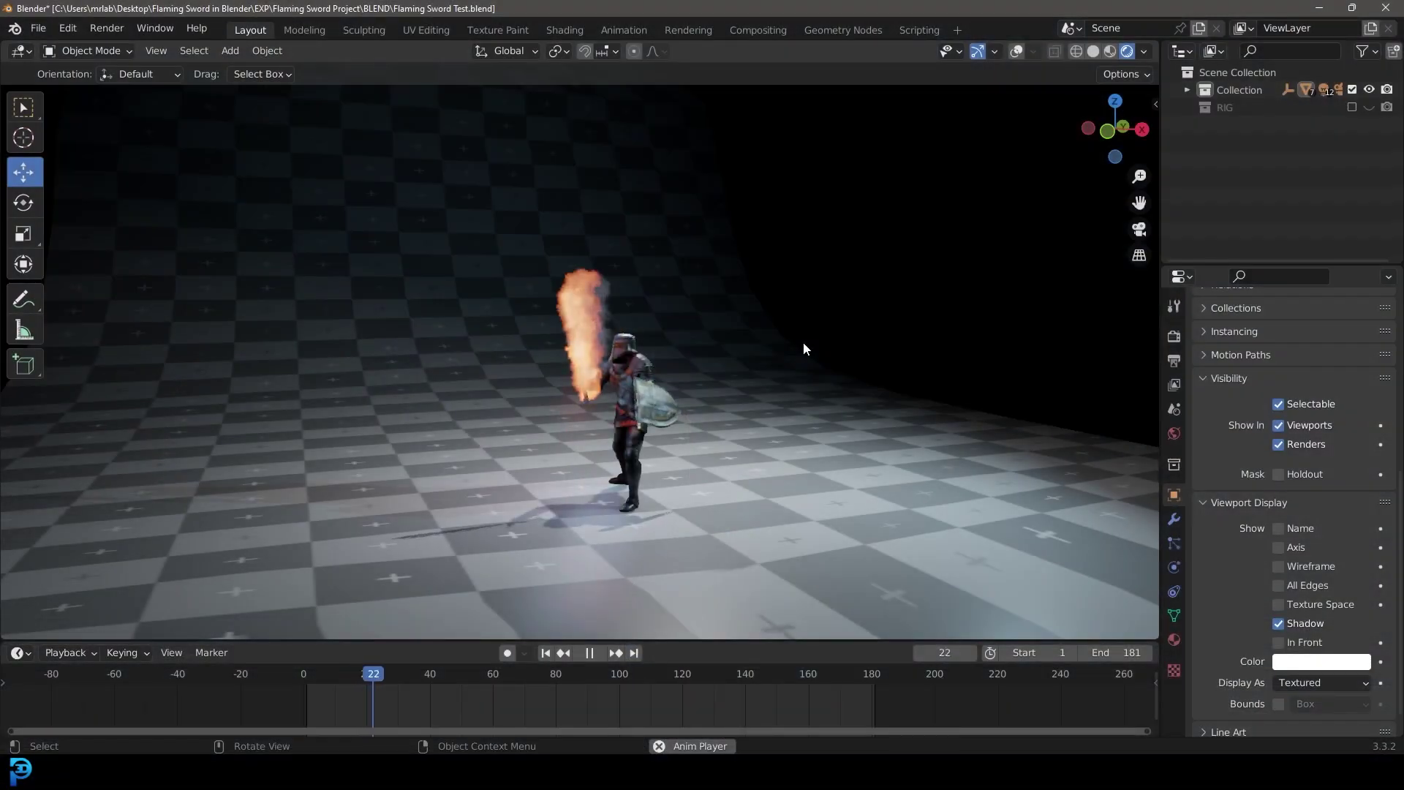
Stop the animation at frame 23, select the knight and switch to solid shading.
{"action": "key", "text": "space"}
{"action": "left_click", "coordinate": [585, 335]}
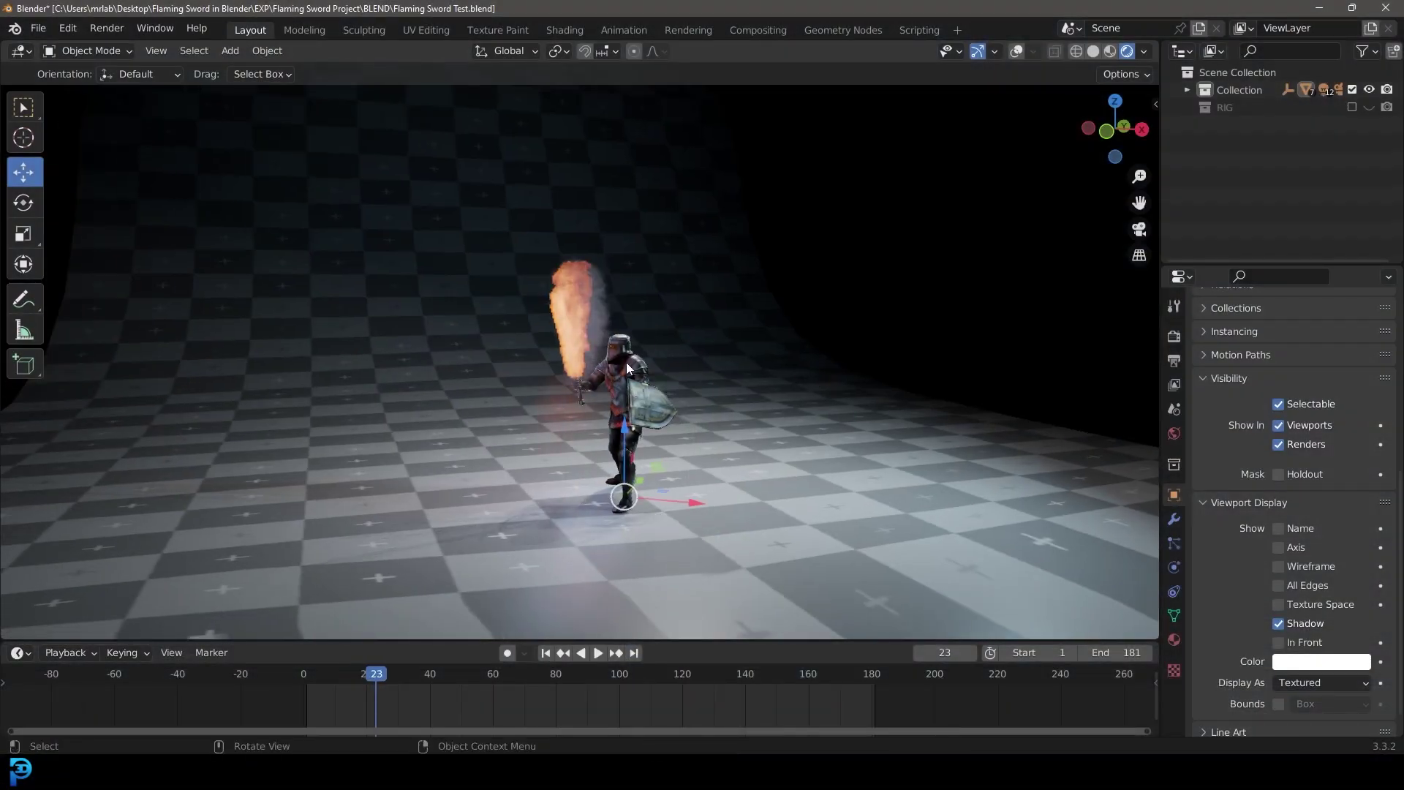
{"action": "key", "text": "z"}
{"action": "left_click", "coordinate": [787, 364]}
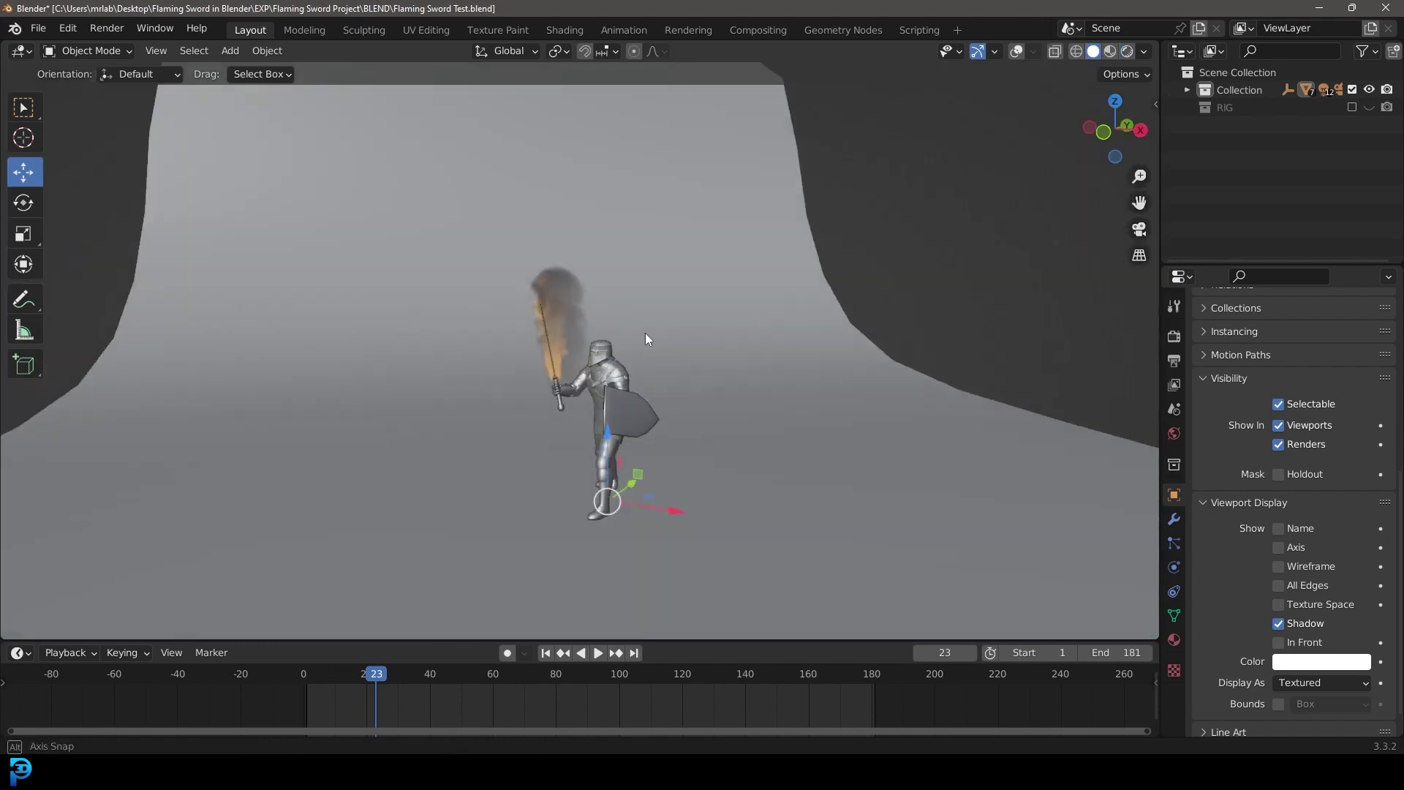
Orbit, pan and zoom around the knight and flaming sword, cancelling an accidental move.
{"action": "middle_click_drag", "start_coordinate": [654, 331], "coordinate": [514, 351]}
{"action": "scroll", "coordinate": [827, 281], "scroll_direction": "up", "scroll_amount": 5}
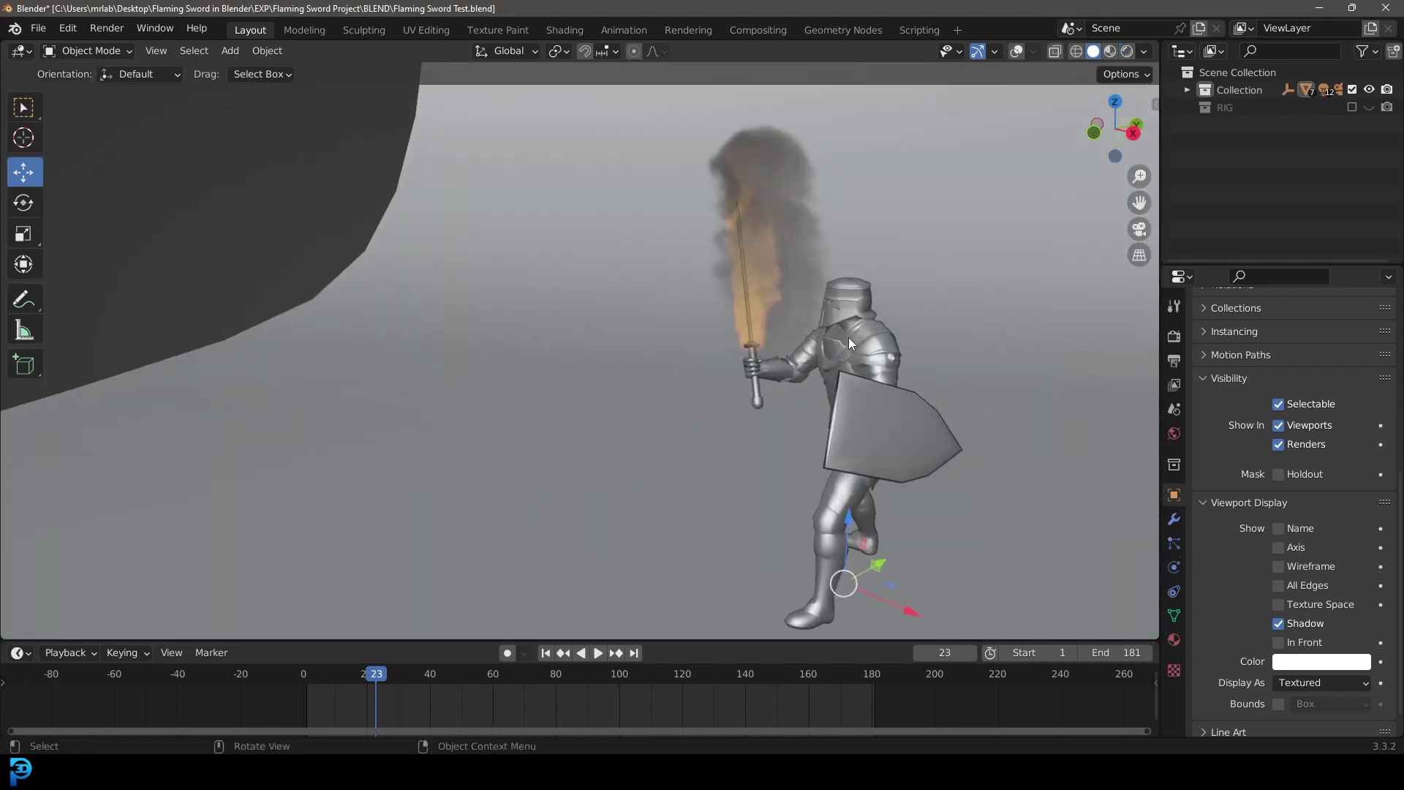
{"action": "middle_click_drag", "start_coordinate": [918, 404], "coordinate": [898, 404], "text": "shift"}
{"action": "middle_click_drag", "start_coordinate": [633, 246], "coordinate": [640, 238]}
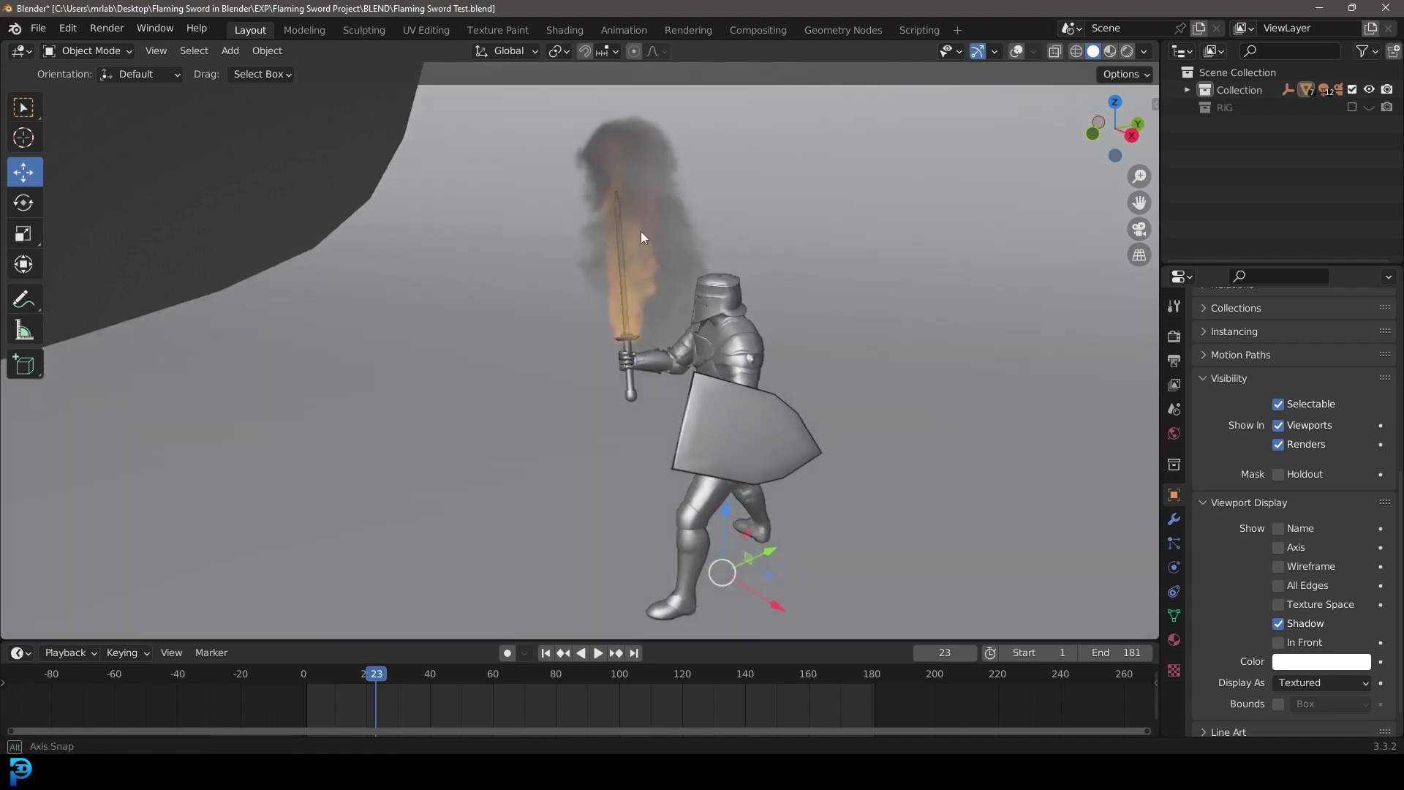
{"action": "scroll", "coordinate": [640, 237], "scroll_direction": "up", "scroll_amount": 3}
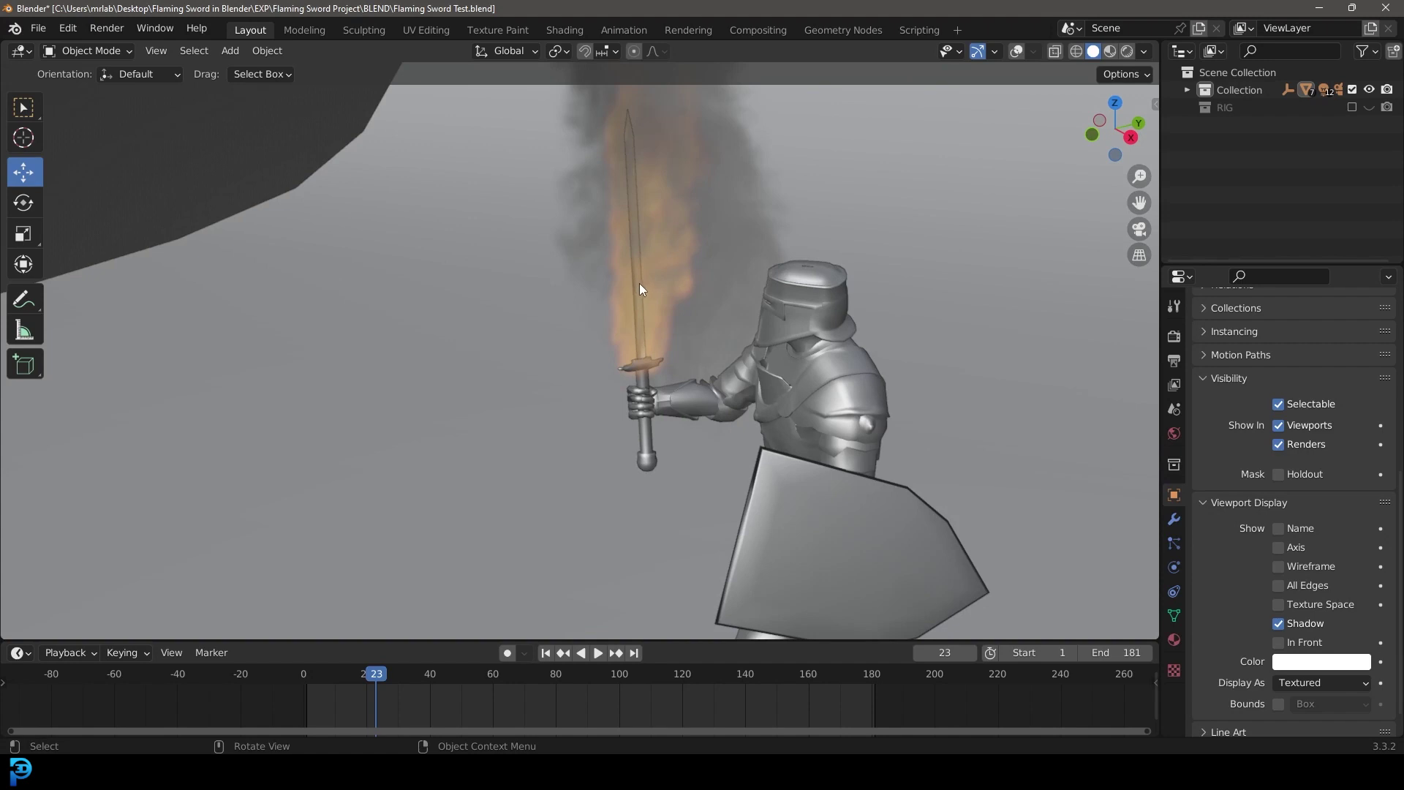
{"action": "scroll", "coordinate": [639, 283], "scroll_direction": "down", "scroll_amount": 5}
{"action": "middle_click_drag", "start_coordinate": [667, 344], "coordinate": [810, 405]}
{"action": "key", "text": "g"}
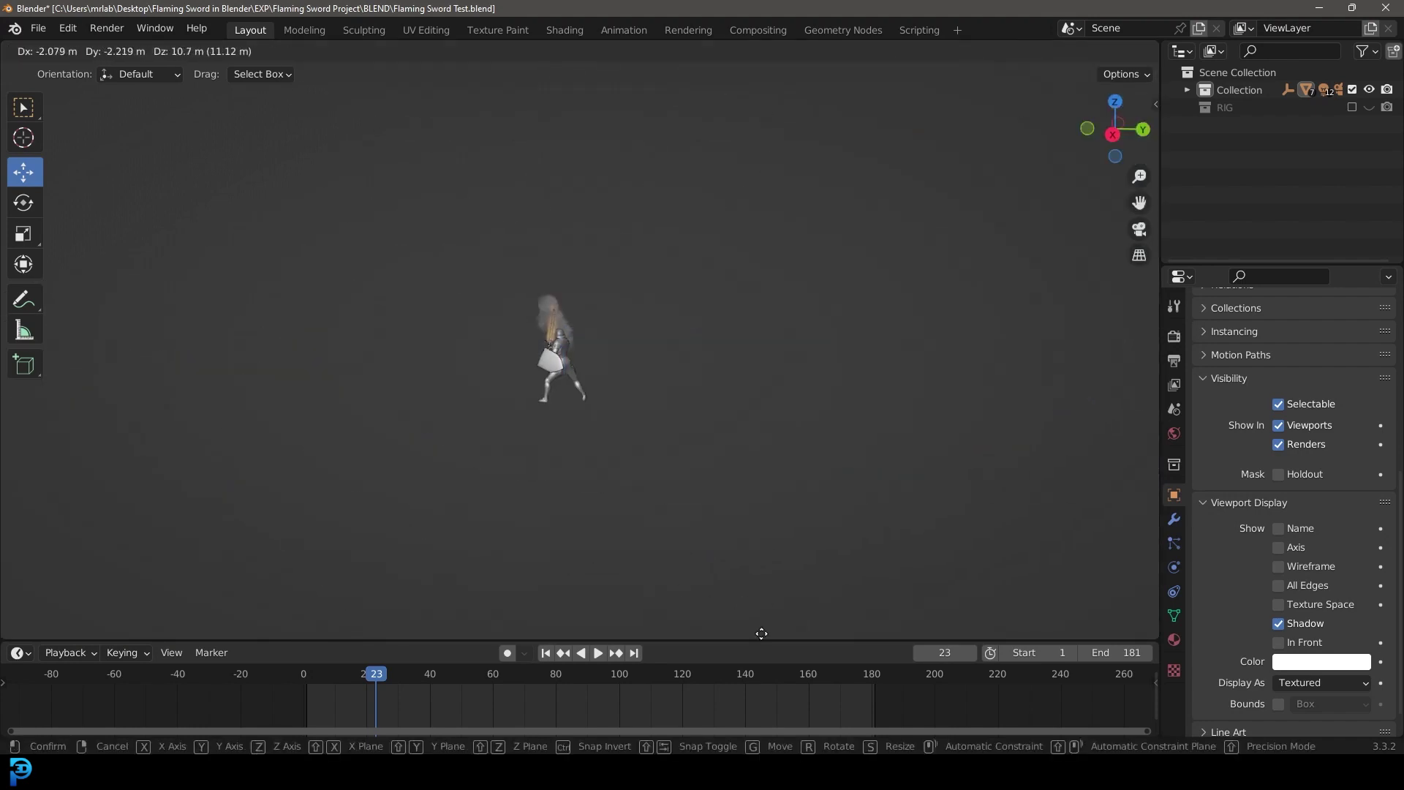
{"action": "key", "text": "Escape"}
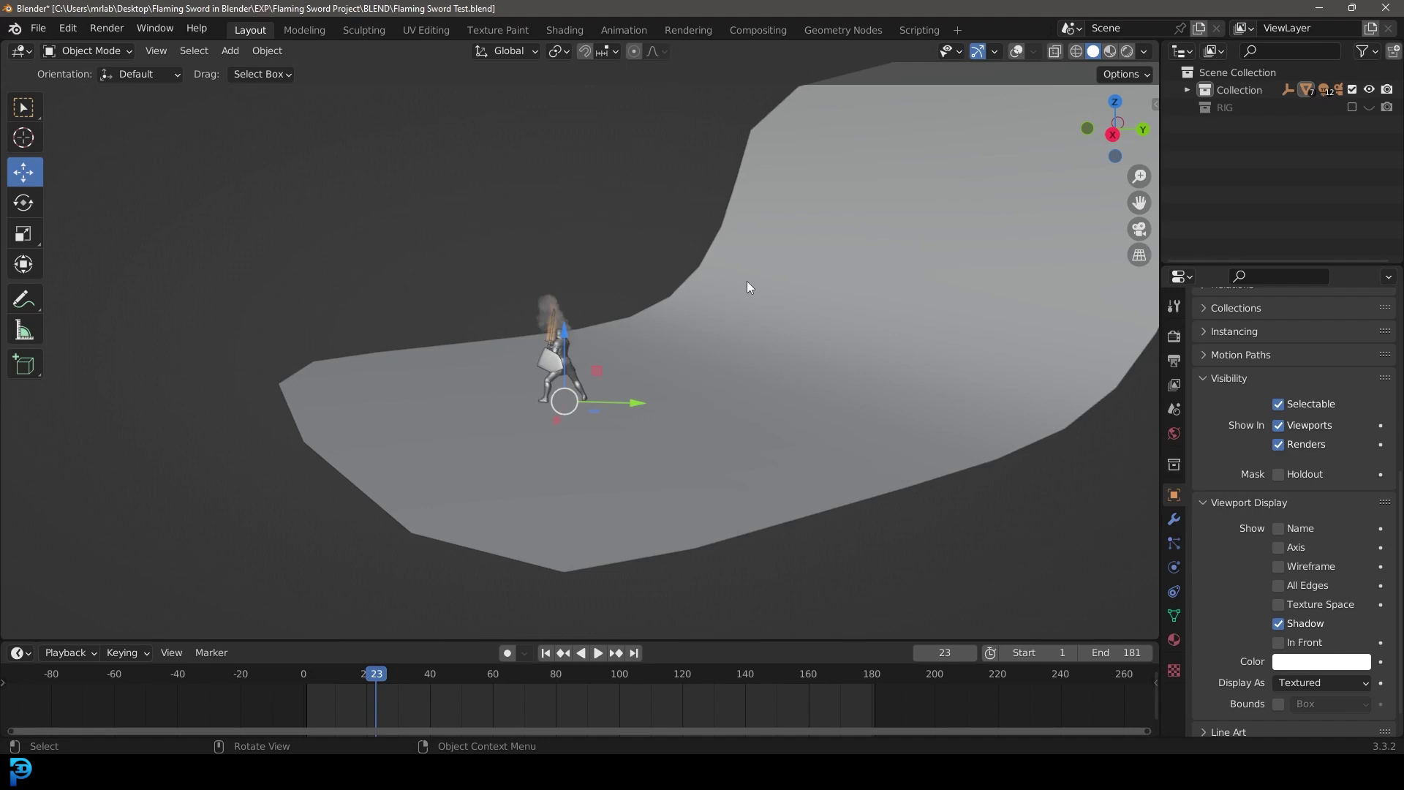
View the knight from the front in rendered shading.
{"action": "key", "text": "KP_1"}
{"action": "scroll", "coordinate": [647, 251], "scroll_direction": "up", "scroll_amount": 5}
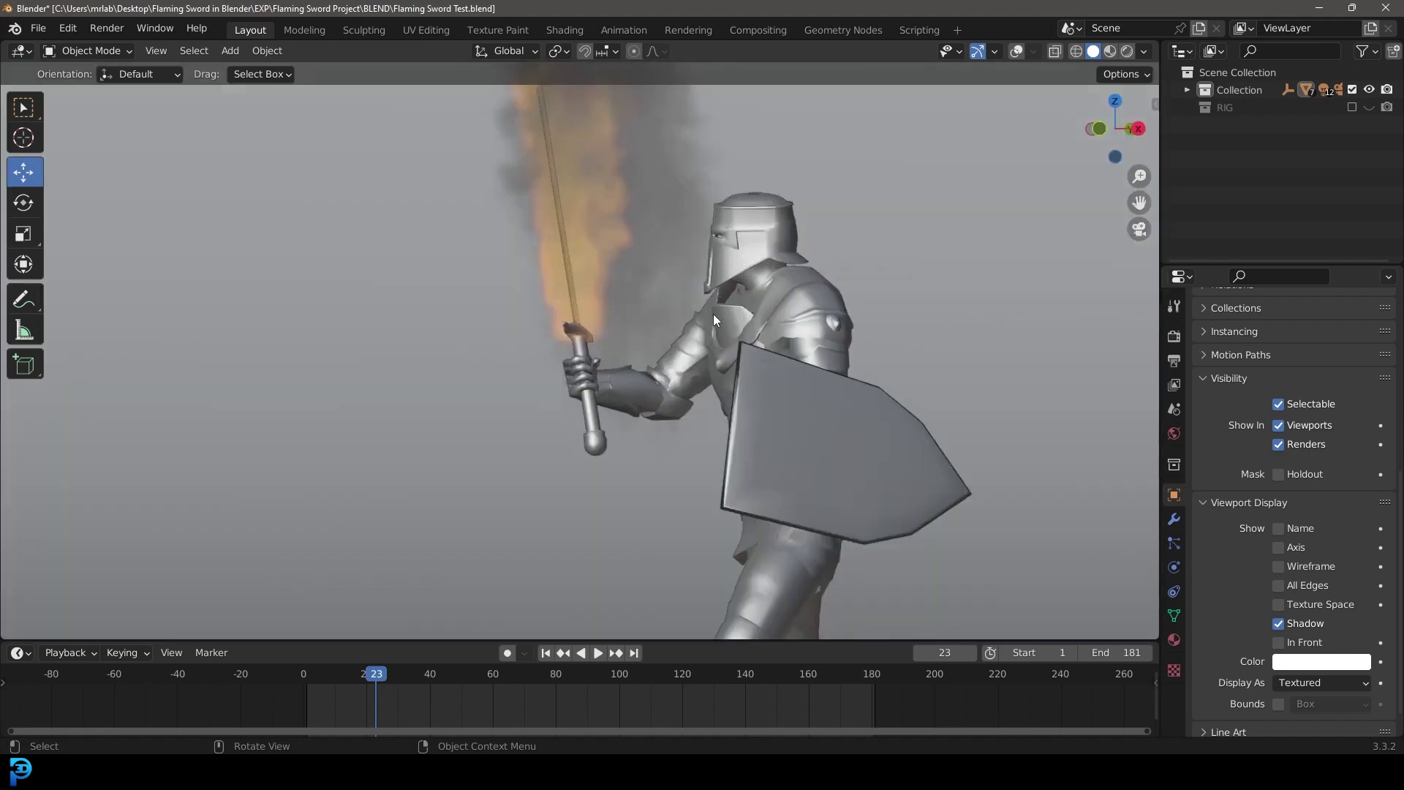
{"action": "key", "text": "z"}
{"action": "left_click", "coordinate": [724, 225]}
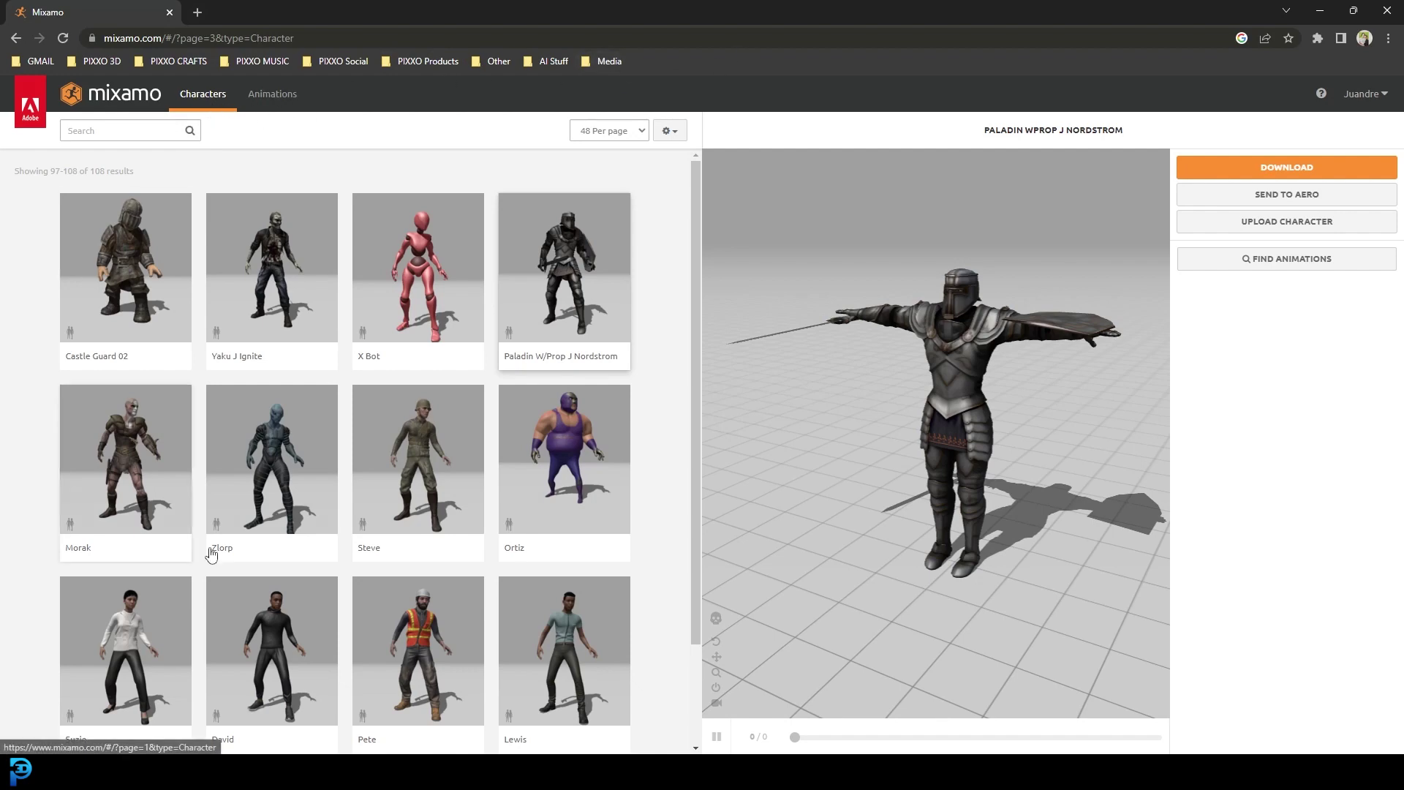
Browse Mixamo's character list and orbit the Paladin preview to a frontal view.
{"action": "scroll", "coordinate": [272, 475], "scroll_direction": "down", "scroll_amount": 2}
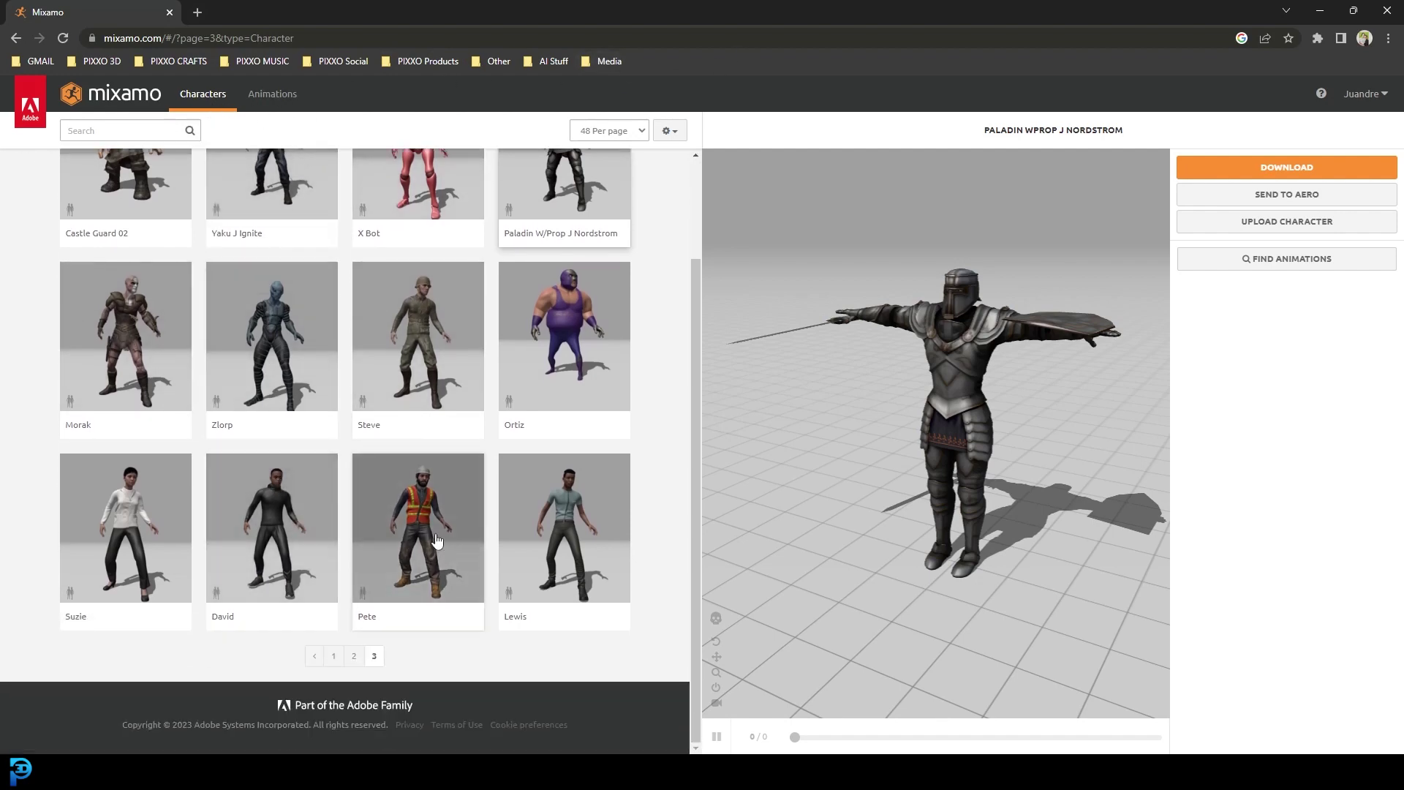
{"action": "scroll", "coordinate": [436, 541], "scroll_direction": "up", "scroll_amount": 2}
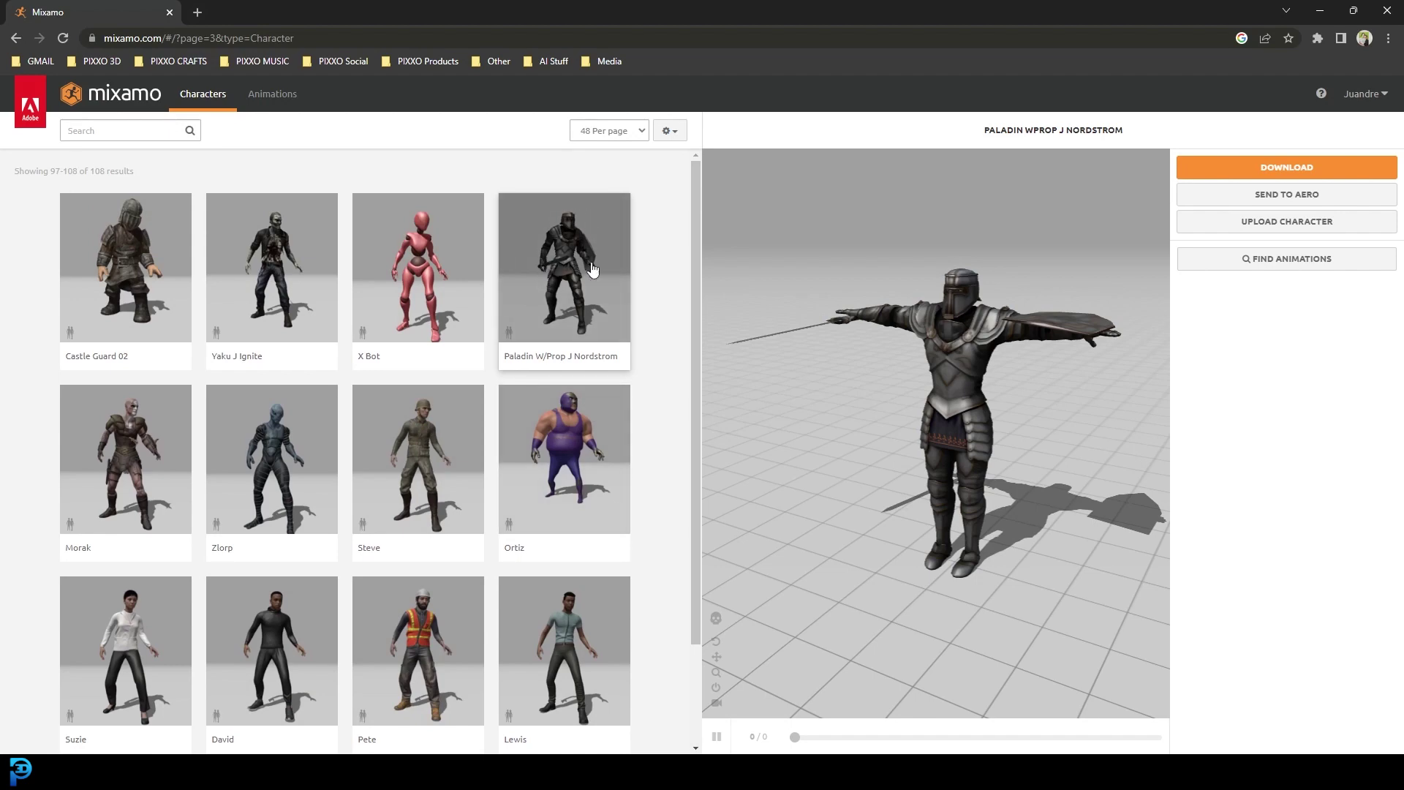
{"action": "left_click_drag", "start_coordinate": [903, 333], "coordinate": [934, 354]}
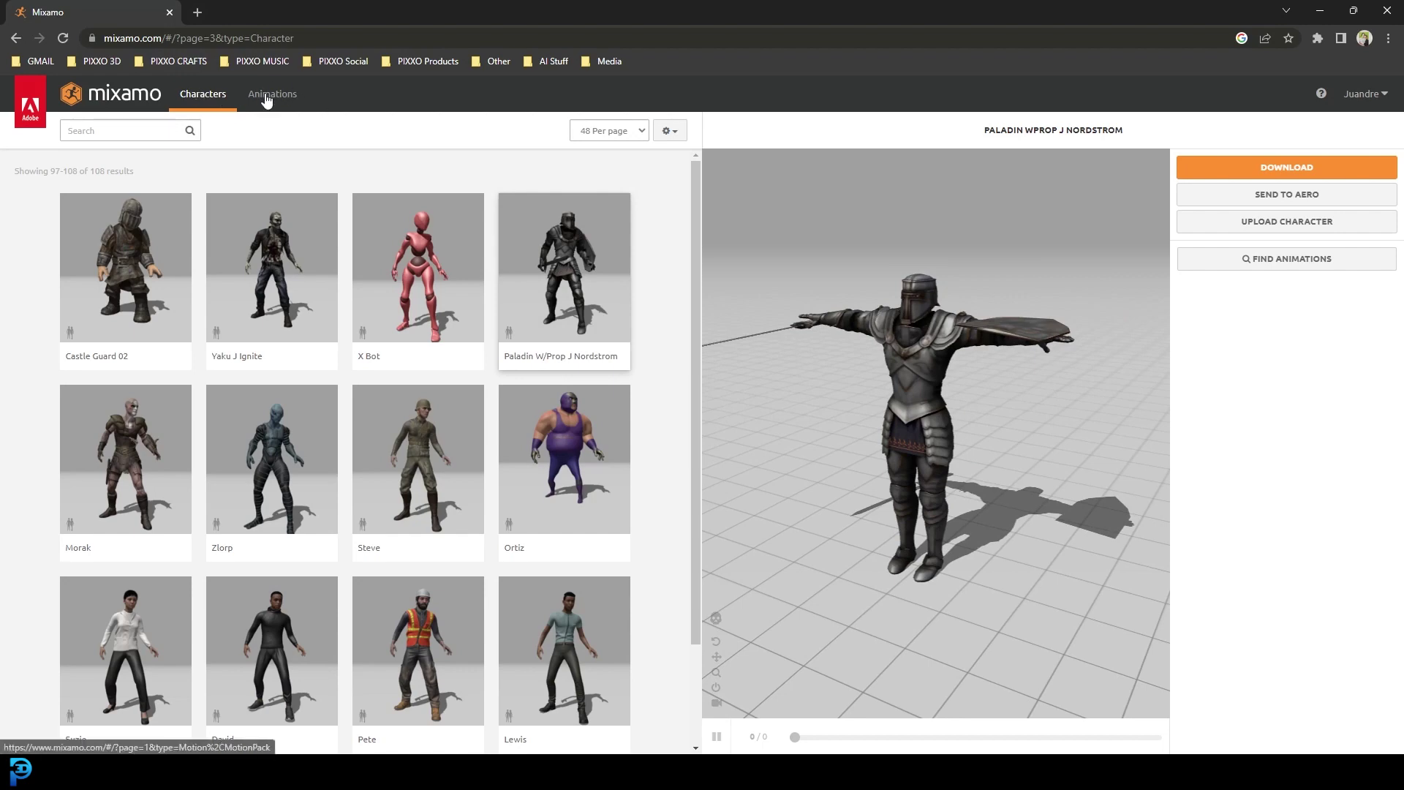
{"action": "left_click", "coordinate": [290, 97]}
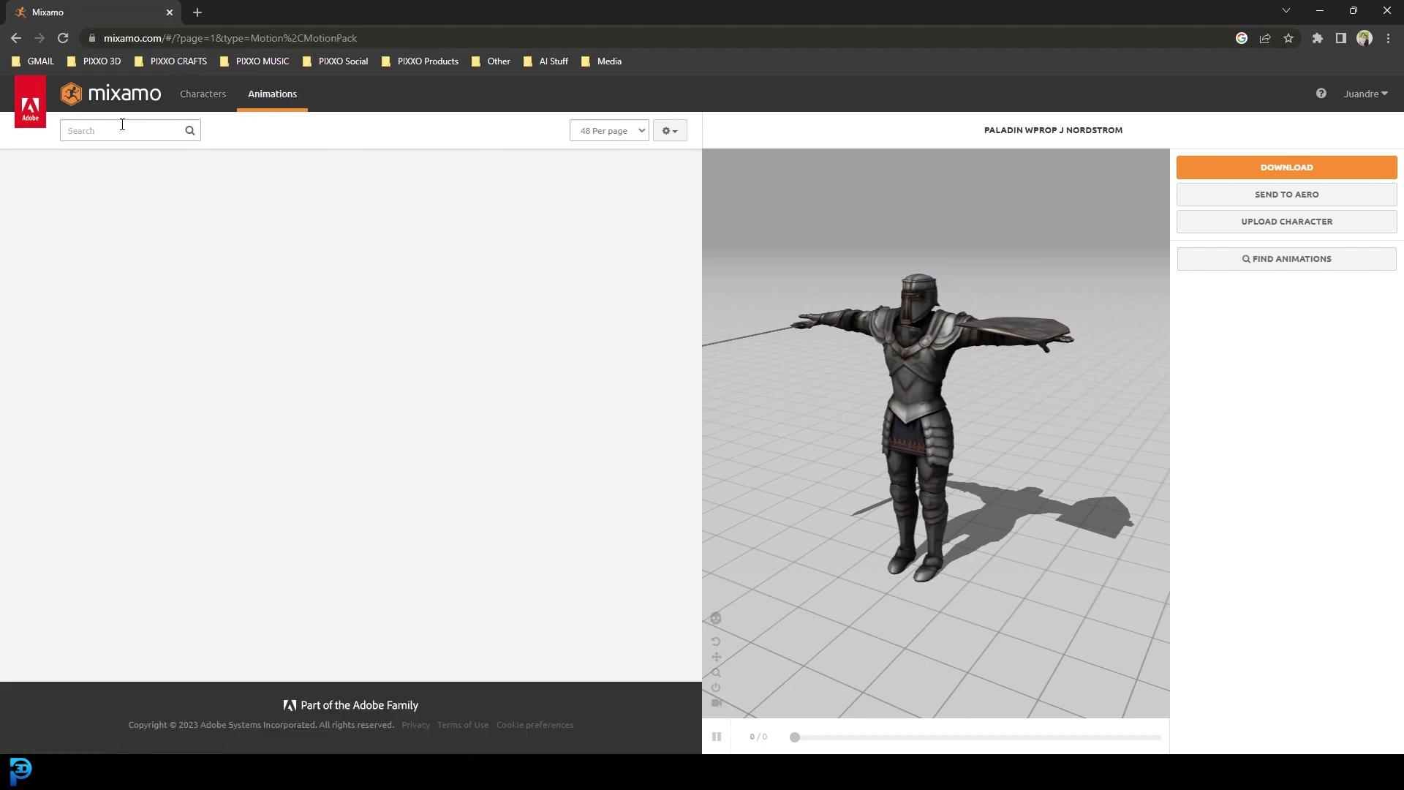
Search Mixamo animations for 'sword' and apply Sword And Shield Idle to the Paladin.
{"action": "left_click", "coordinate": [97, 130]}
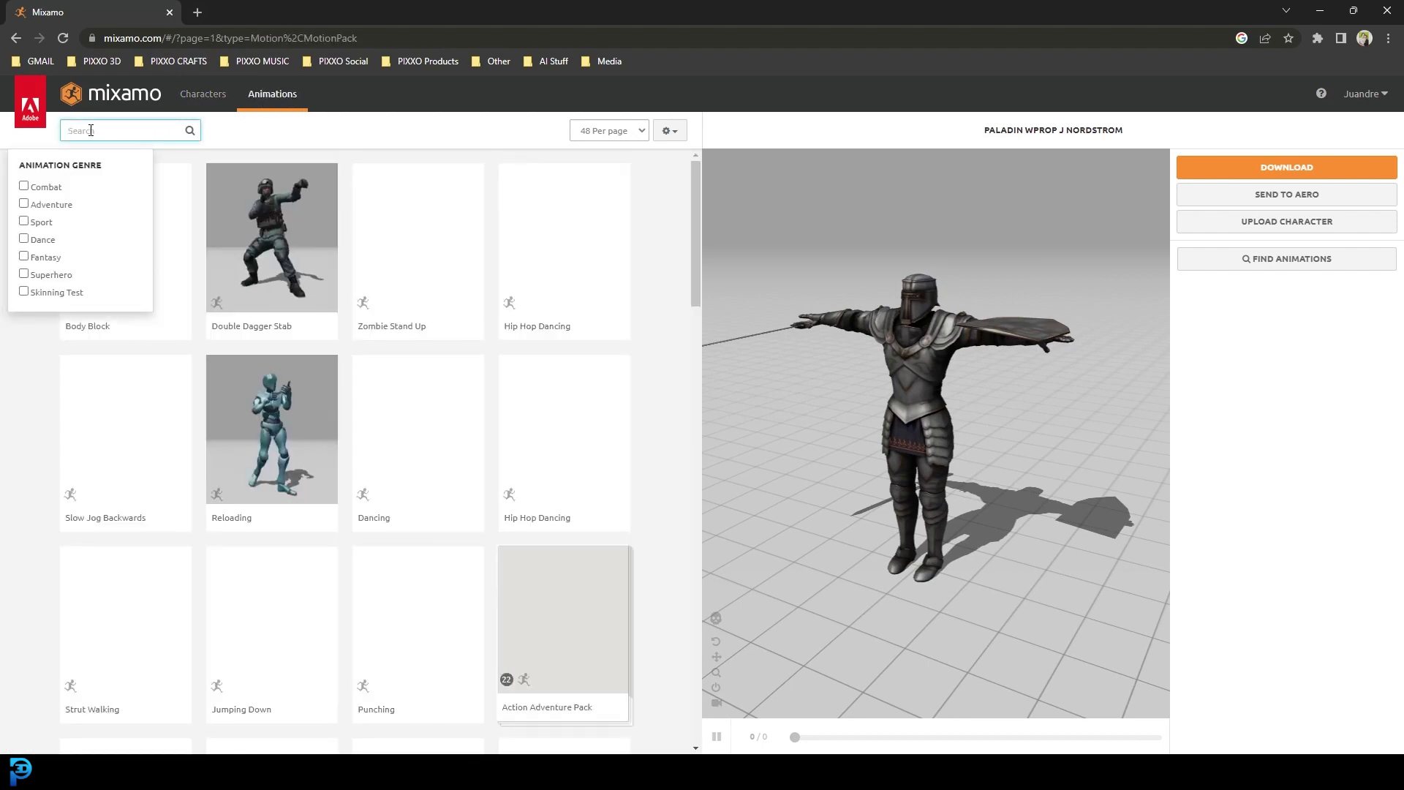
{"action": "type", "text": "sword"}
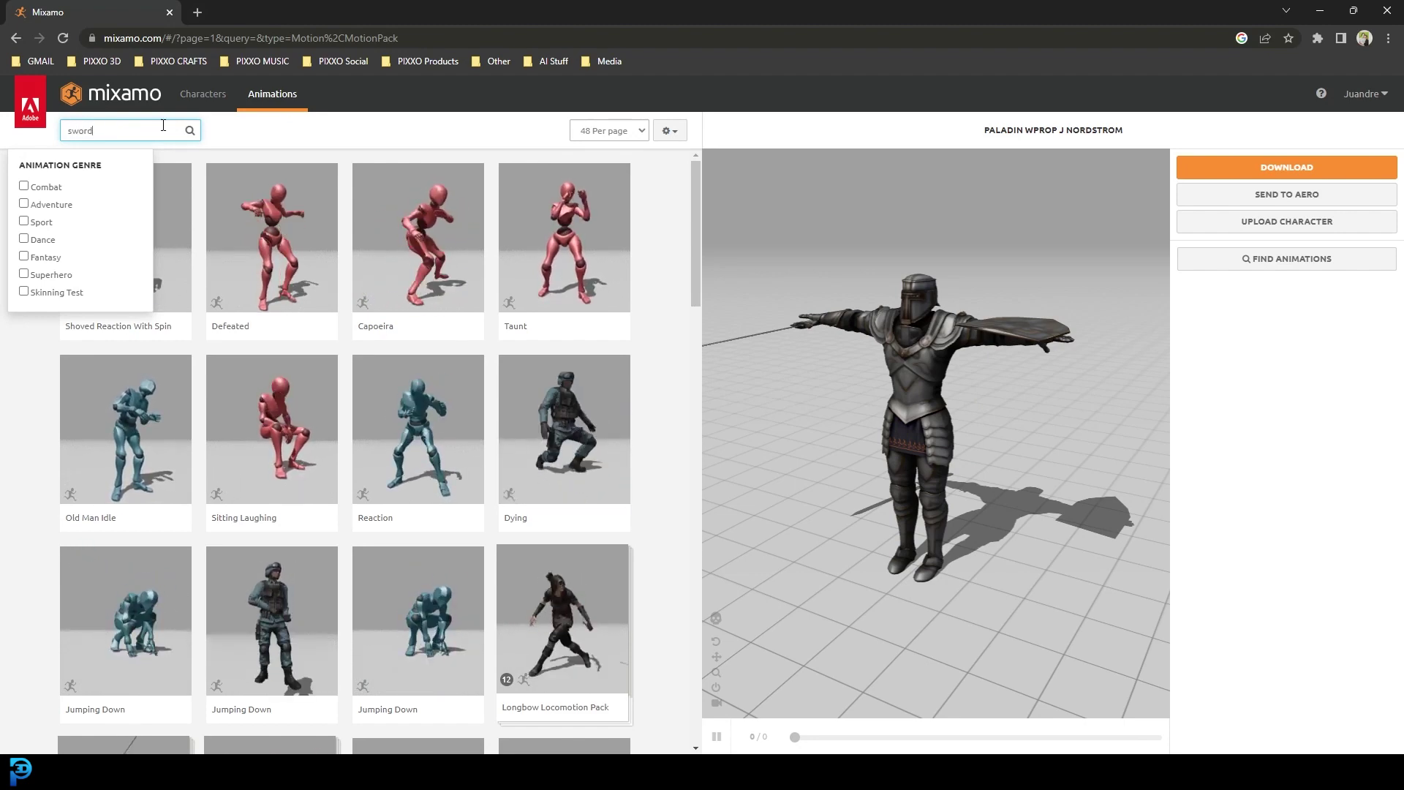
{"action": "key", "text": "Return"}
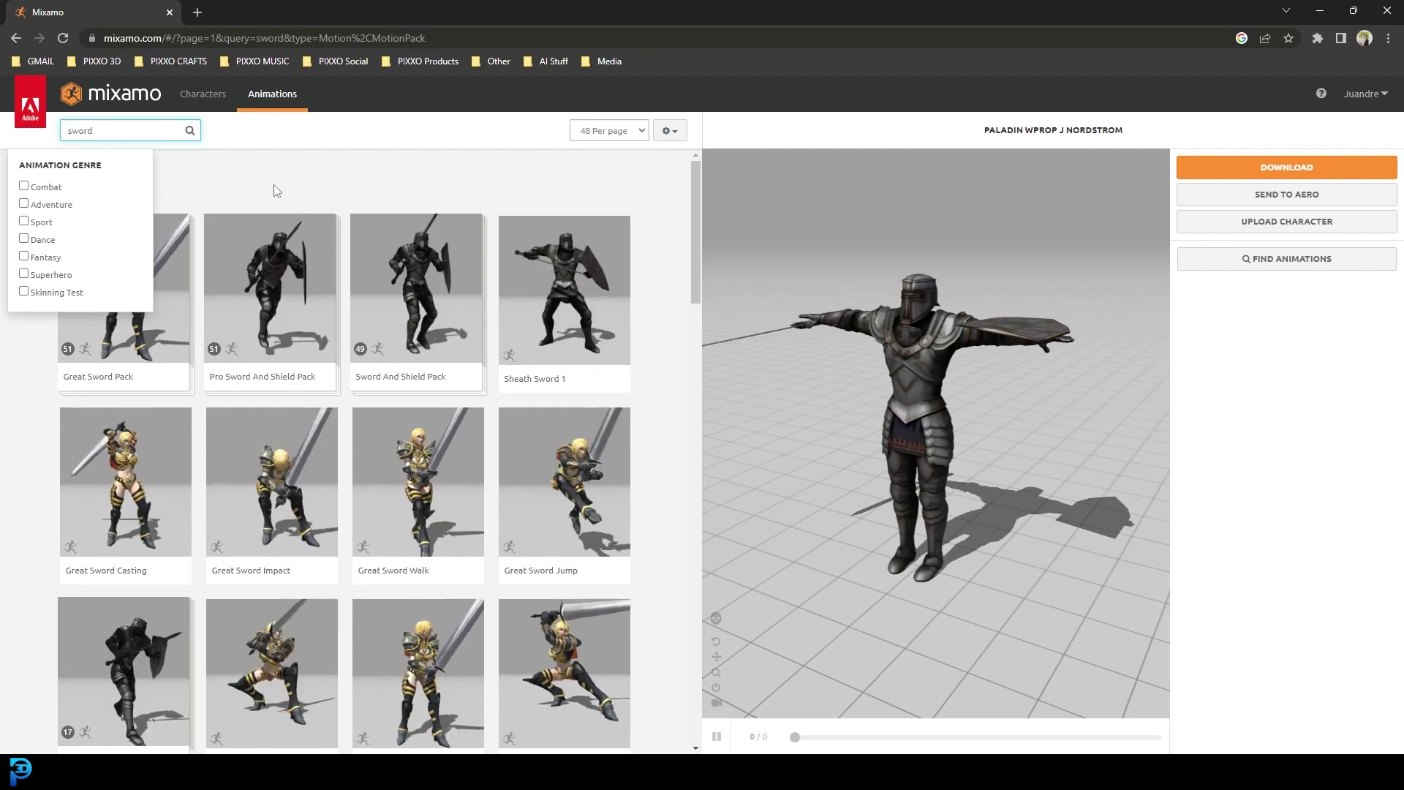
{"action": "left_click", "coordinate": [291, 126]}
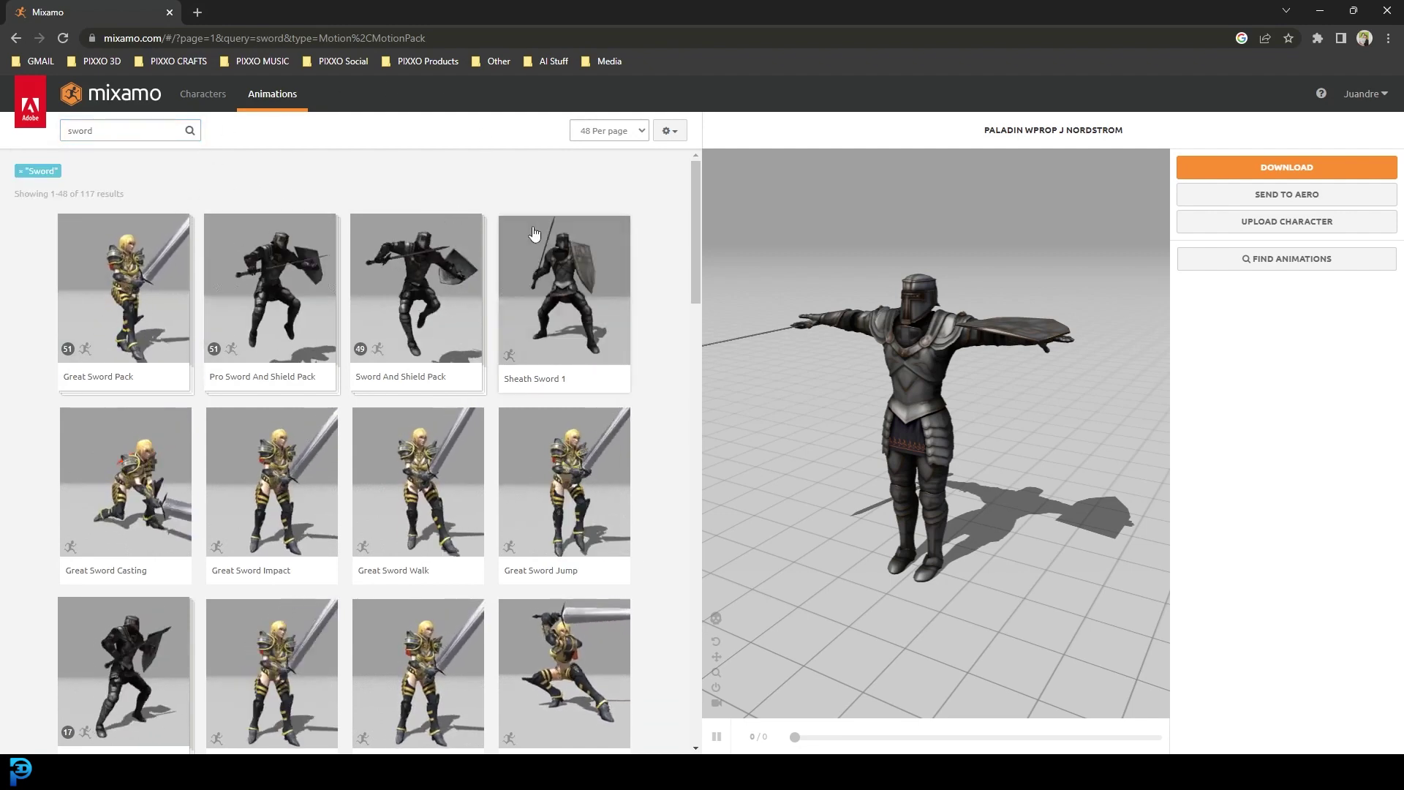
{"action": "scroll", "coordinate": [292, 230], "scroll_direction": "down", "scroll_amount": 5}
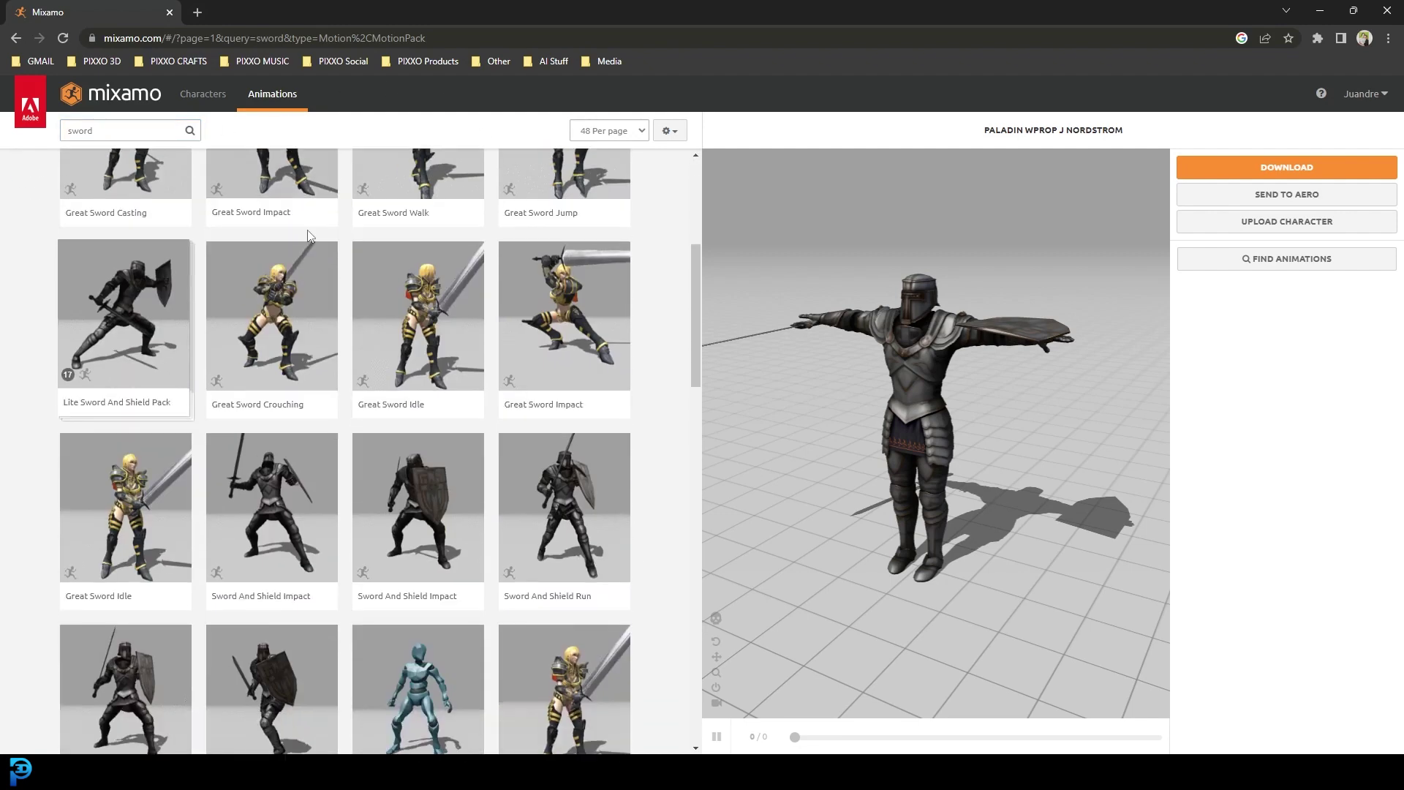
{"action": "scroll", "coordinate": [300, 278], "scroll_direction": "down", "scroll_amount": 2}
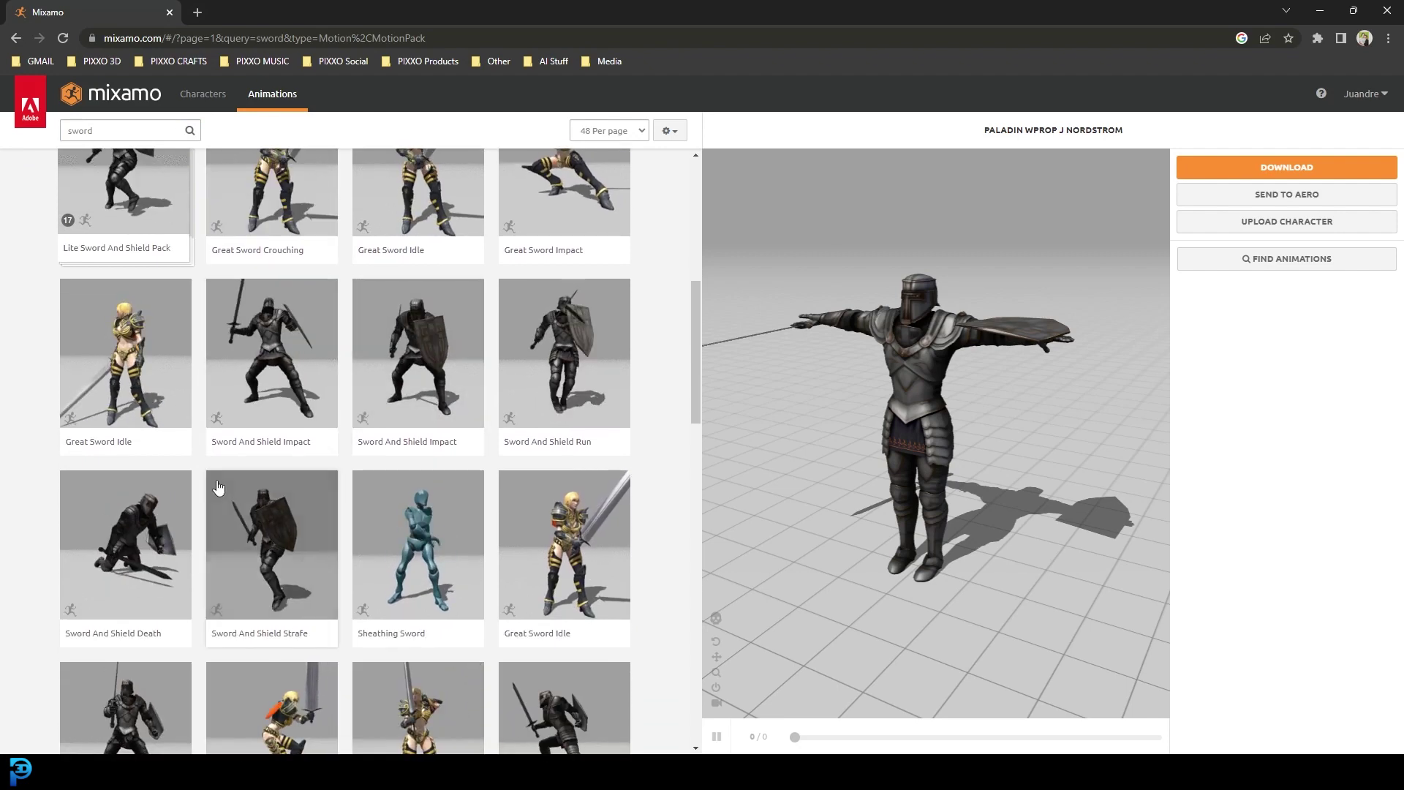
{"action": "scroll", "coordinate": [292, 438], "scroll_direction": "down", "scroll_amount": 4}
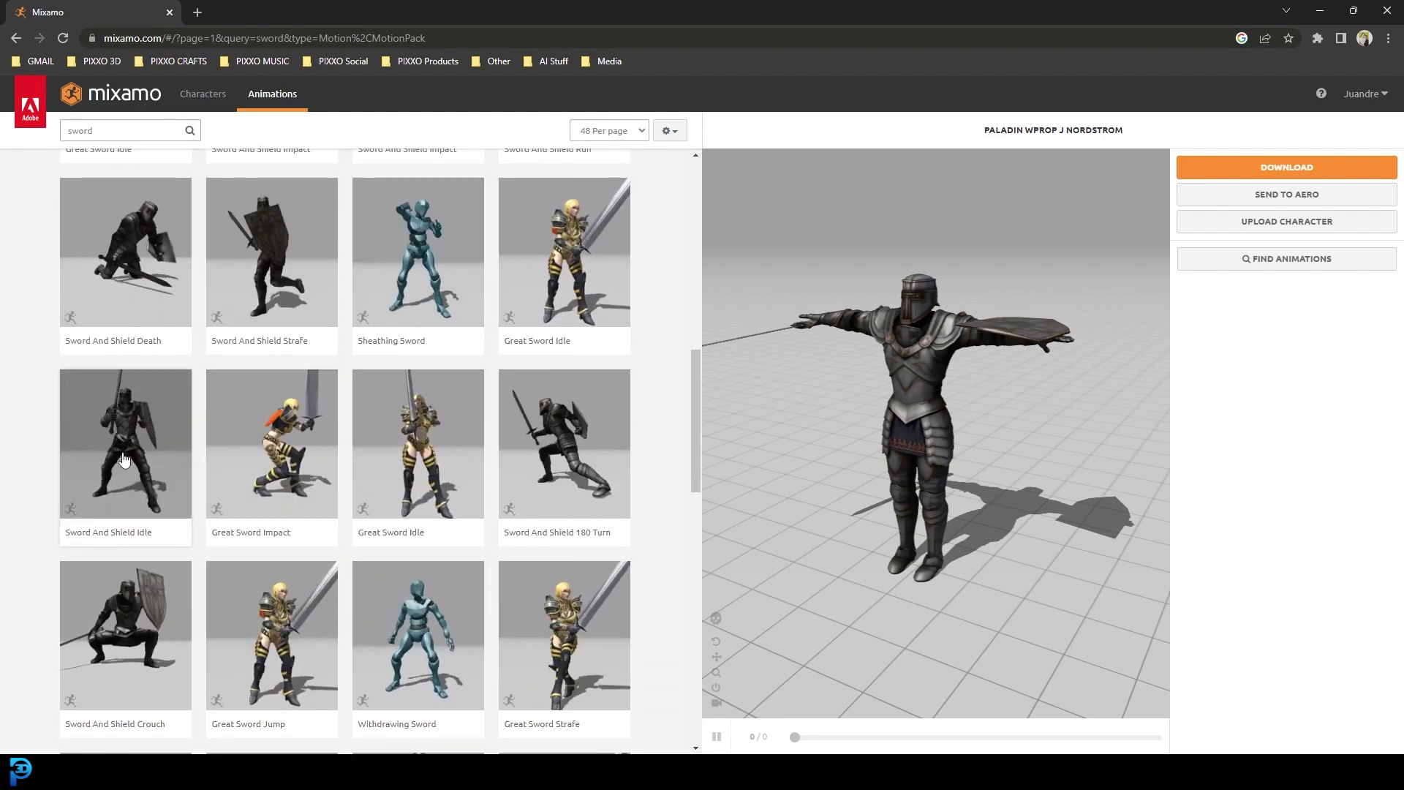
{"action": "left_click", "coordinate": [128, 398]}
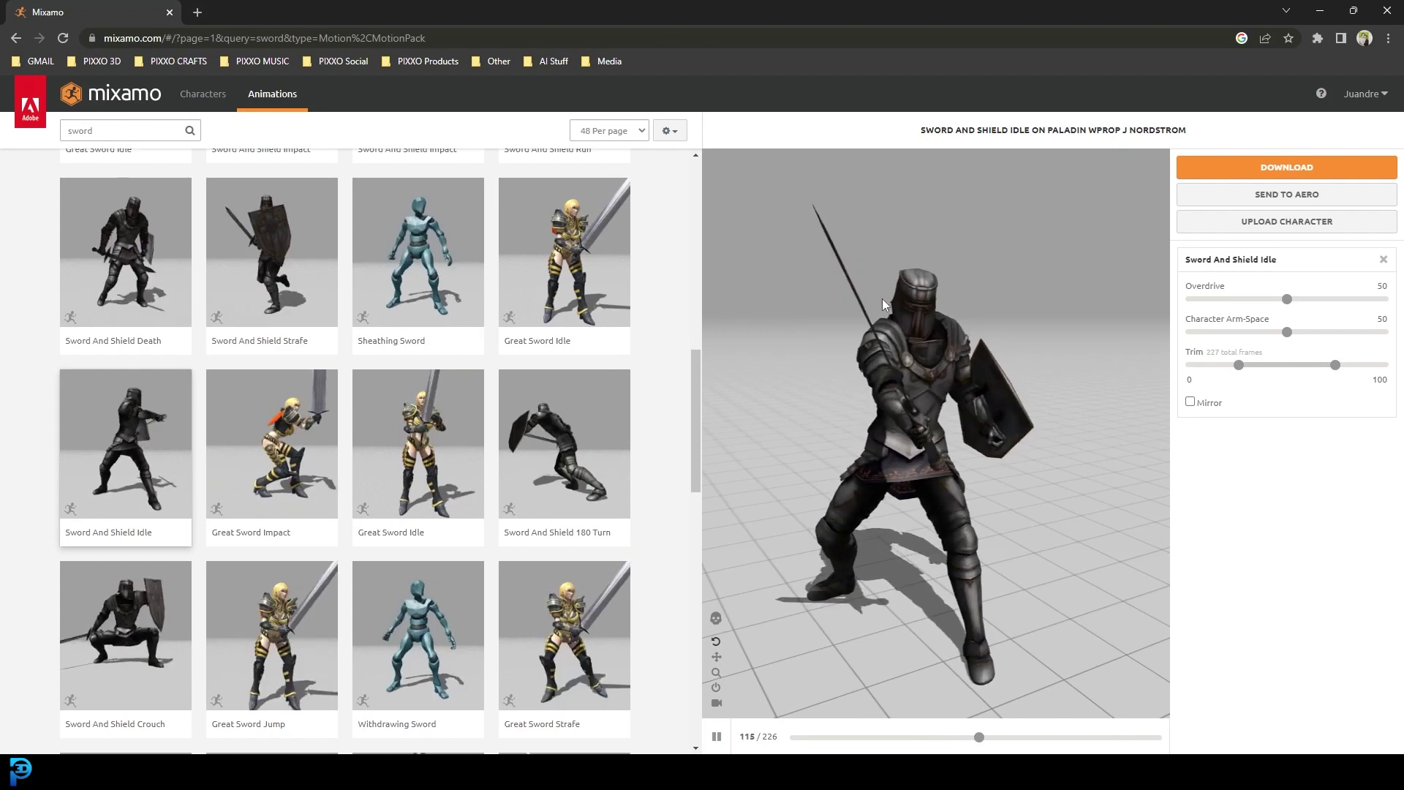
Download the animation as FBX Binary at 24 fps and place the file on the desktop.
{"action": "left_click", "coordinate": [1248, 169]}
{"action": "left_click", "coordinate": [484, 281]}
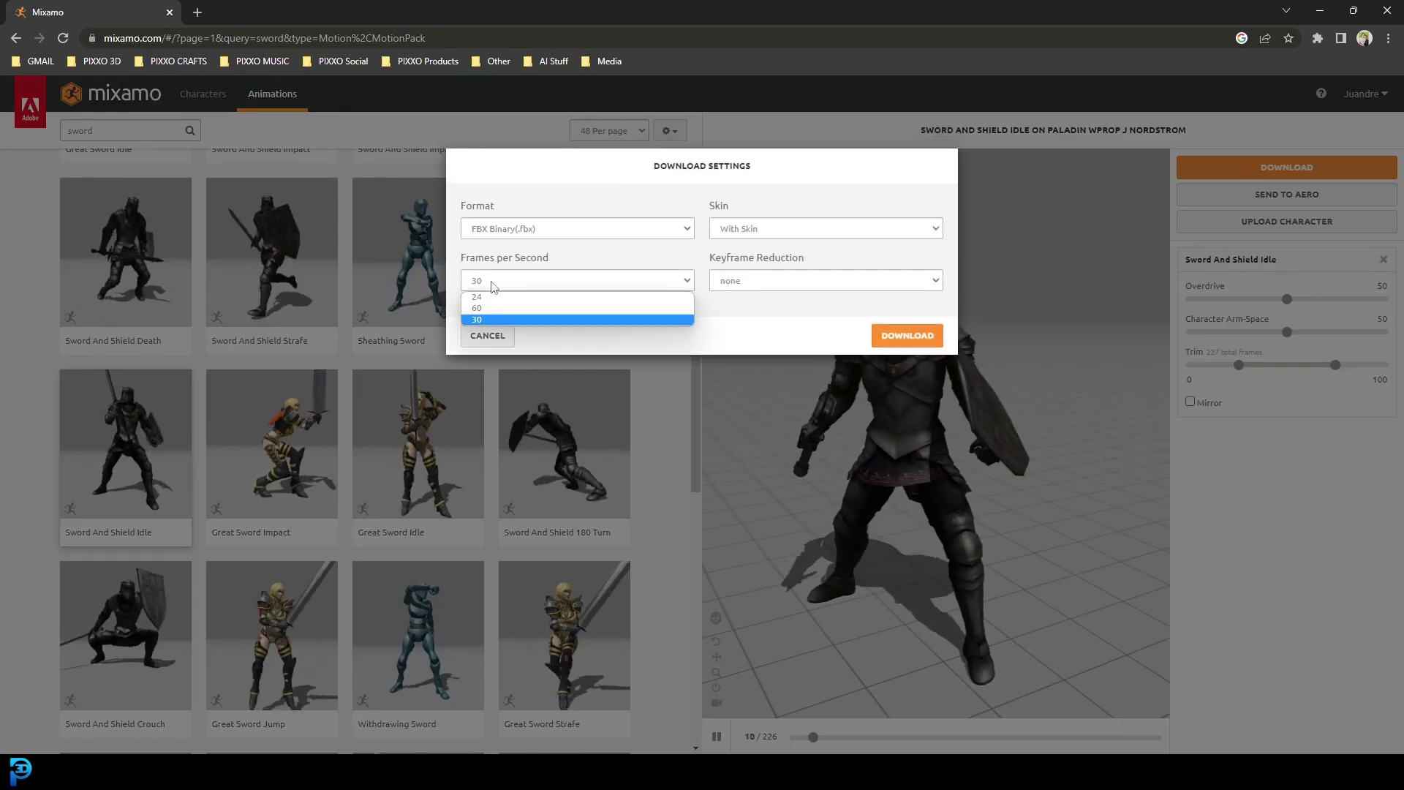
{"action": "left_click", "coordinate": [481, 297]}
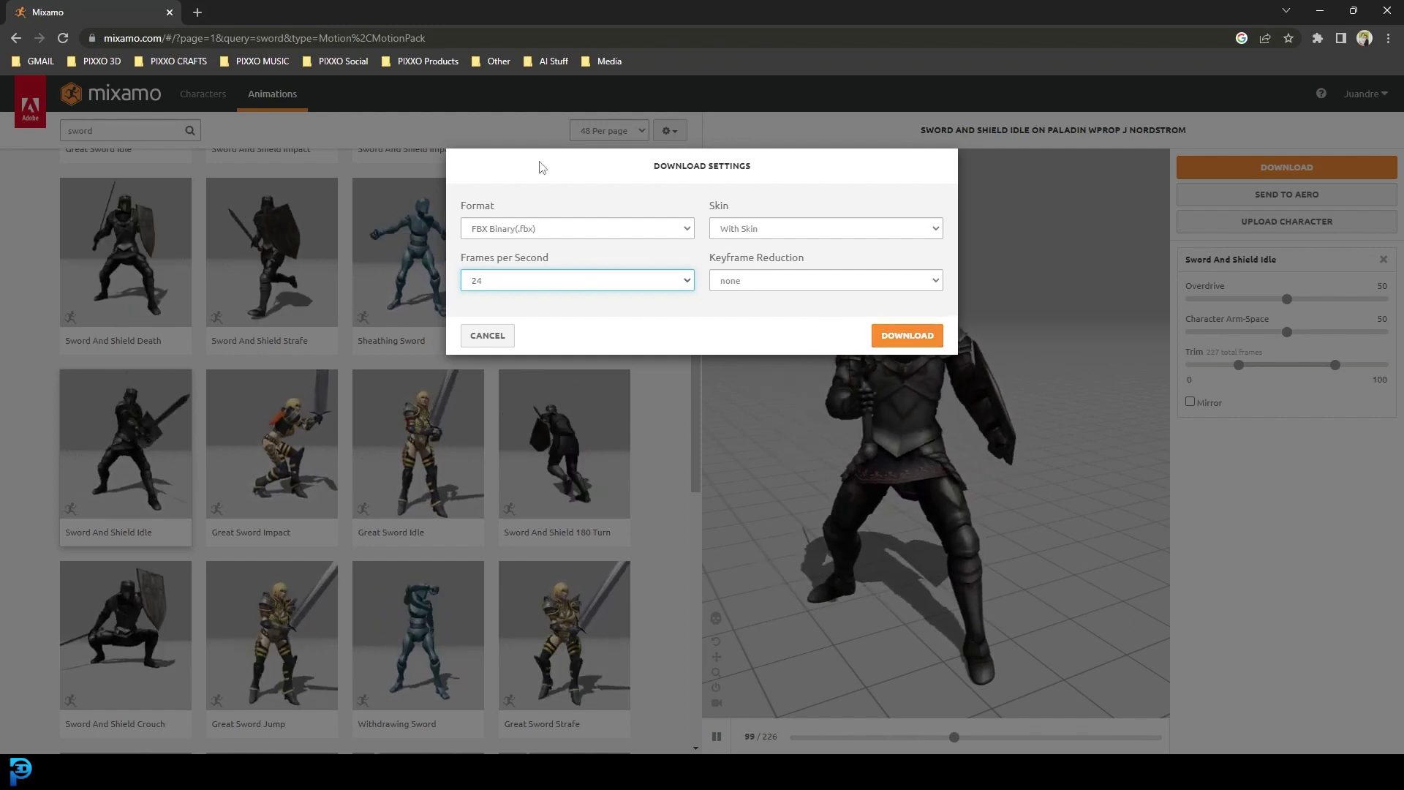
{"action": "left_click", "coordinate": [1321, 9]}
{"action": "left_click_drag", "start_coordinate": [9, 198], "coordinate": [1076, 9]}
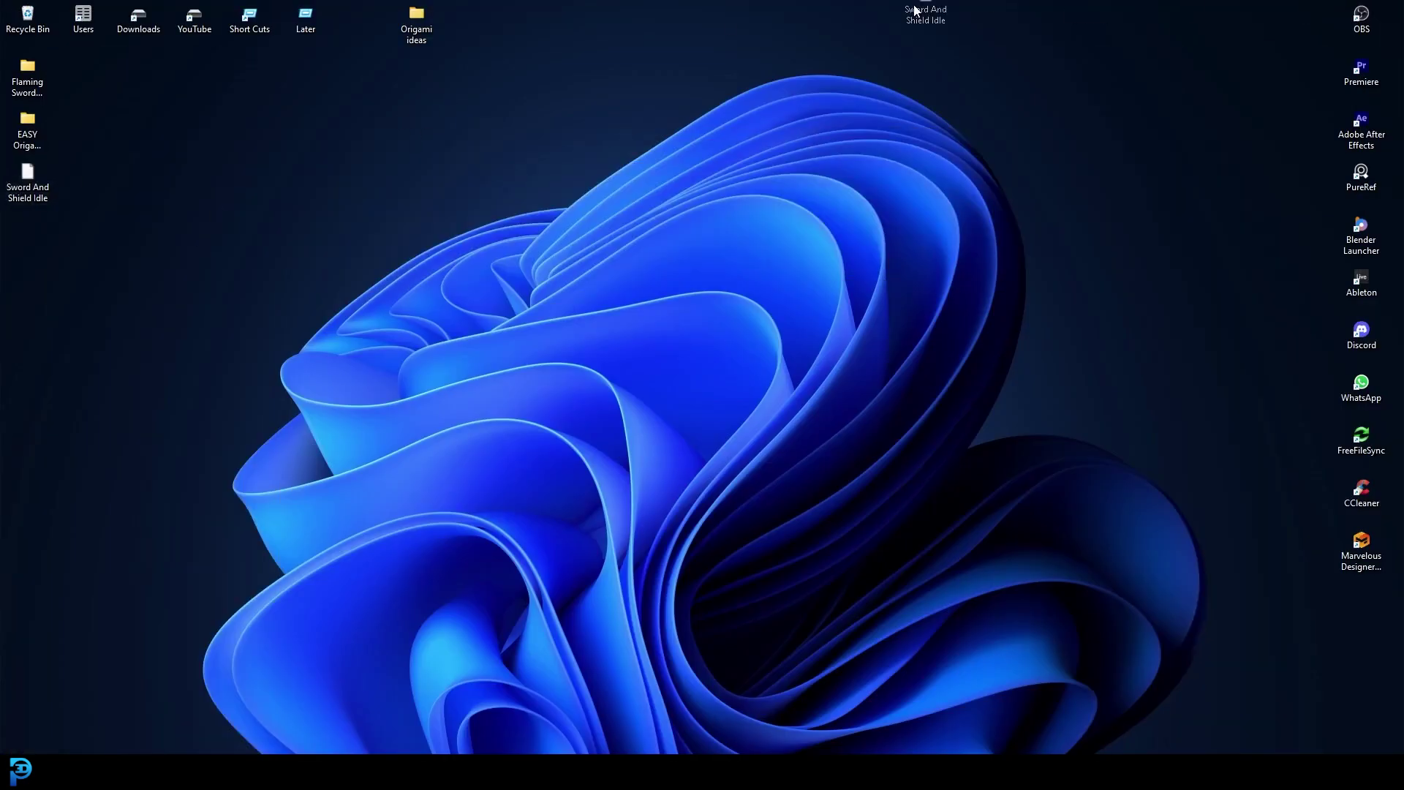
Start a new Blender scene and delete the default camera, cube and light.
{"action": "left_click_drag", "start_coordinate": [583, 70], "coordinate": [582, 83]}
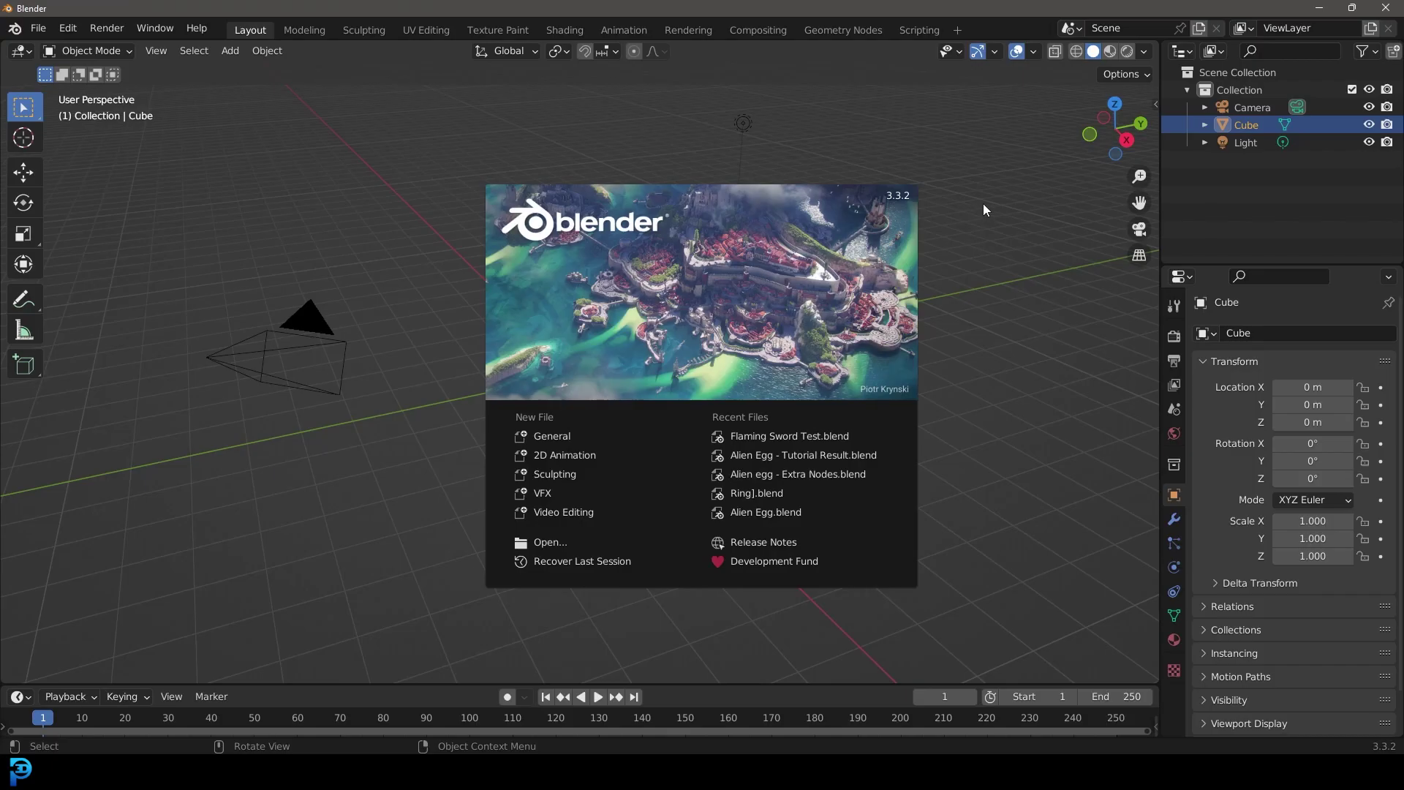
{"action": "left_click", "coordinate": [607, 238]}
{"action": "middle_click_drag", "start_coordinate": [608, 238], "coordinate": [239, 485]}
{"action": "left_click_drag", "start_coordinate": [239, 485], "coordinate": [779, 126]}
{"action": "key", "text": "Delete"}
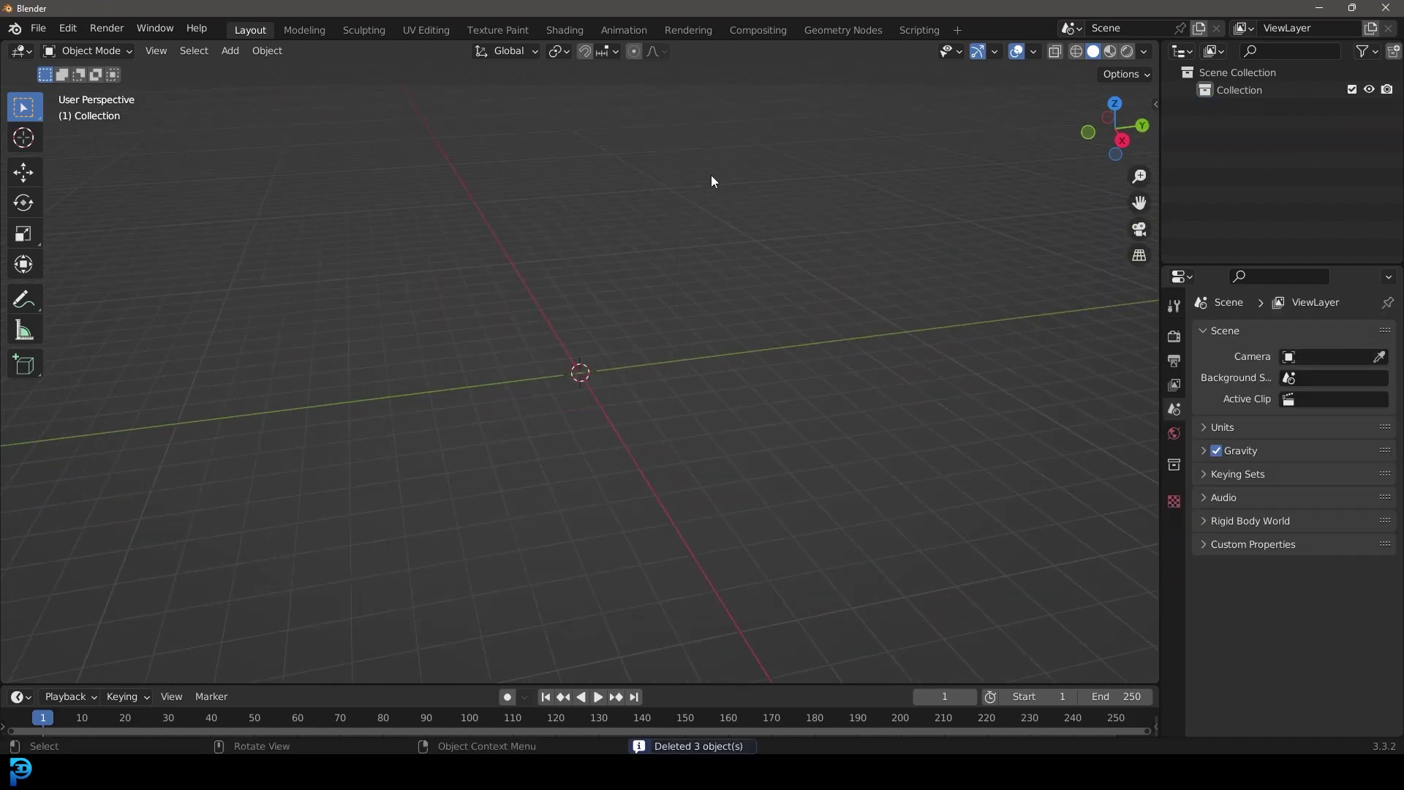
Import Sword And Shield Idle.fbx from the Desktop as an FBX file.
{"action": "left_click", "coordinate": [39, 28]}
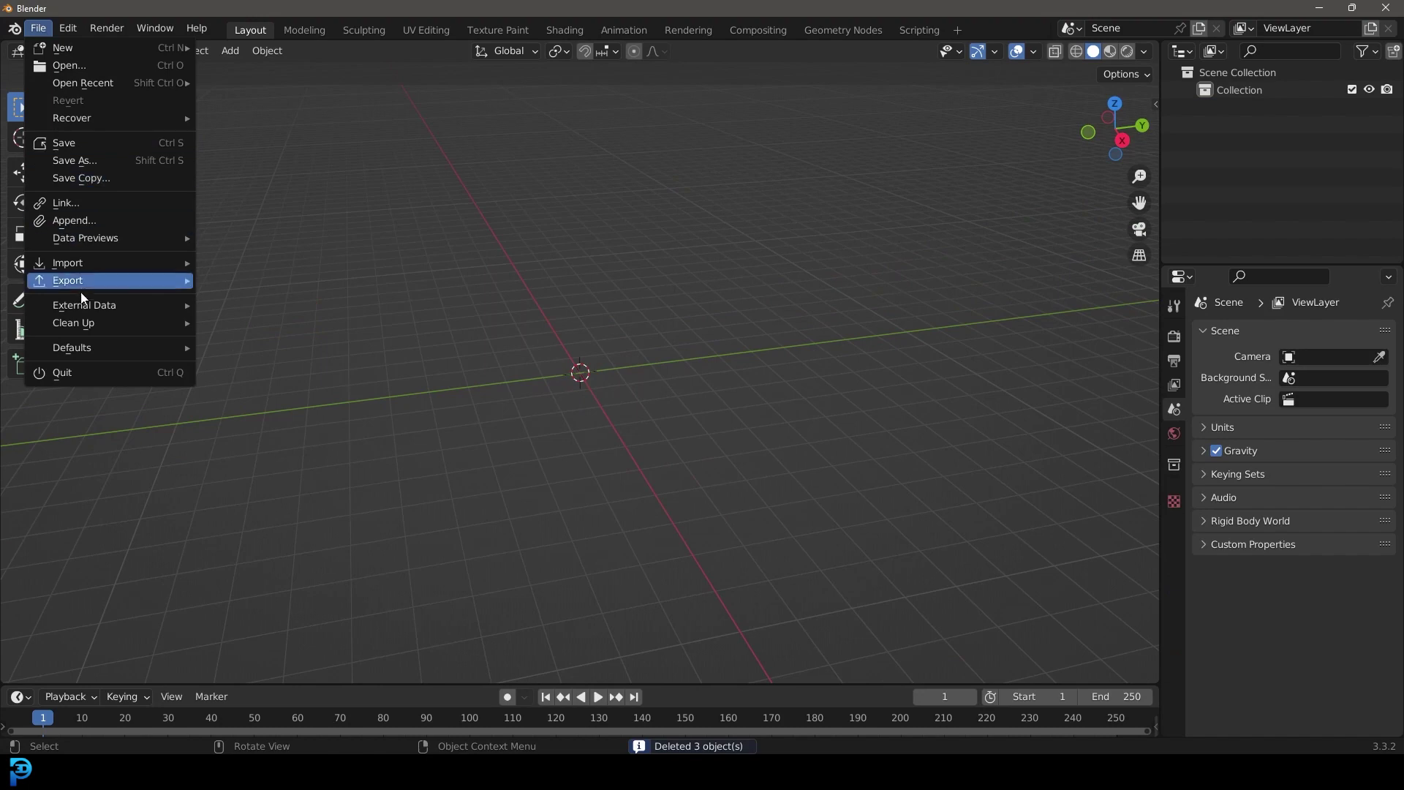
{"action": "mouse_move", "coordinate": [83, 282]}
{"action": "mouse_move", "coordinate": [162, 264]}
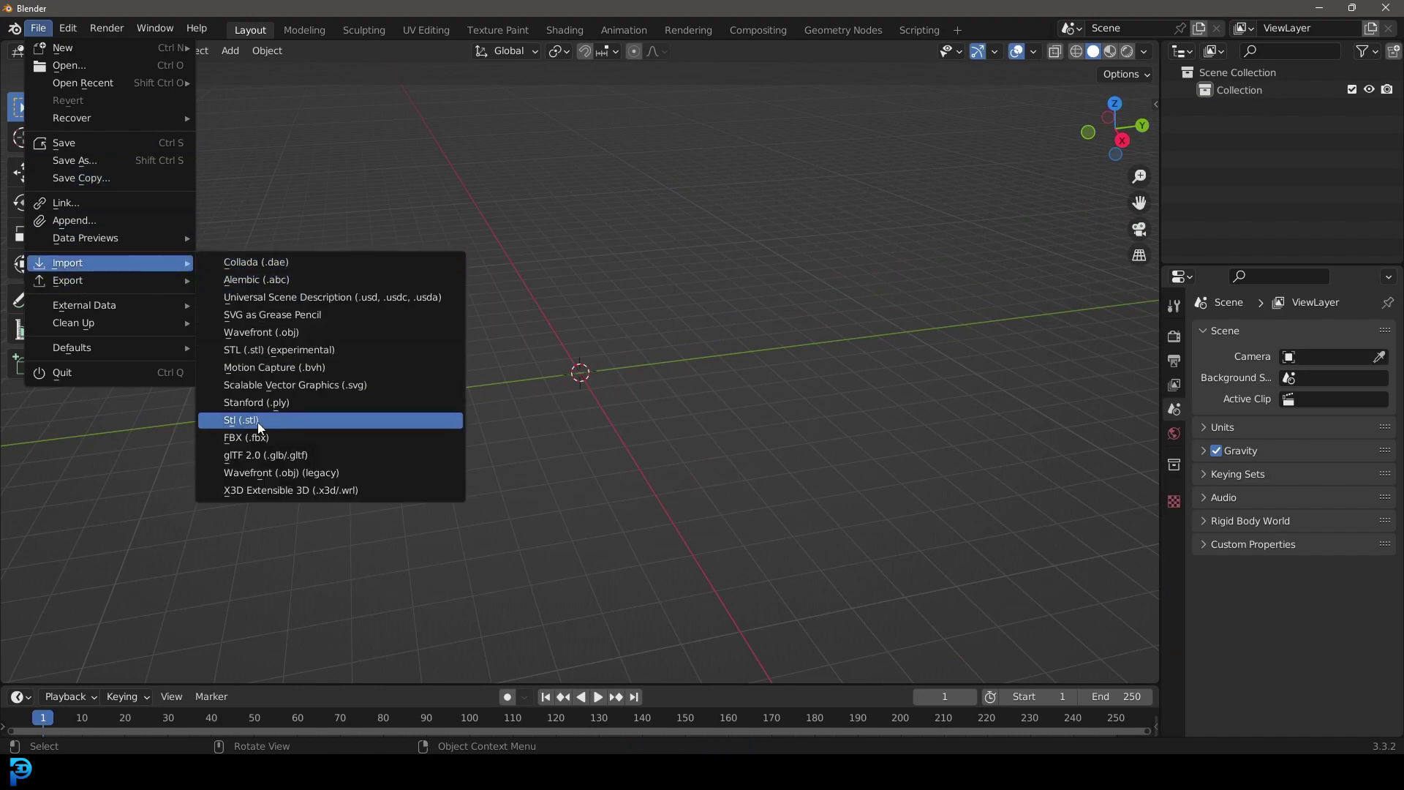
{"action": "left_click", "coordinate": [290, 439]}
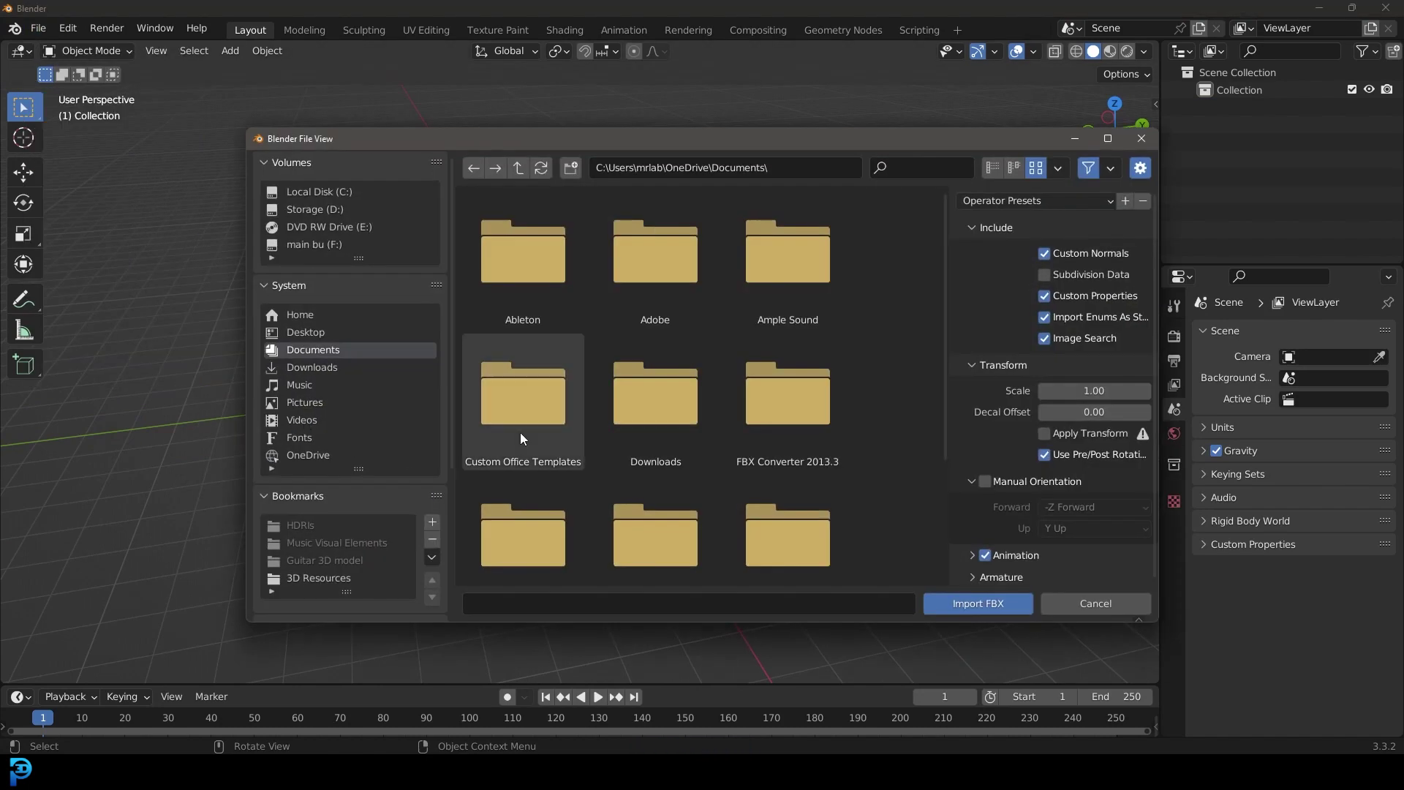
{"action": "left_click", "coordinate": [308, 338]}
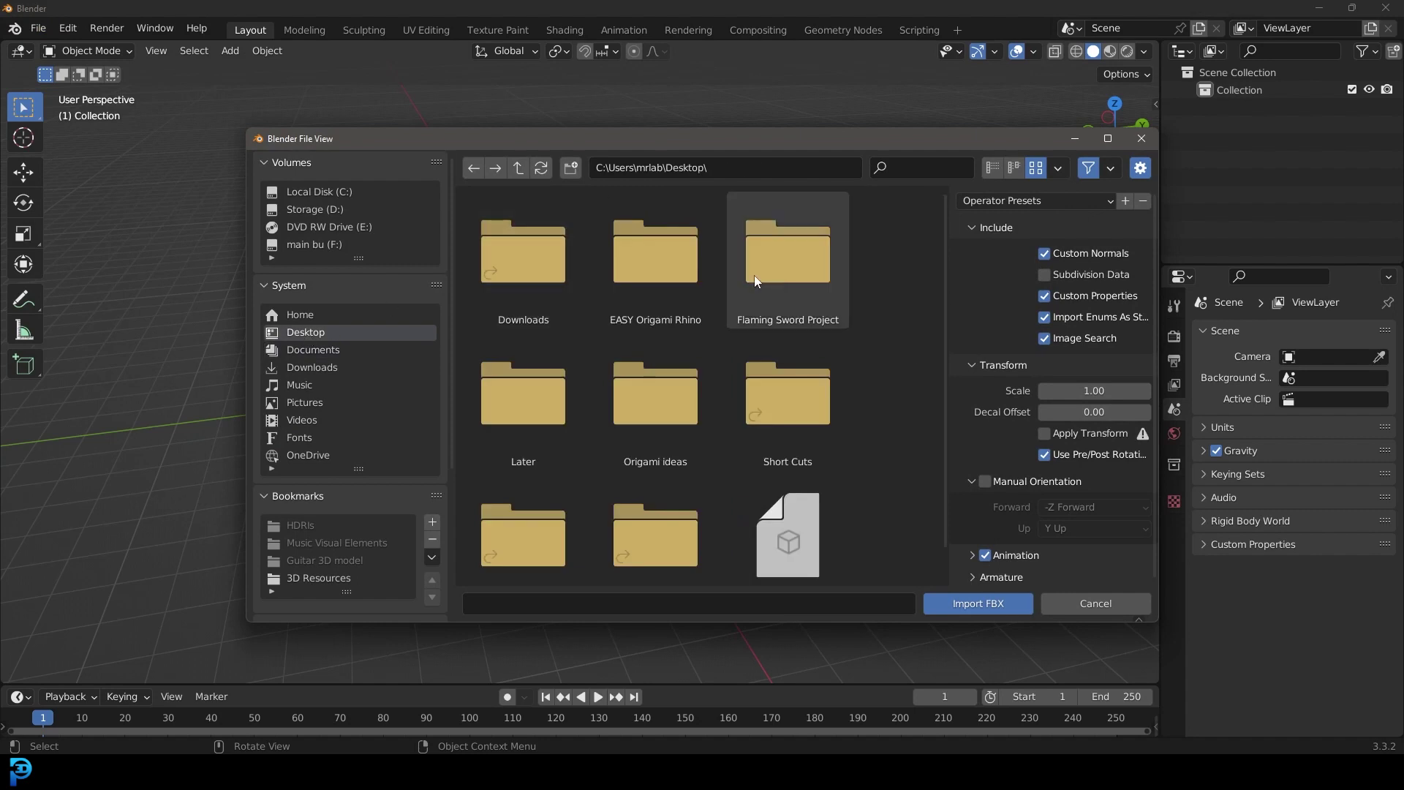
{"action": "scroll", "coordinate": [790, 307], "scroll_direction": "down", "scroll_amount": 2}
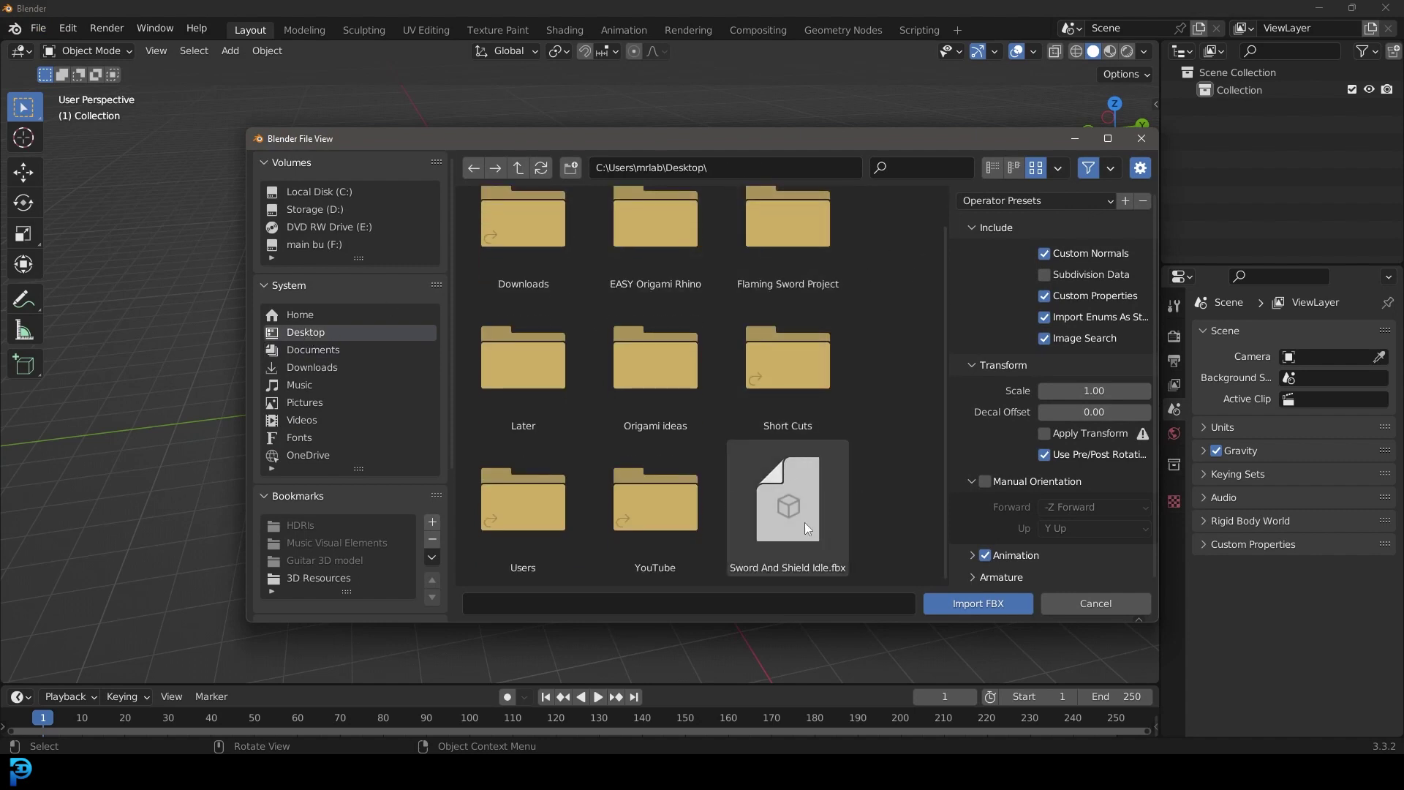
{"action": "left_click", "coordinate": [783, 509]}
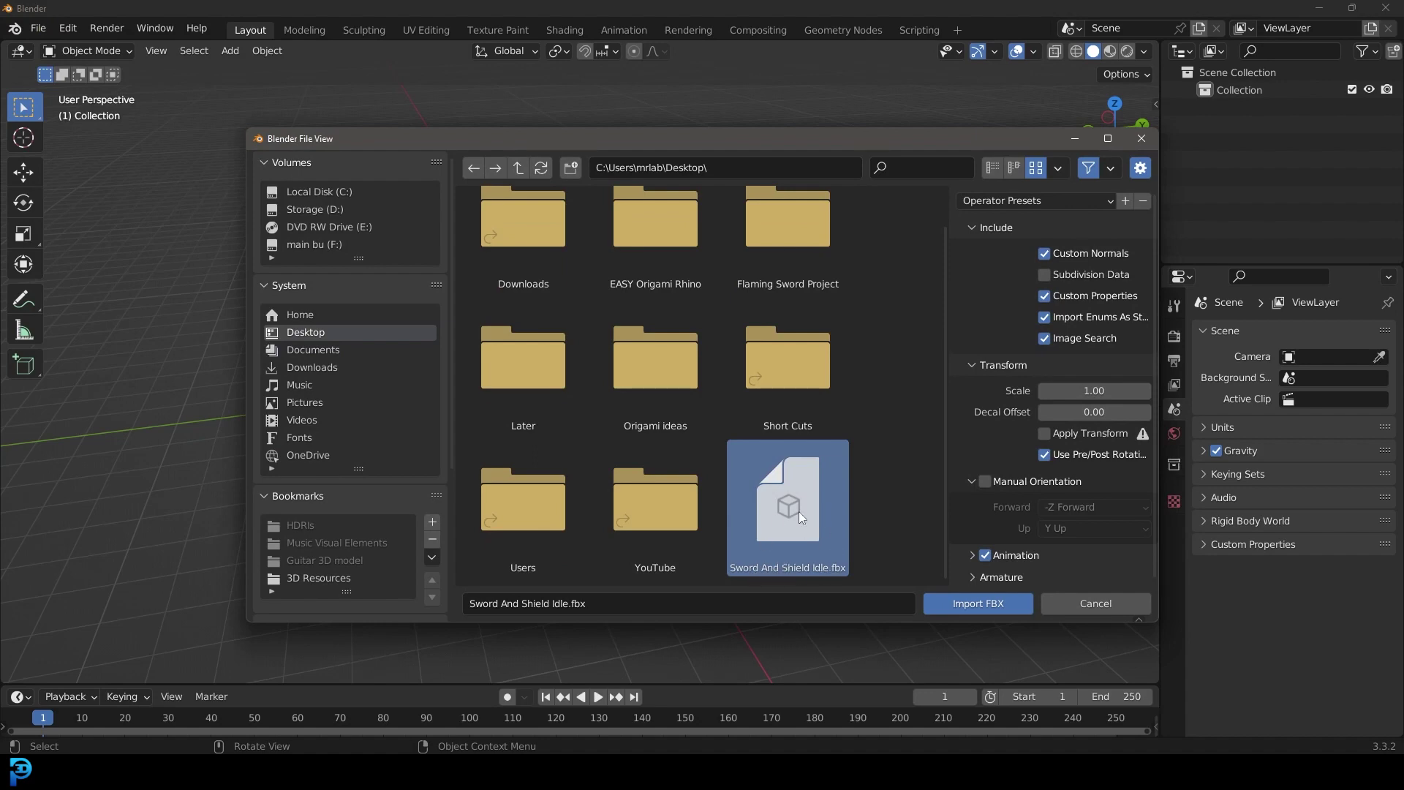
{"action": "left_click", "coordinate": [992, 611]}
{"action": "middle_click_drag", "start_coordinate": [801, 346], "coordinate": [843, 370]}
Move the knight's armature into a new RIG collection and exclude it from the view layer.
{"action": "scroll", "coordinate": [760, 285], "scroll_direction": "up", "scroll_amount": 5}
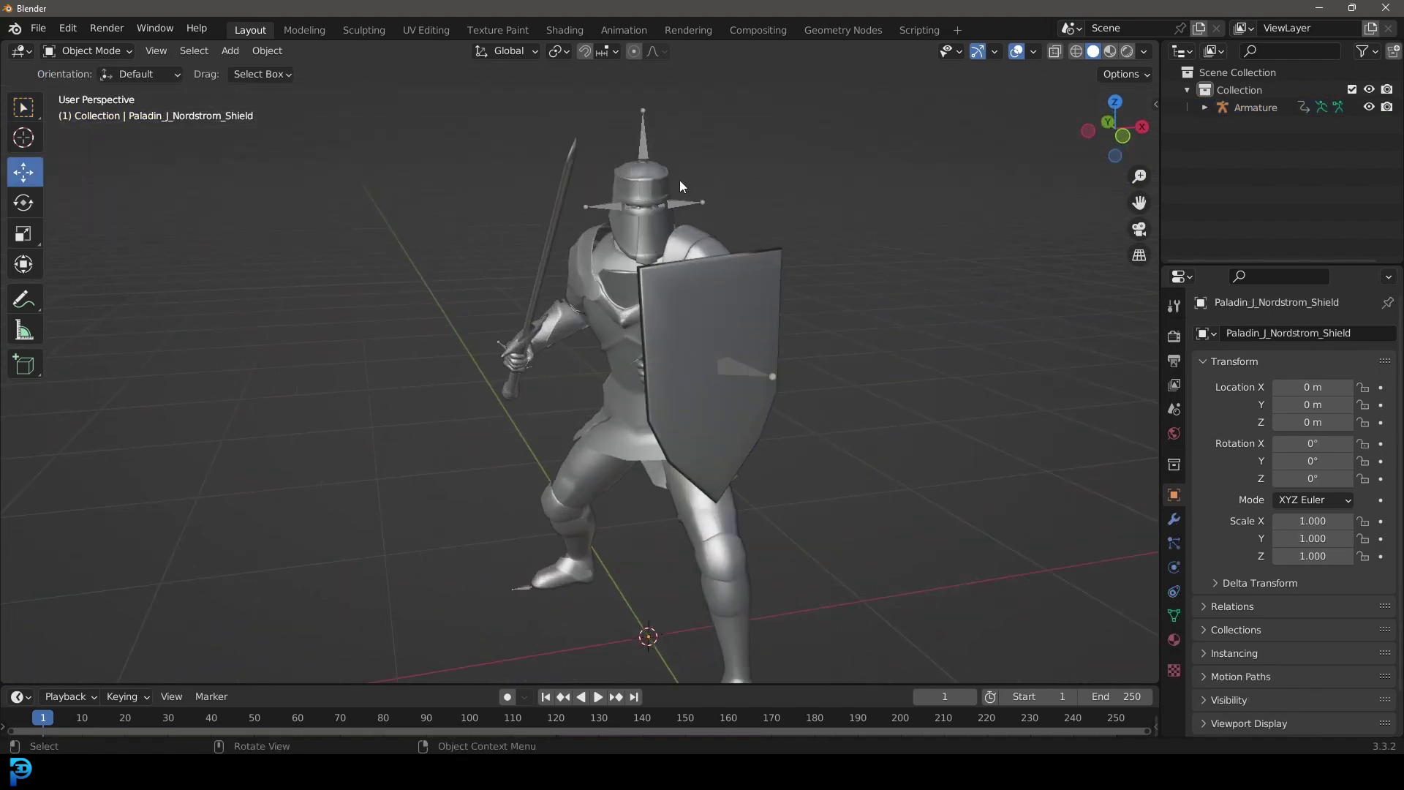
{"action": "left_click", "coordinate": [646, 135]}
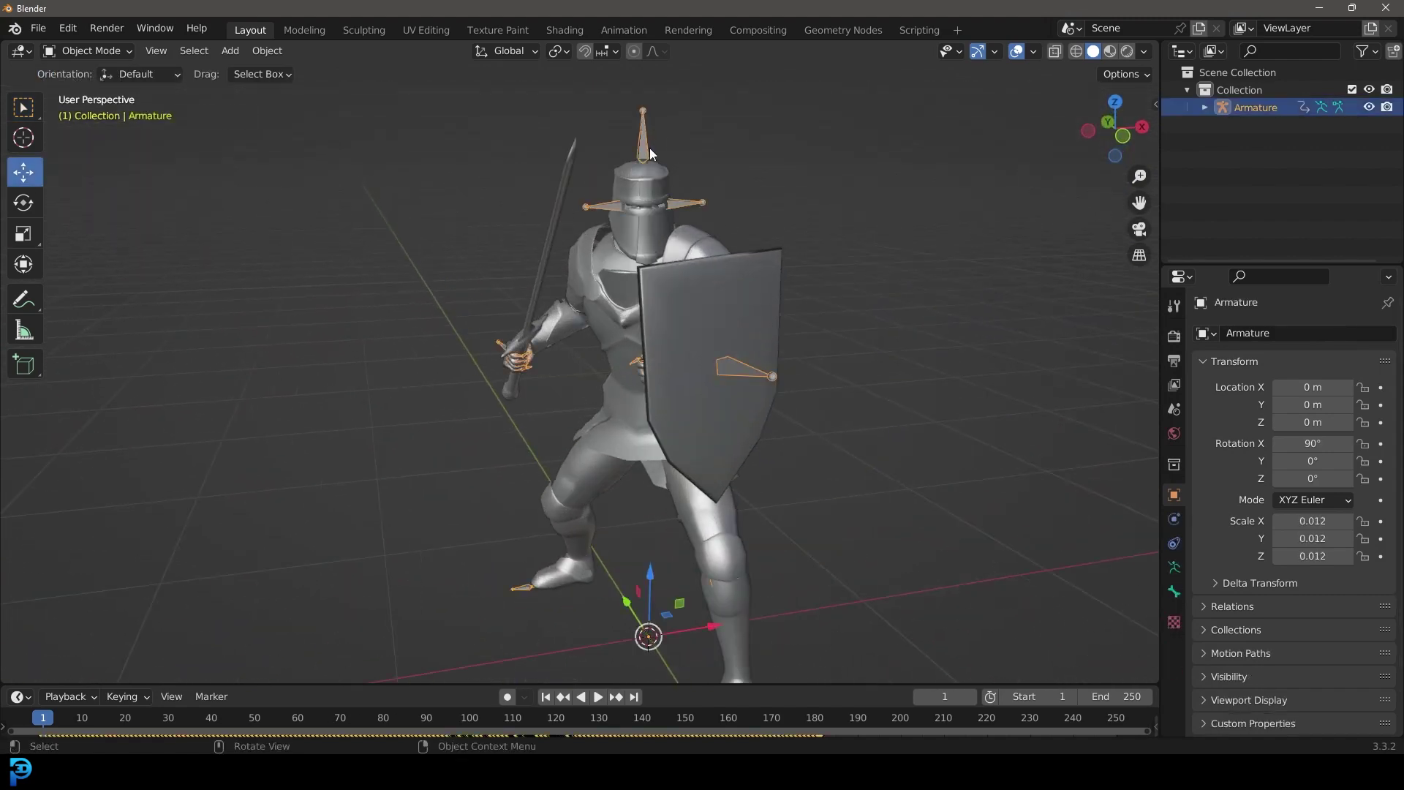
{"action": "key", "text": "g"}
{"action": "right_click", "coordinate": [701, 242]}
{"action": "scroll", "coordinate": [702, 242], "scroll_direction": "down", "scroll_amount": 1}
{"action": "key", "text": "m"}
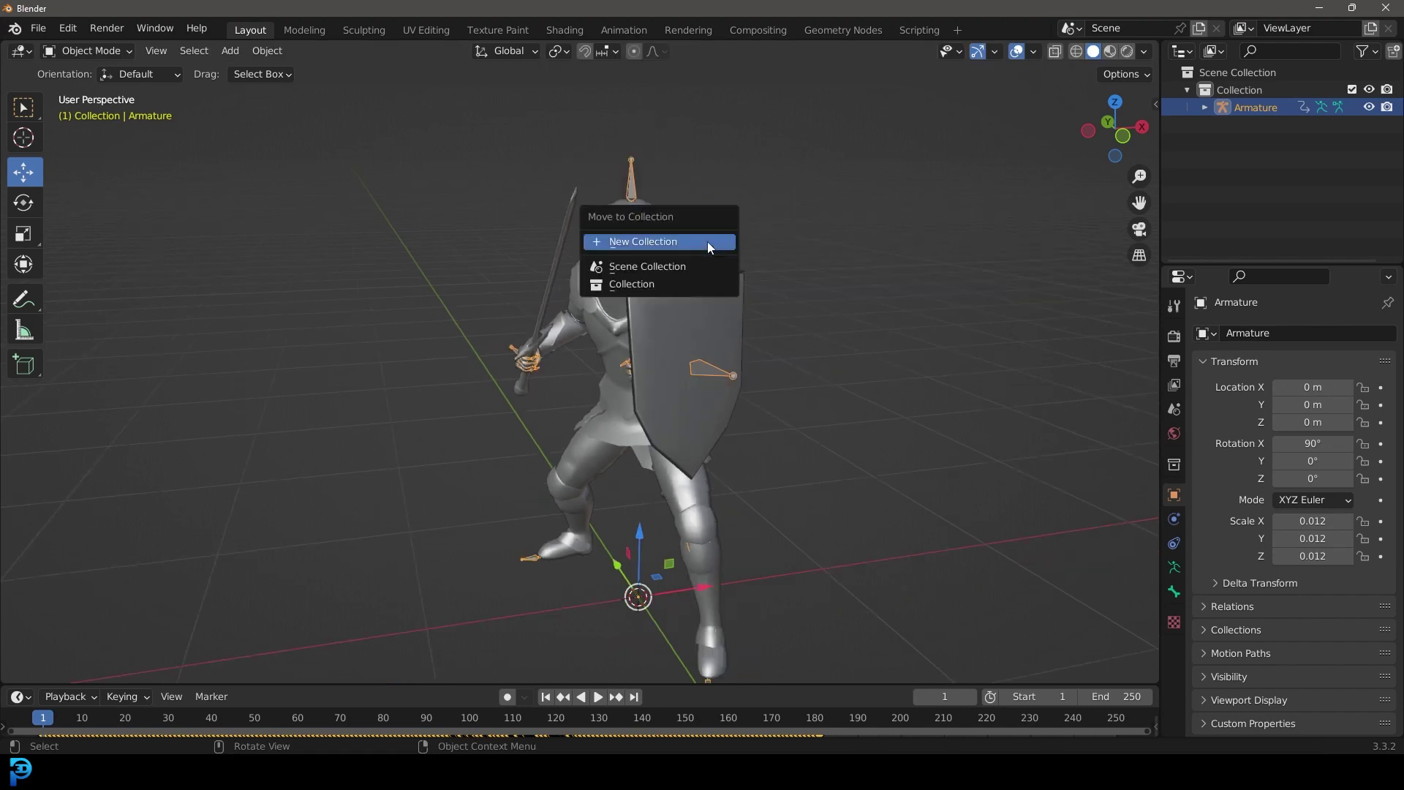
{"action": "left_click", "coordinate": [638, 241]}
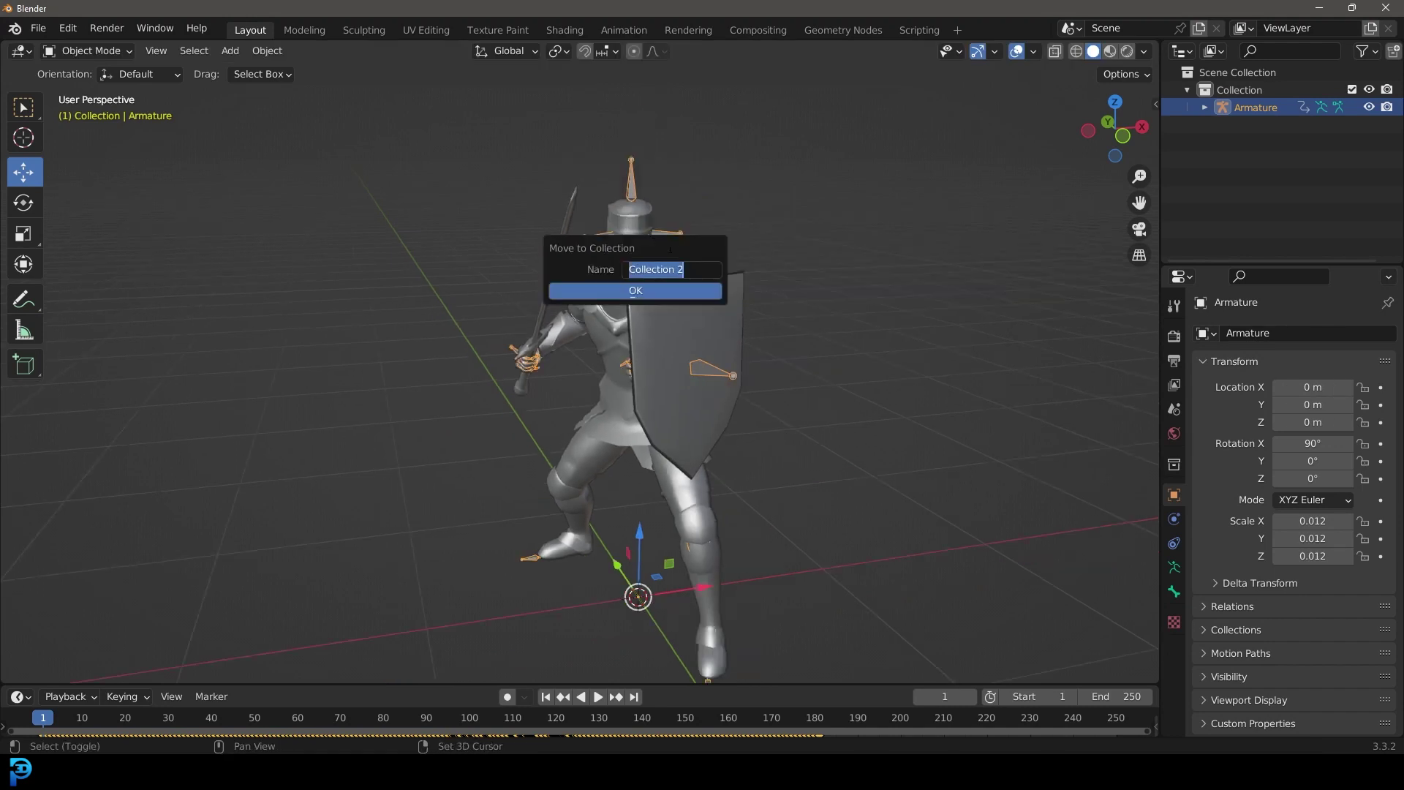
{"action": "left_click", "coordinate": [625, 296]}
{"action": "left_click", "coordinate": [1352, 178]}
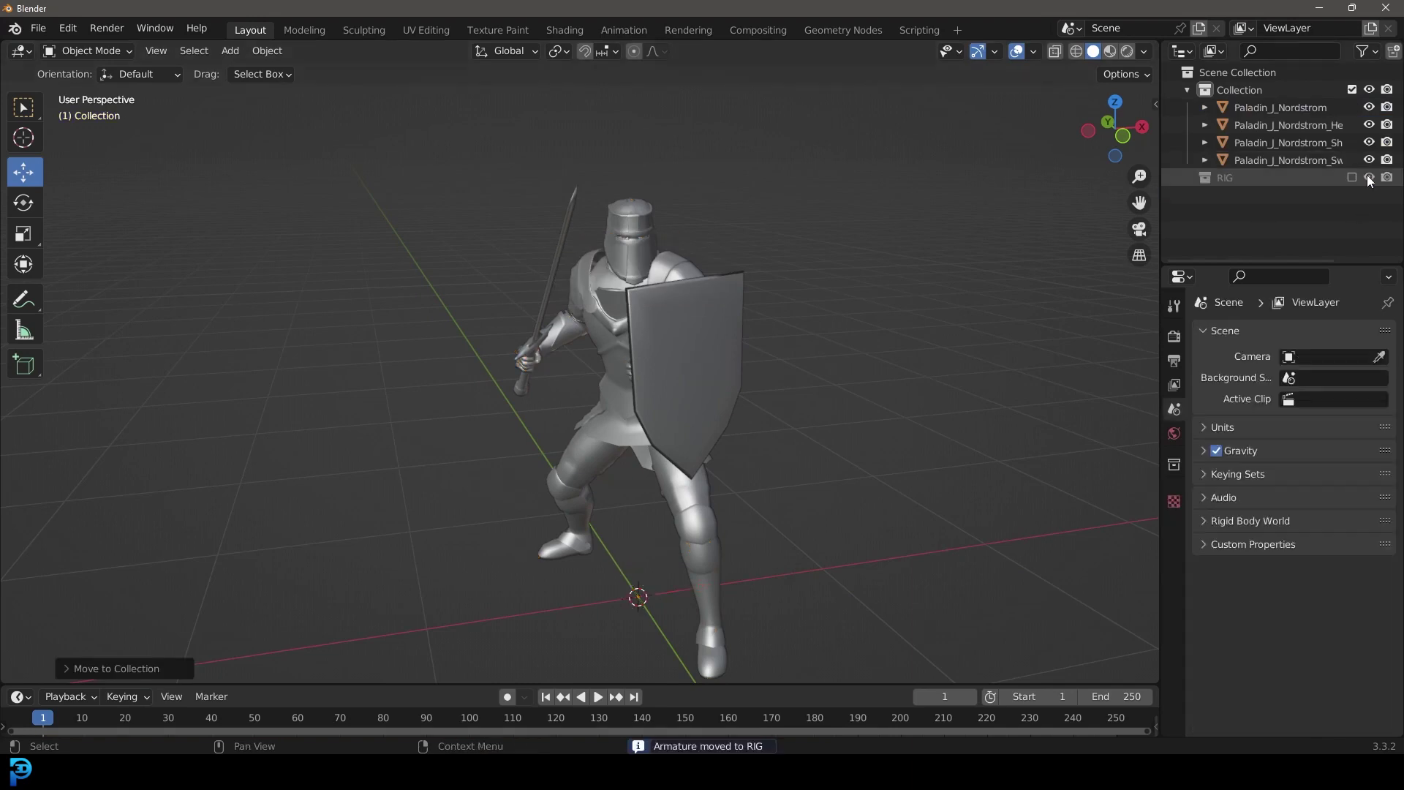
{"action": "middle_click_drag", "start_coordinate": [943, 234], "coordinate": [824, 204]}
Save the scene to the Desktop as untitled.blend.
{"action": "key", "text": "ctrl+s"}
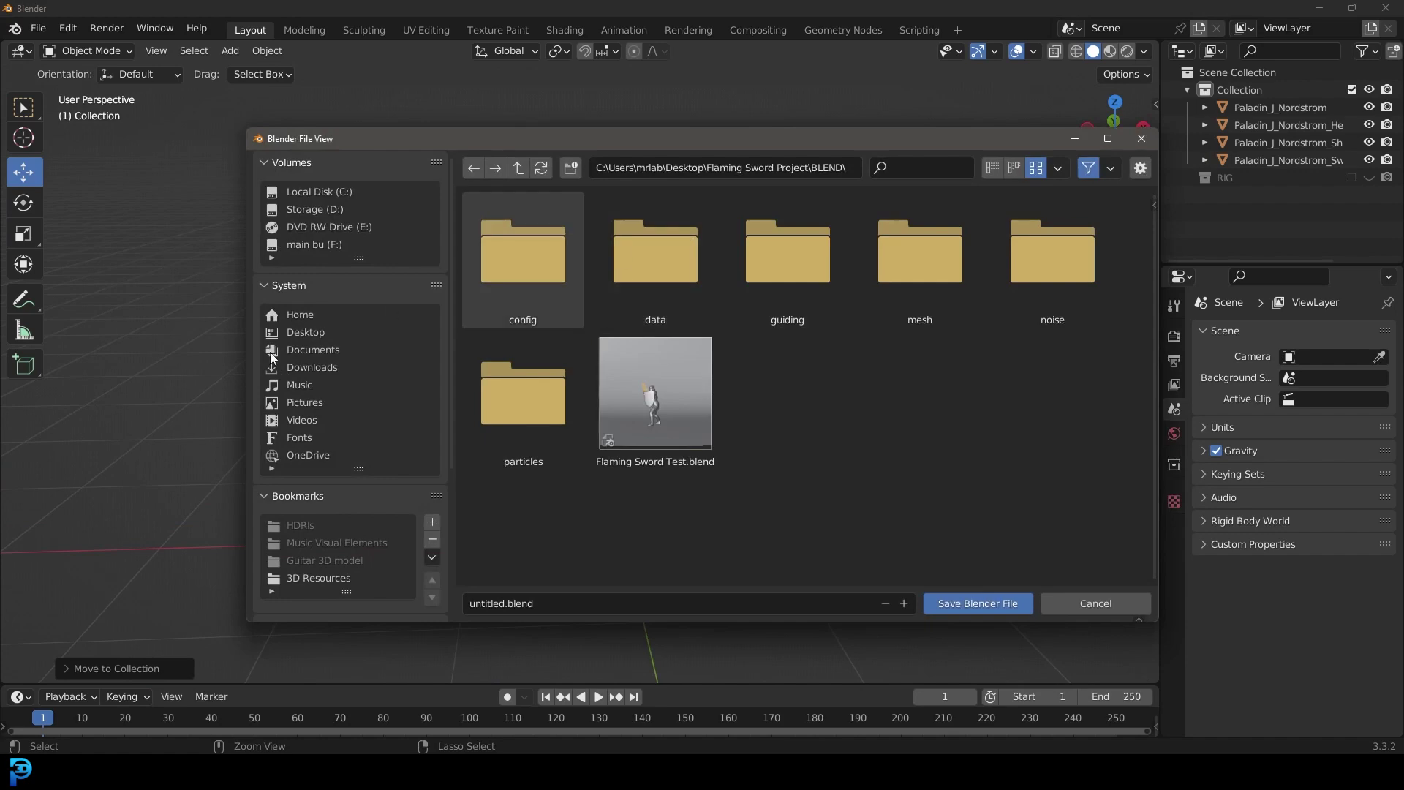
{"action": "left_click", "coordinate": [302, 333]}
{"action": "left_click", "coordinate": [995, 607]}
{"action": "middle_click_drag", "start_coordinate": [989, 596], "coordinate": [621, 431]}
{"action": "scroll", "coordinate": [572, 320], "scroll_direction": "up", "scroll_amount": 4}
{"action": "left_click", "coordinate": [572, 319]}
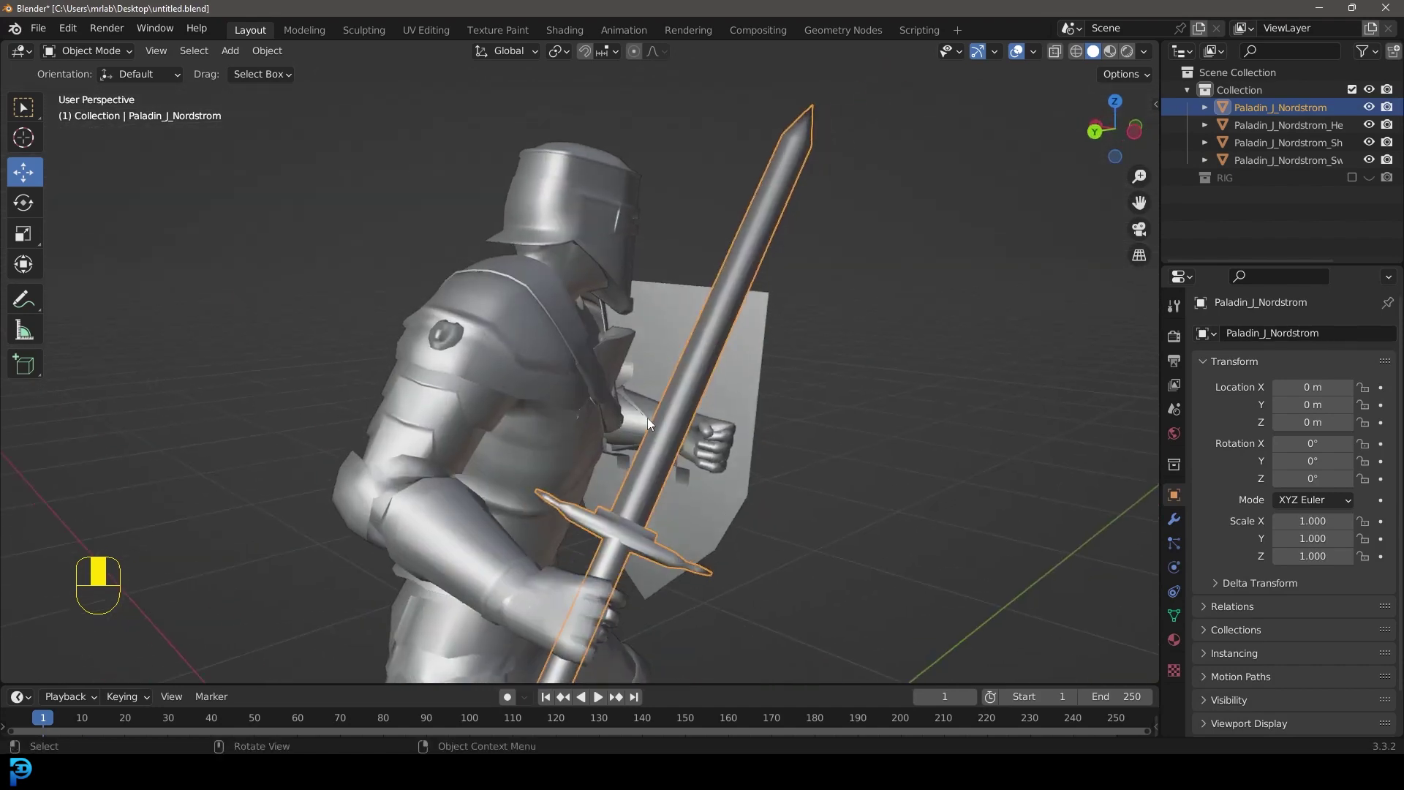
In wireframe Edit Mode, separate the sword's hilt into its own object.
{"action": "middle_click_drag", "start_coordinate": [532, 699], "coordinate": [589, 559]}
{"action": "middle_click_drag", "start_coordinate": [638, 489], "coordinate": [693, 444]}
{"action": "key", "text": "Tab"}
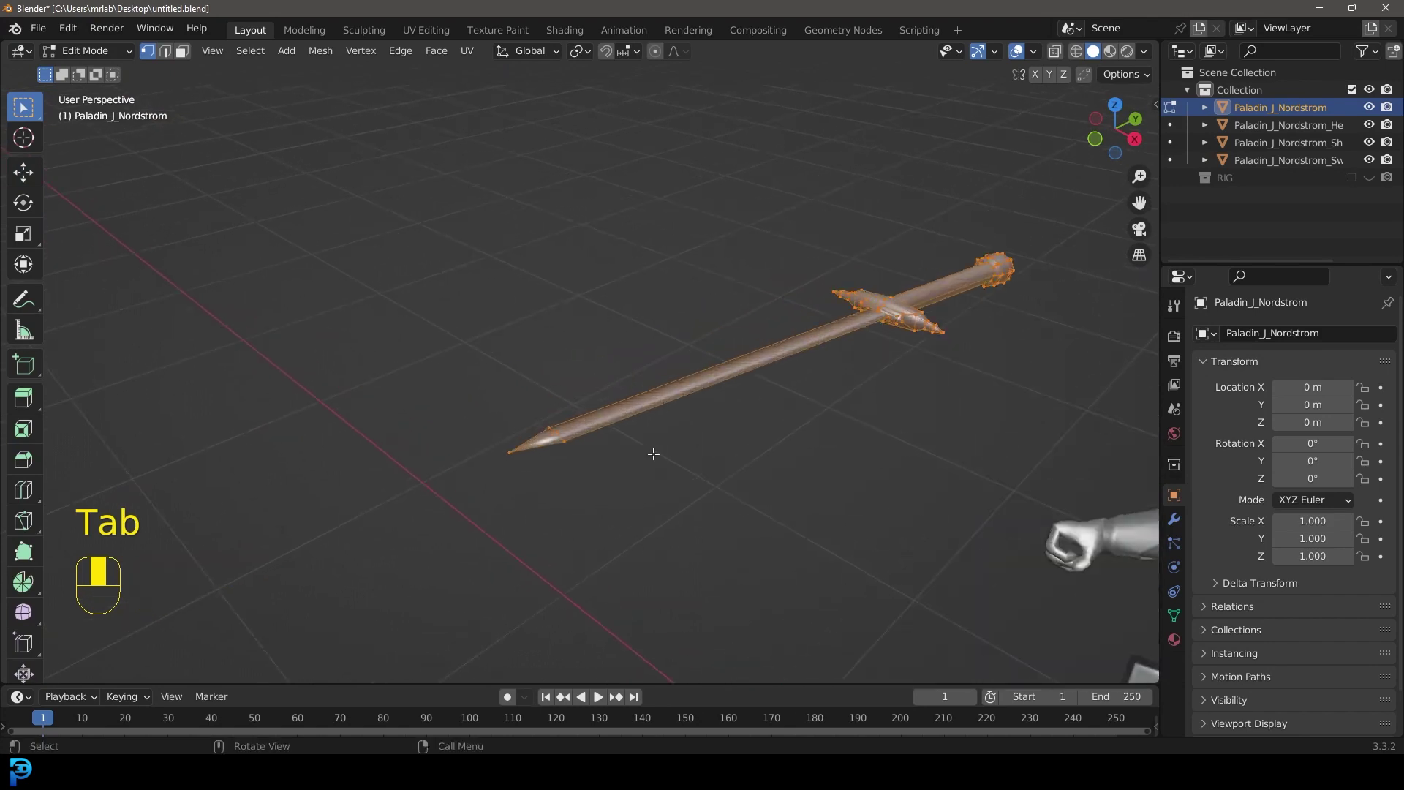
{"action": "key", "text": "z"}
{"action": "left_click", "coordinate": [392, 458]}
{"action": "mouse_move", "coordinate": [822, 157]}
{"action": "left_mouse_down"}
{"action": "mouse_move", "coordinate": [1075, 401]}
{"action": "mouse_move", "coordinate": [1029, 413]}
{"action": "left_mouse_up"}
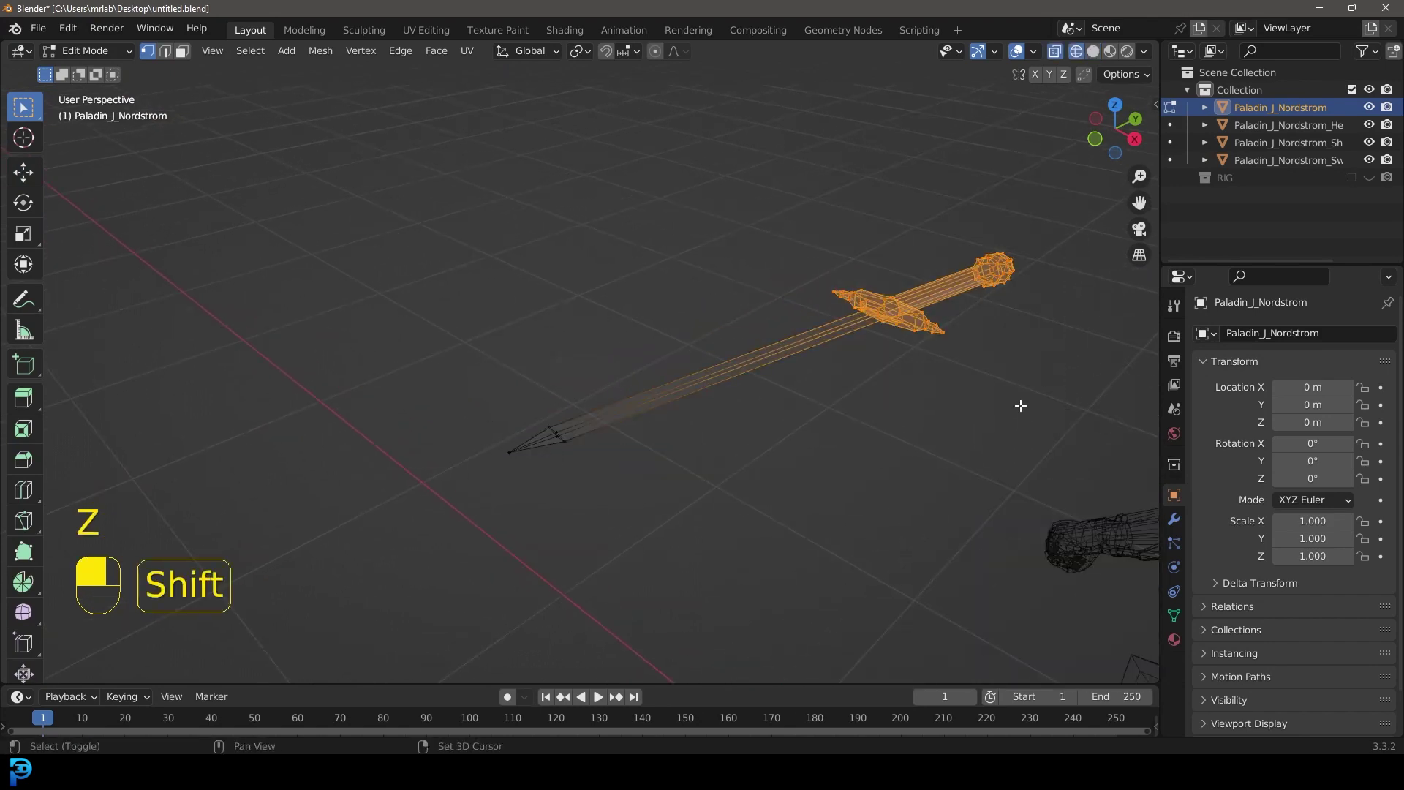
{"action": "middle_click_drag", "start_coordinate": [1030, 413], "coordinate": [836, 439], "text": "shift"}
{"action": "key", "text": "p"}
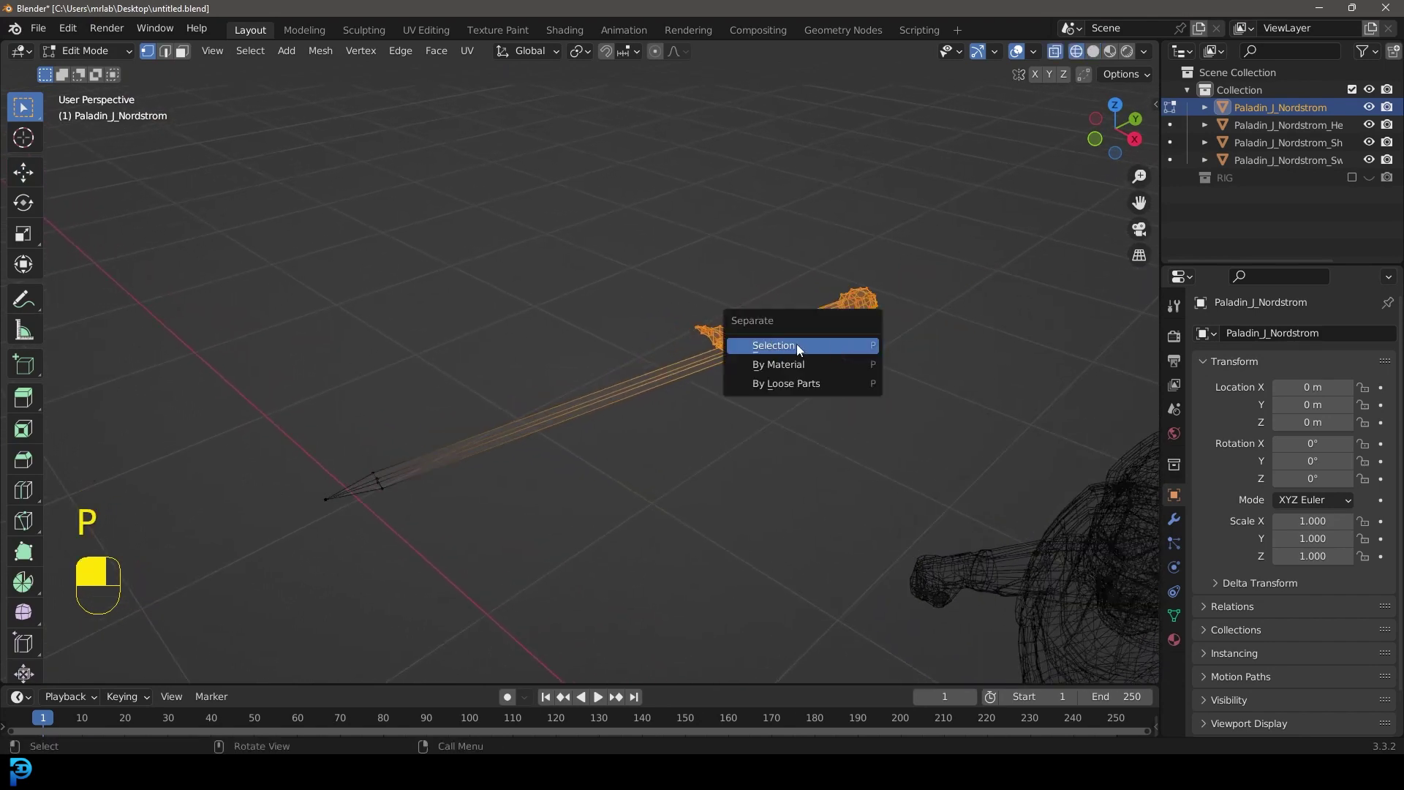
{"action": "left_click", "coordinate": [799, 350]}
{"action": "scroll", "coordinate": [812, 476], "scroll_direction": "down", "scroll_amount": 5}
{"action": "key", "text": "Tab"}
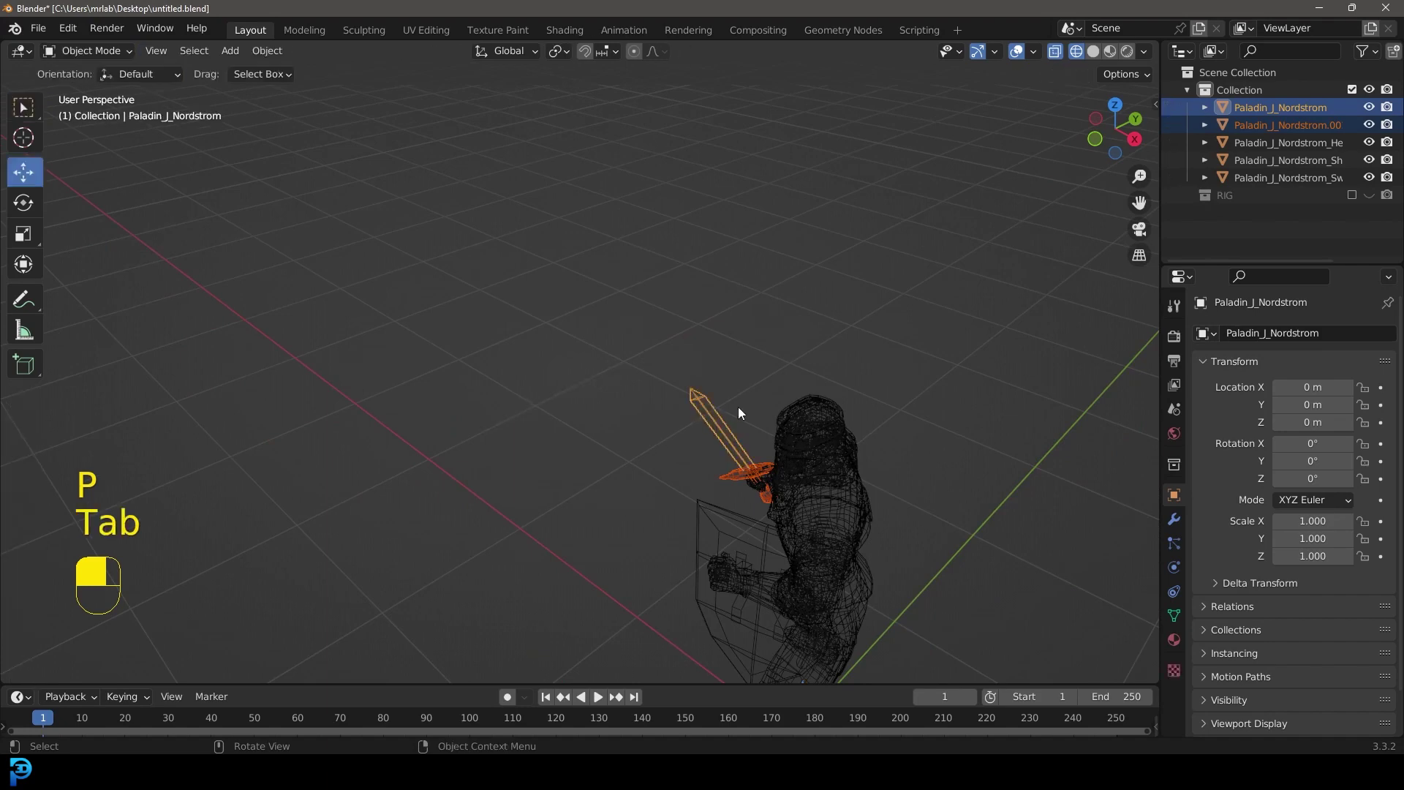
Select the sword blade alone and enter Edit Mode with it lying across the view.
{"action": "scroll", "coordinate": [769, 427], "scroll_direction": "up", "scroll_amount": 2}
{"action": "scroll", "coordinate": [865, 458], "scroll_direction": "up", "scroll_amount": 3}
{"action": "left_click", "coordinate": [756, 297]}
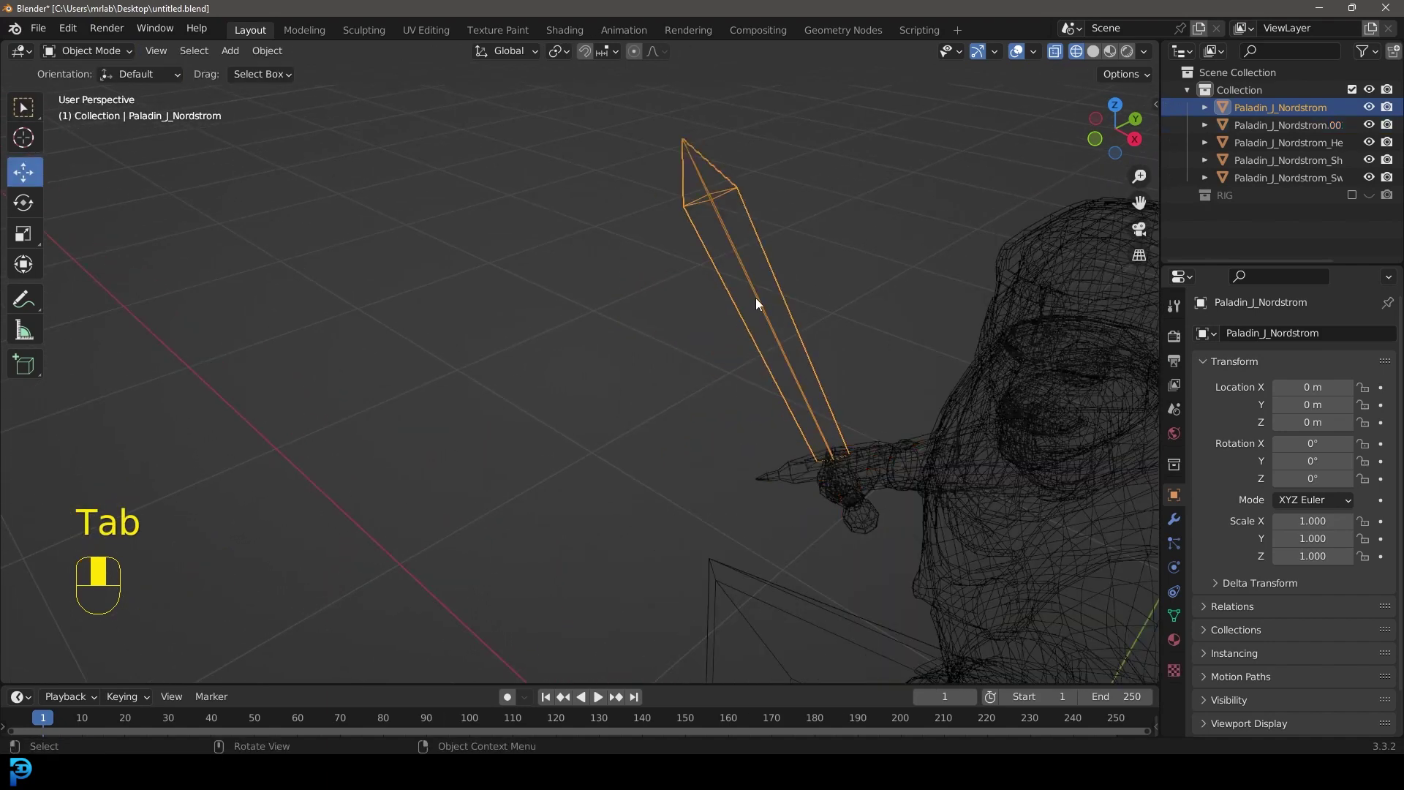
{"action": "scroll", "coordinate": [756, 297], "scroll_direction": "down", "scroll_amount": 3}
{"action": "key", "text": "g"}
{"action": "right_click", "coordinate": [781, 230]}
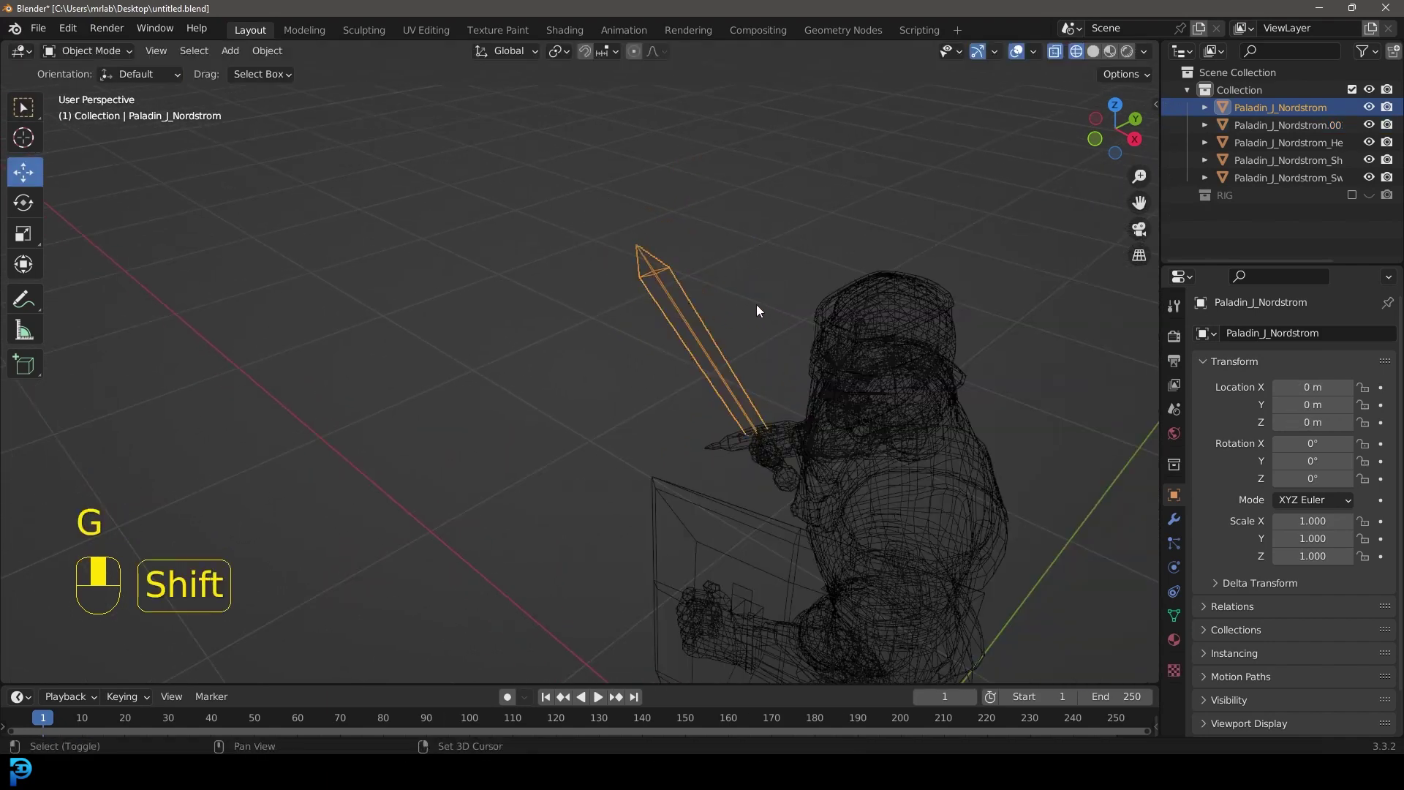
{"action": "middle_click_drag", "start_coordinate": [756, 304], "coordinate": [512, 234]}
{"action": "key", "text": "Tab"}
{"action": "middle_click_drag", "start_coordinate": [582, 269], "coordinate": [662, 329]}
Add about 15 centred loop cuts along the blade and return to Object Mode.
{"action": "key", "text": "ctrl+r"}
{"action": "scroll", "coordinate": [693, 319], "scroll_direction": "up", "scroll_amount": 14}
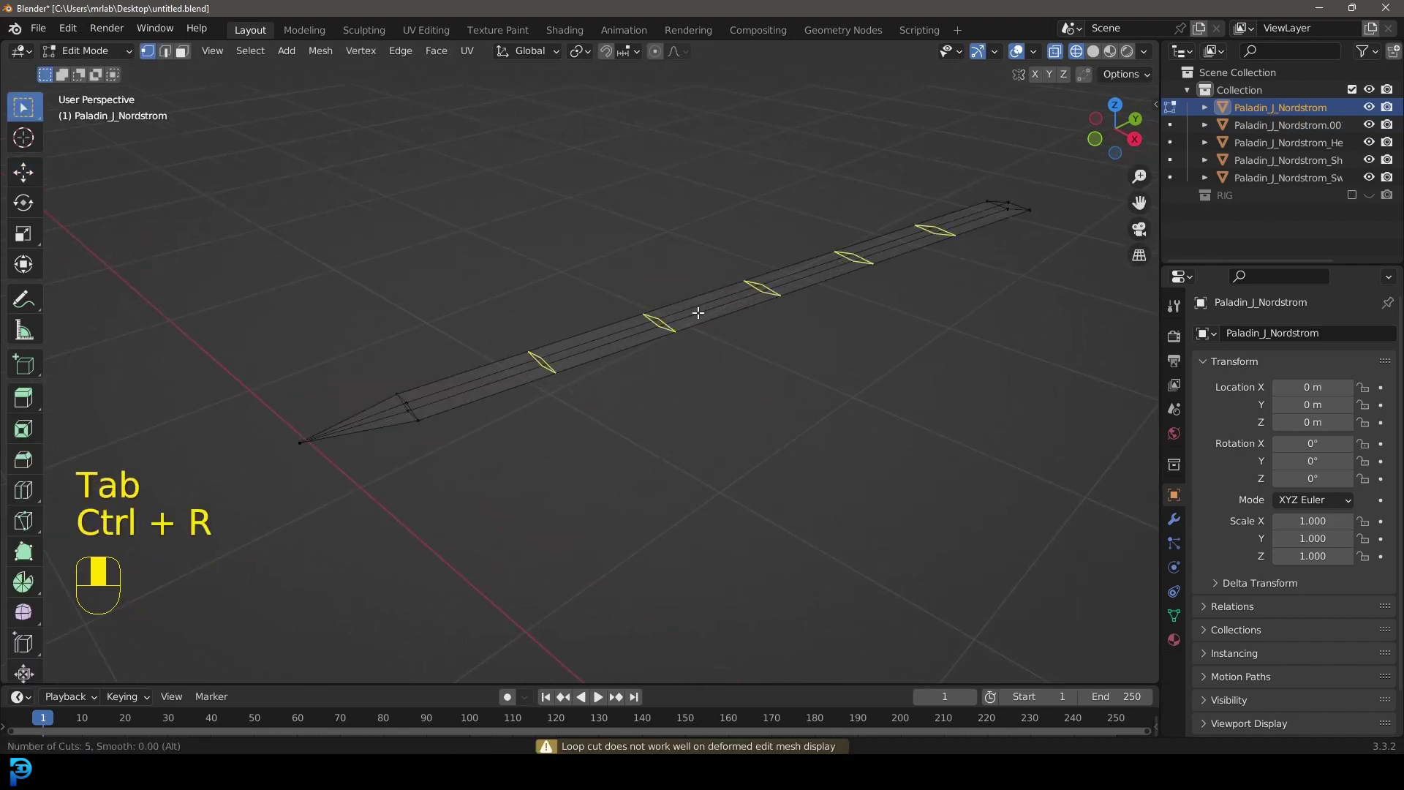
{"action": "left_click", "coordinate": [693, 315]}
{"action": "right_click", "coordinate": [693, 314]}
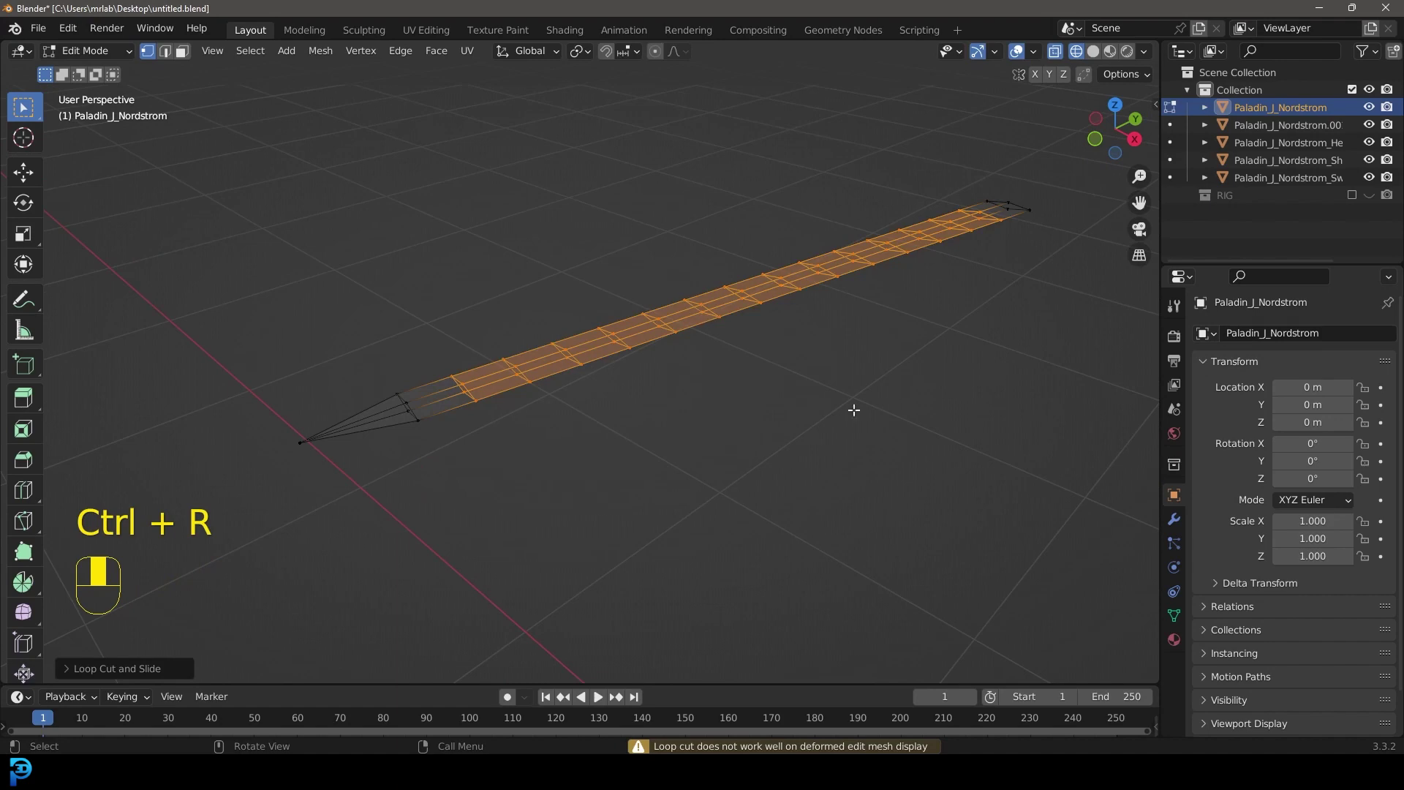
{"action": "key", "text": "Tab"}
{"action": "scroll", "coordinate": [796, 411], "scroll_direction": "down", "scroll_amount": 5}
{"action": "middle_click_drag", "start_coordinate": [795, 410], "coordinate": [752, 386], "text": "shift"}
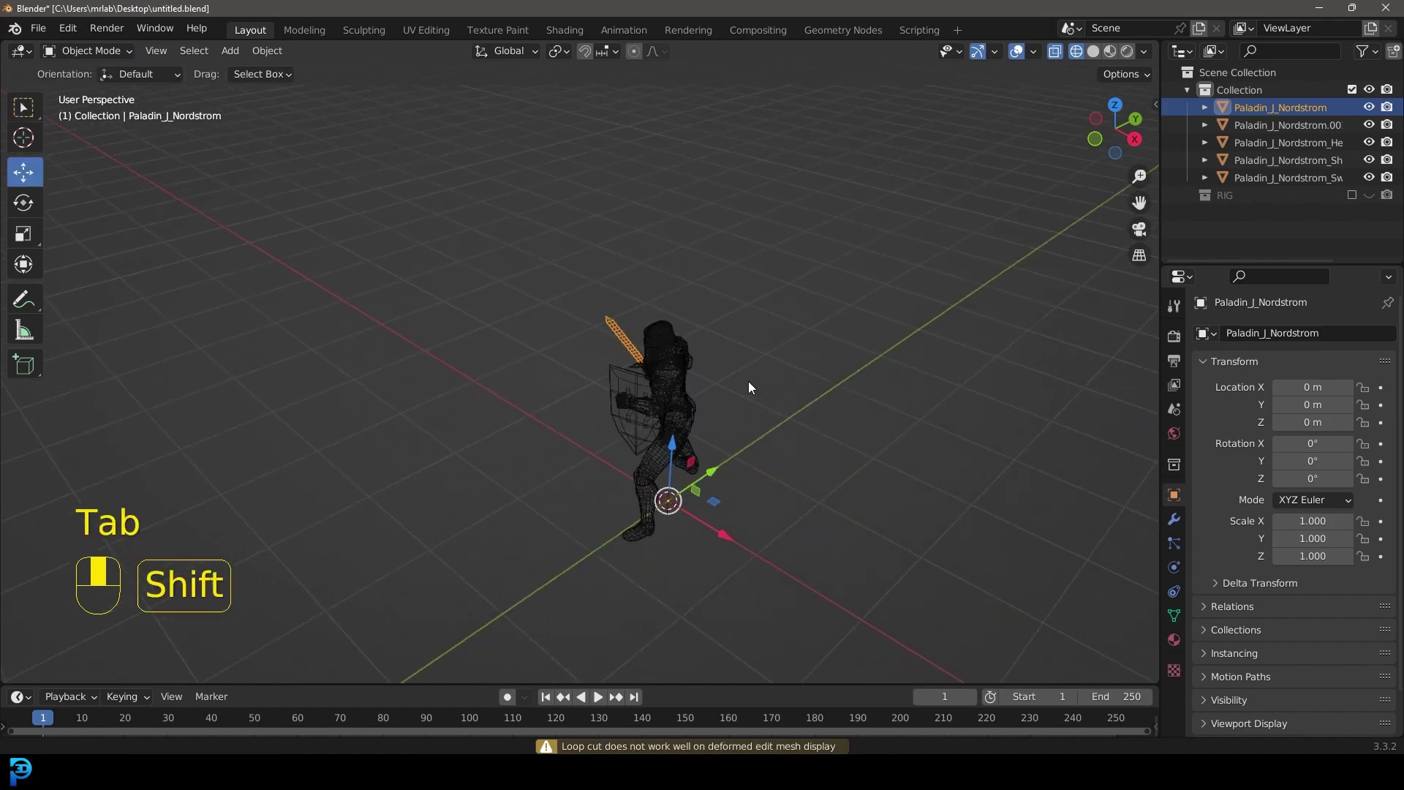
{"action": "scroll", "coordinate": [726, 338], "scroll_direction": "up", "scroll_amount": 4}
{"action": "middle_click_drag", "start_coordinate": [726, 338], "coordinate": [684, 241]}
{"action": "key", "text": "g"}
{"action": "right_click", "coordinate": [676, 280]}
Switch the viewport back to solid shading.
{"action": "right_click", "coordinate": [676, 280]}
{"action": "key", "text": "z"}
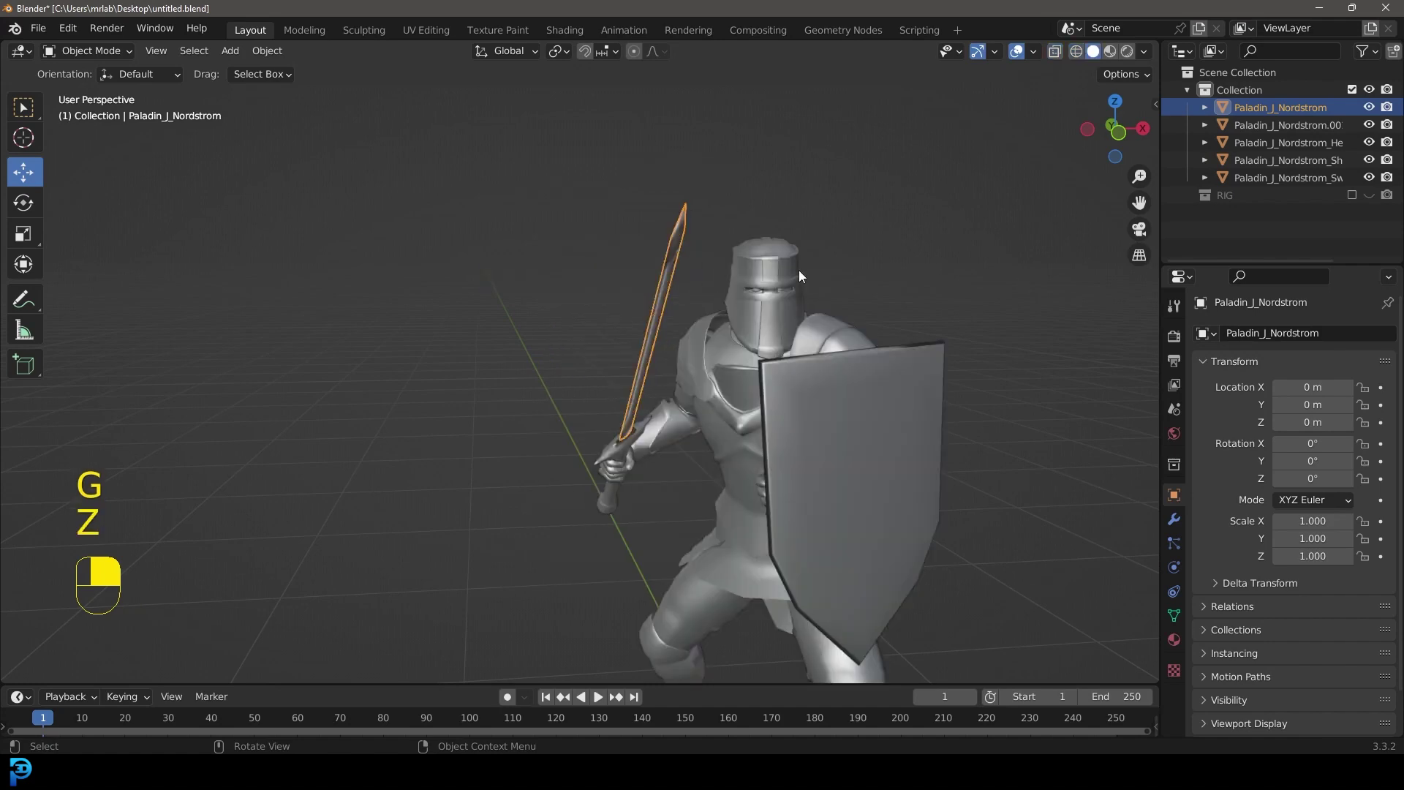
{"action": "scroll", "coordinate": [677, 280], "scroll_direction": "down", "scroll_amount": 4}
{"action": "middle_click_drag", "start_coordinate": [677, 280], "coordinate": [620, 255]}
{"action": "scroll", "coordinate": [628, 249], "scroll_direction": "up", "scroll_amount": 1}
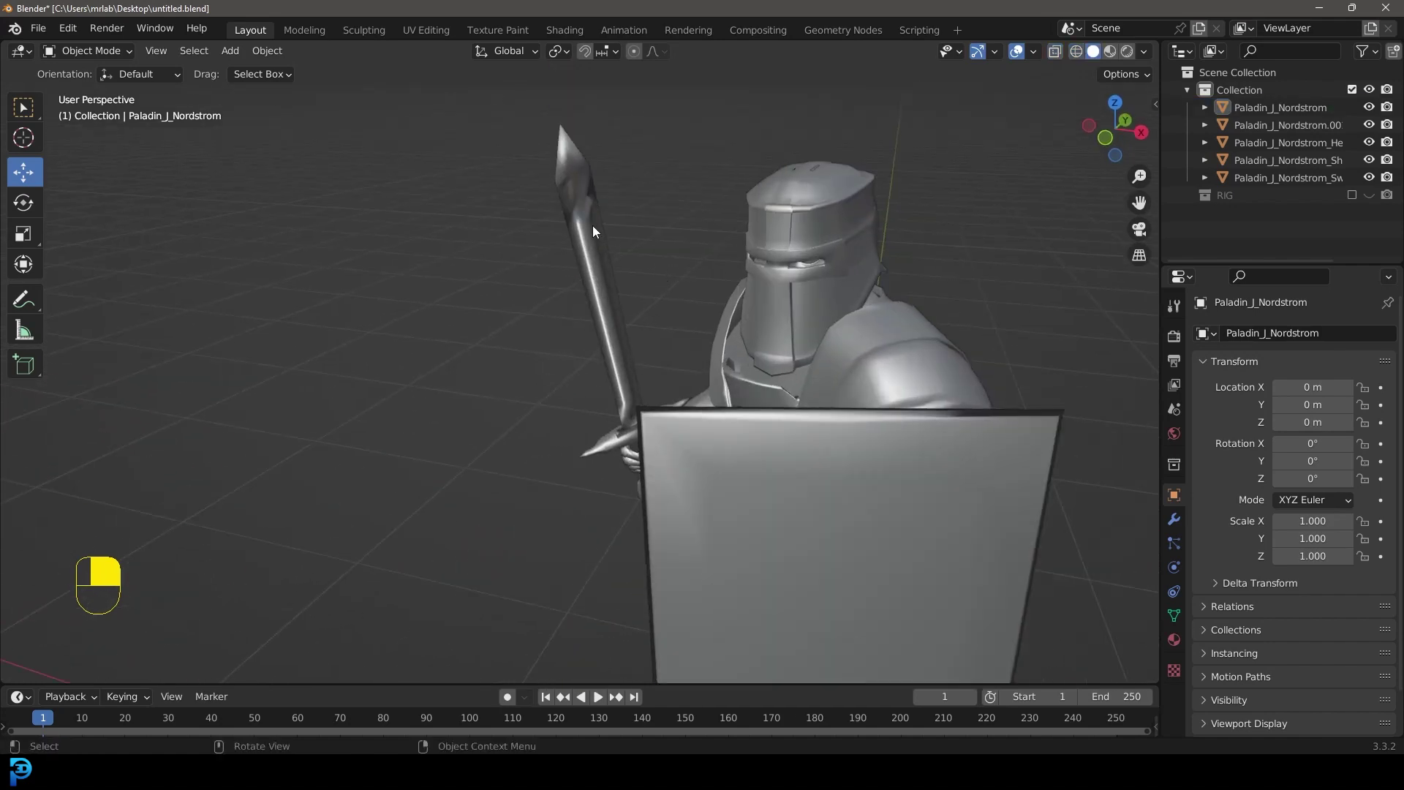
Add a Quick Smoke effect to the sword, creating a Smoke Domain around the knight.
{"action": "left_click", "coordinate": [593, 225]}
{"action": "scroll", "coordinate": [605, 234], "scroll_direction": "down", "scroll_amount": 2}
{"action": "key", "text": "g"}
{"action": "right_click", "coordinate": [596, 329]}
{"action": "left_click", "coordinate": [266, 51]}
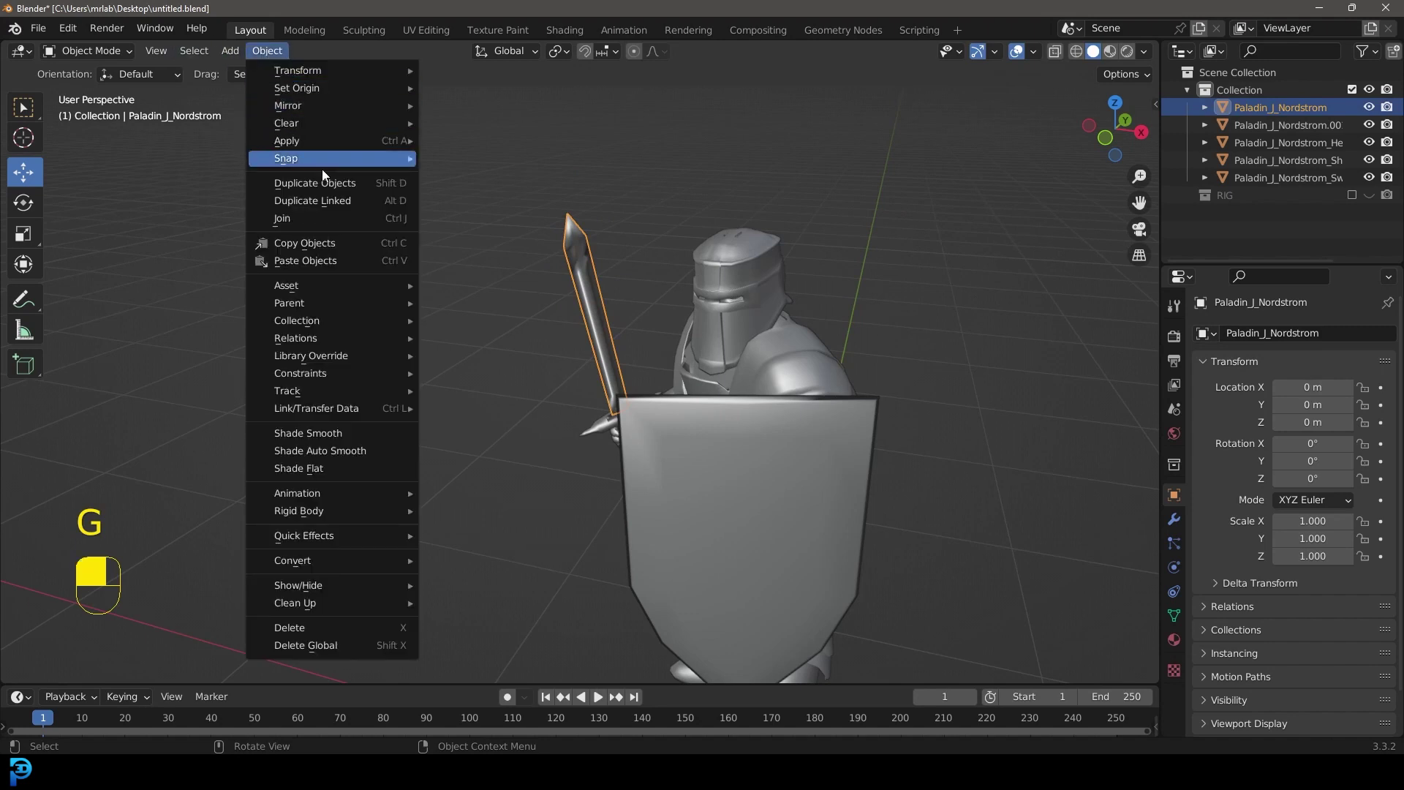
{"action": "mouse_move", "coordinate": [308, 537]}
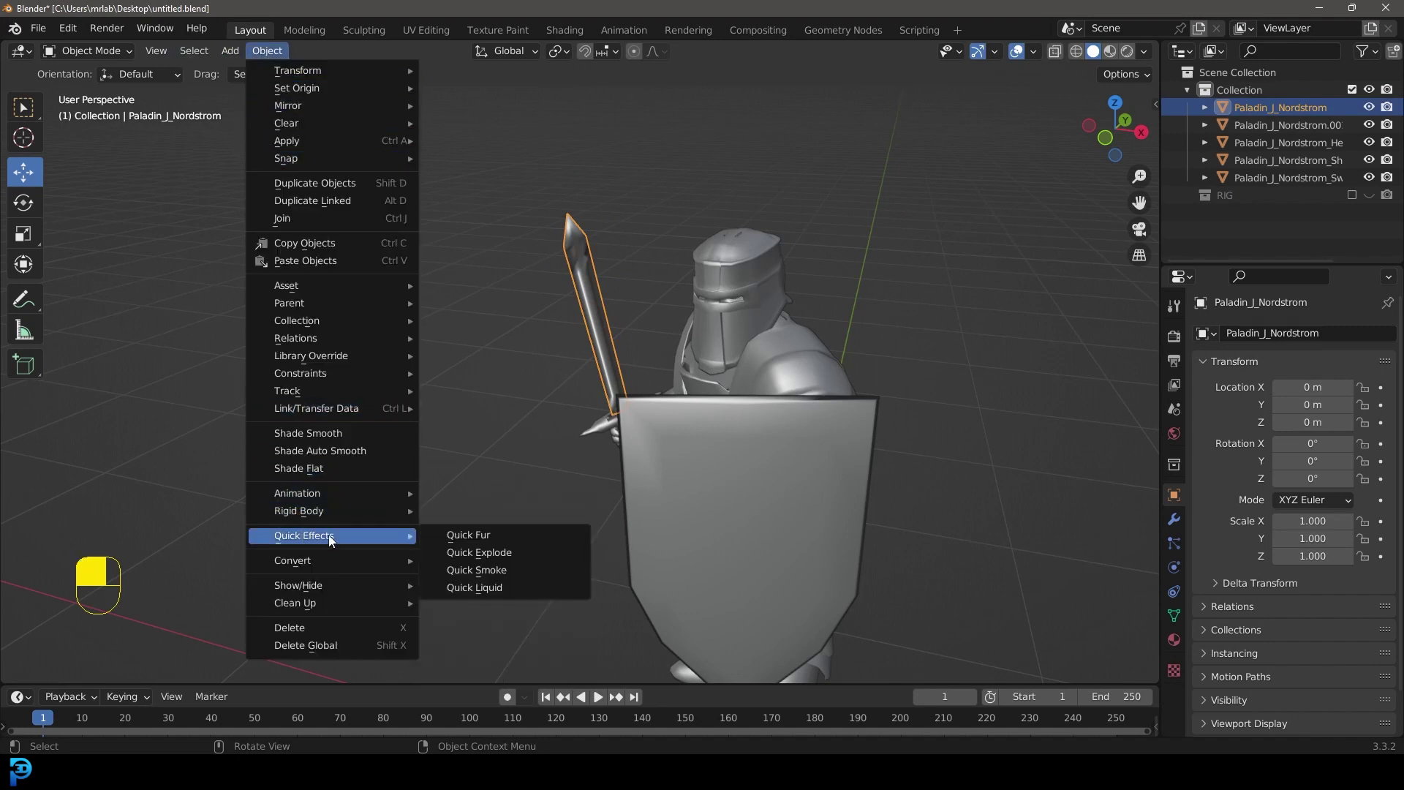
{"action": "left_click", "coordinate": [543, 572]}
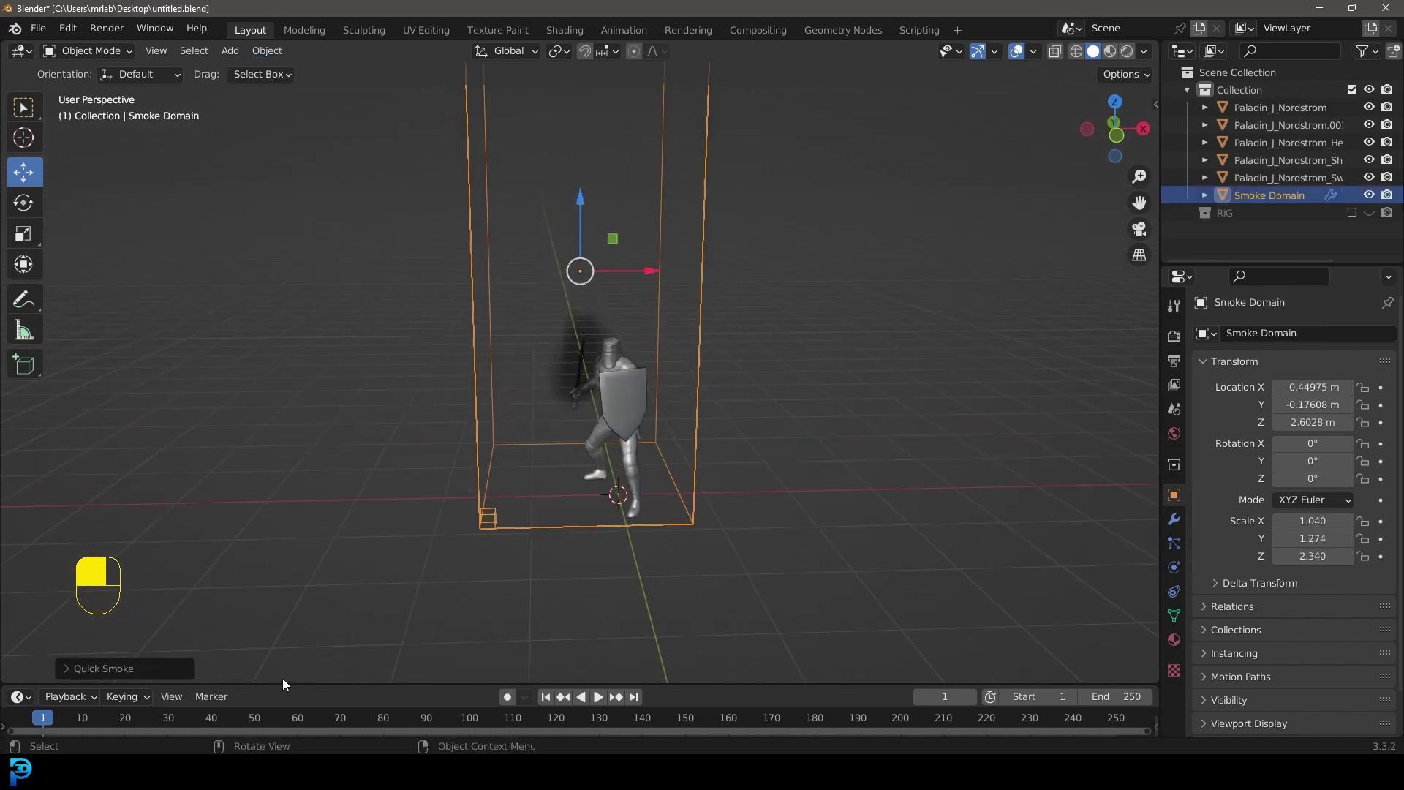
Enlarge the timeline and play the smoke simulation up to frame 151.
{"action": "left_click_drag", "start_coordinate": [290, 685], "coordinate": [289, 640]}
{"action": "key", "text": "space"}
{"action": "scroll", "coordinate": [859, 456], "scroll_direction": "up", "scroll_amount": 3}
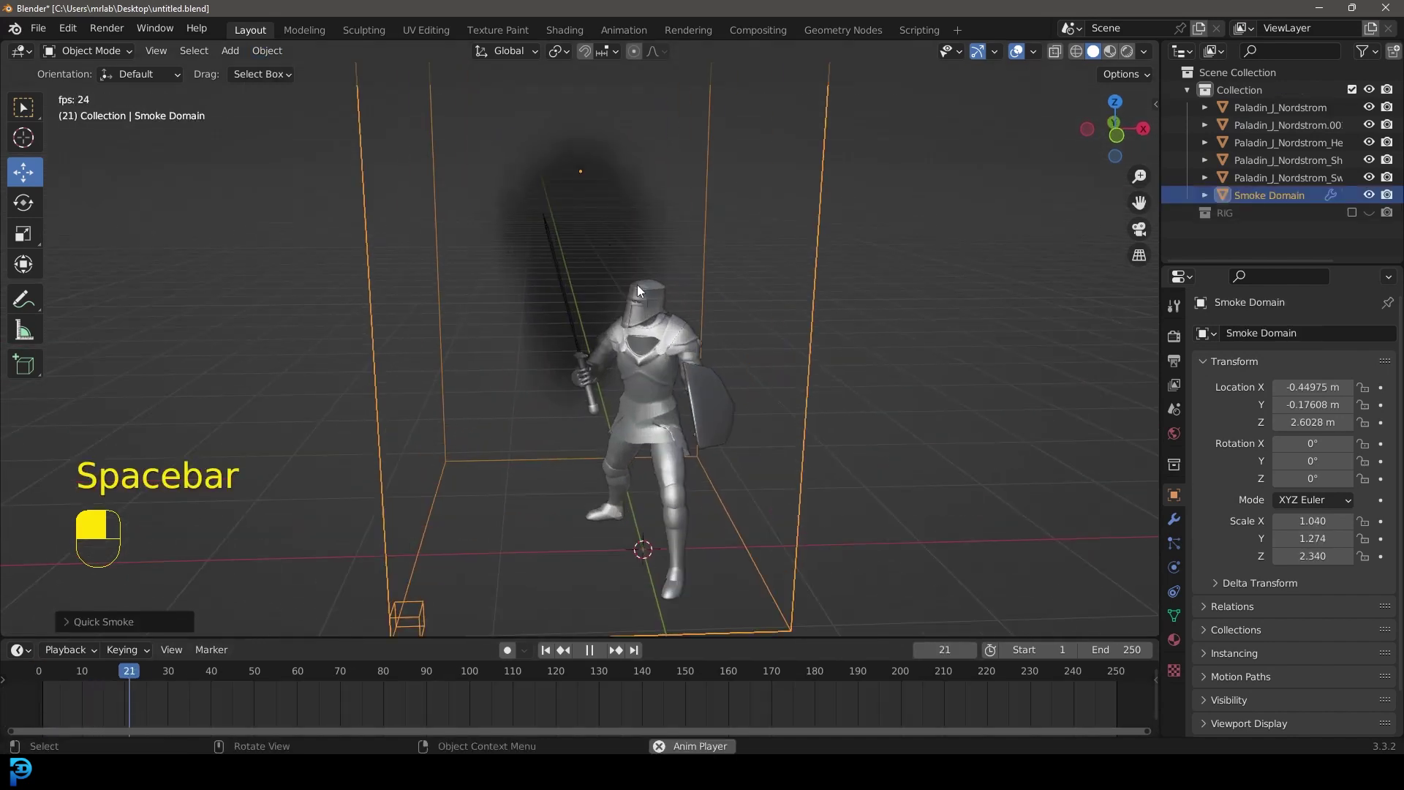
{"action": "middle_click_drag", "start_coordinate": [560, 291], "coordinate": [679, 349]}
{"action": "key", "text": "space"}
{"action": "middle_click_drag", "start_coordinate": [590, 244], "coordinate": [756, 238]}
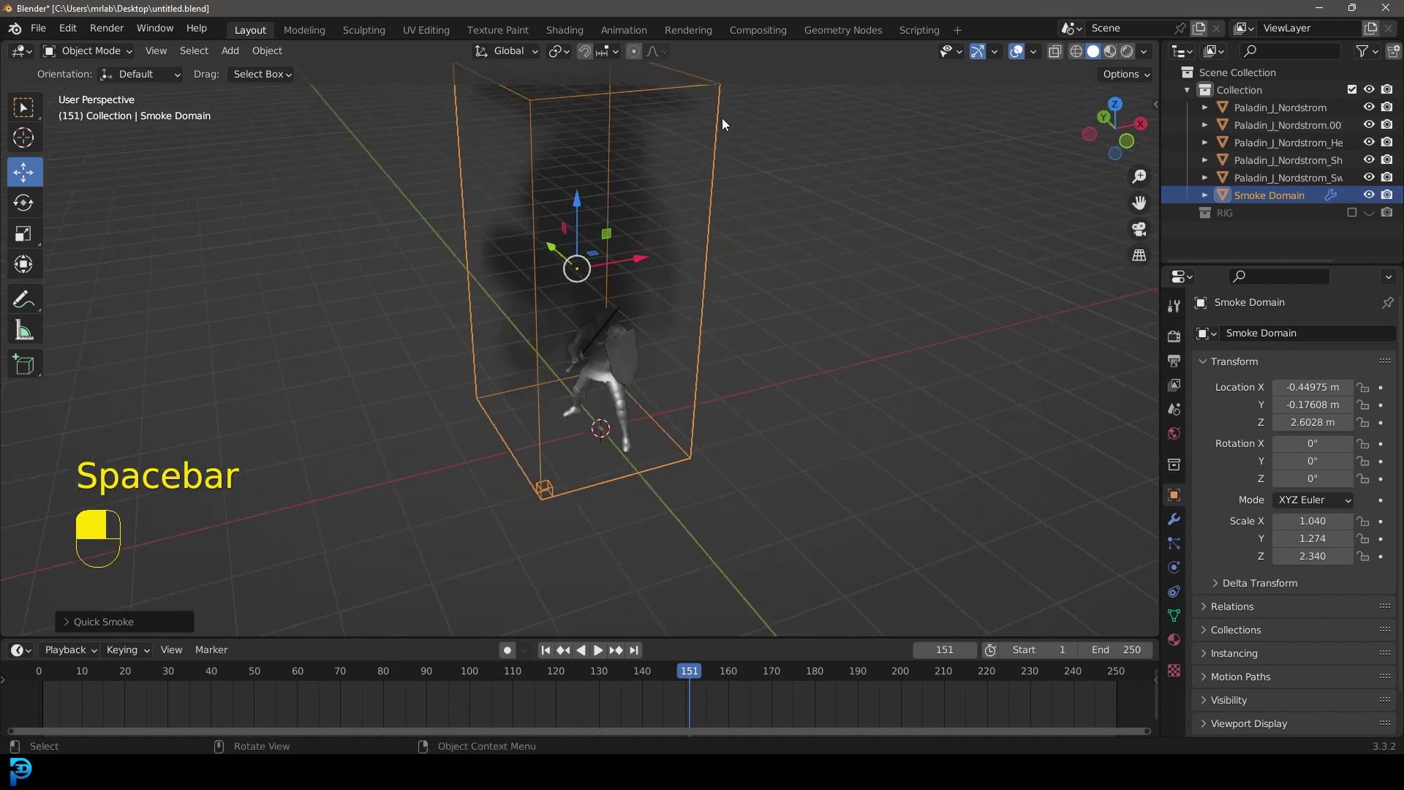
{"action": "middle_click_drag", "start_coordinate": [722, 170], "coordinate": [707, 287]}
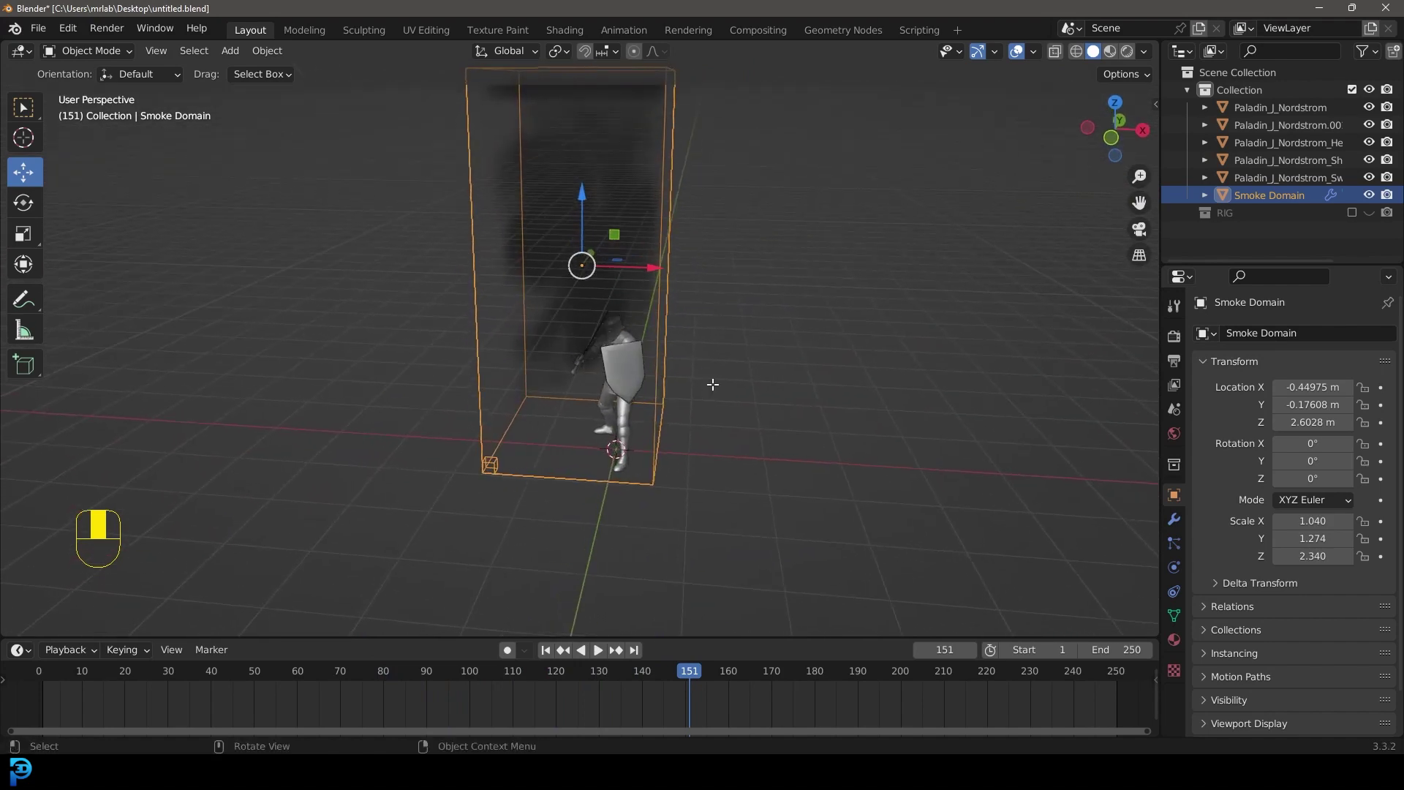
{"action": "key", "text": "Tab"}
Widen the Smoke Domain by scaling it along X and then Y.
{"action": "key", "text": "s"}
{"action": "key", "text": "x"}
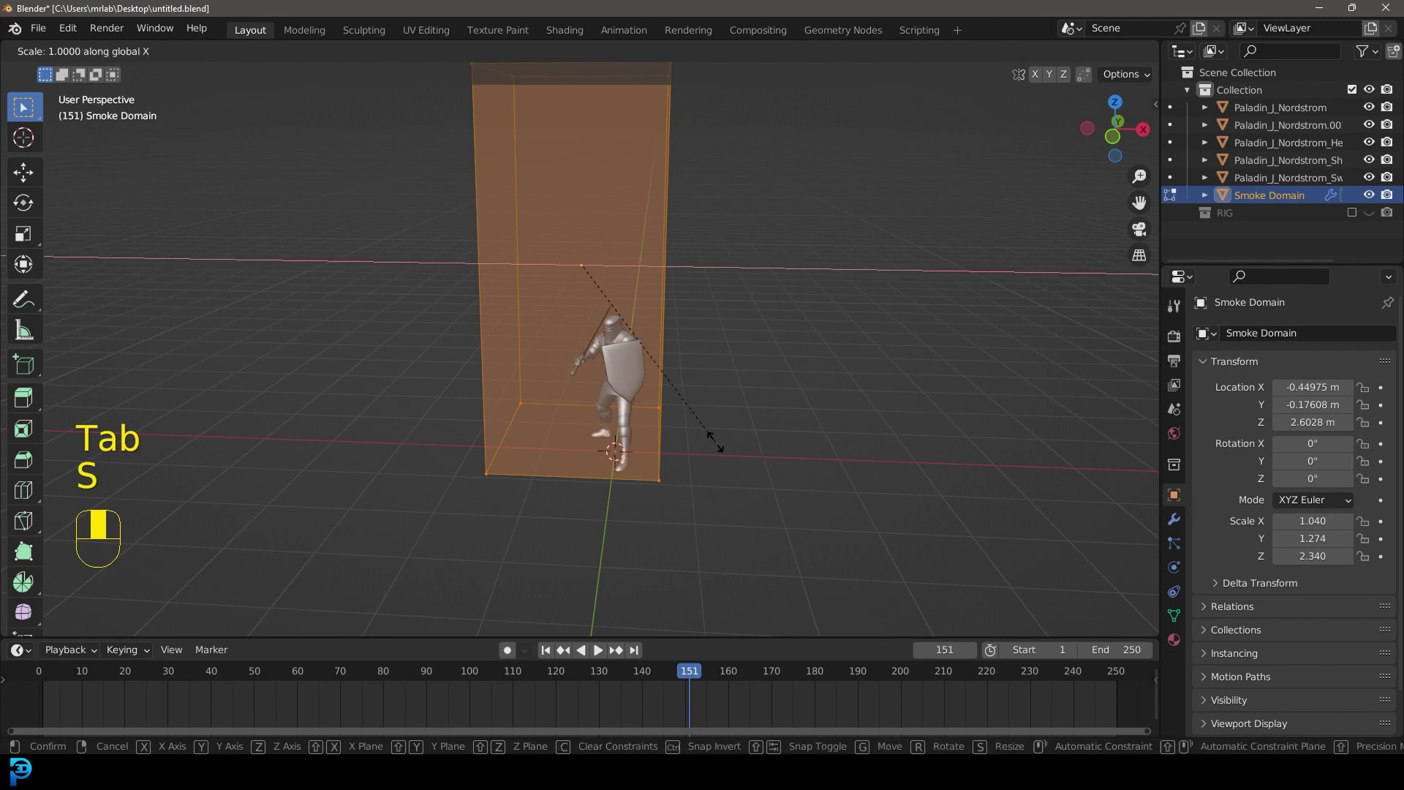
{"action": "left_click", "coordinate": [983, 476]}
{"action": "middle_click_drag", "start_coordinate": [975, 476], "coordinate": [855, 391]}
{"action": "key", "text": "s"}
{"action": "key", "text": "y"}
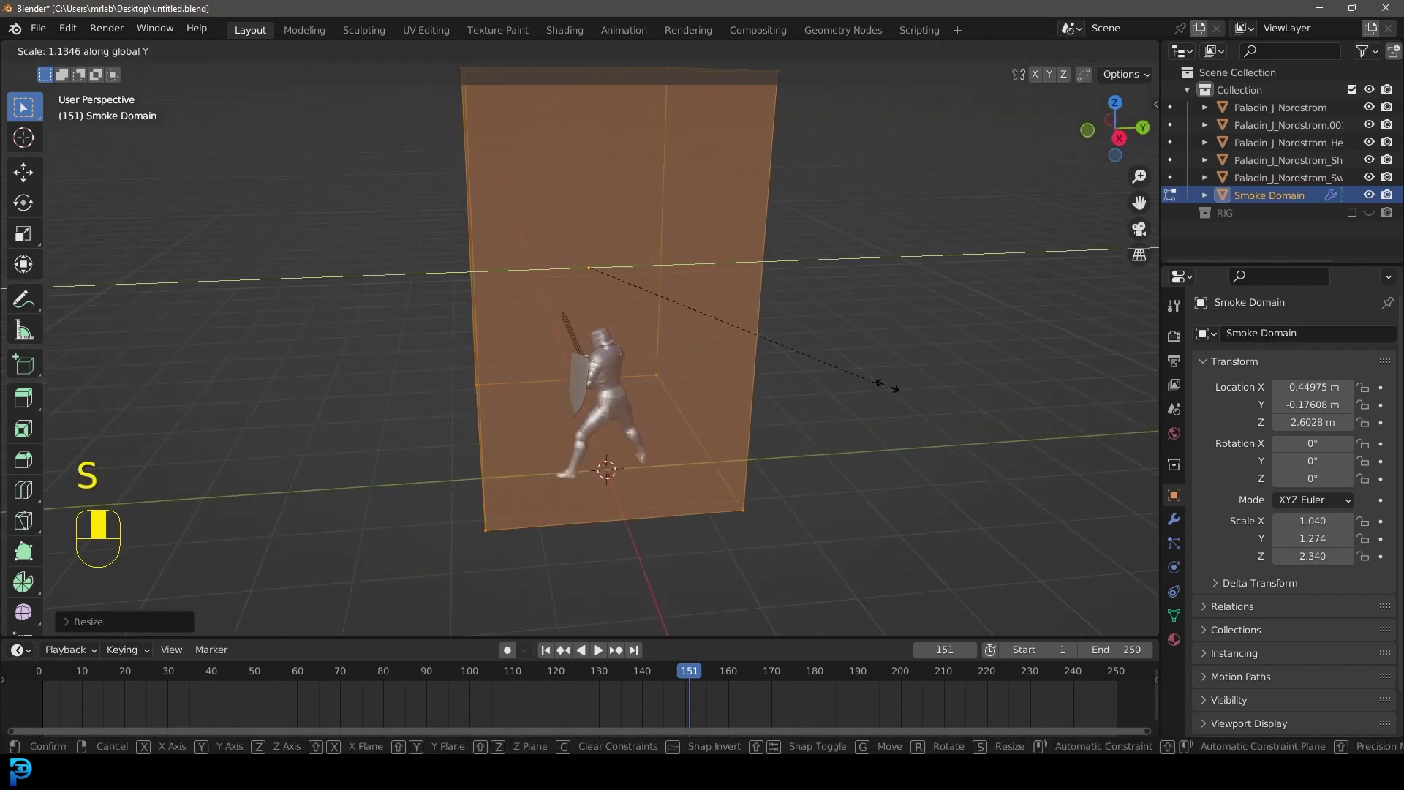
{"action": "left_click", "coordinate": [996, 372]}
Leave Edit Mode and replay the smoke simulation from frame 1.
{"action": "middle_click_drag", "start_coordinate": [533, 344], "coordinate": [693, 373]}
{"action": "middle_click_drag", "start_coordinate": [629, 267], "coordinate": [627, 238]}
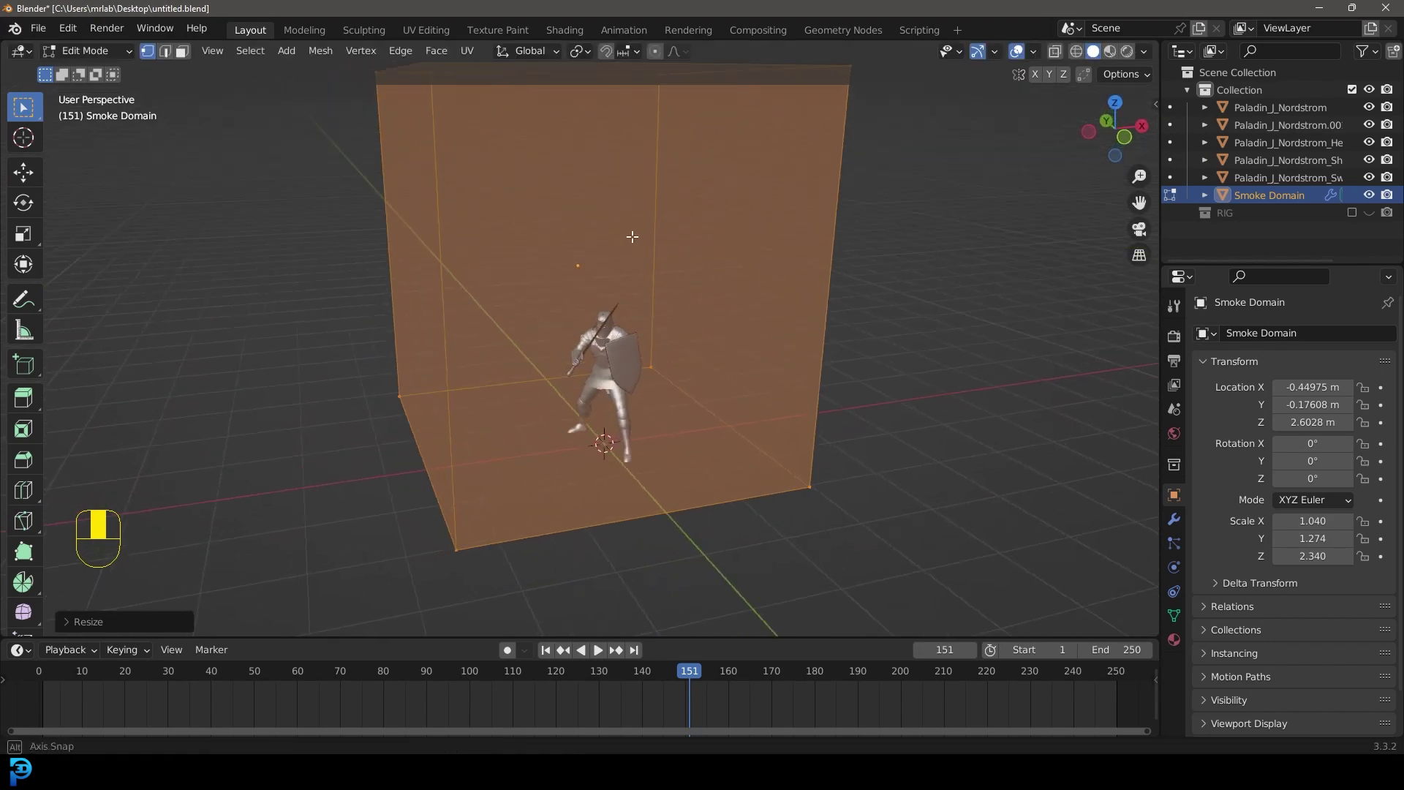
{"action": "scroll", "coordinate": [676, 307], "scroll_direction": "up", "scroll_amount": 3}
{"action": "middle_click_drag", "start_coordinate": [465, 293], "coordinate": [608, 343]}
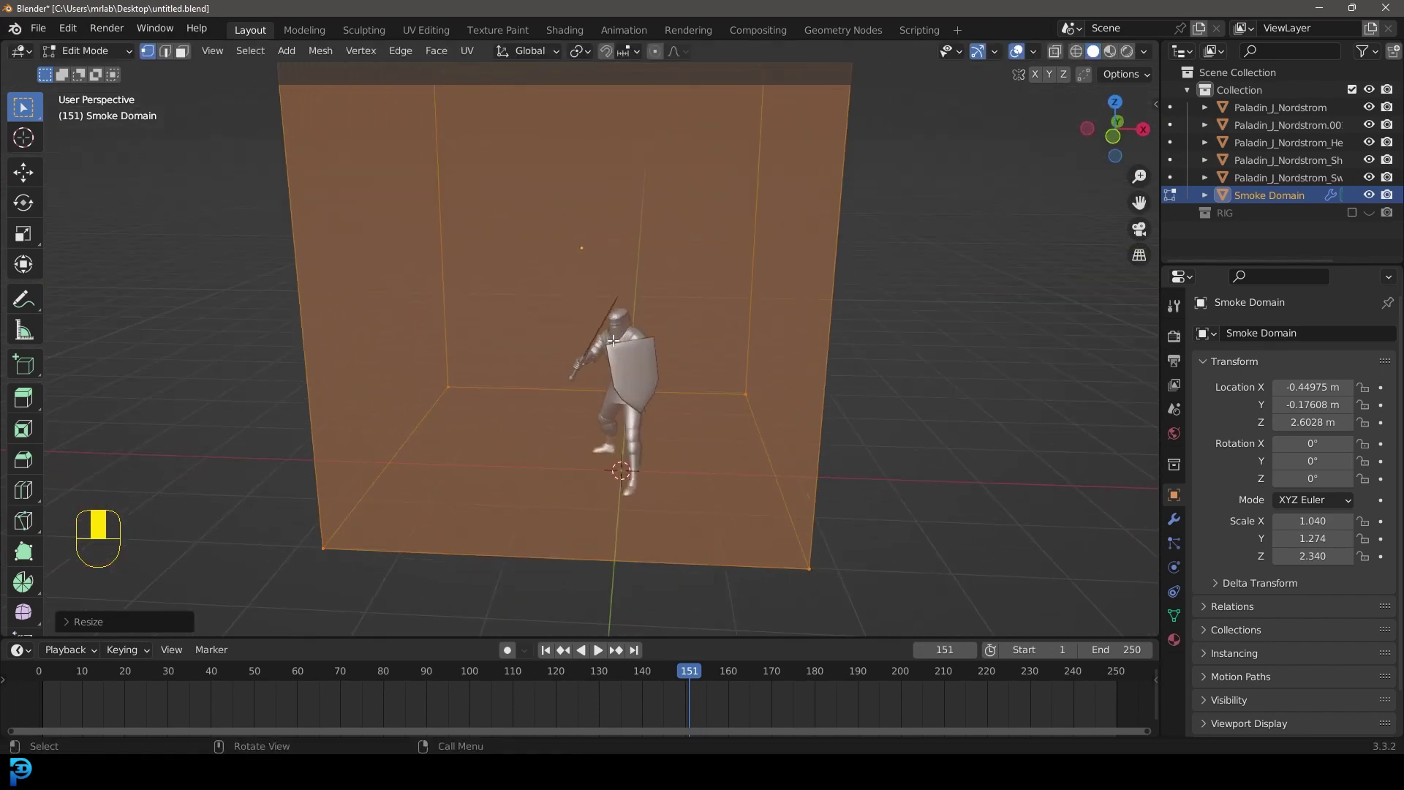
{"action": "middle_click_drag", "start_coordinate": [678, 316], "coordinate": [607, 207]}
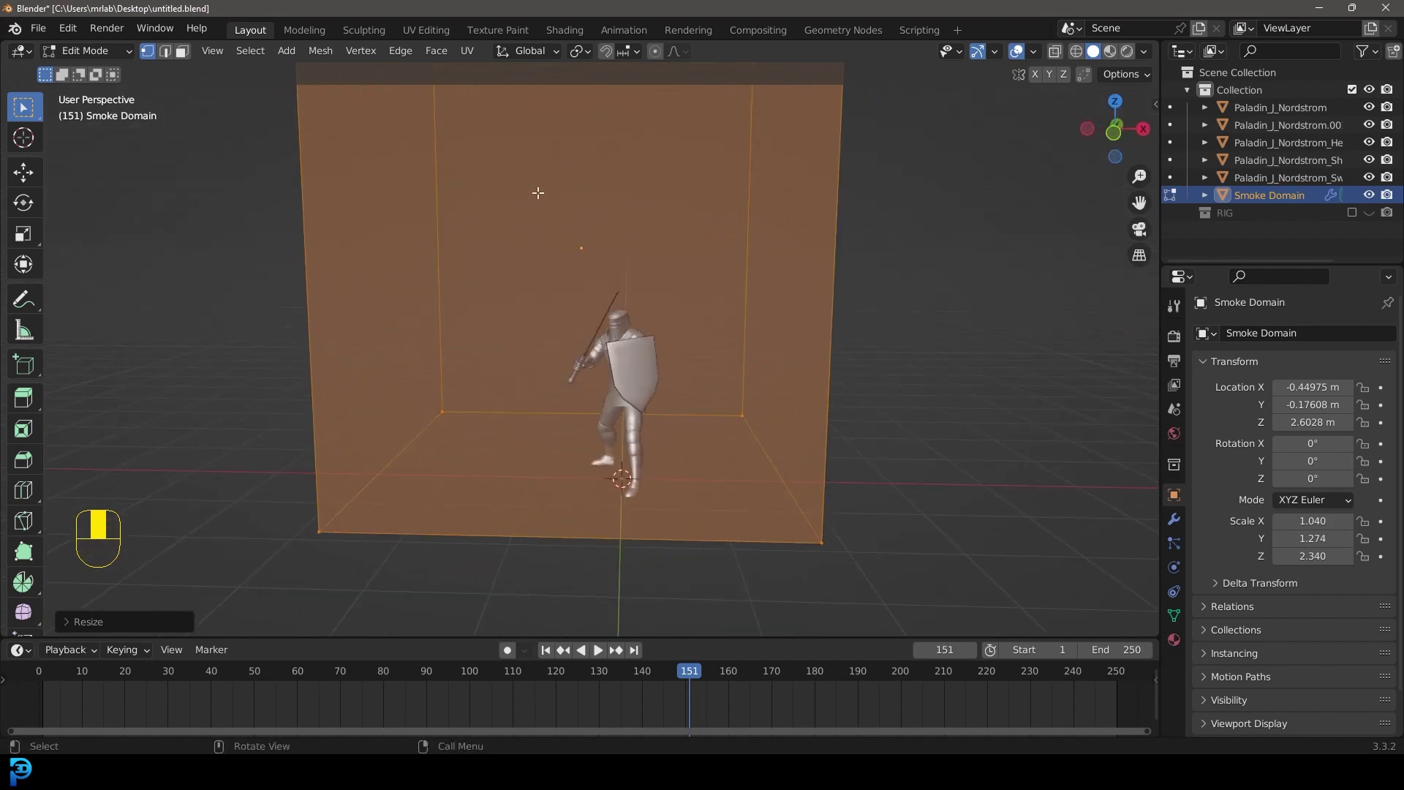
{"action": "key", "text": "Tab"}
{"action": "middle_click_drag", "start_coordinate": [667, 258], "coordinate": [618, 306]}
{"action": "key", "text": "shift+Left"}
{"action": "key", "text": "space"}
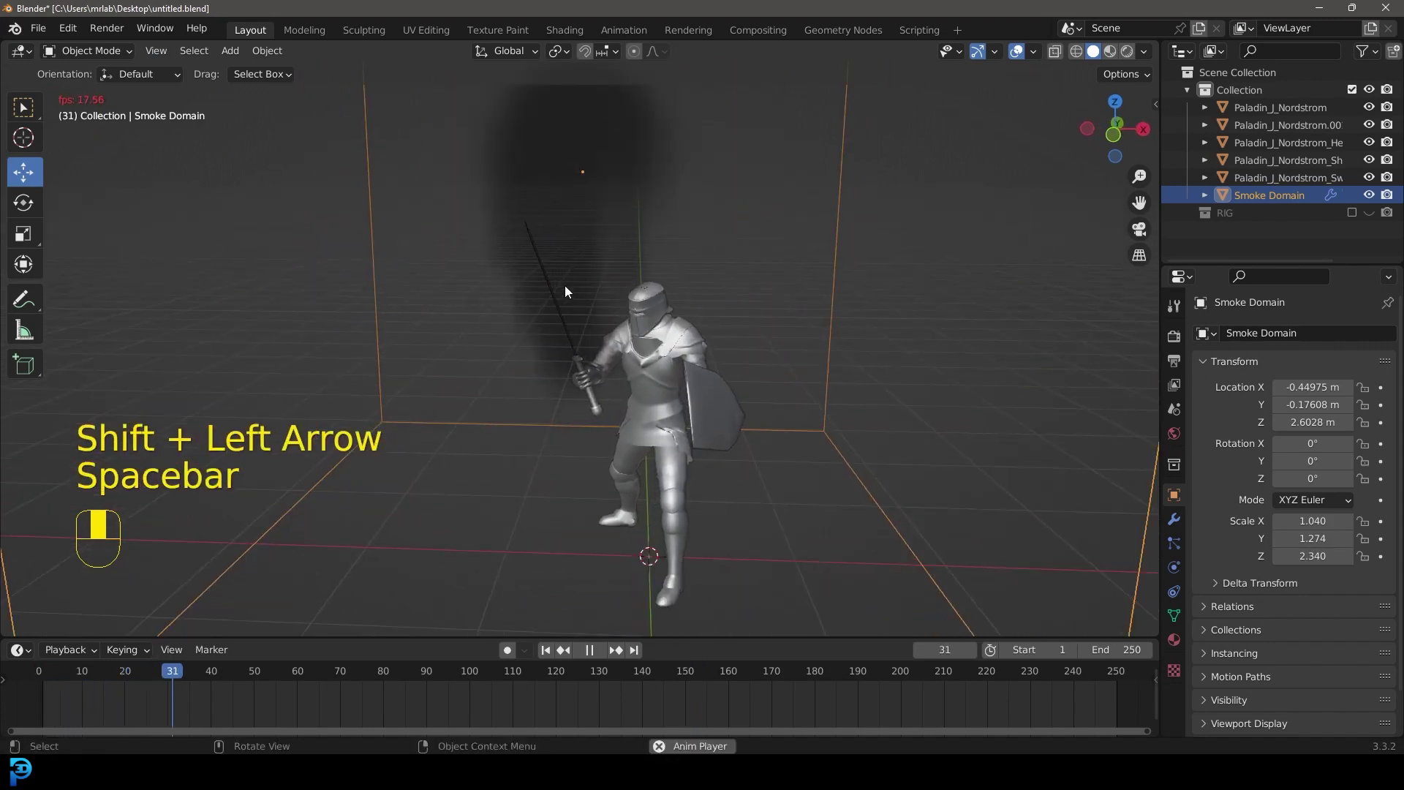
Stop the smoke playback at frame 99 without moving the domain.
{"action": "scroll", "coordinate": [567, 283], "scroll_direction": "down", "scroll_amount": 4}
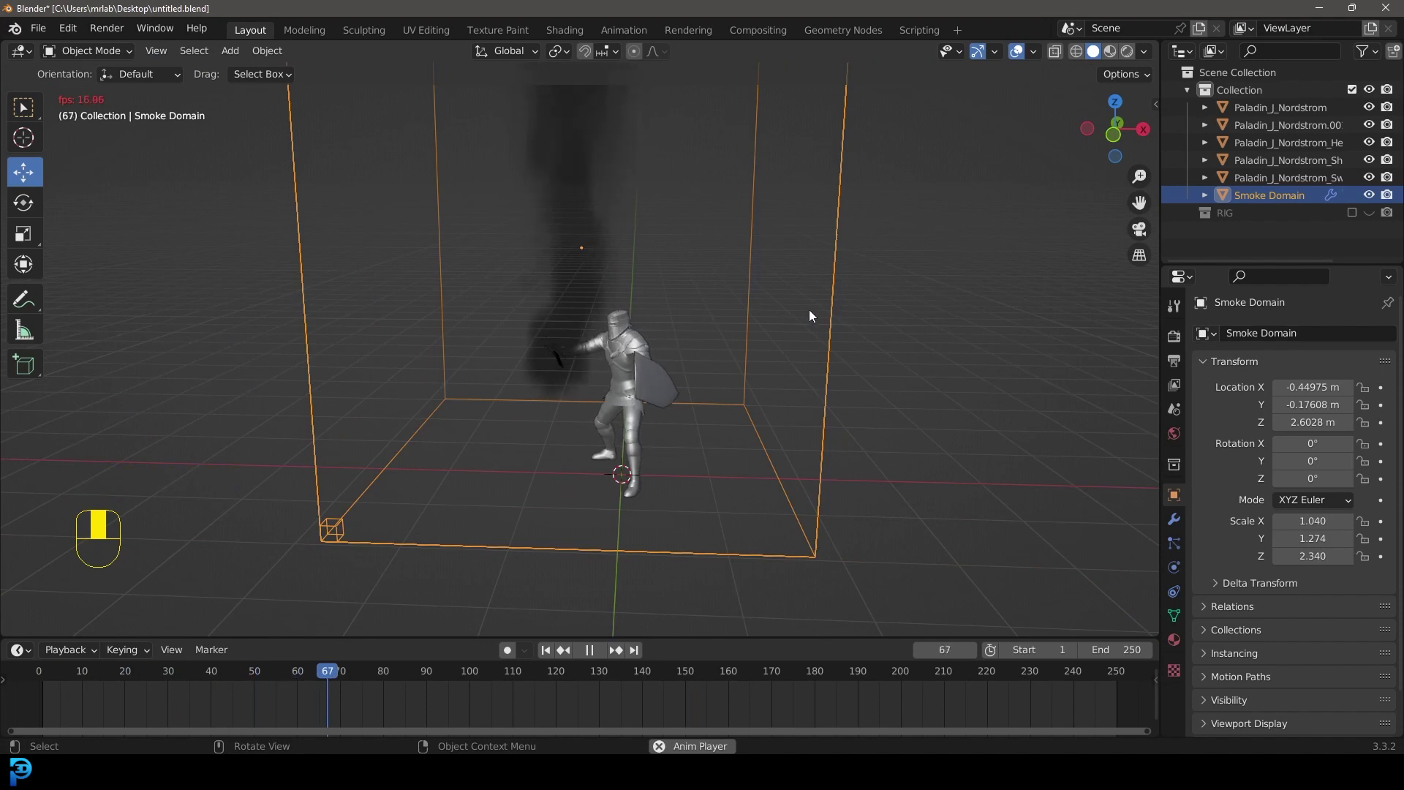
{"action": "key", "text": "g"}
{"action": "key", "text": "Escape"}
{"action": "key", "text": "space"}
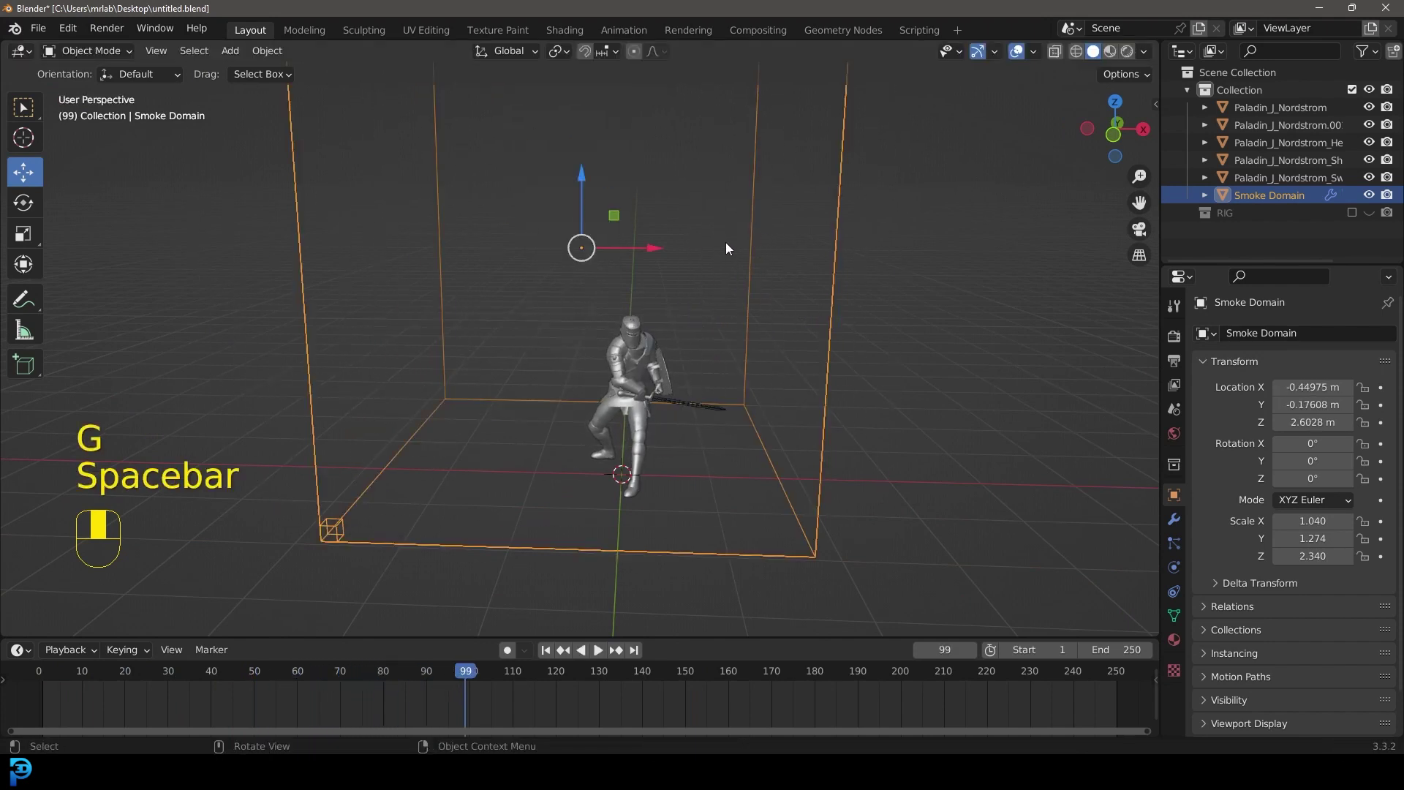
Show Physics properties and select the sword to view its Smoke Inflow flow settings.
{"action": "left_click", "coordinate": [1174, 567]}
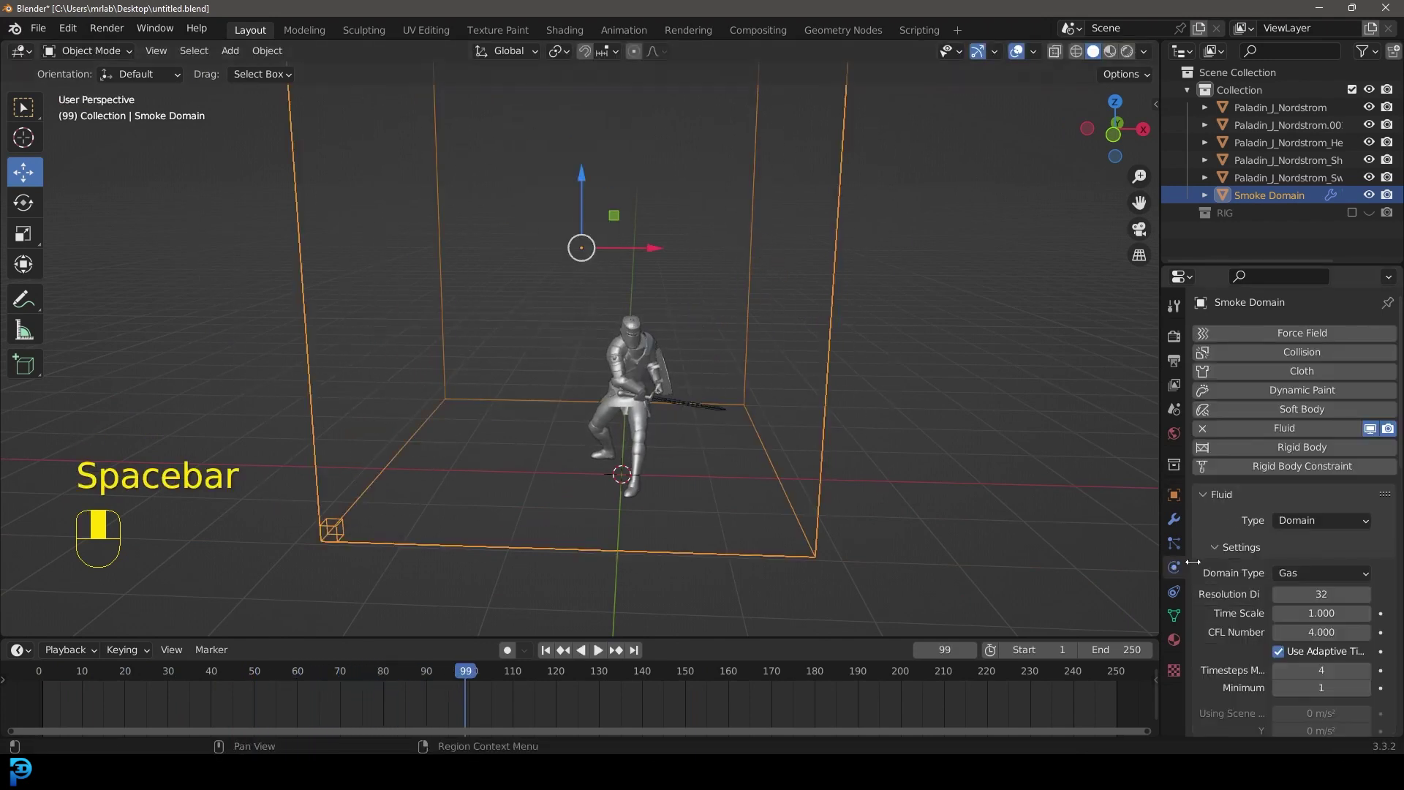
{"action": "scroll", "coordinate": [1260, 457], "scroll_direction": "down", "scroll_amount": 2}
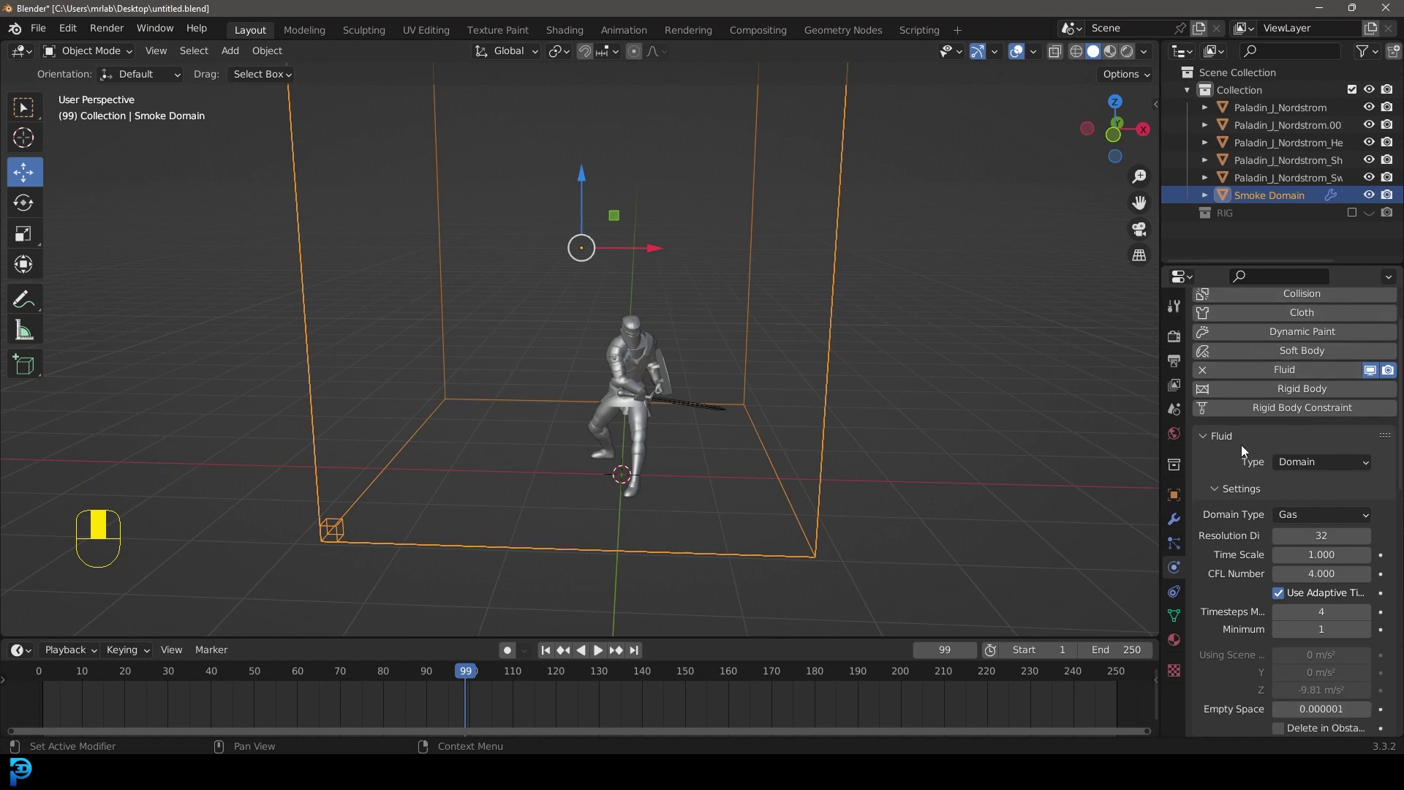
{"action": "scroll", "coordinate": [1243, 449], "scroll_direction": "up", "scroll_amount": 1}
{"action": "scroll", "coordinate": [1311, 497], "scroll_direction": "down", "scroll_amount": 1}
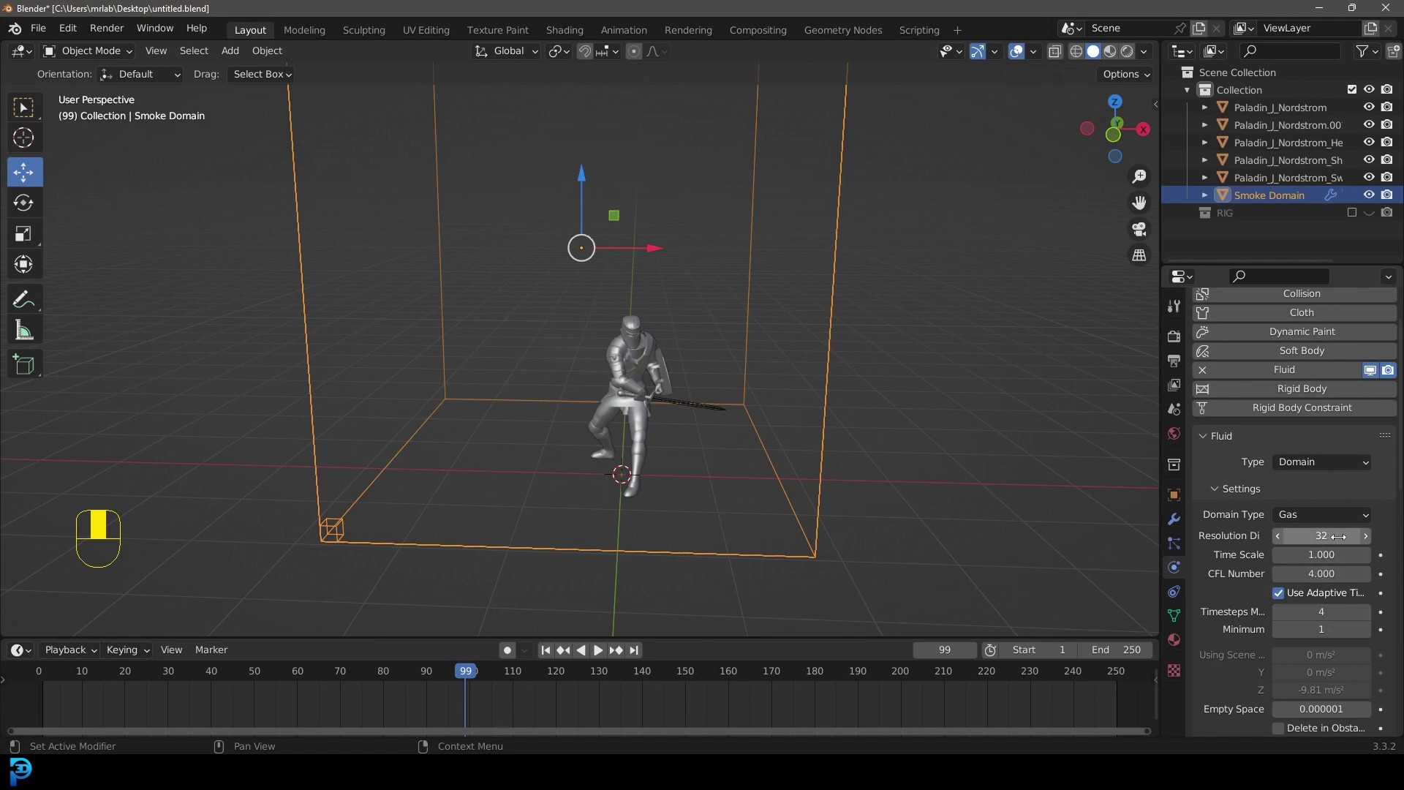
{"action": "left_click", "coordinate": [704, 406]}
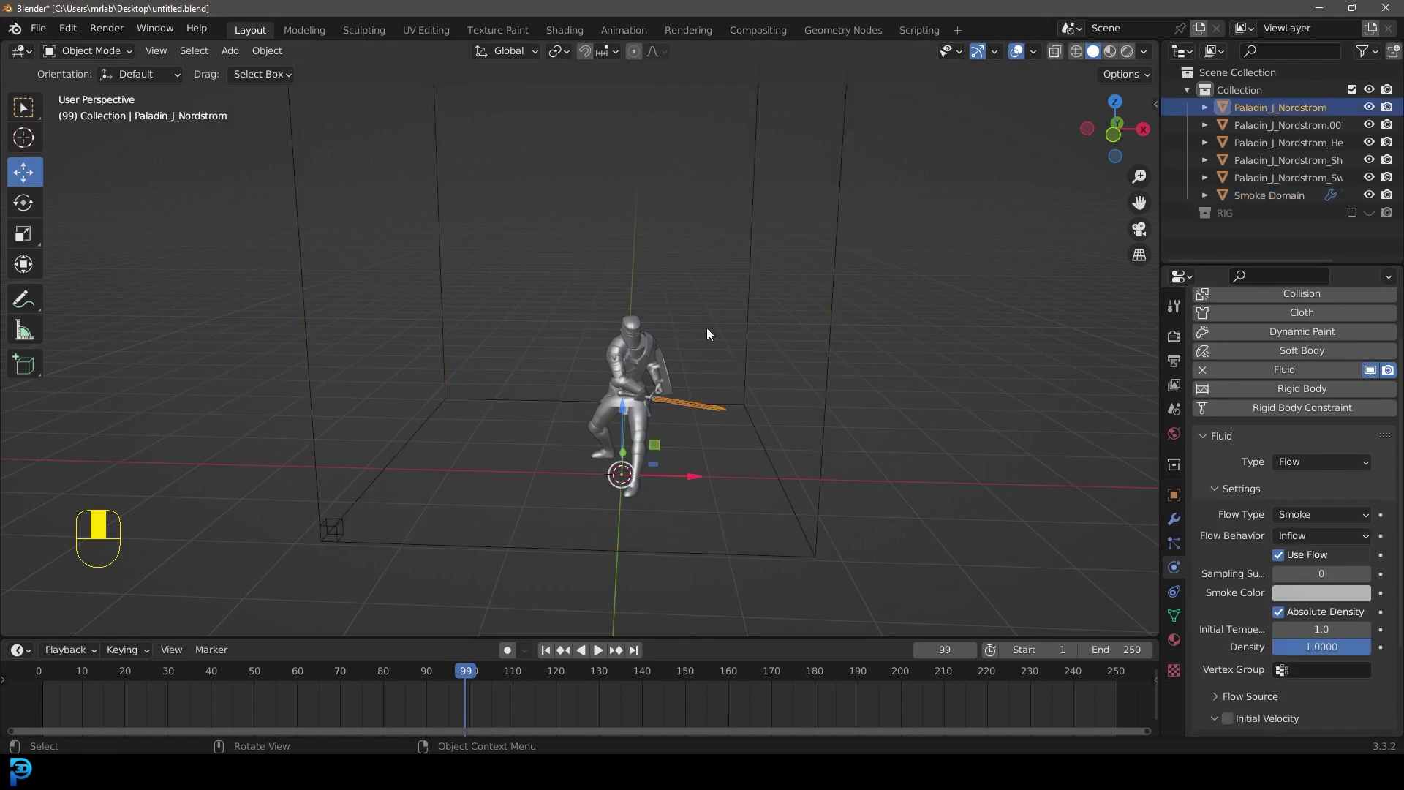
Change the sword's flow type from Smoke to Fire + Smoke.
{"action": "scroll", "coordinate": [702, 410], "scroll_direction": "up", "scroll_amount": 2}
{"action": "key", "text": "g"}
{"action": "right_click", "coordinate": [773, 347]}
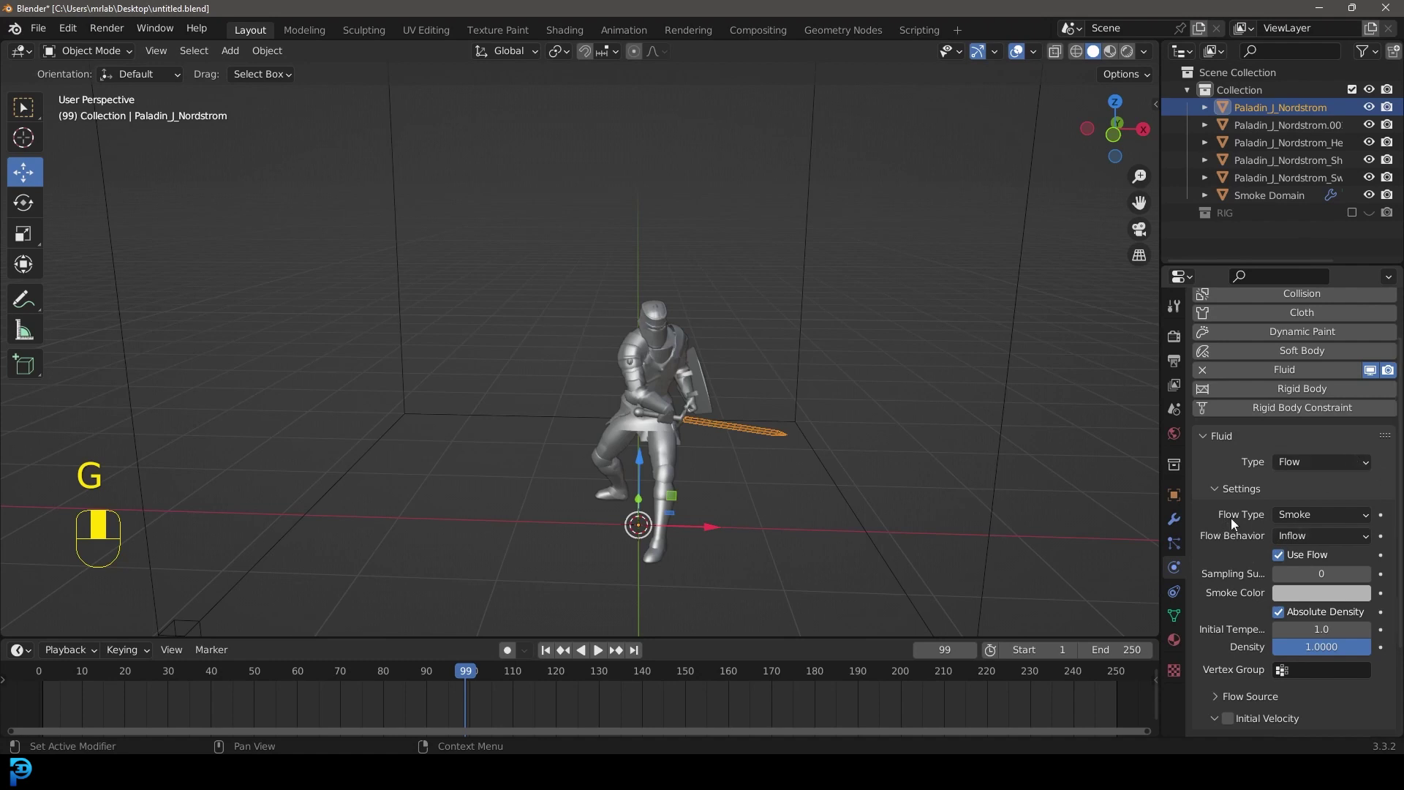
{"action": "left_click", "coordinate": [1302, 516]}
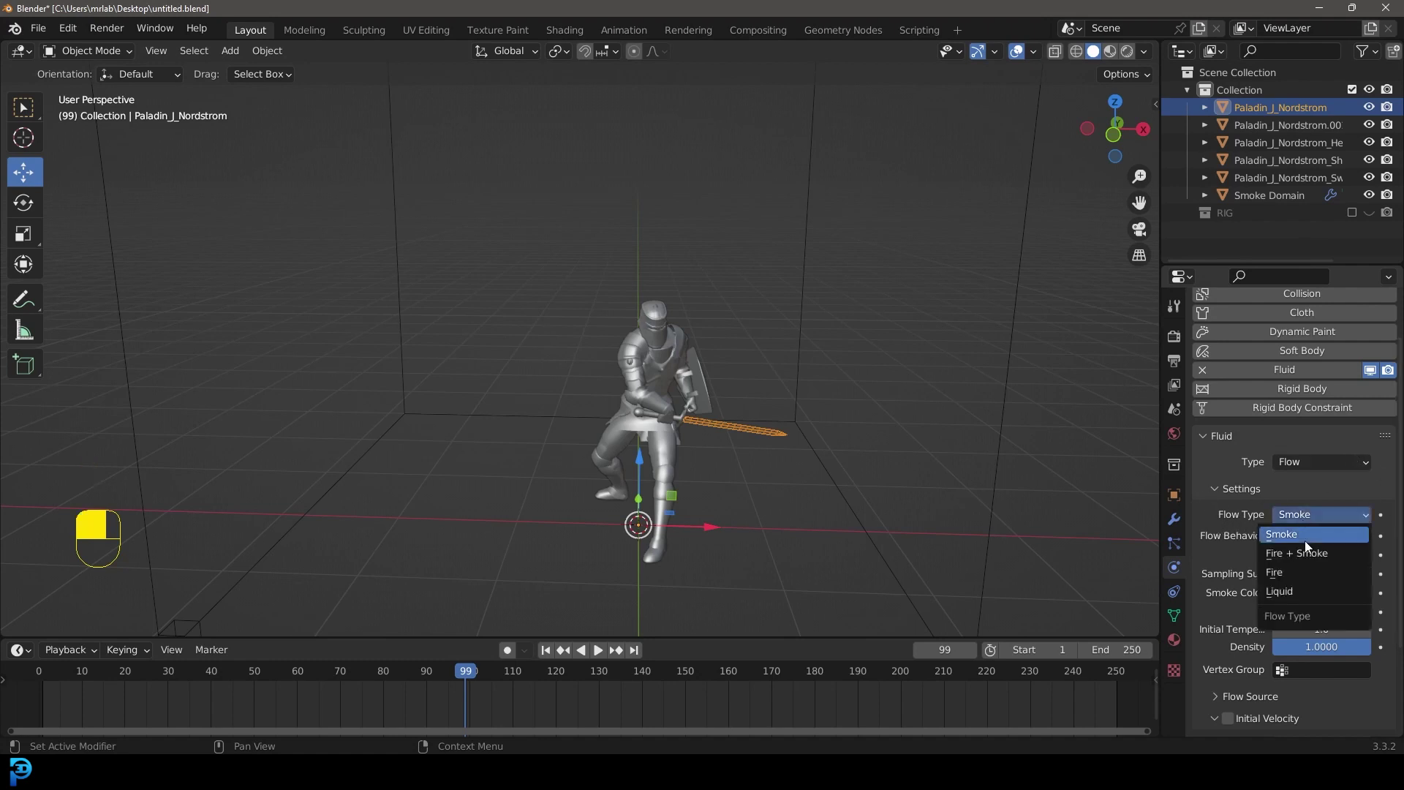
{"action": "left_click", "coordinate": [1309, 554]}
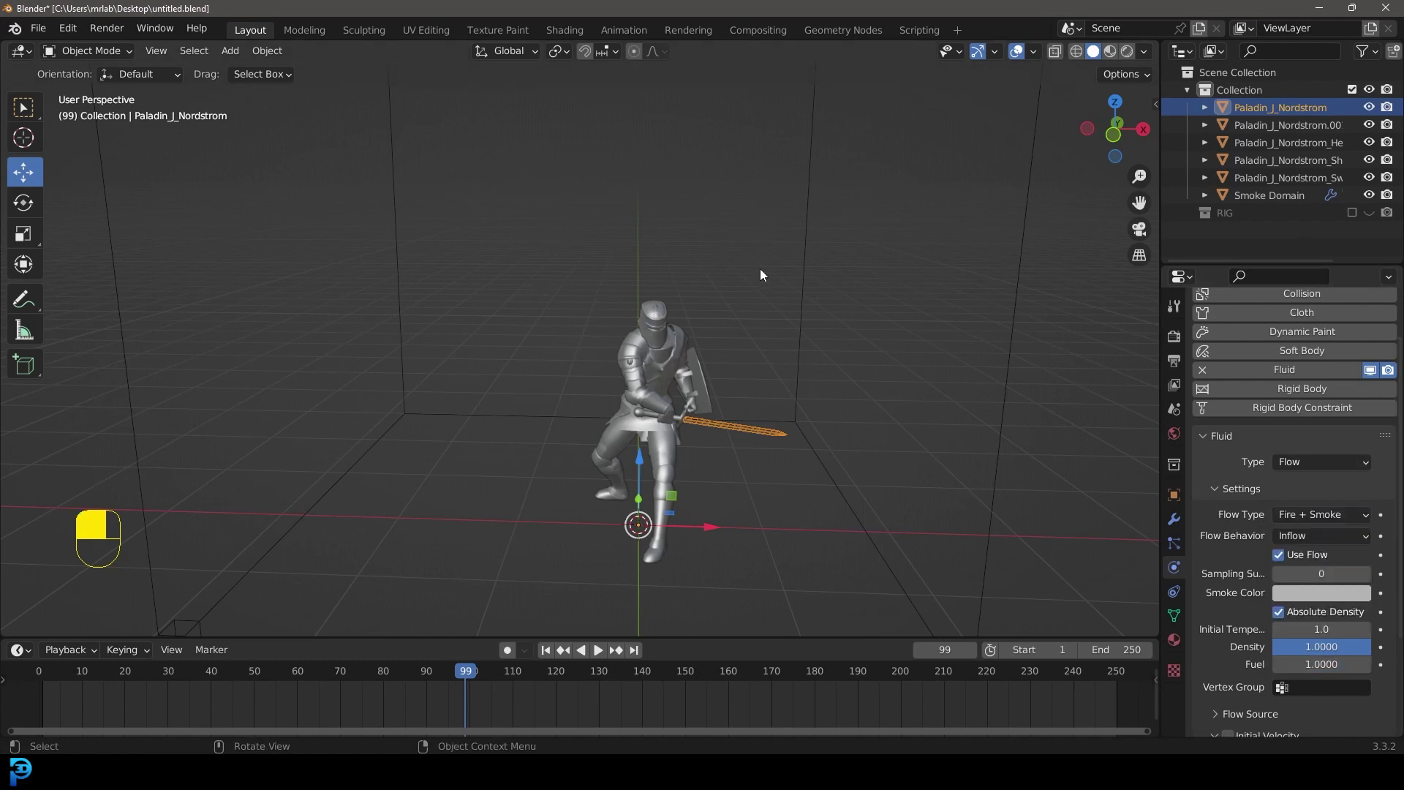
Orbit slightly and select the smoke domain box.
{"action": "scroll", "coordinate": [761, 266], "scroll_direction": "down", "scroll_amount": 6}
{"action": "middle_click_drag", "start_coordinate": [812, 278], "coordinate": [783, 279]}
{"action": "scroll", "coordinate": [783, 279], "scroll_direction": "up", "scroll_amount": 6}
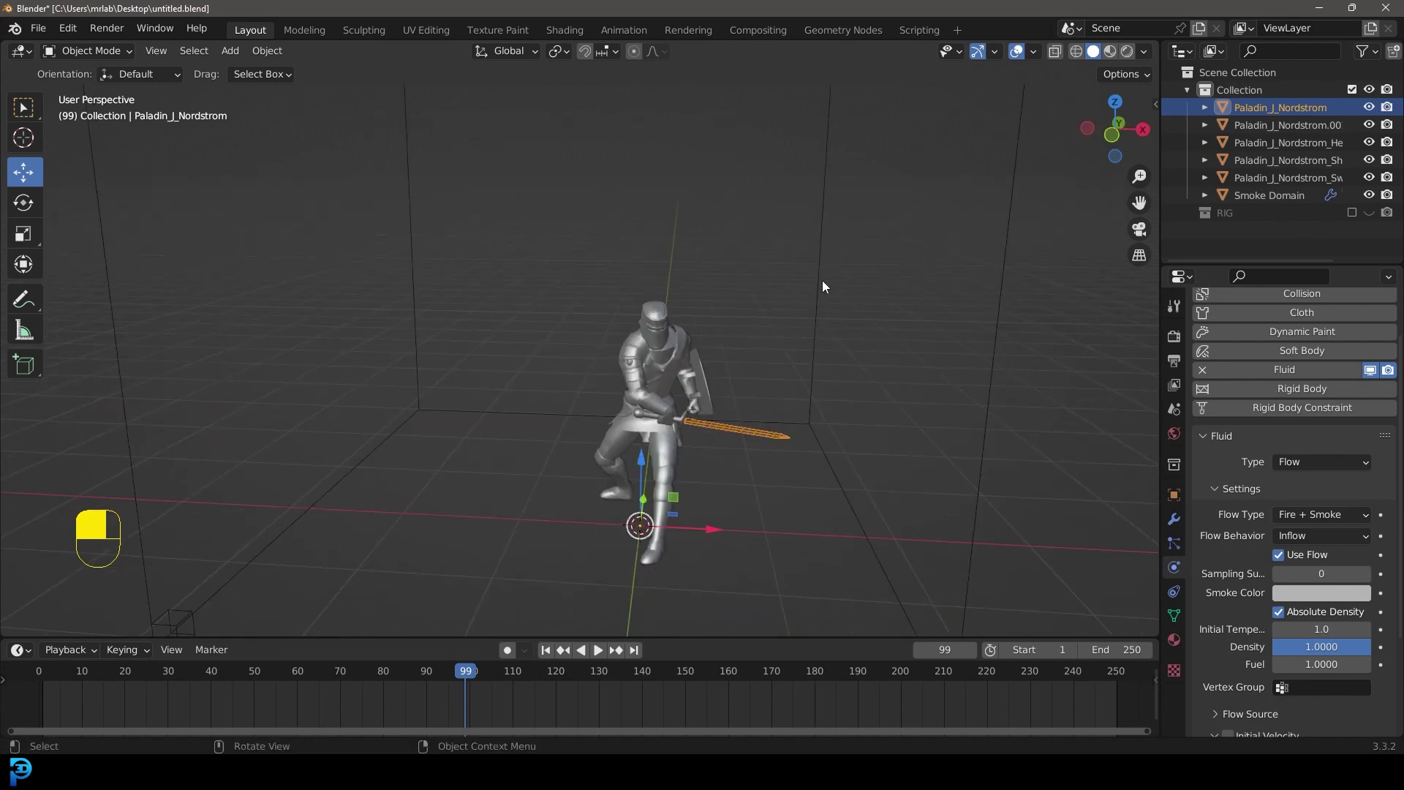
{"action": "left_click", "coordinate": [824, 280]}
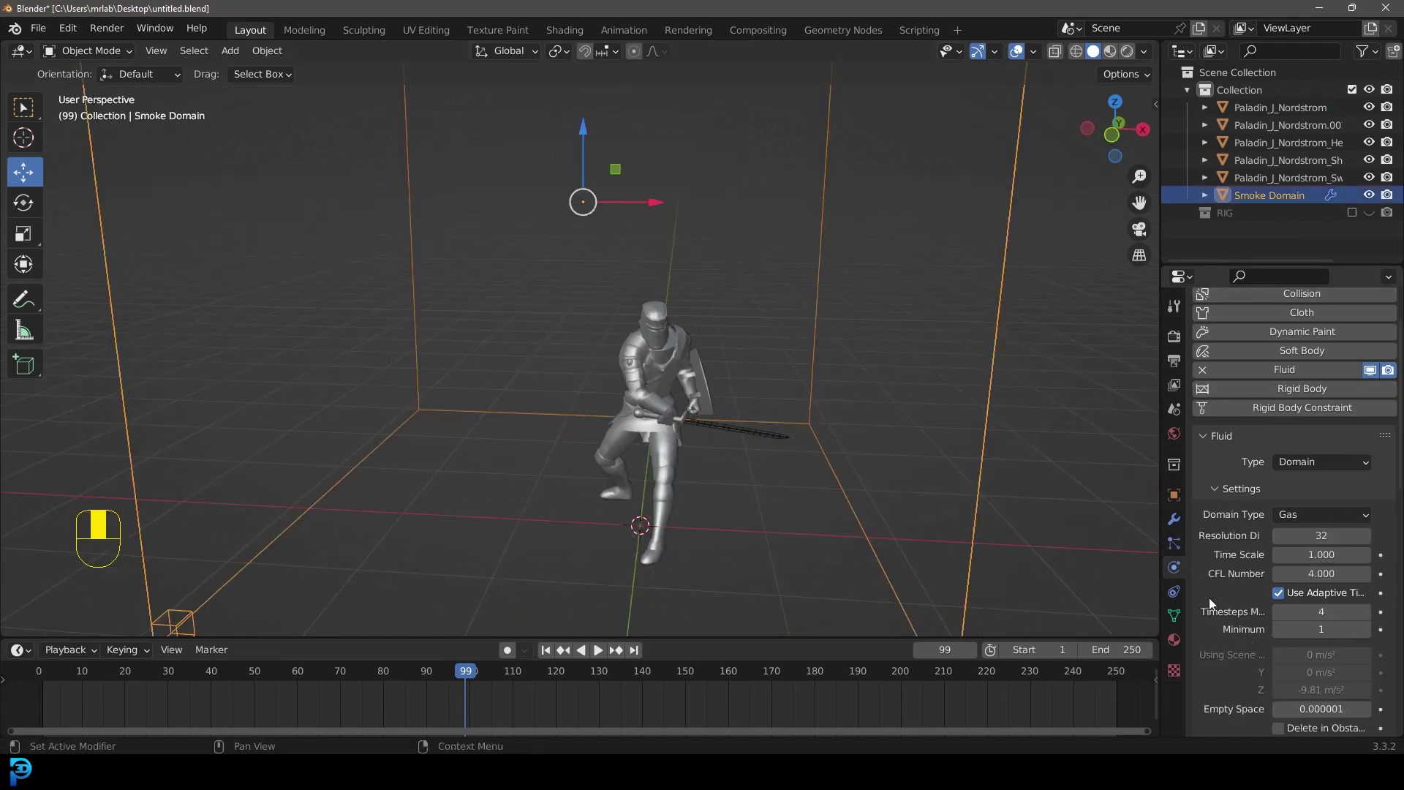
Raise the smoke domain's Resolution Divisions from 32 to 120.
{"action": "scroll", "coordinate": [1236, 494], "scroll_direction": "down", "scroll_amount": 1}
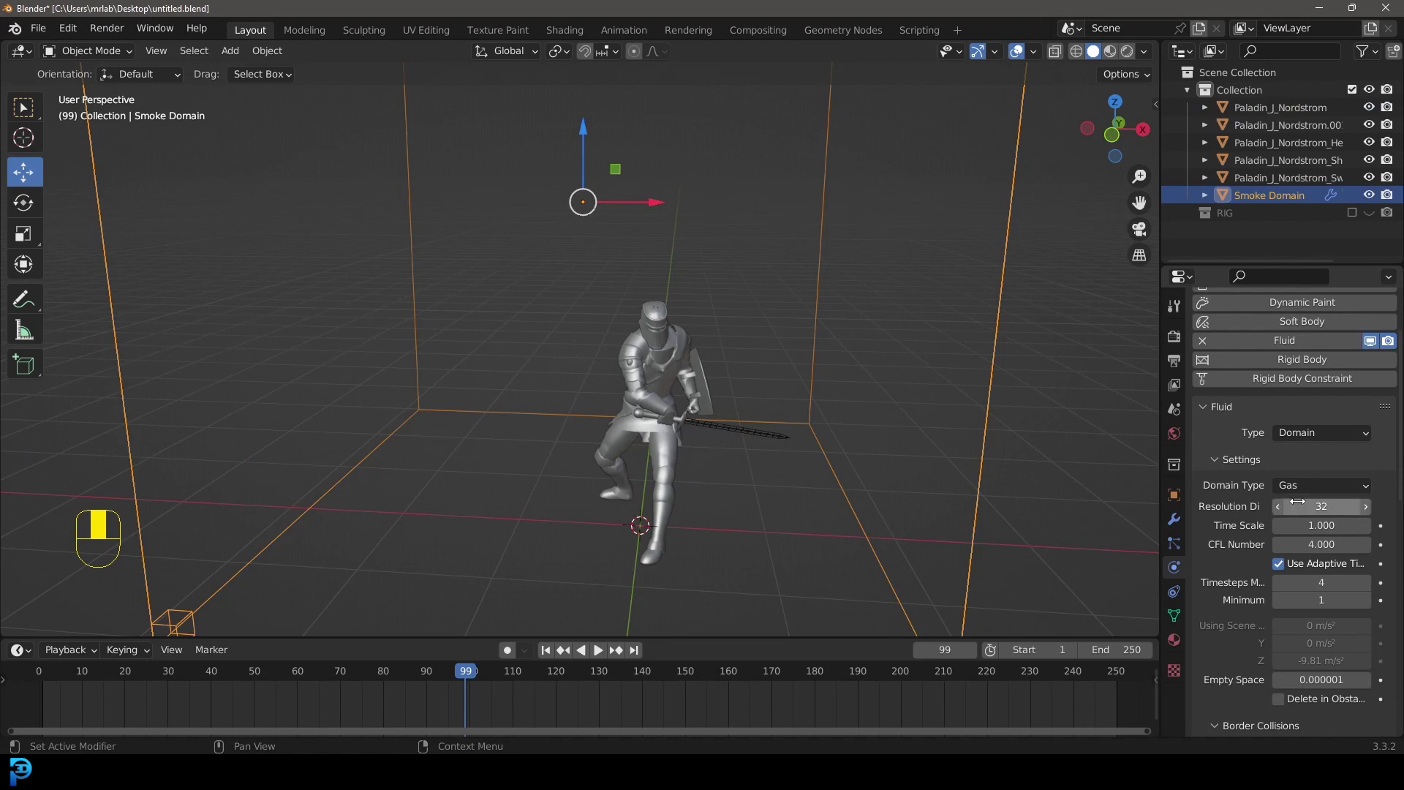
{"action": "left_click", "coordinate": [1334, 506]}
{"action": "type", "text": "120"}
{"action": "key", "text": "Return"}
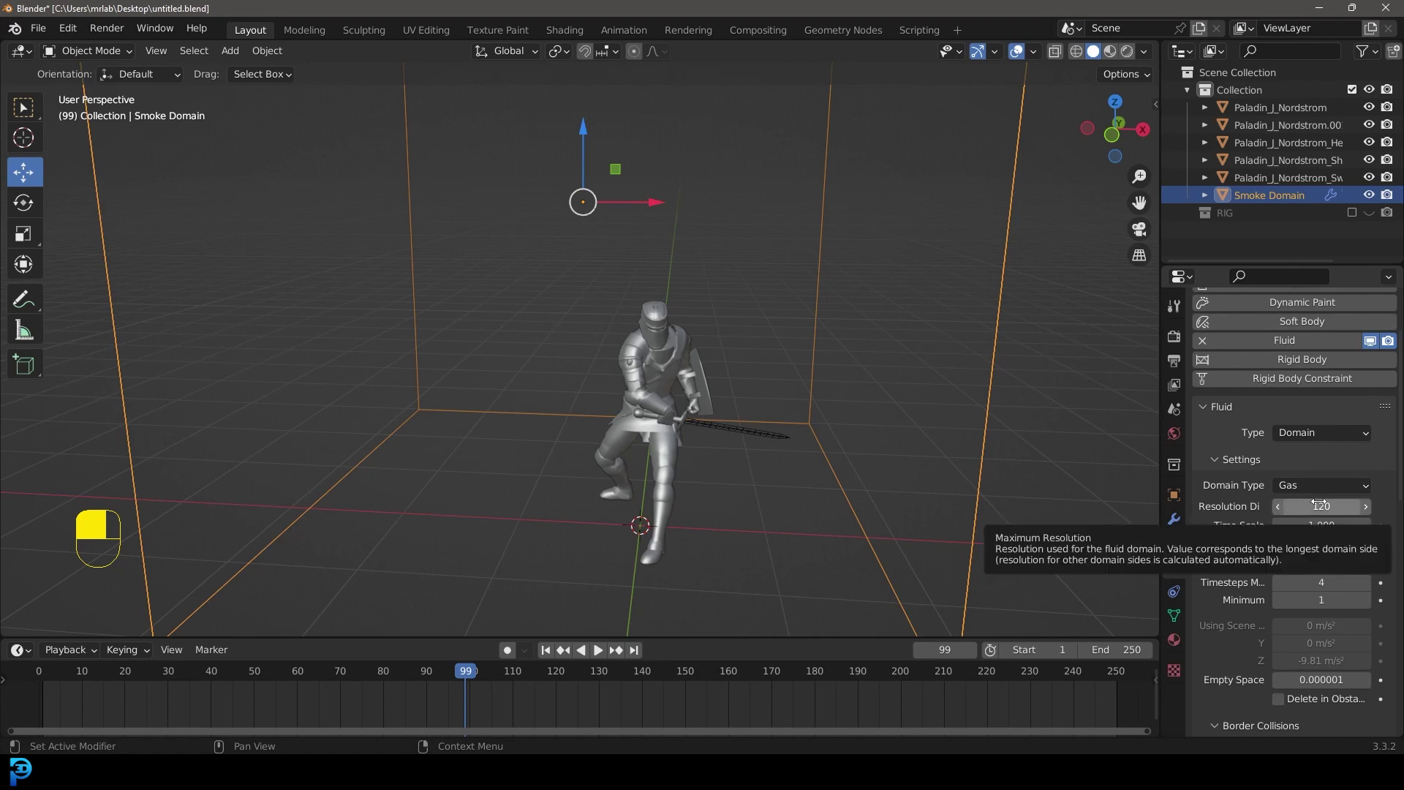
Enable Noise on the smoke domain.
{"action": "scroll", "coordinate": [1269, 484], "scroll_direction": "down", "scroll_amount": 4}
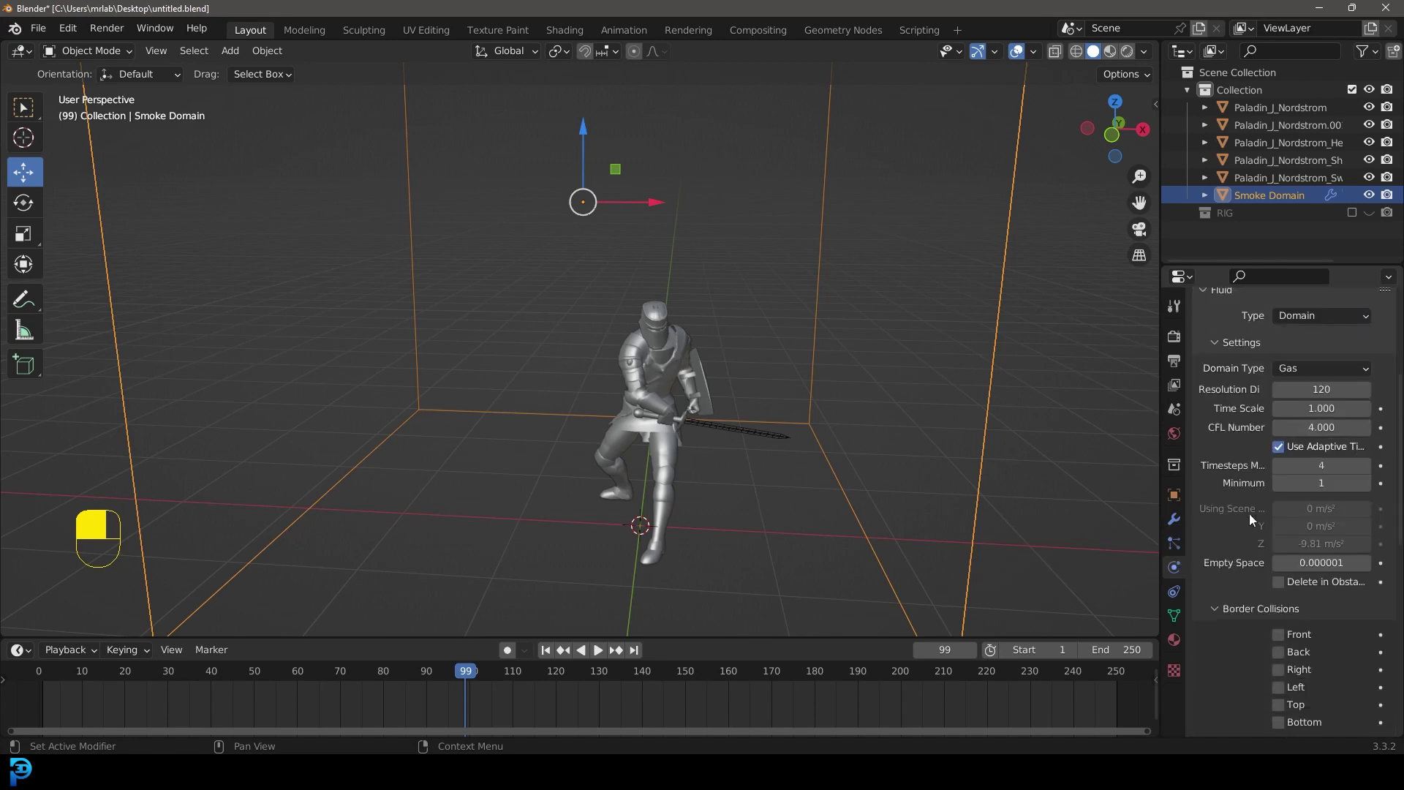
{"action": "scroll", "coordinate": [1257, 509], "scroll_direction": "down", "scroll_amount": 8}
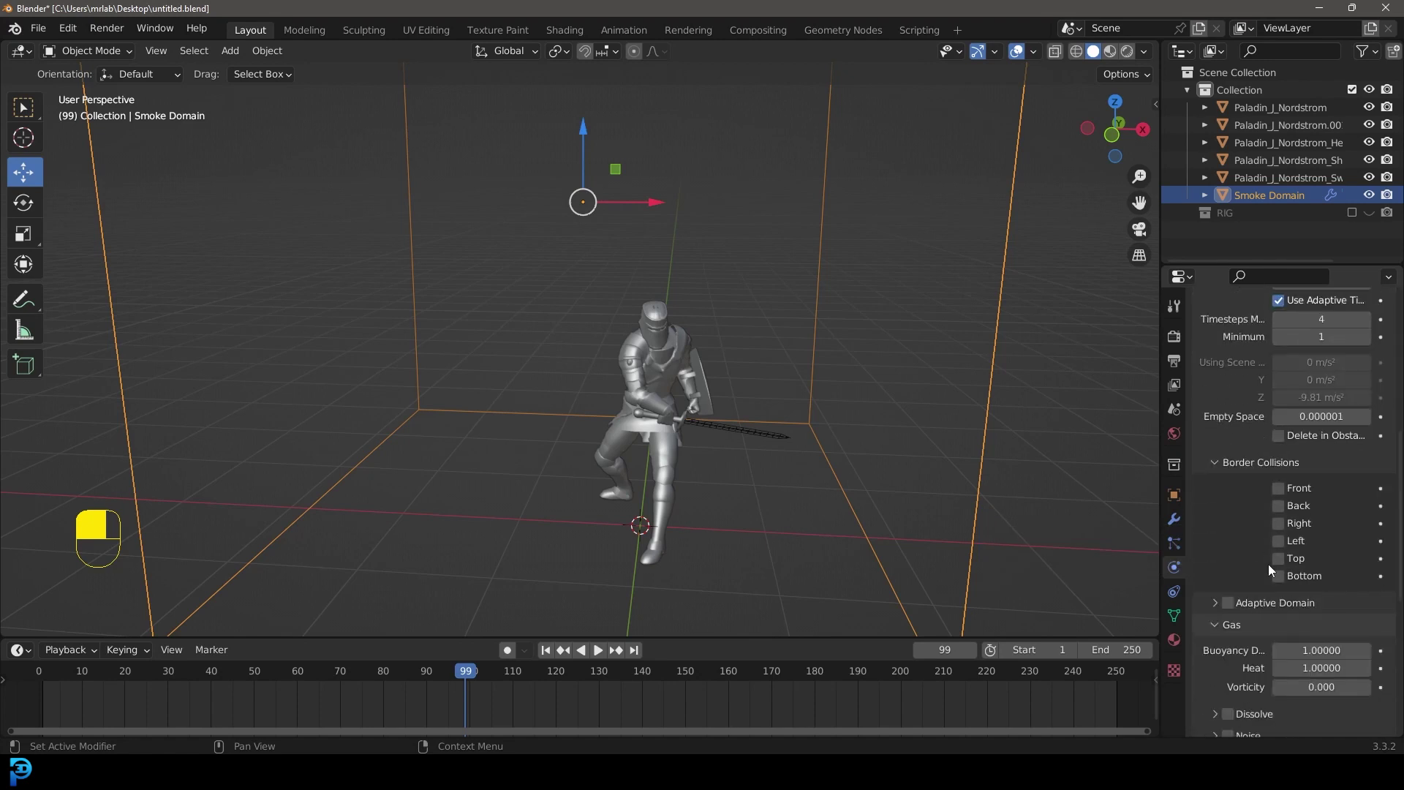
{"action": "left_click", "coordinate": [1227, 647]}
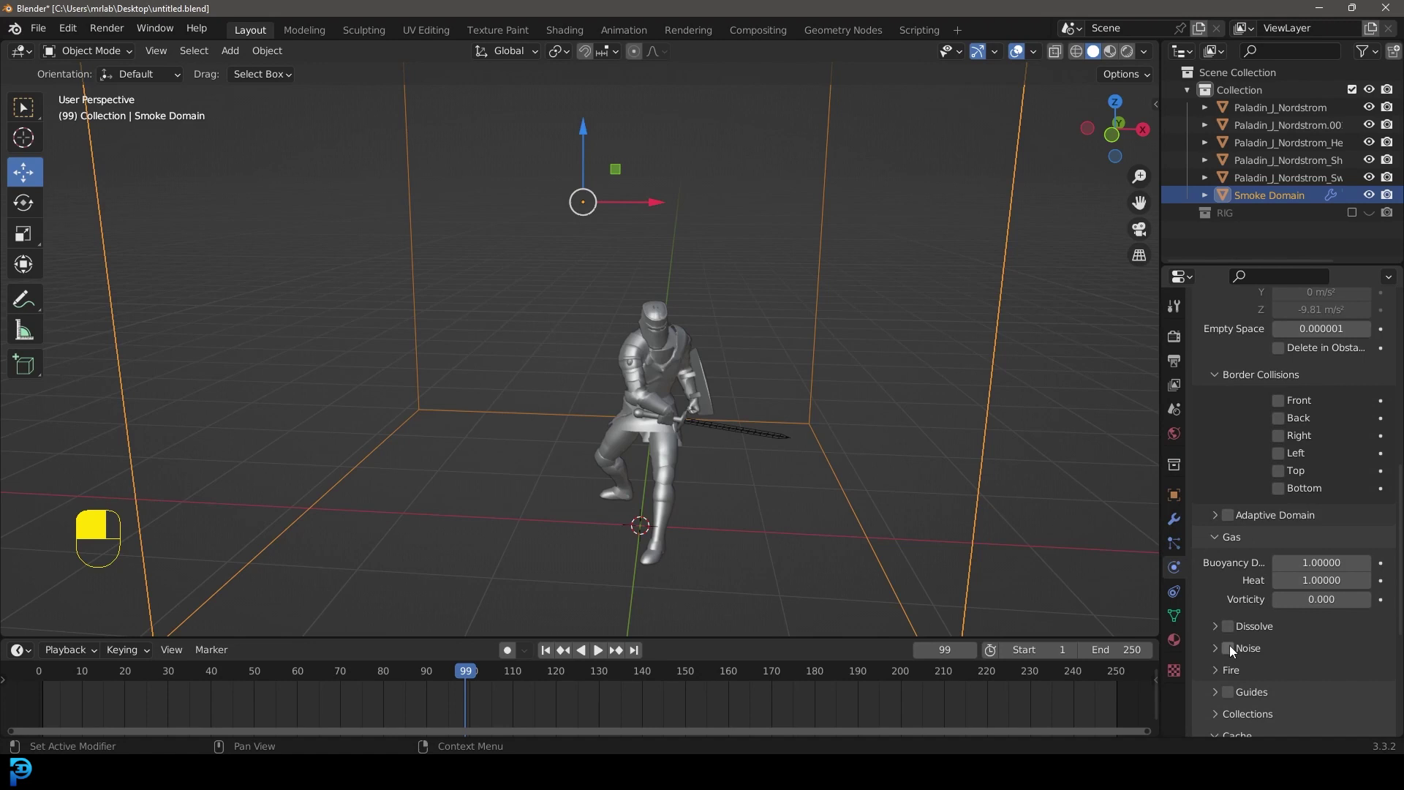
Set the domain's cache type to All and enlarge the timeline area.
{"action": "scroll", "coordinate": [1257, 546], "scroll_direction": "down", "scroll_amount": 6}
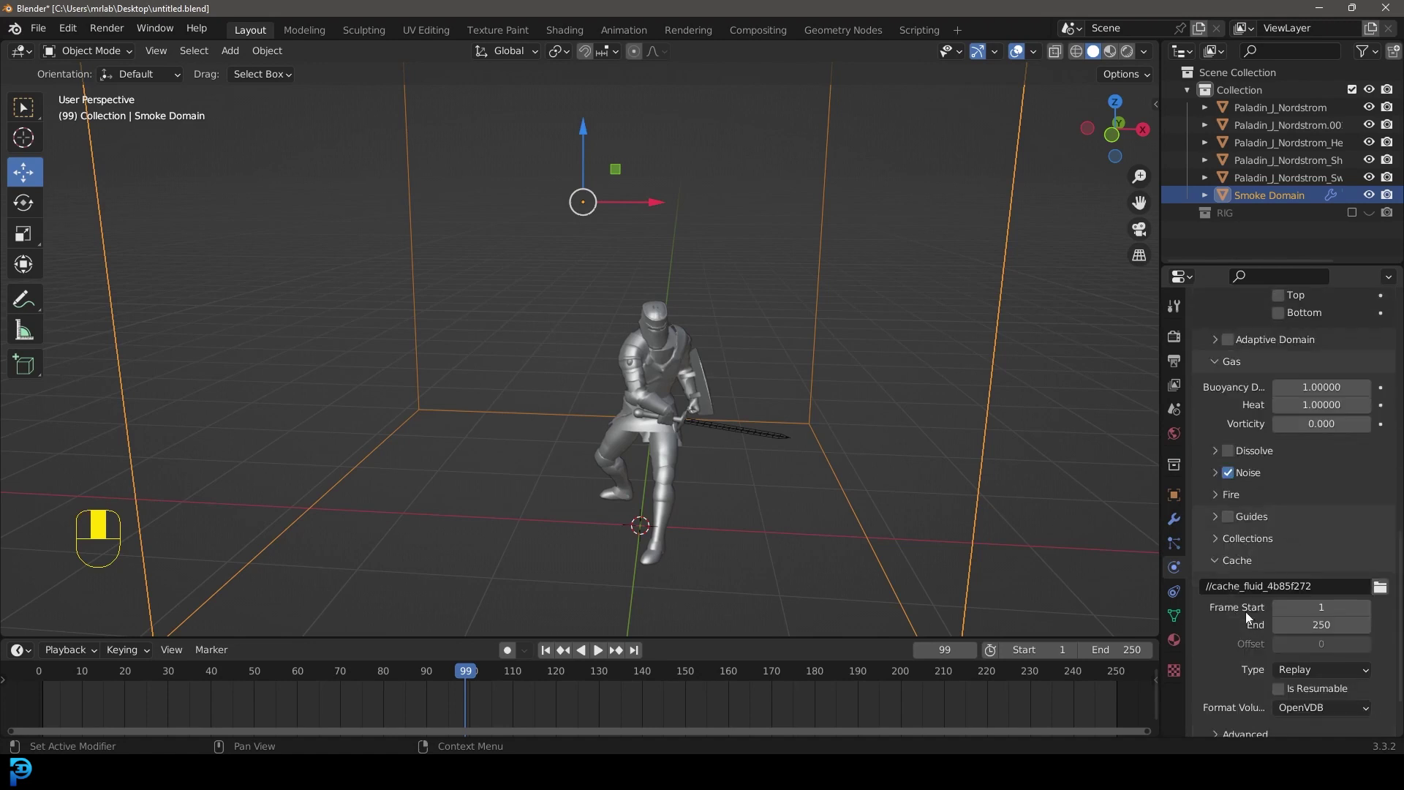
{"action": "scroll", "coordinate": [1237, 608], "scroll_direction": "down", "scroll_amount": 2}
{"action": "scroll", "coordinate": [1252, 600], "scroll_direction": "down", "scroll_amount": 1}
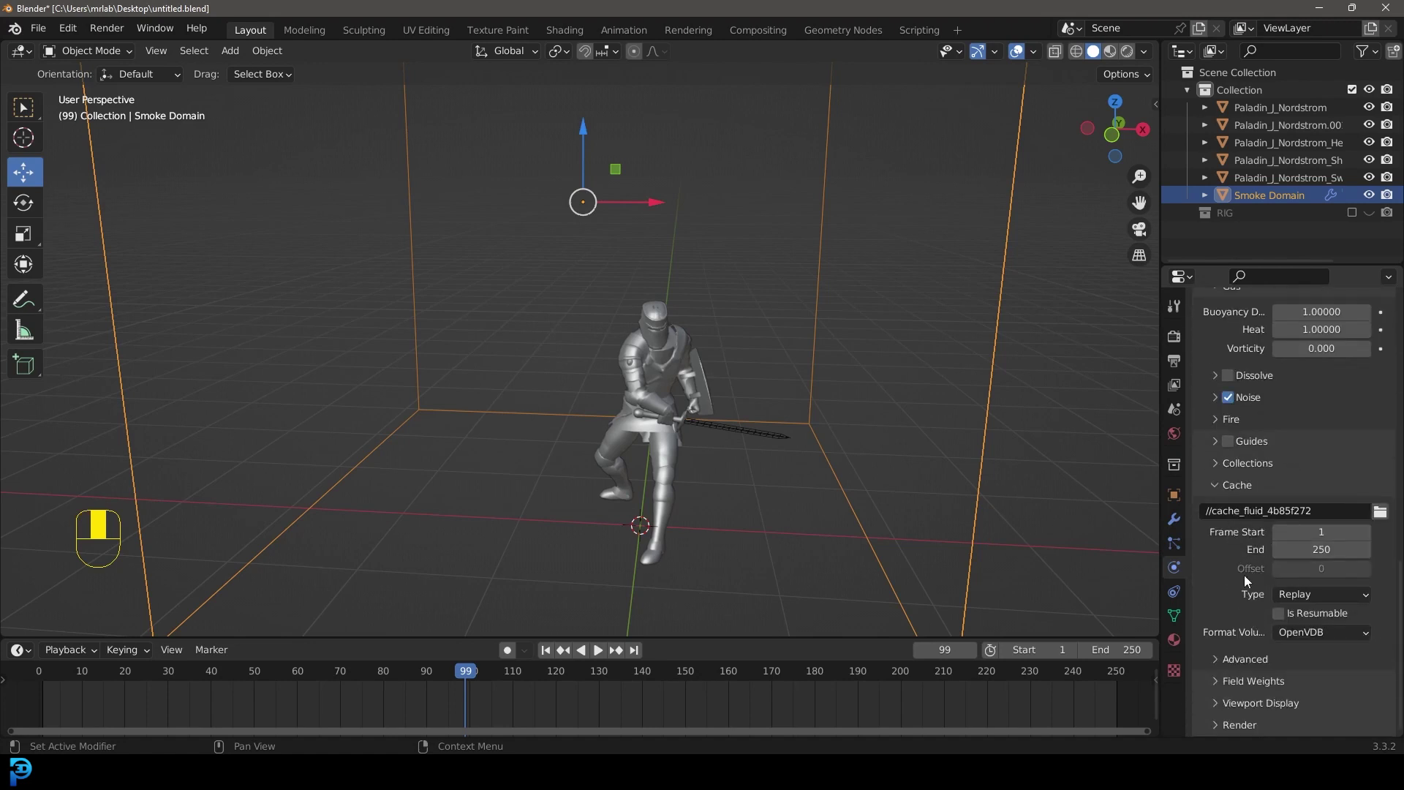
{"action": "left_click", "coordinate": [1293, 596]}
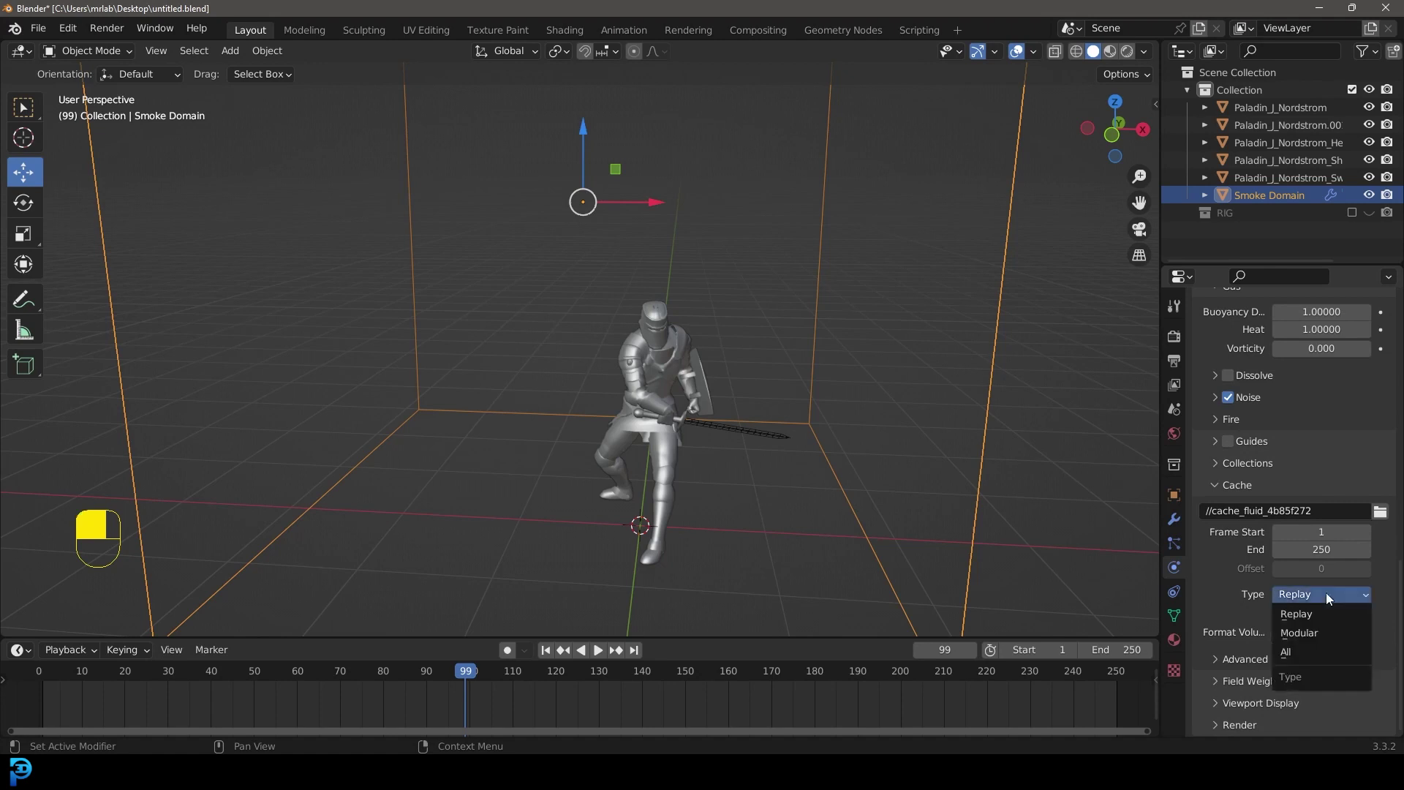
{"action": "left_click", "coordinate": [1318, 647]}
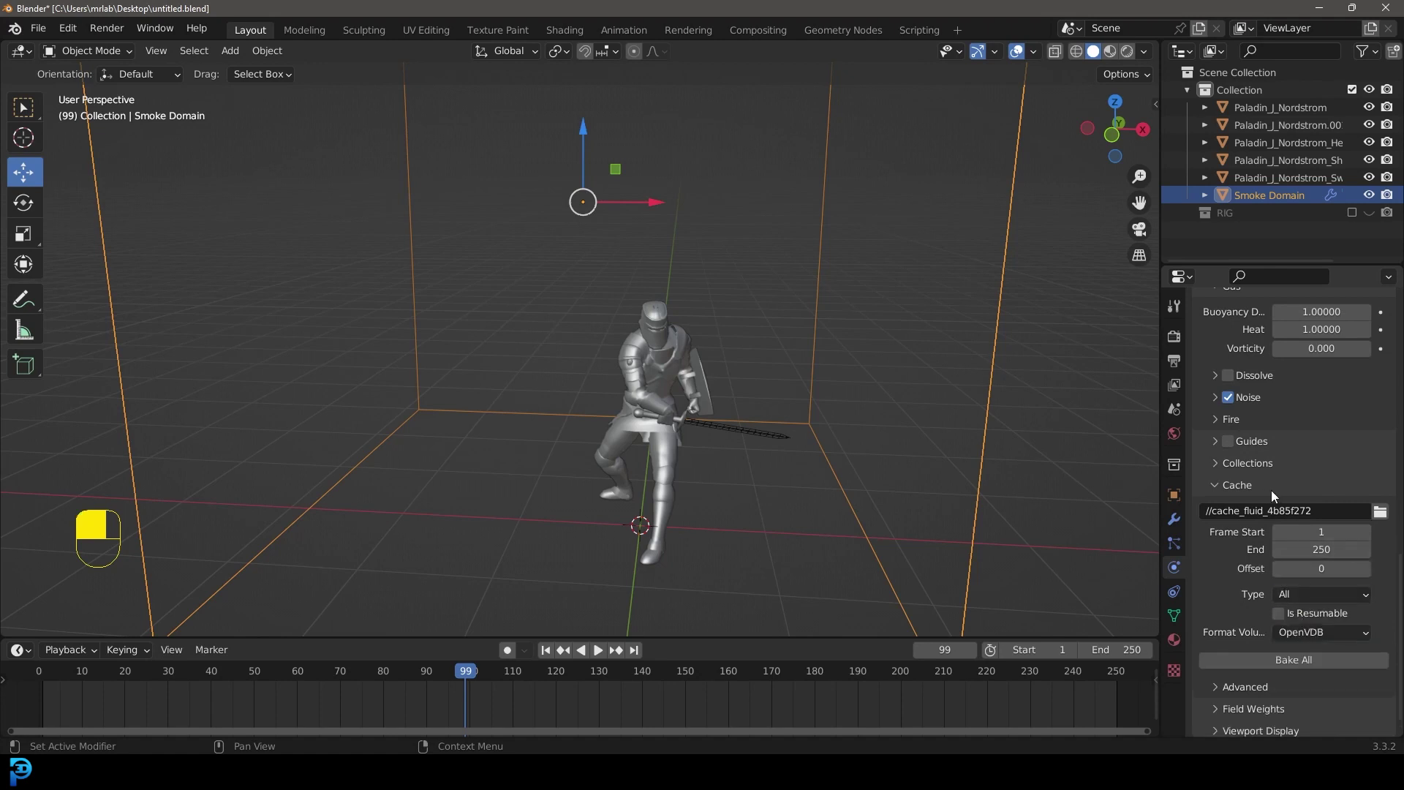
{"action": "left_click_drag", "start_coordinate": [687, 638], "coordinate": [688, 551]}
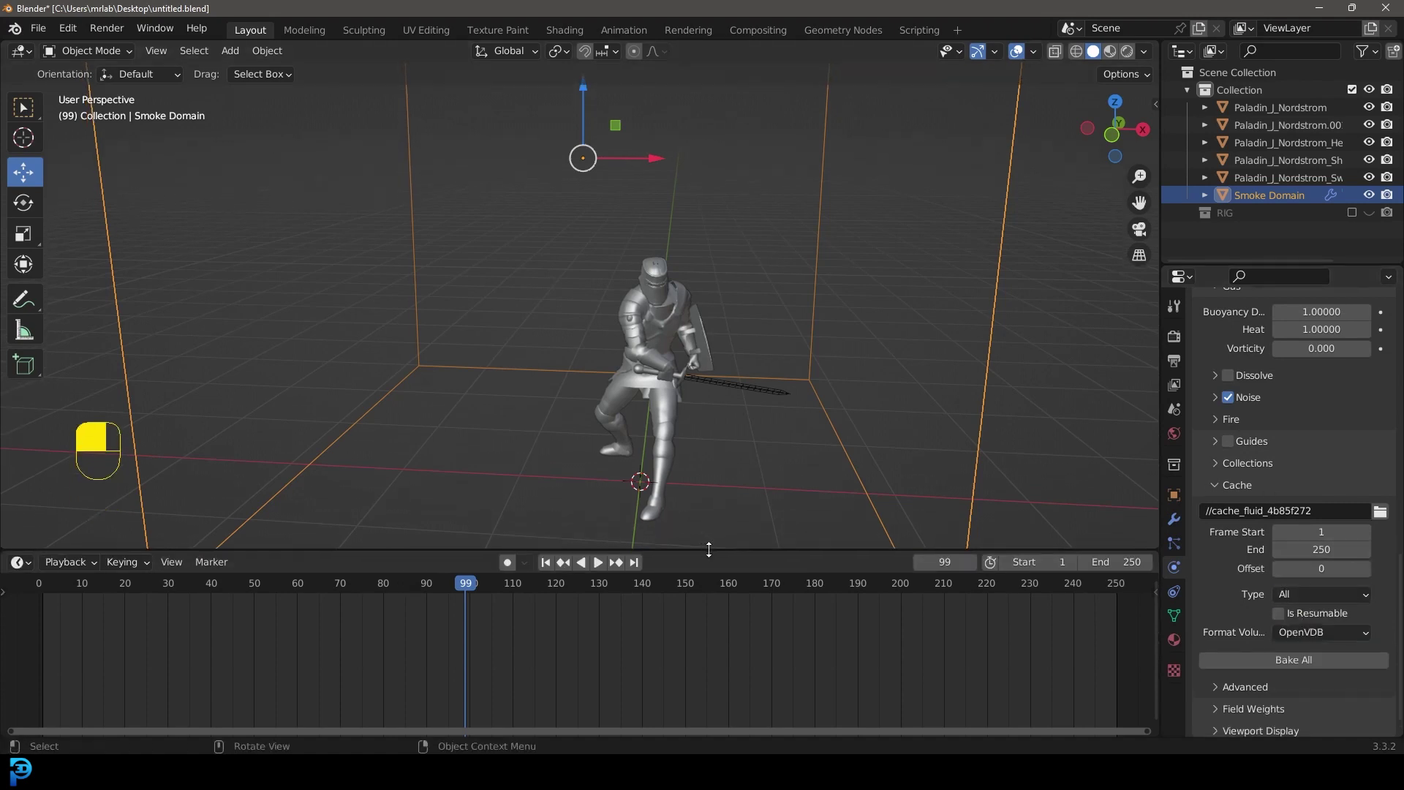
Include the RIG collection again, select the armature and scrub to frame 181.
{"action": "left_click", "coordinate": [1352, 212]}
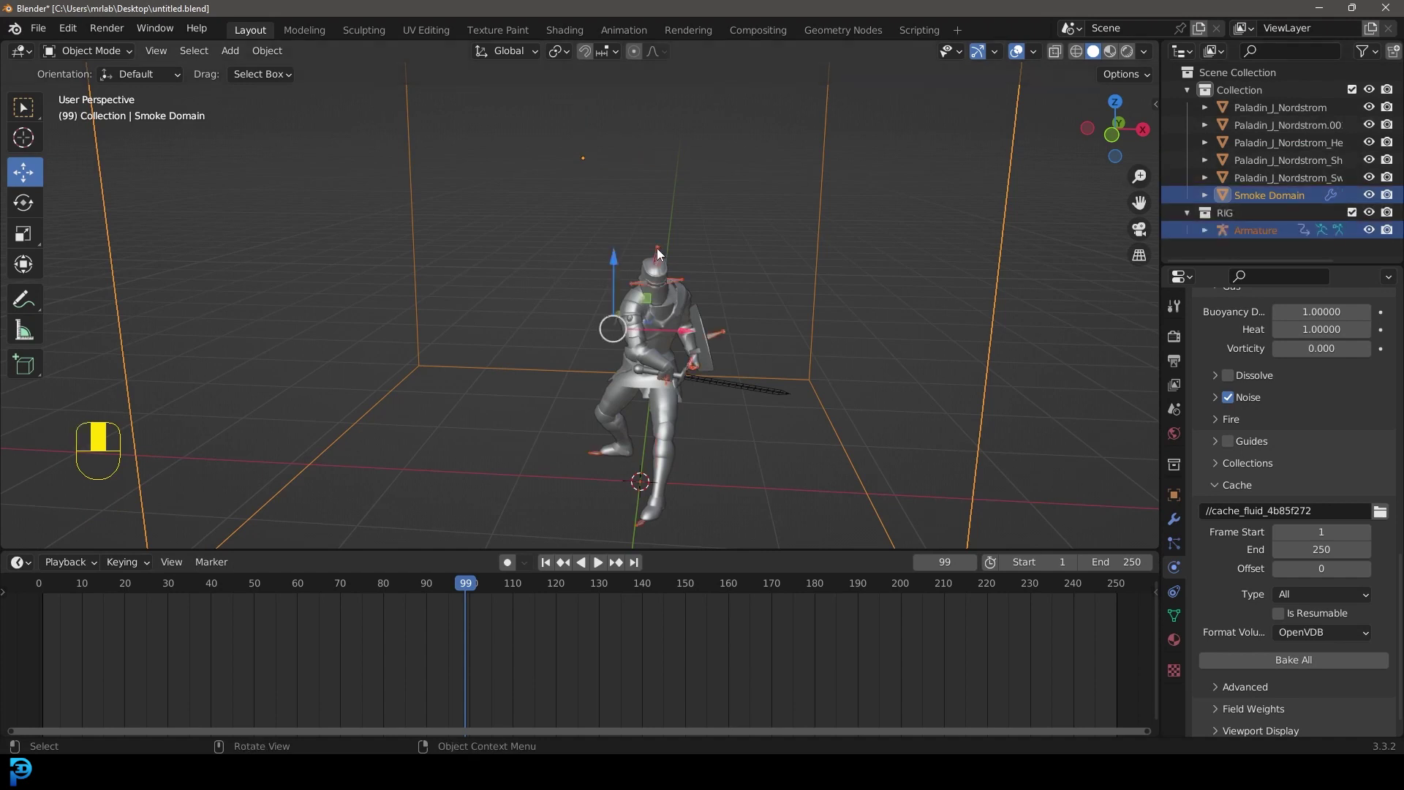
{"action": "left_click", "coordinate": [657, 248]}
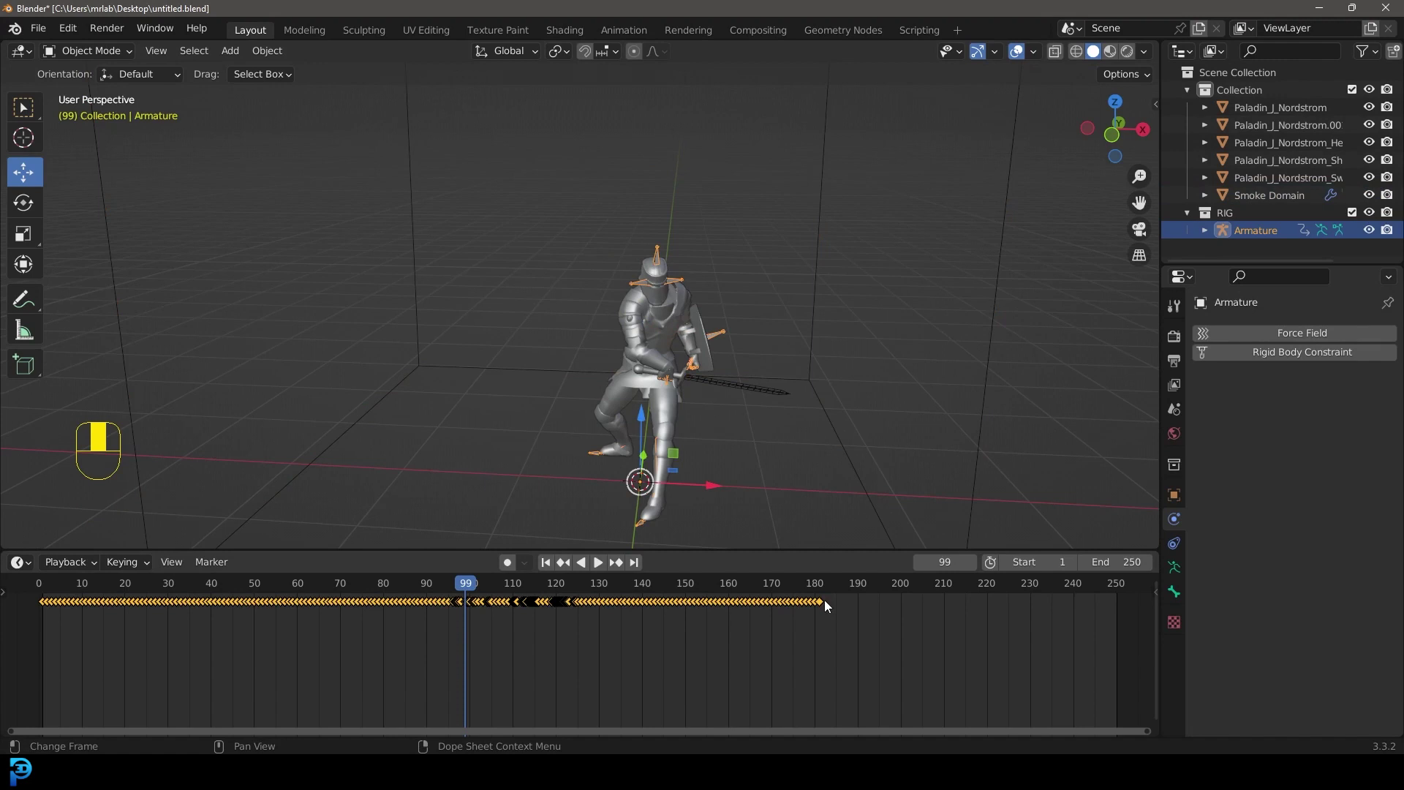
{"action": "scroll", "coordinate": [819, 603], "scroll_direction": "up", "scroll_amount": 4}
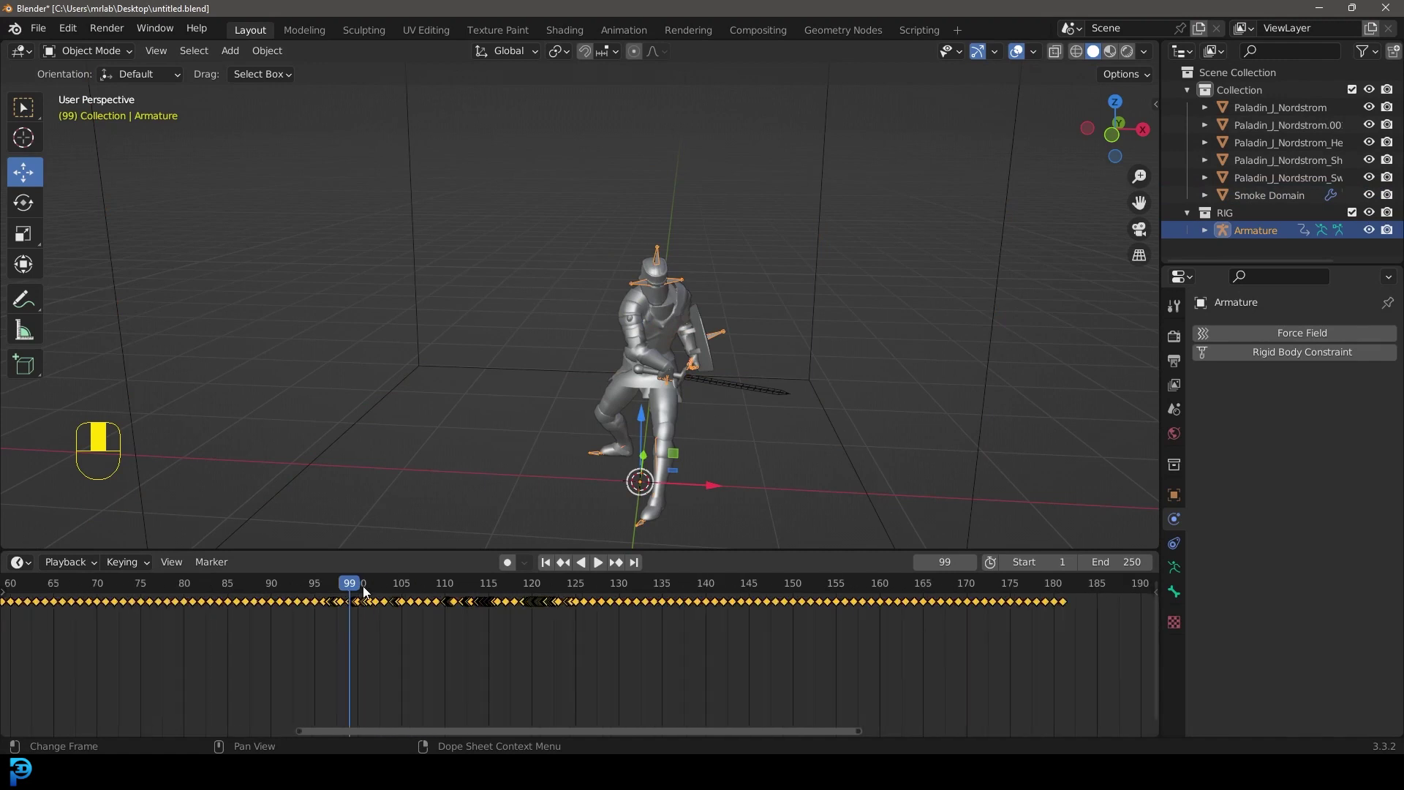
{"action": "key", "text": "space"}
{"action": "left_click", "coordinate": [1079, 639]}
{"action": "left_click_drag", "start_coordinate": [1077, 643], "coordinate": [1063, 631]}
{"action": "key", "text": "space"}
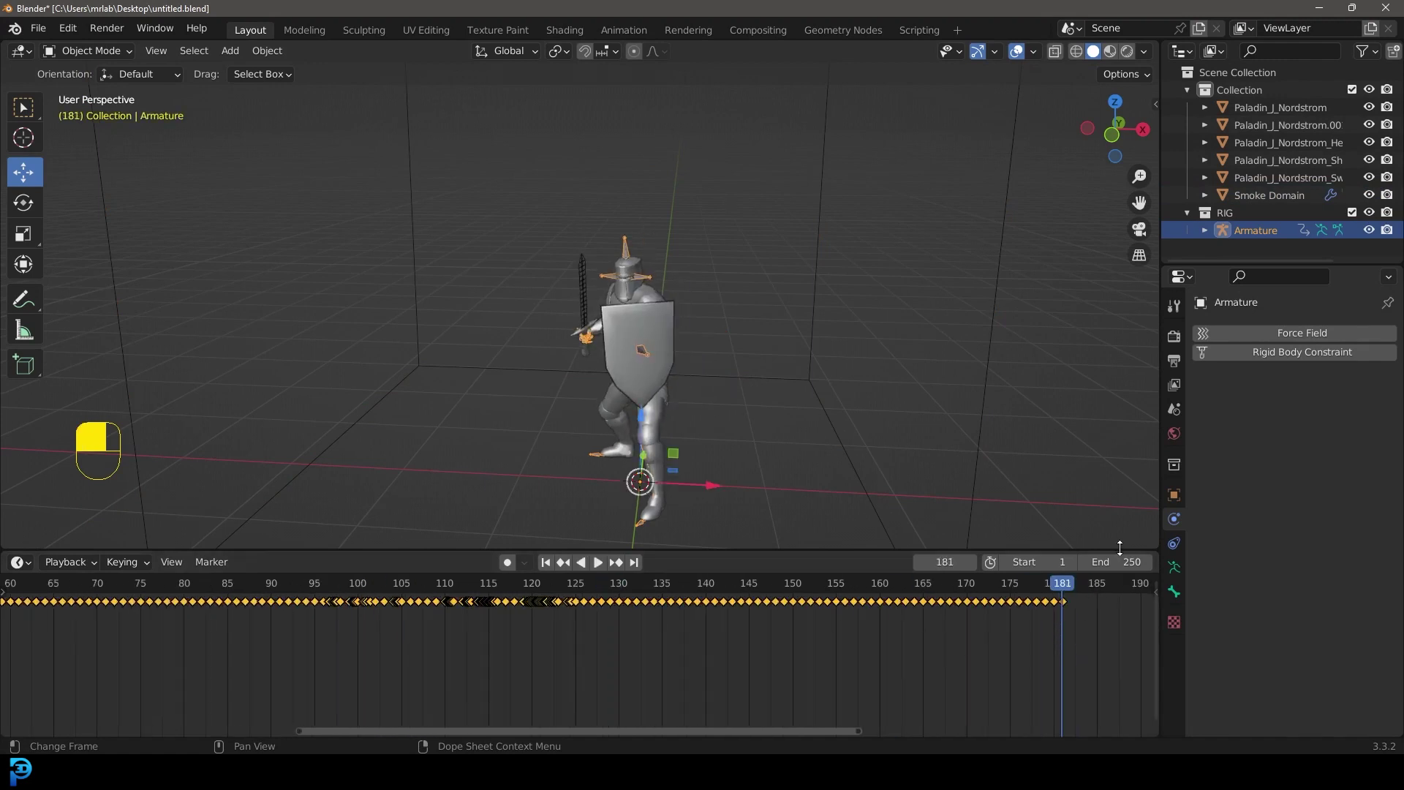
Set the scene's end frame to 181.
{"action": "left_click", "coordinate": [1123, 561]}
{"action": "type", "text": "181"}
{"action": "key", "text": "Return"}
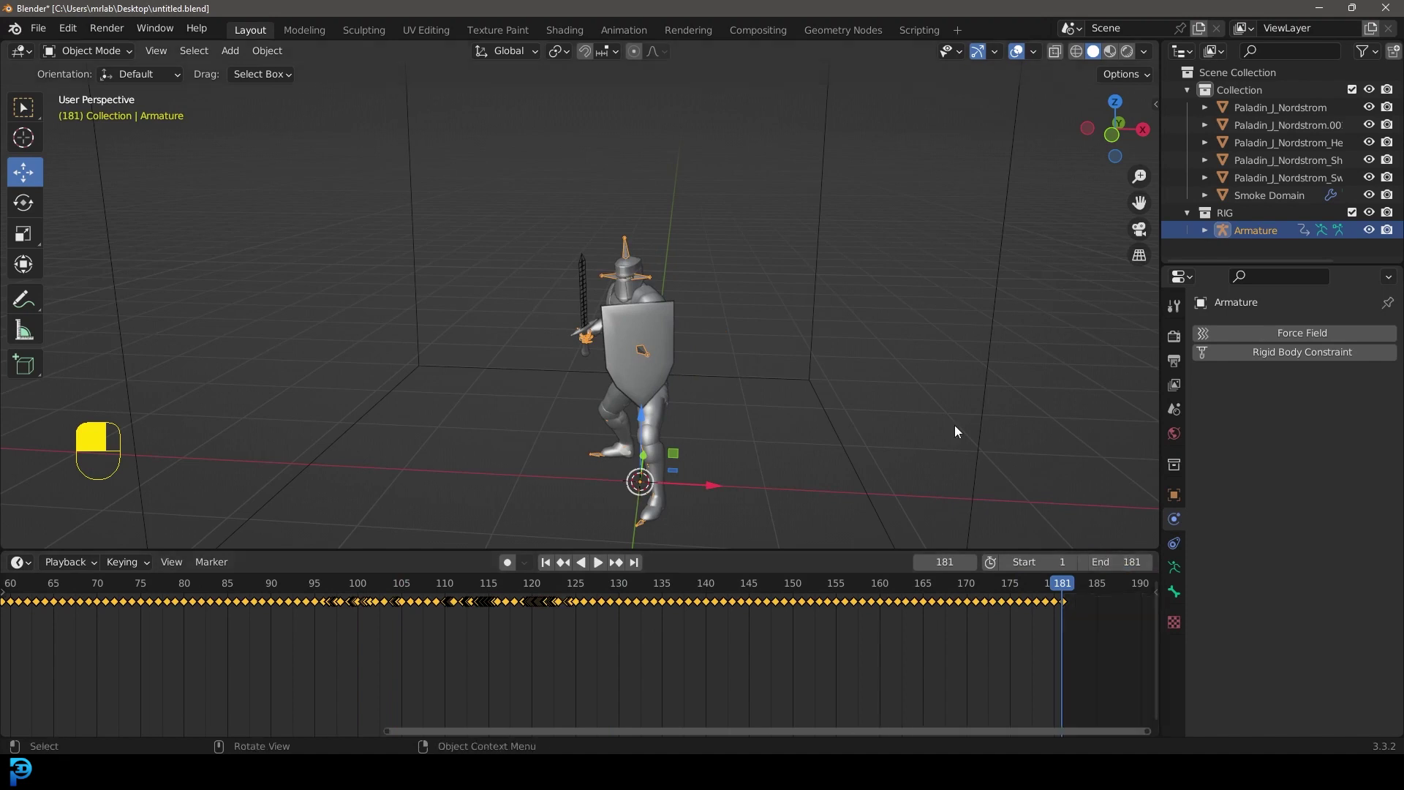
Set the smoke domain's cache end frame to 181 and open the cache folder browser.
{"action": "left_click", "coordinate": [814, 238]}
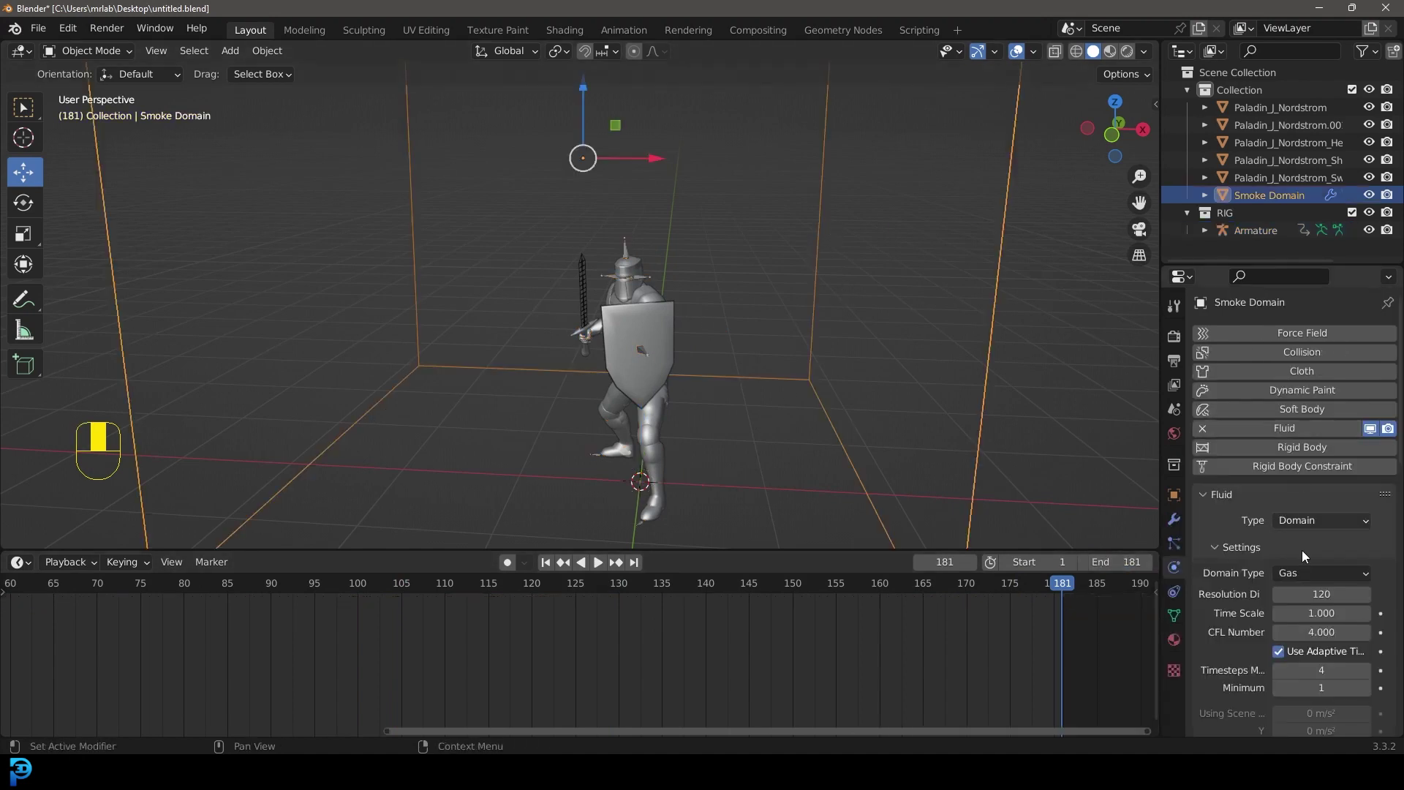
{"action": "scroll", "coordinate": [1239, 498], "scroll_direction": "down", "scroll_amount": 10}
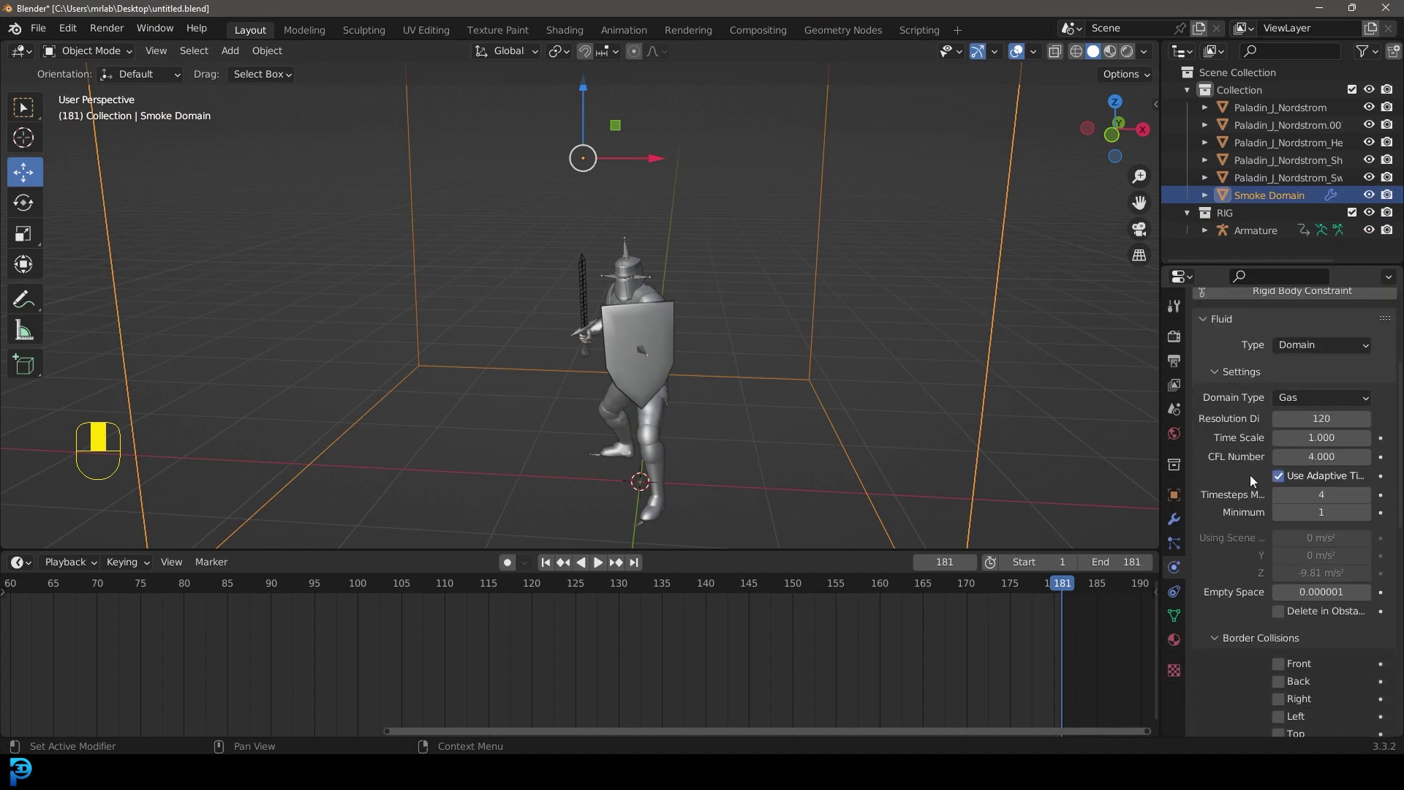
{"action": "scroll", "coordinate": [1243, 451], "scroll_direction": "down", "scroll_amount": 5}
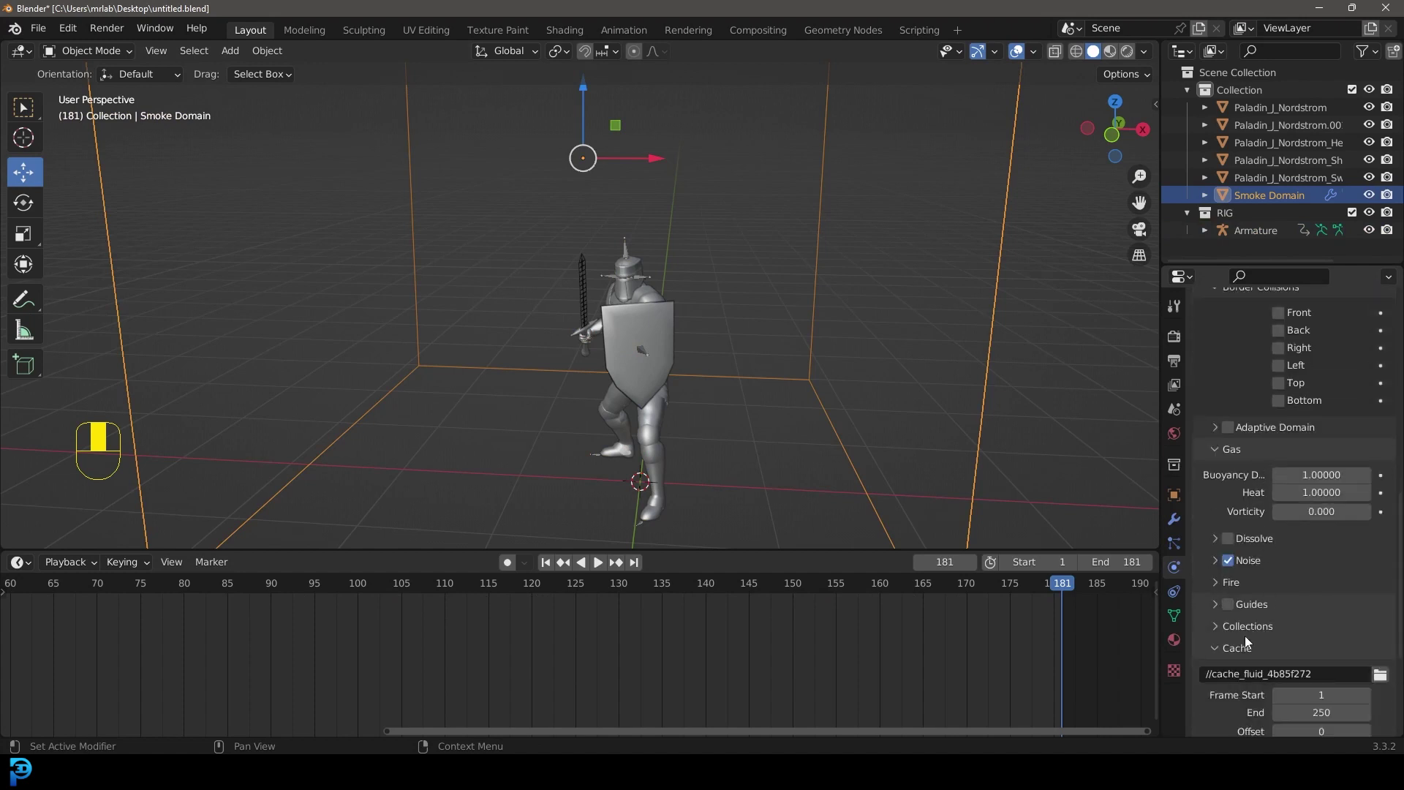
{"action": "left_click", "coordinate": [1320, 653]}
{"action": "type", "text": "181"}
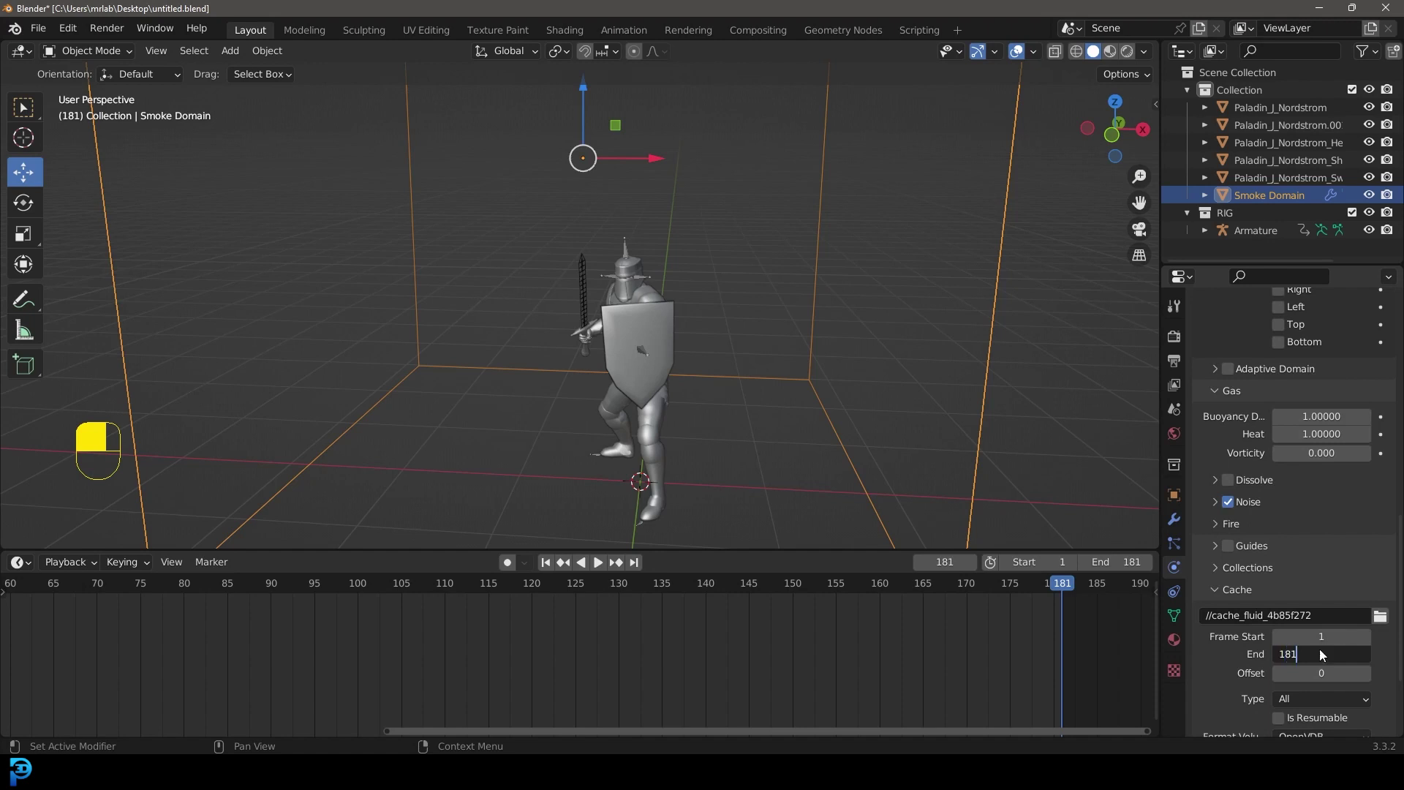
{"action": "key", "text": "Return"}
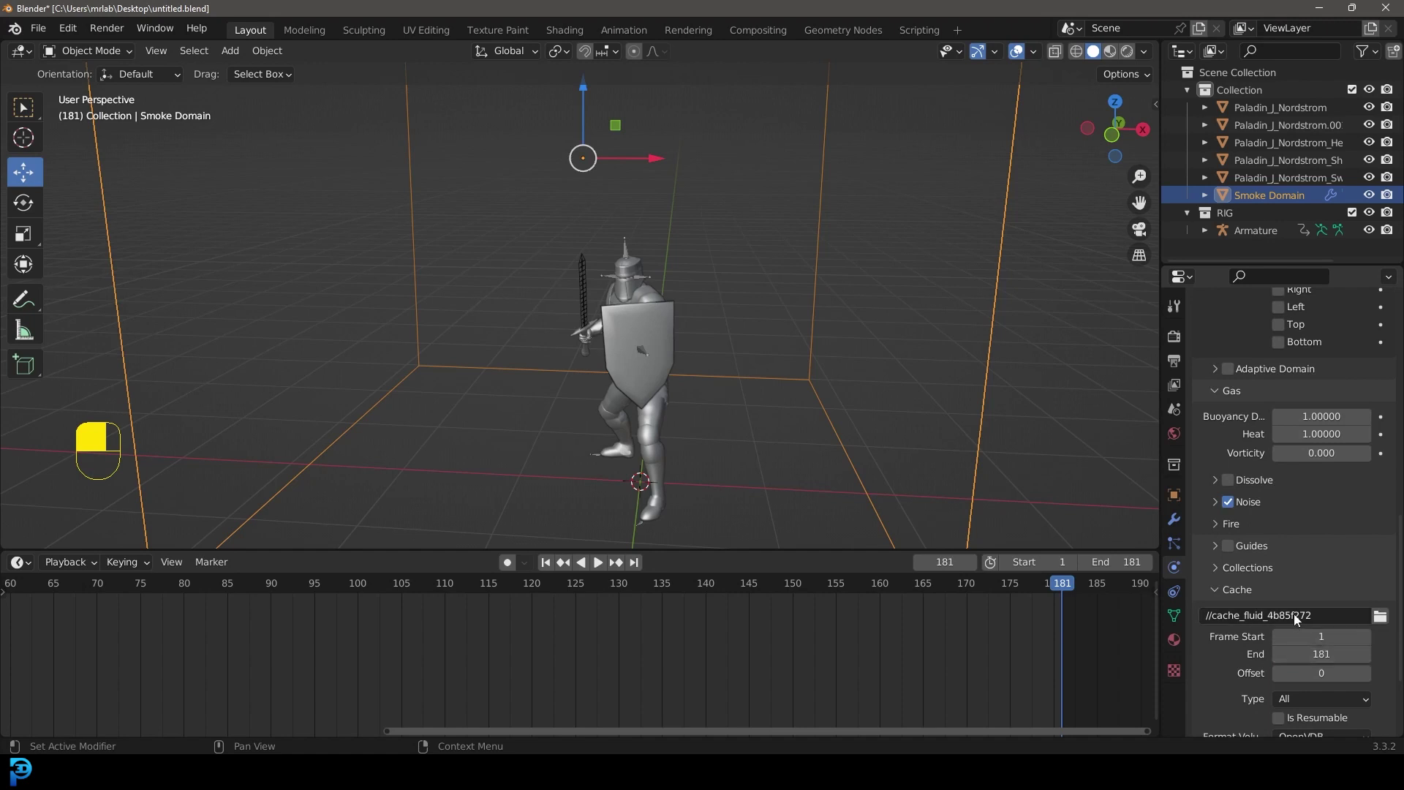
{"action": "left_click", "coordinate": [1380, 616]}
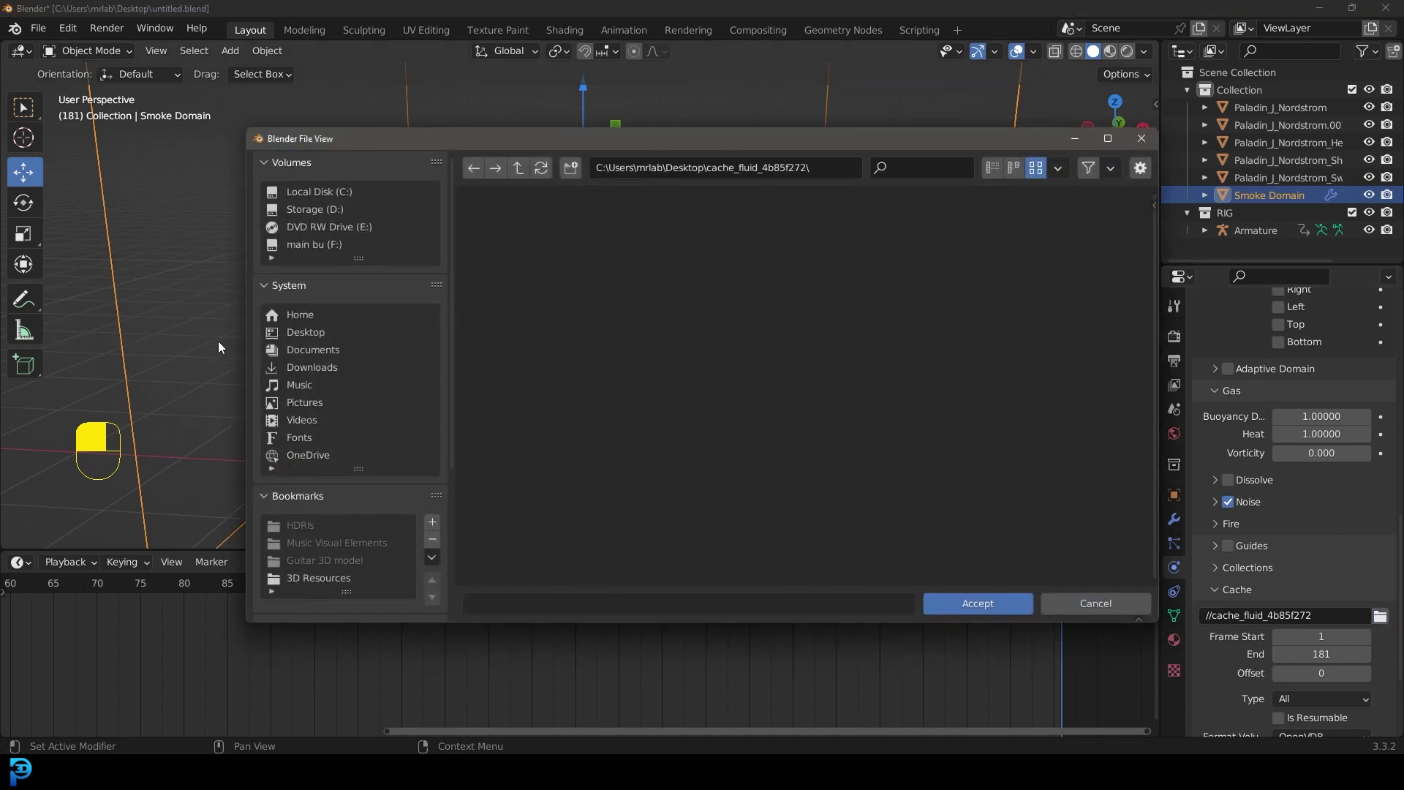
Create a 'Cache' folder on the Desktop and make it the domain's cache directory.
{"action": "left_click", "coordinate": [303, 335]}
{"action": "scroll", "coordinate": [924, 394], "scroll_direction": "down", "scroll_amount": 2}
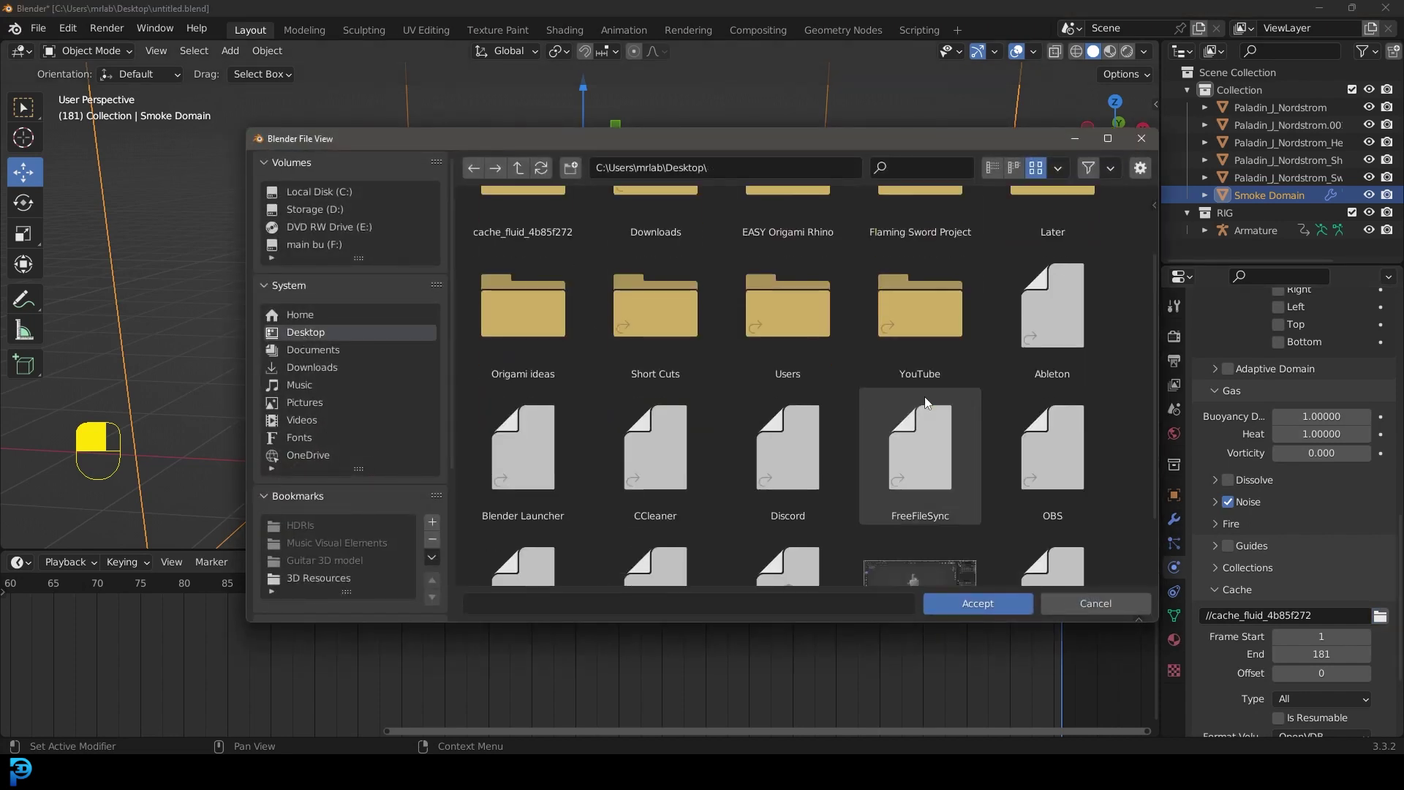
{"action": "scroll", "coordinate": [898, 495], "scroll_direction": "down", "scroll_amount": 1}
{"action": "right_click", "coordinate": [1126, 415]}
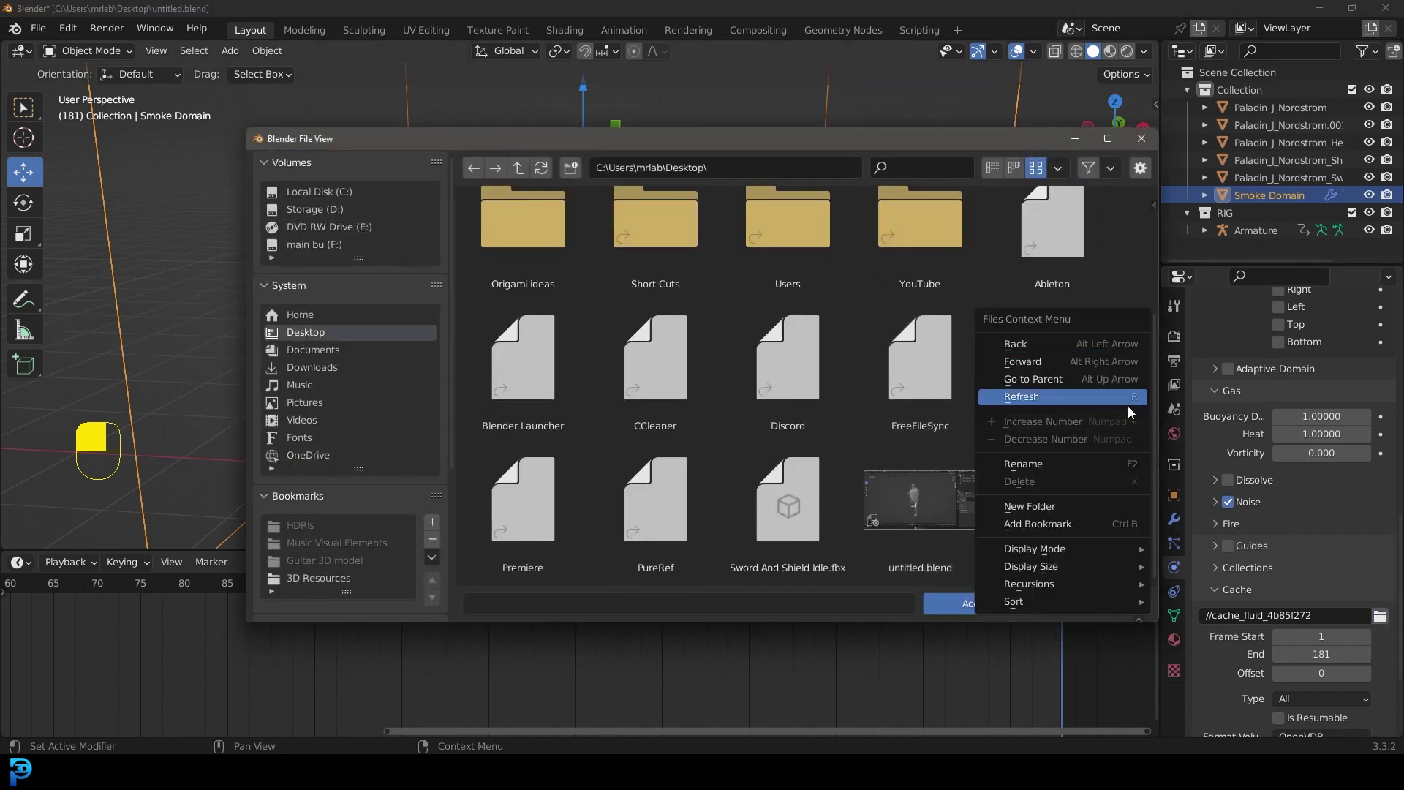
{"action": "left_click", "coordinate": [1043, 509]}
{"action": "type", "text": "Cache"}
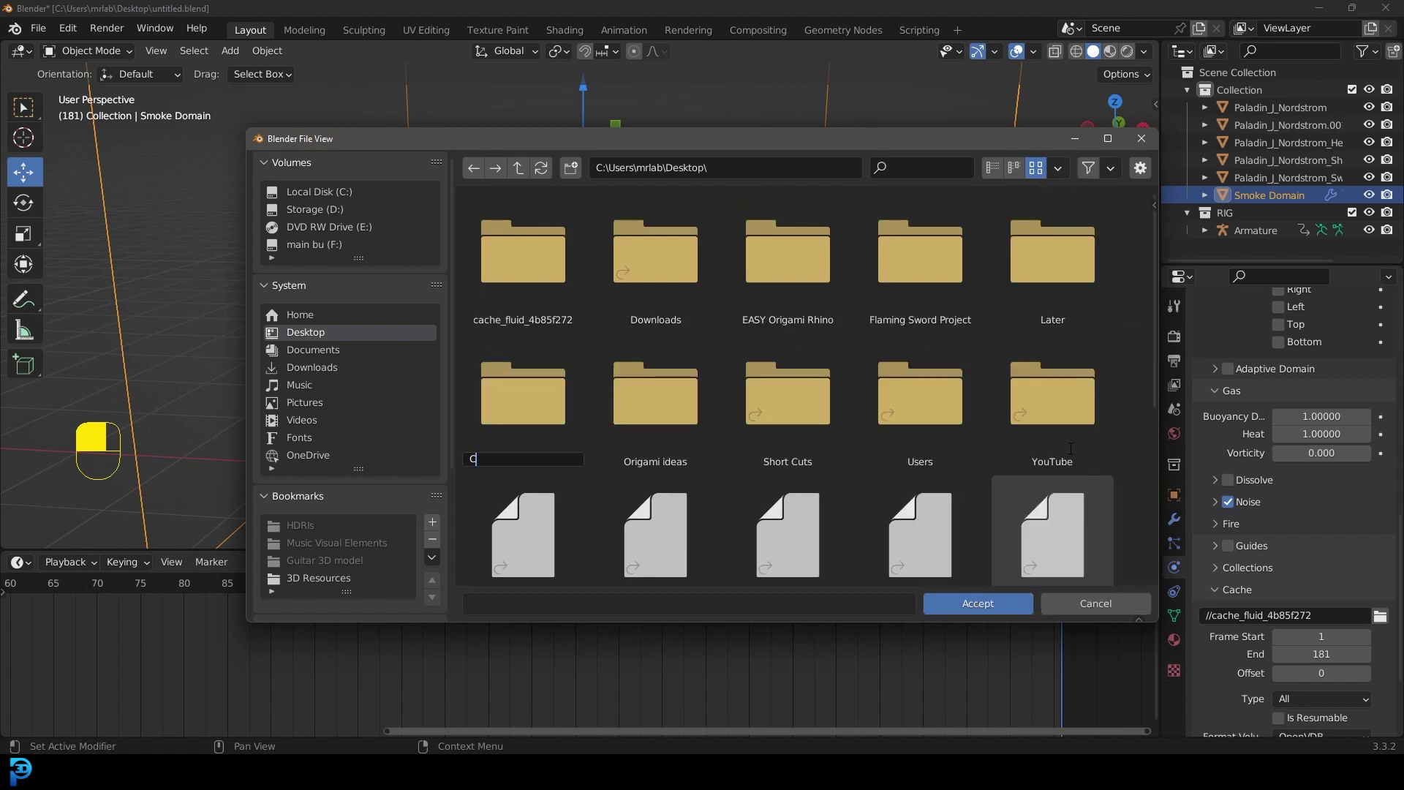
{"action": "key", "text": "Return"}
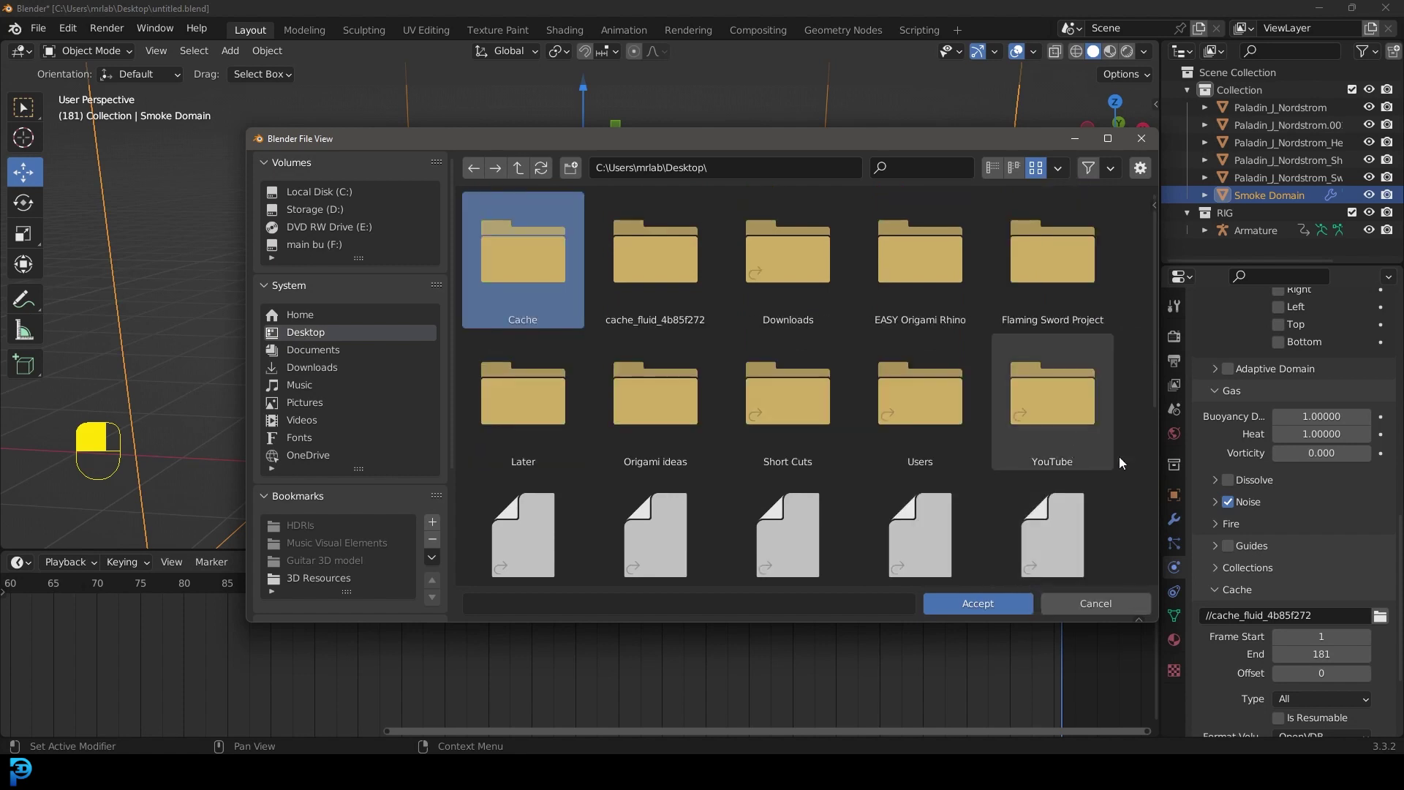
{"action": "left_click", "coordinate": [1006, 609]}
{"action": "left_click", "coordinate": [1008, 606]}
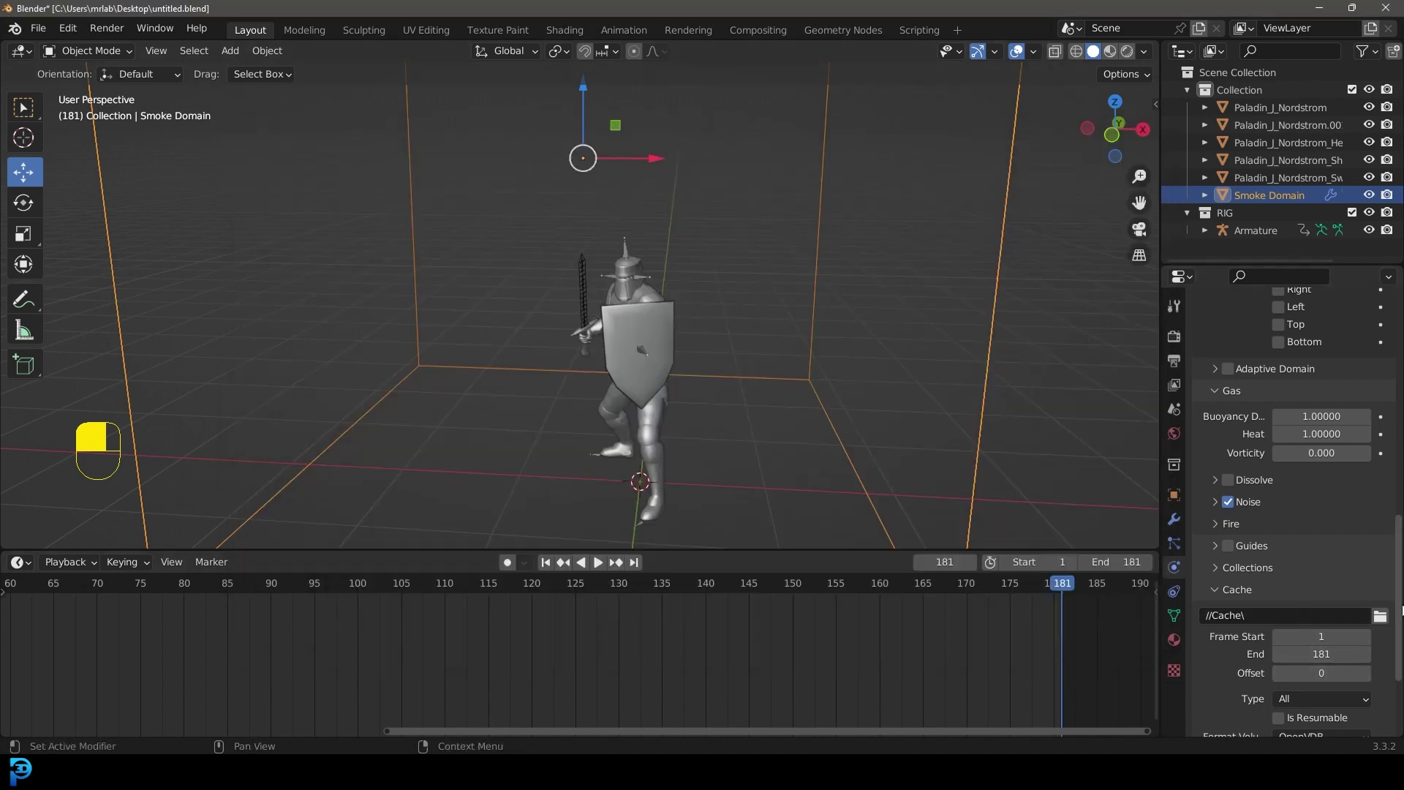
Turn on Is Resumable for the smoke cache, save untitled.blend, and enlarge the viewport.
{"action": "scroll", "coordinate": [1313, 587], "scroll_direction": "down", "scroll_amount": 4}
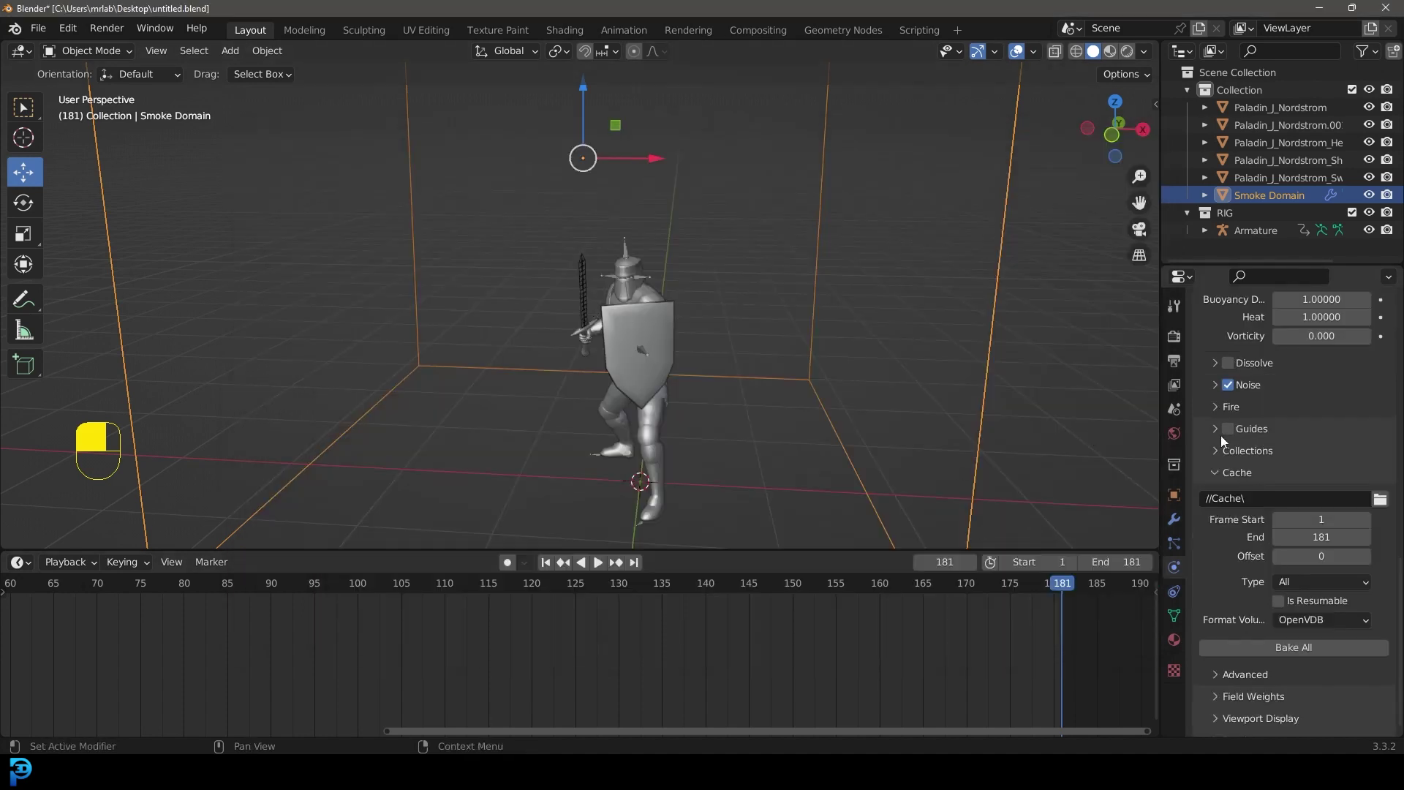
{"action": "left_click", "coordinate": [1279, 601]}
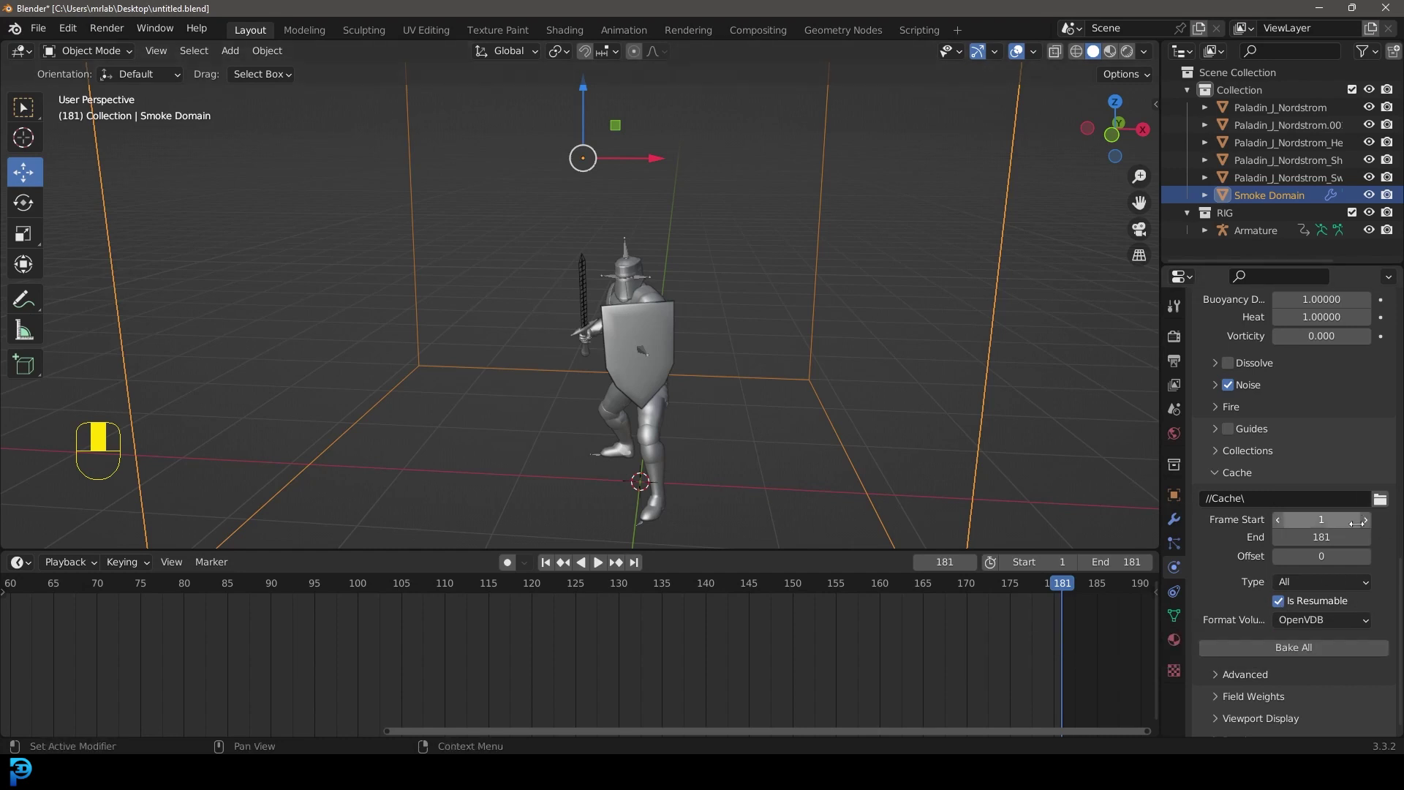
{"action": "key", "text": "ctrl+s"}
{"action": "key", "text": "ctrl+s"}
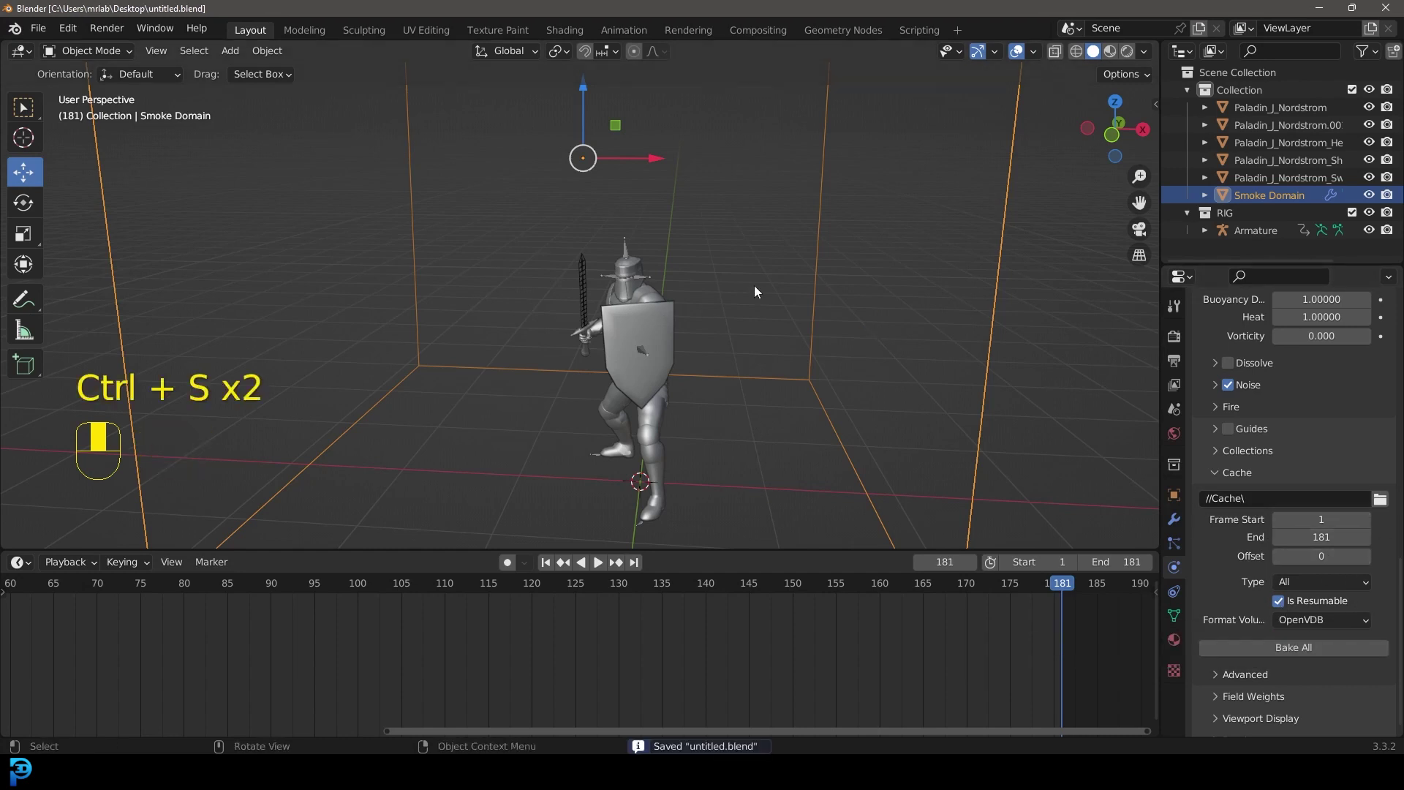
{"action": "middle_click_drag", "start_coordinate": [753, 285], "coordinate": [775, 240]}
{"action": "left_click_drag", "start_coordinate": [682, 549], "coordinate": [680, 646]}
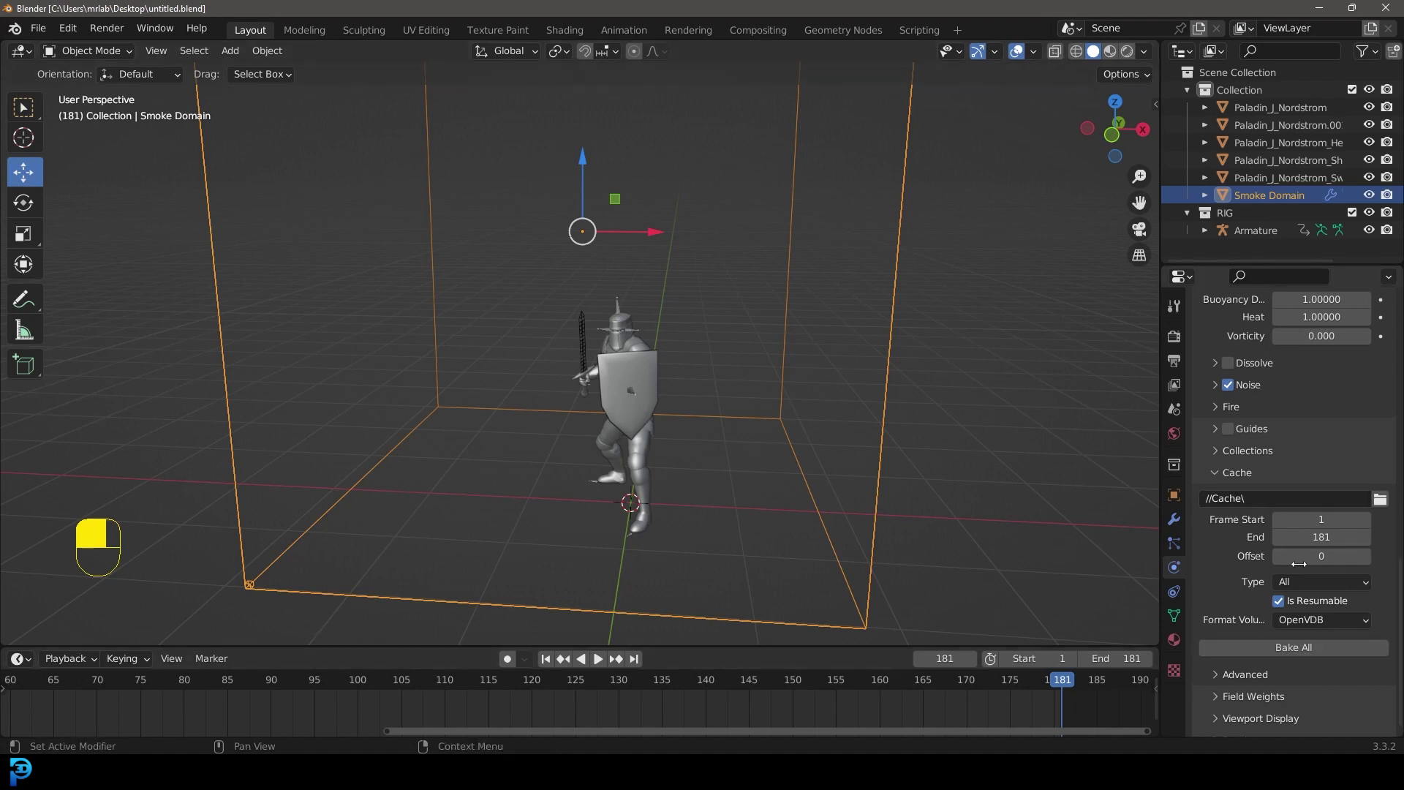
Bake All for the fire and smoke simulation.
{"action": "left_click", "coordinate": [1284, 649]}
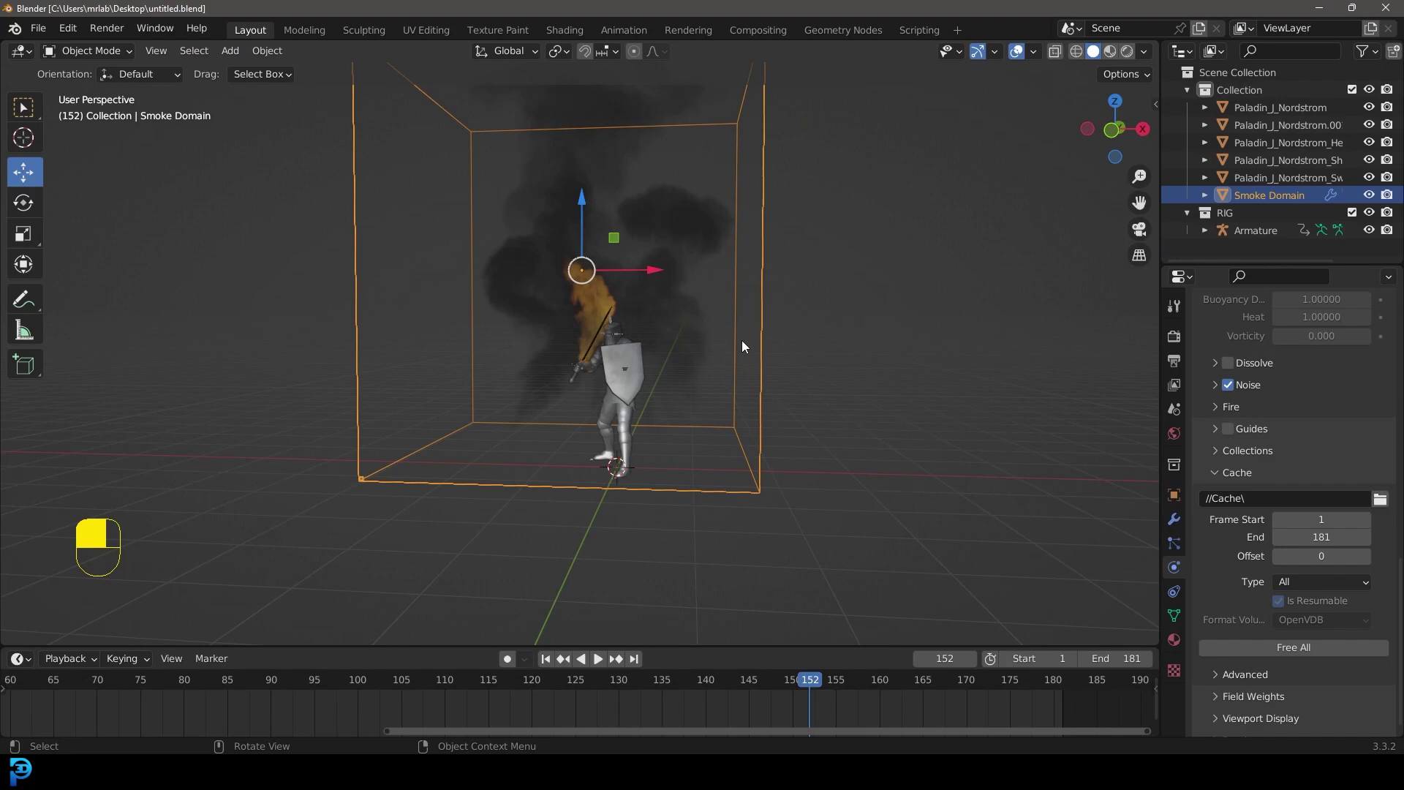
{"action": "scroll", "coordinate": [585, 284], "scroll_direction": "up", "scroll_amount": 2}
{"action": "middle_click_drag", "start_coordinate": [585, 284], "coordinate": [575, 253]}
{"action": "scroll", "coordinate": [631, 275], "scroll_direction": "up", "scroll_amount": 3}
{"action": "middle_click_drag", "start_coordinate": [484, 275], "coordinate": [585, 263]}
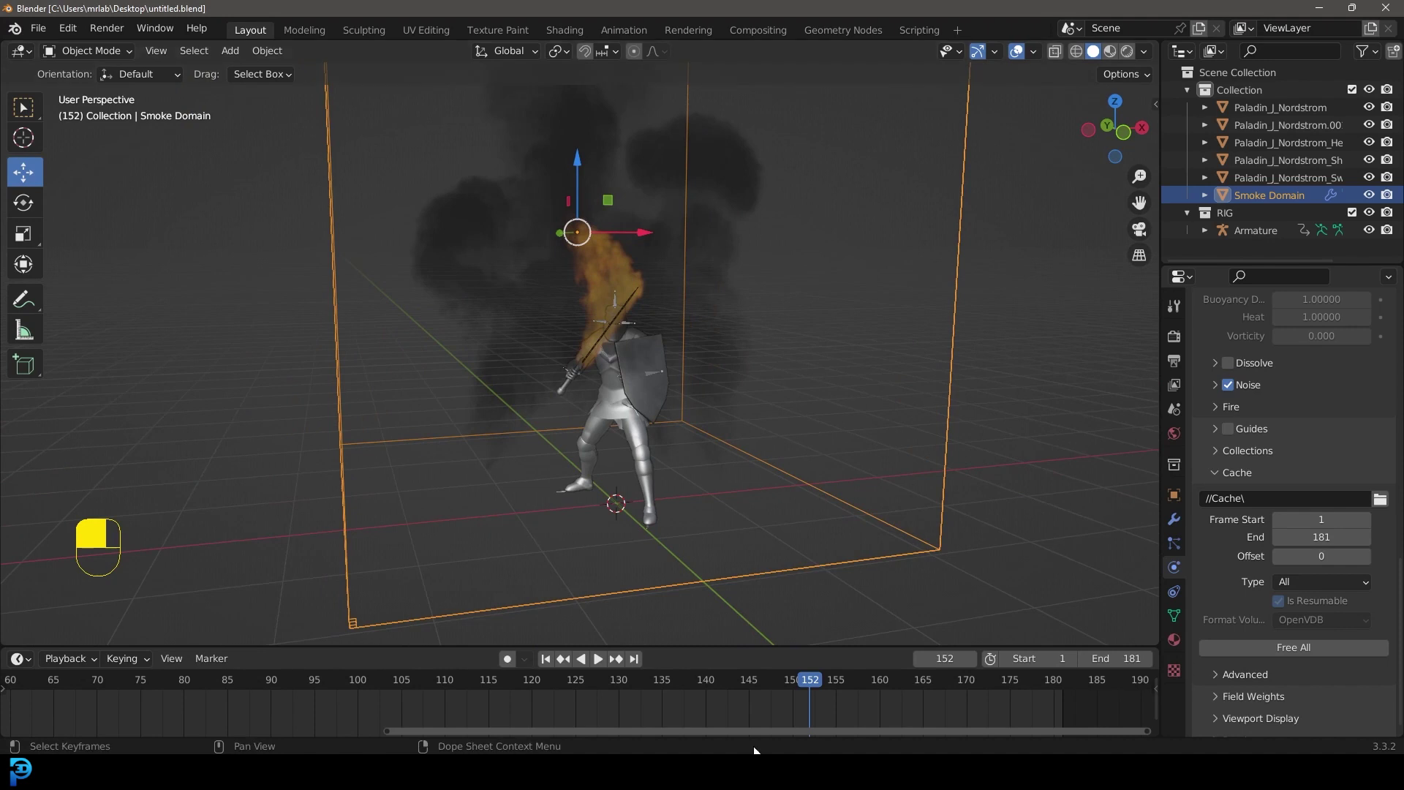
Play and scrub the baked flames and smoke, stopping at frame 87, and orbit to review.
{"action": "key", "text": "space"}
{"action": "left_click", "coordinate": [685, 699]}
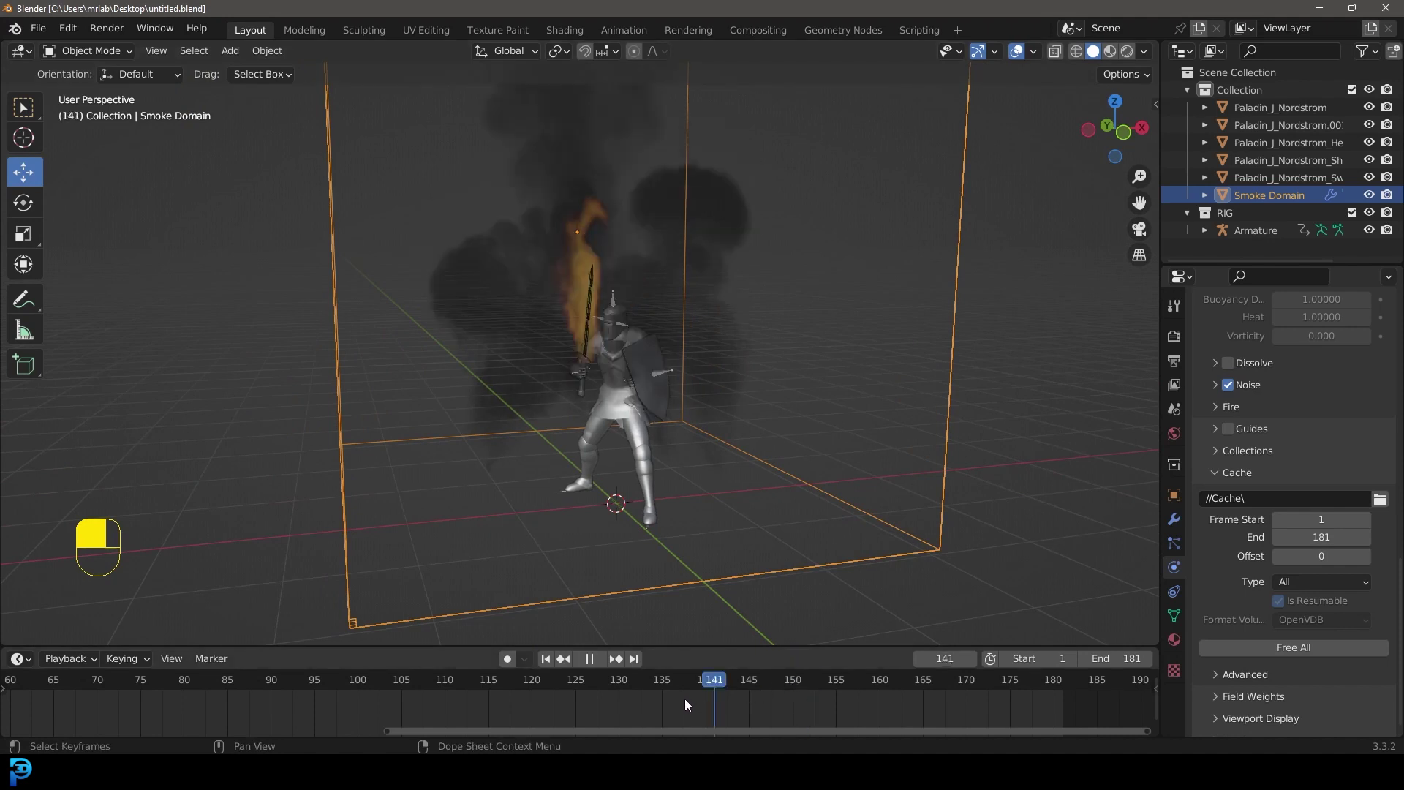
{"action": "left_click_drag", "start_coordinate": [685, 699], "coordinate": [247, 705]}
{"action": "key", "text": "space"}
{"action": "middle_click_drag", "start_coordinate": [839, 406], "coordinate": [796, 430]}
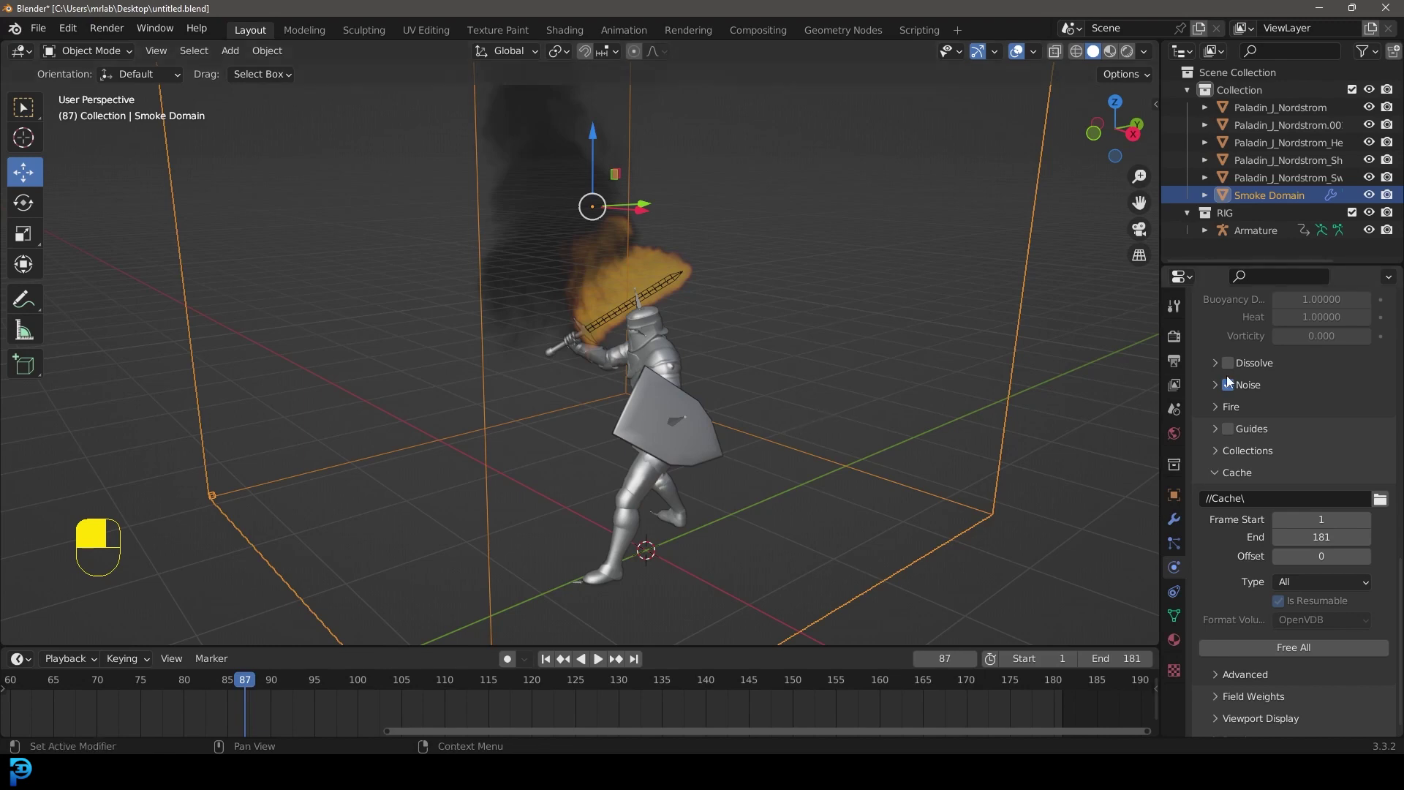
{"action": "middle_click_drag", "start_coordinate": [633, 328], "coordinate": [724, 331]}
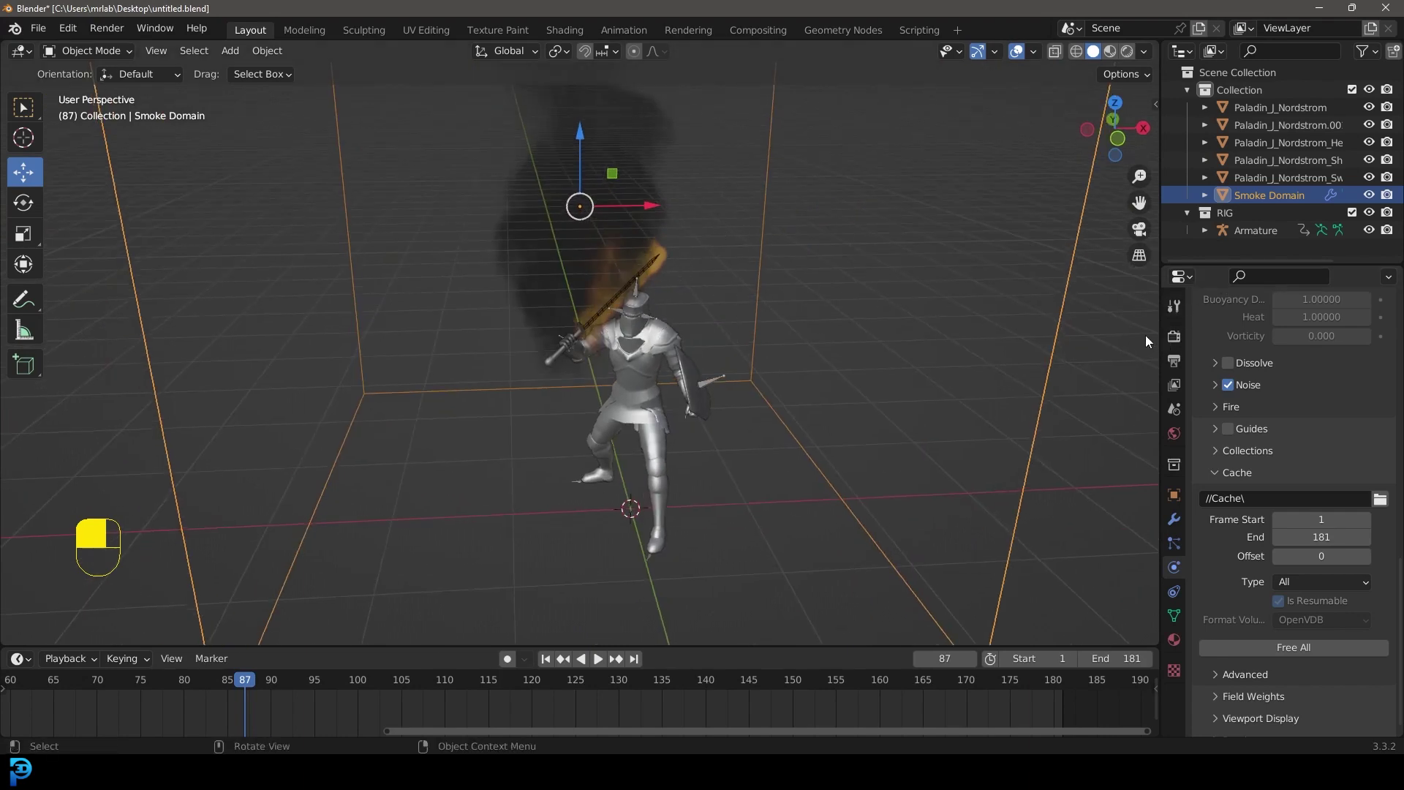
Keep Eevee as render engine and enable Ambient Occlusion and Screen Space Reflections.
{"action": "left_click", "coordinate": [1175, 336]}
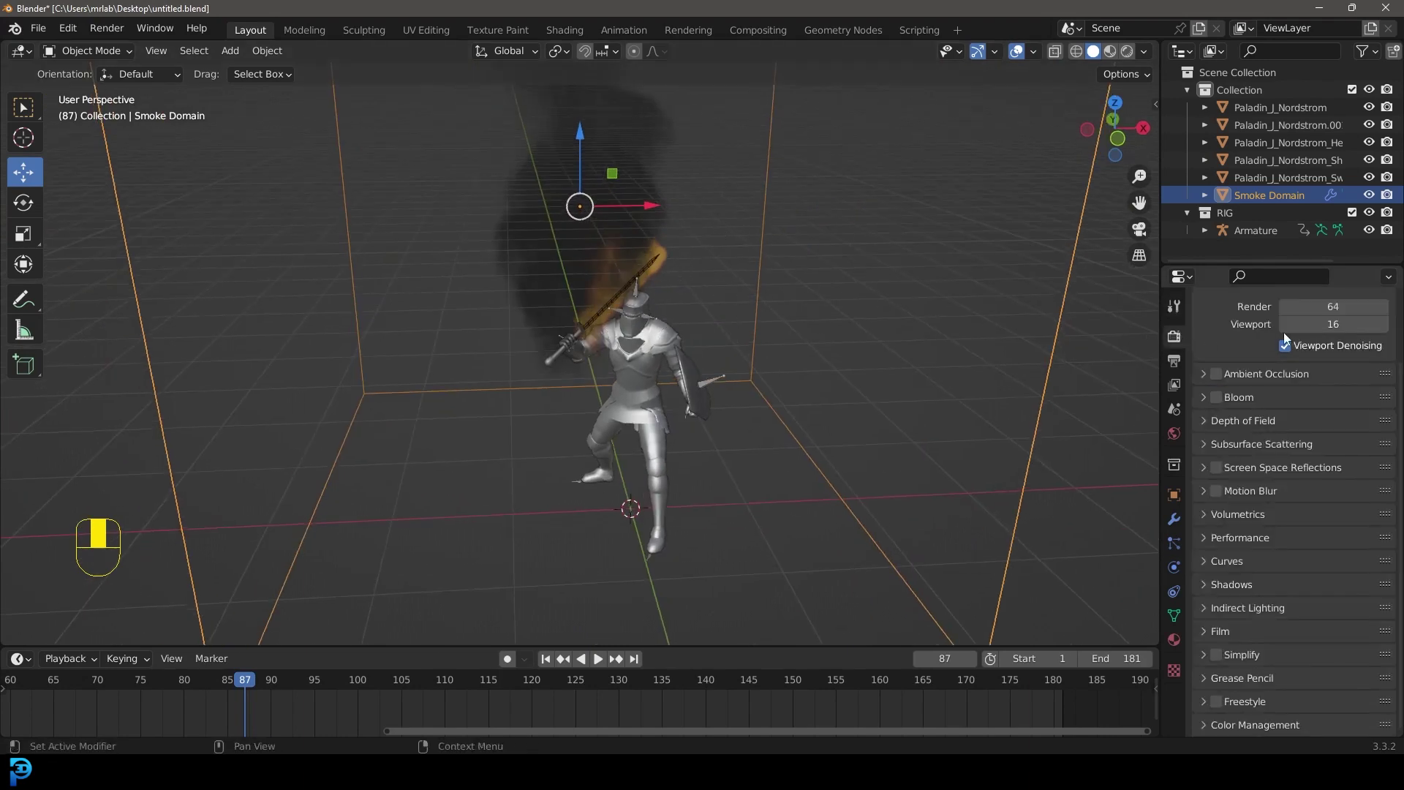
{"action": "scroll", "coordinate": [1265, 333], "scroll_direction": "up", "scroll_amount": 3}
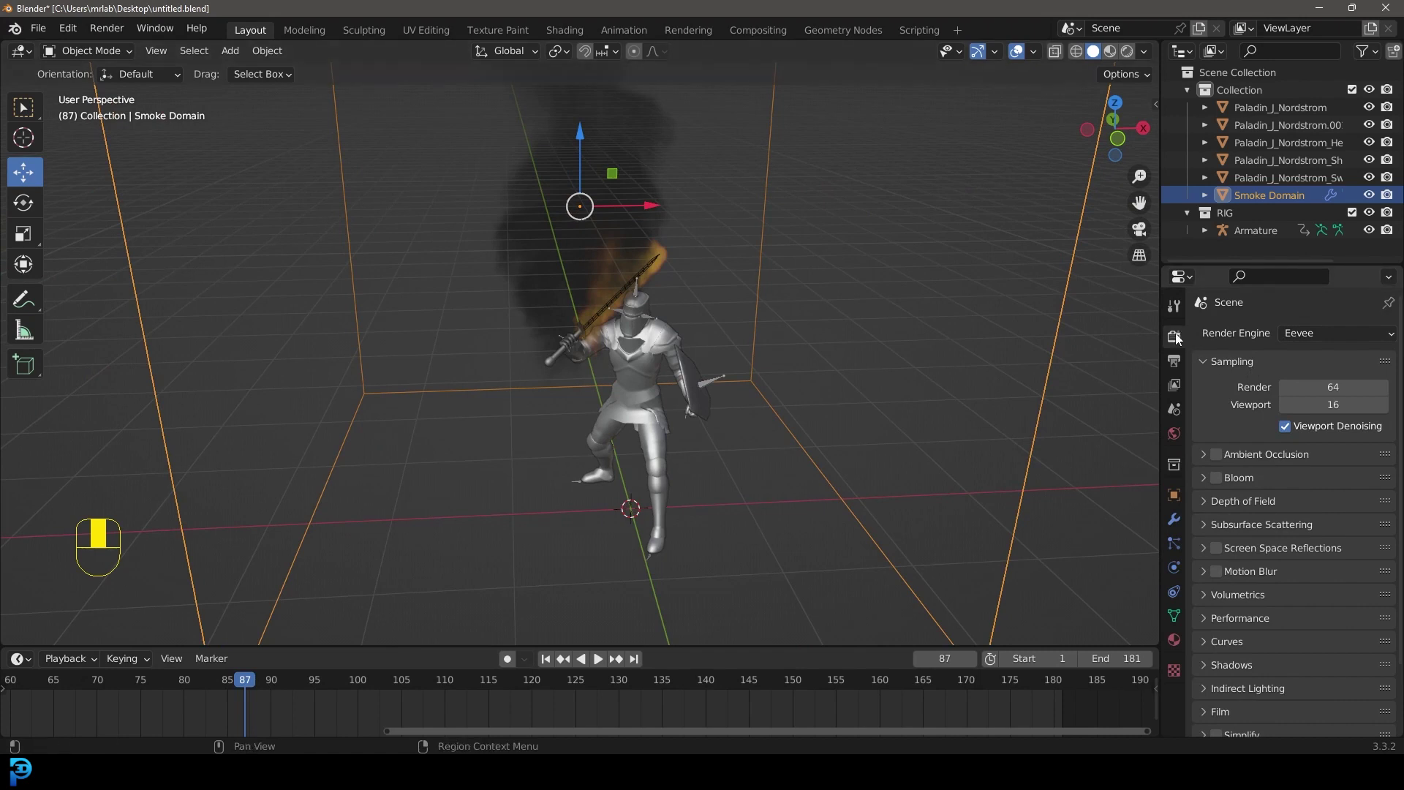
{"action": "left_click", "coordinate": [1336, 332]}
{"action": "left_click", "coordinate": [1303, 349]}
{"action": "left_click", "coordinate": [1215, 455]}
{"action": "left_click", "coordinate": [1200, 546]}
{"action": "left_click", "coordinate": [1217, 541]}
Set the Volumetrics tile size to 2 px.
{"action": "scroll", "coordinate": [1226, 563], "scroll_direction": "down", "scroll_amount": 2}
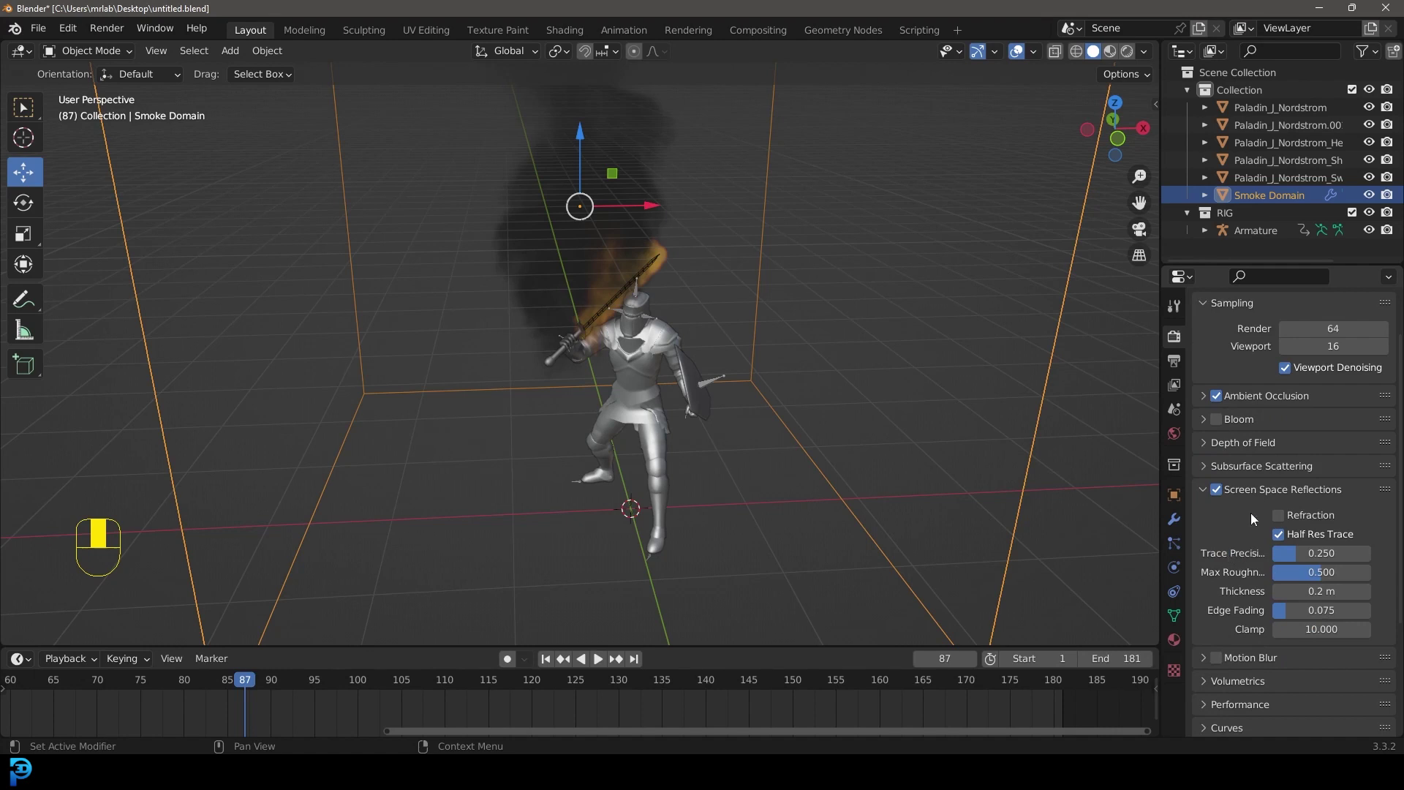
{"action": "scroll", "coordinate": [1245, 503], "scroll_direction": "down", "scroll_amount": 1}
{"action": "left_click", "coordinate": [1203, 652]}
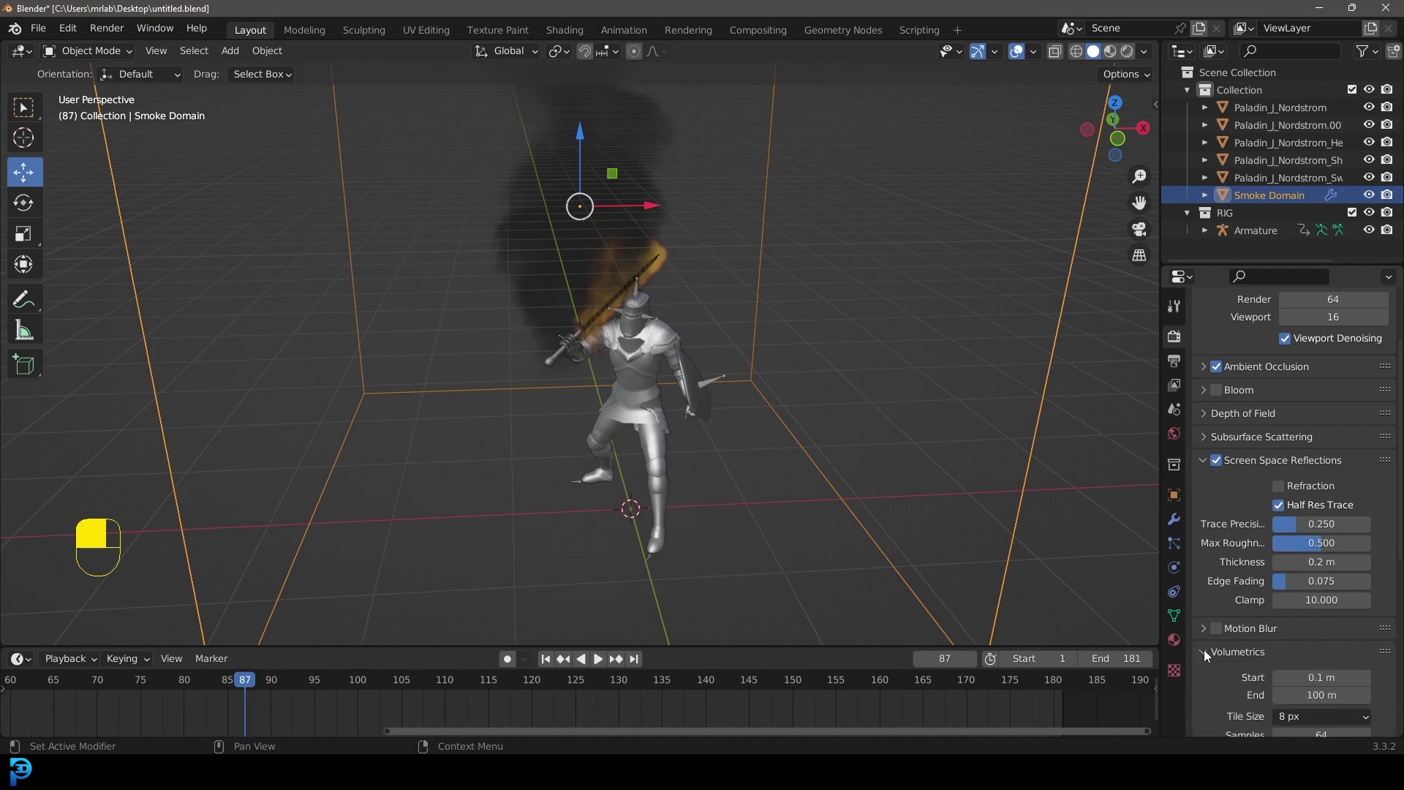
{"action": "scroll", "coordinate": [1208, 643], "scroll_direction": "down", "scroll_amount": 7}
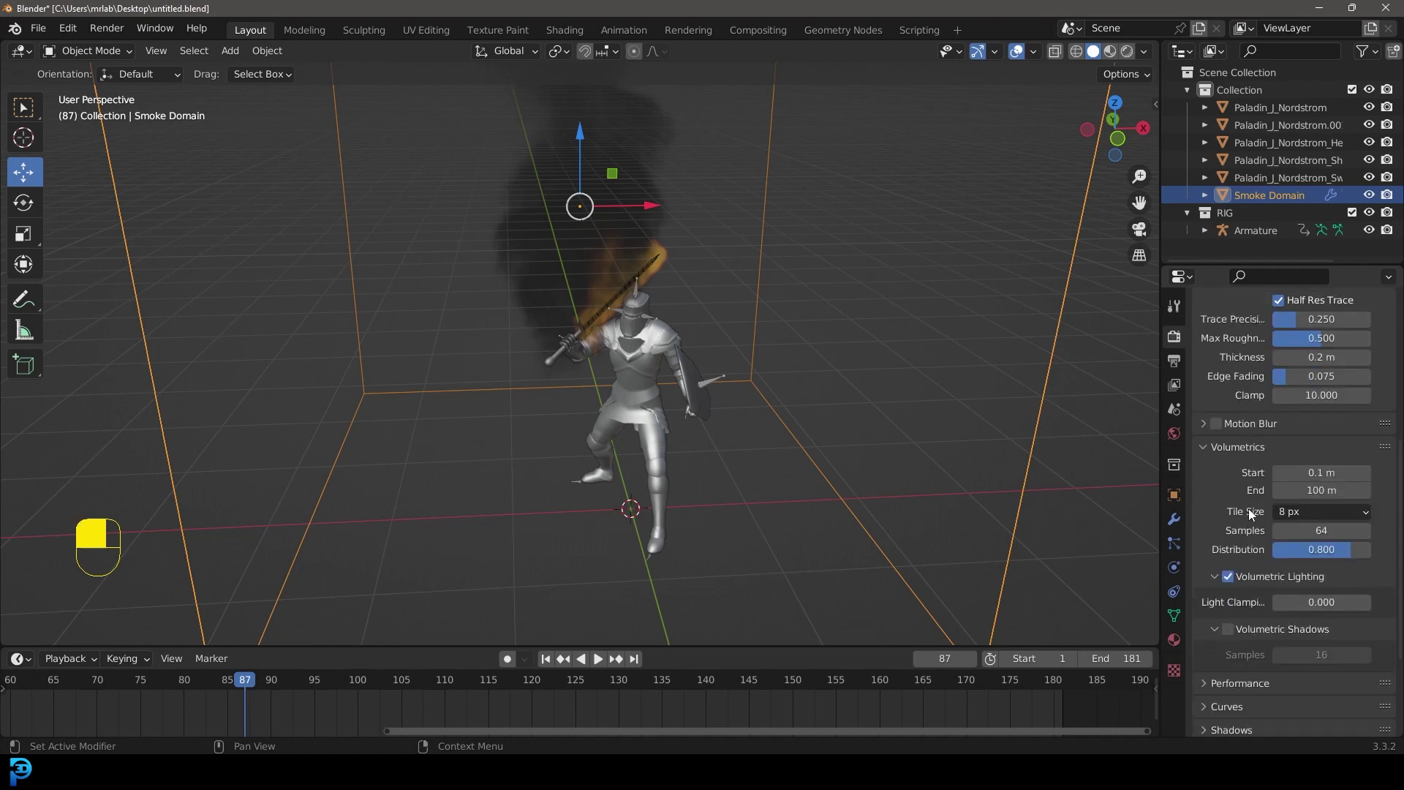
{"action": "left_click", "coordinate": [1298, 516]}
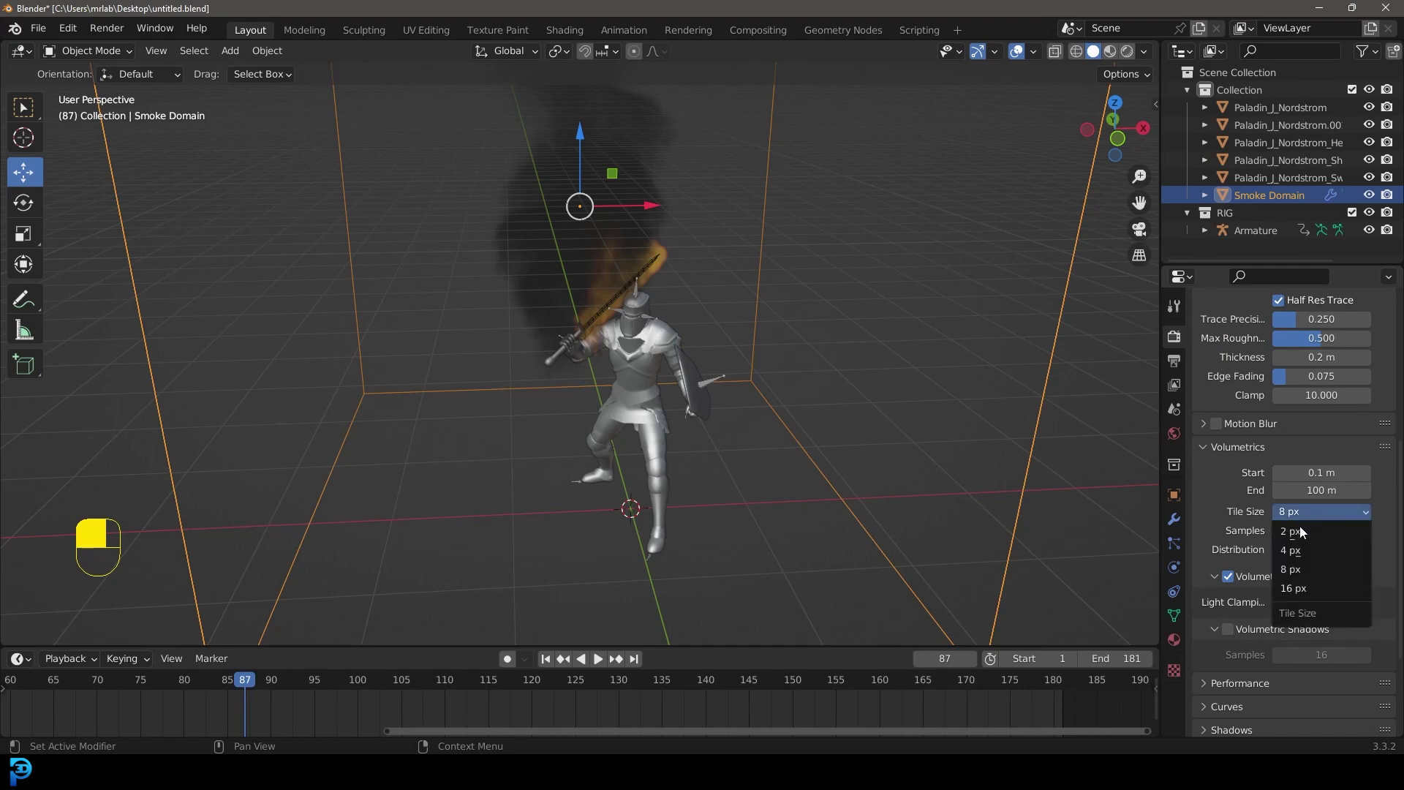
{"action": "left_click", "coordinate": [1301, 535]}
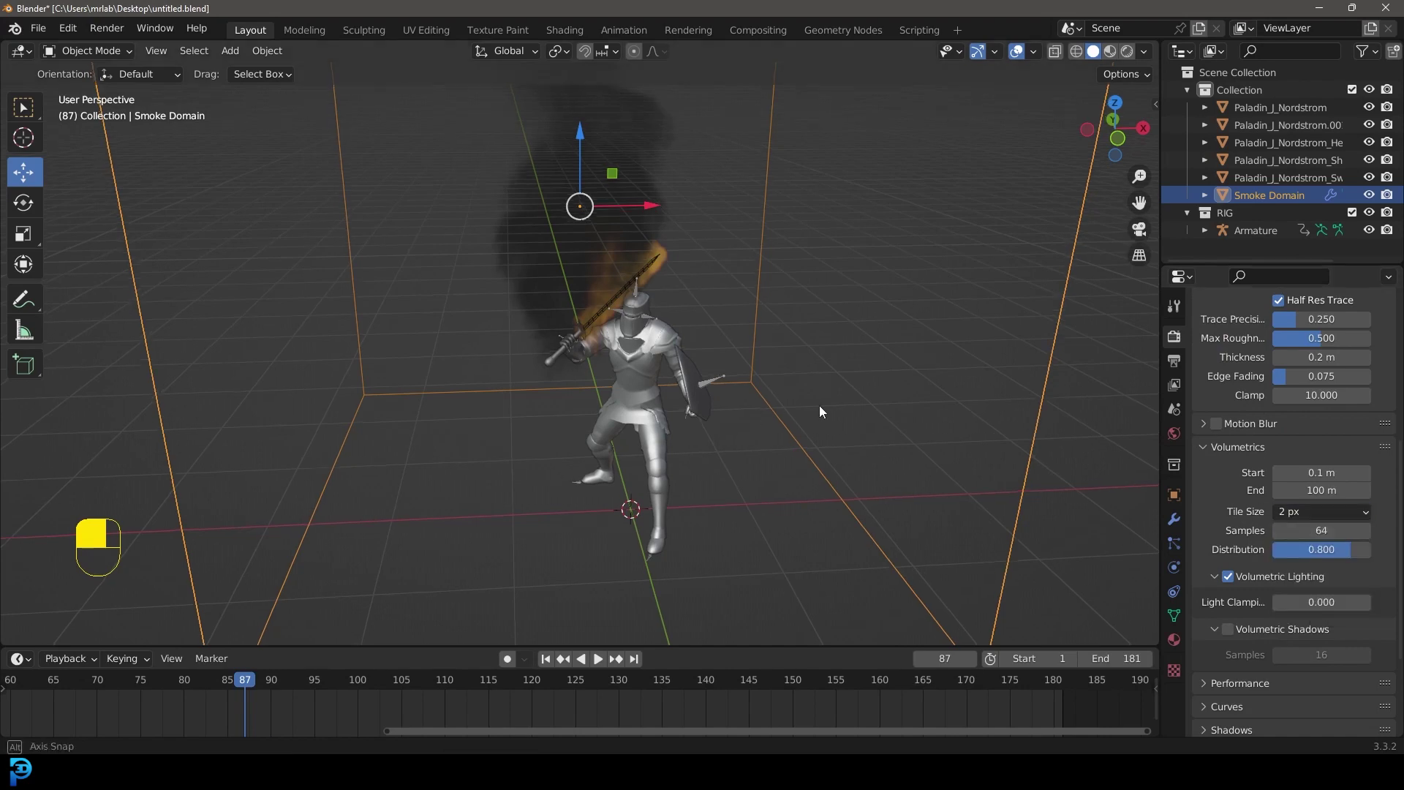
{"action": "scroll", "coordinate": [819, 405], "scroll_direction": "up", "scroll_amount": 2}
{"action": "left_click", "coordinate": [1283, 512]}
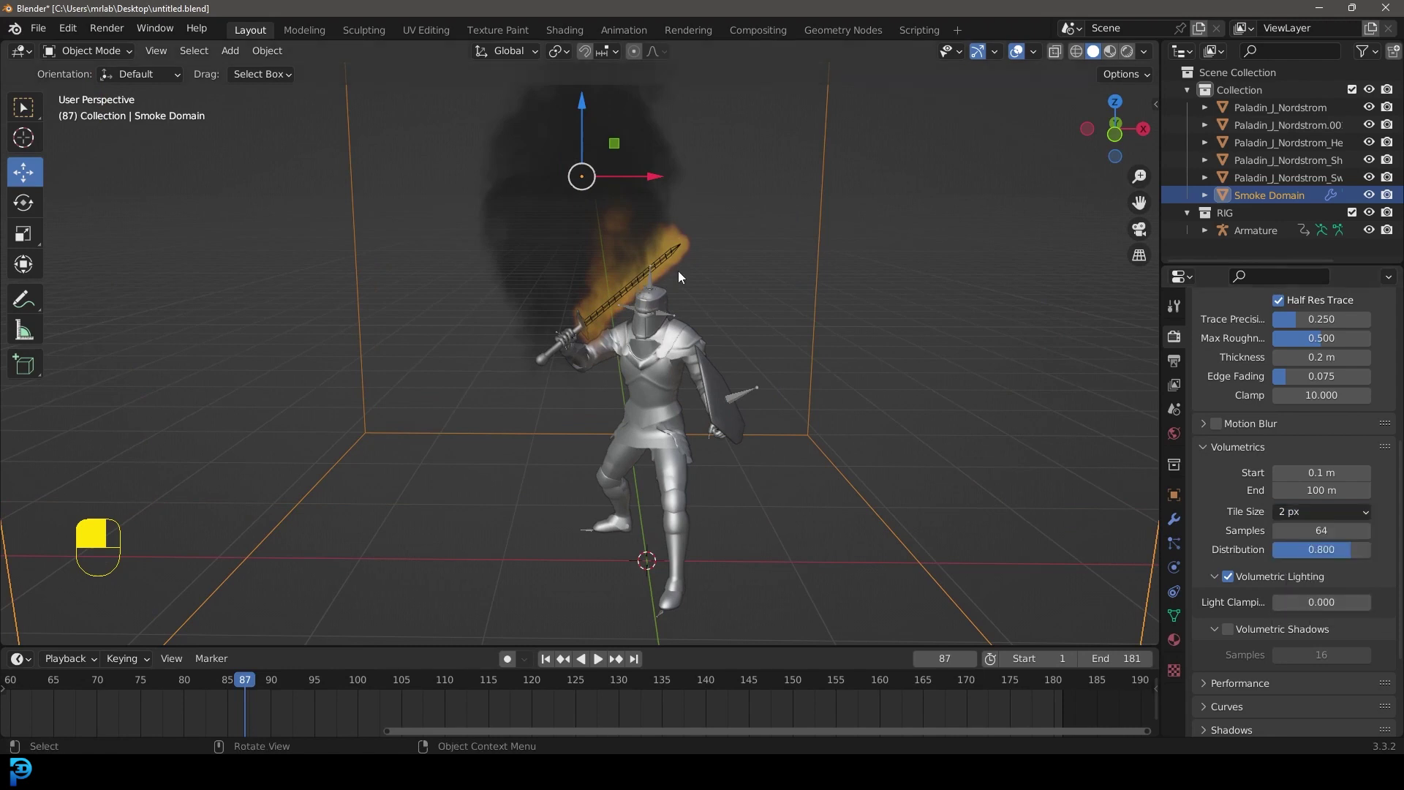
{"action": "left_click", "coordinate": [1297, 510]}
{"action": "left_click", "coordinate": [1298, 529]}
Set volumetric samples to 100 and exclude the RIG collection again.
{"action": "left_click", "coordinate": [1320, 529]}
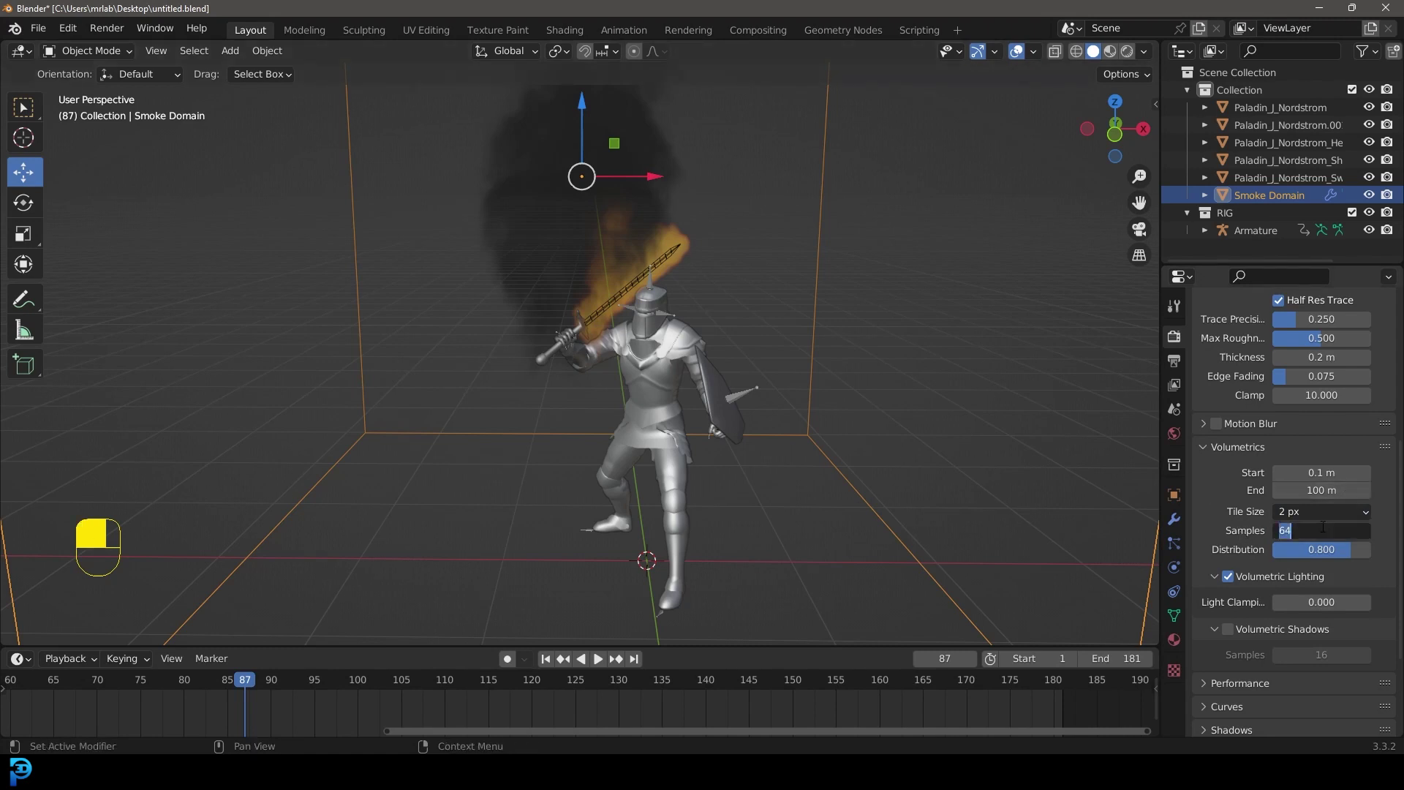
{"action": "type", "text": "100"}
{"action": "key", "text": "Return"}
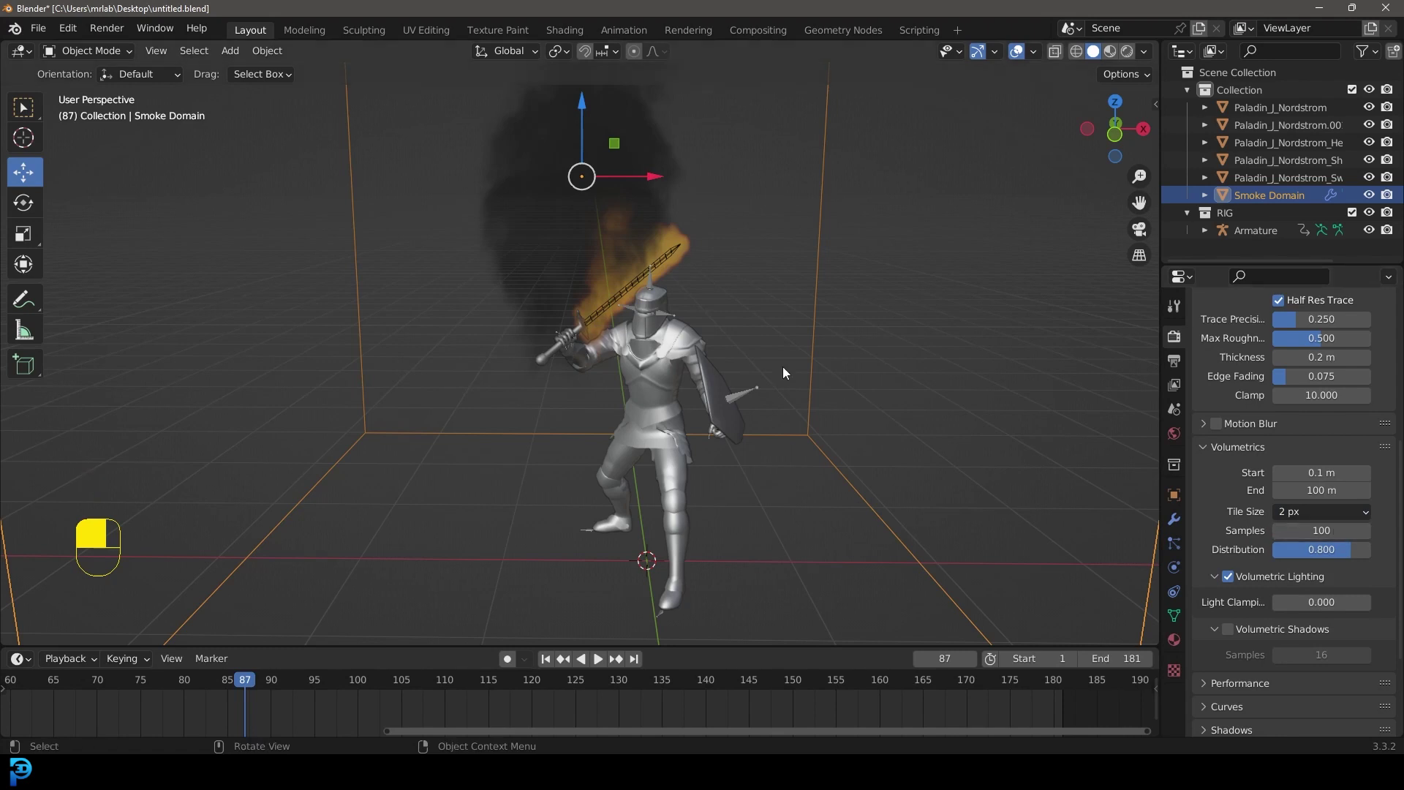
{"action": "left_click", "coordinate": [1352, 212]}
Add an area light to the scene from the front view of the knight.
{"action": "middle_click_drag", "start_coordinate": [816, 228], "coordinate": [699, 351]}
{"action": "key", "text": "KP_1"}
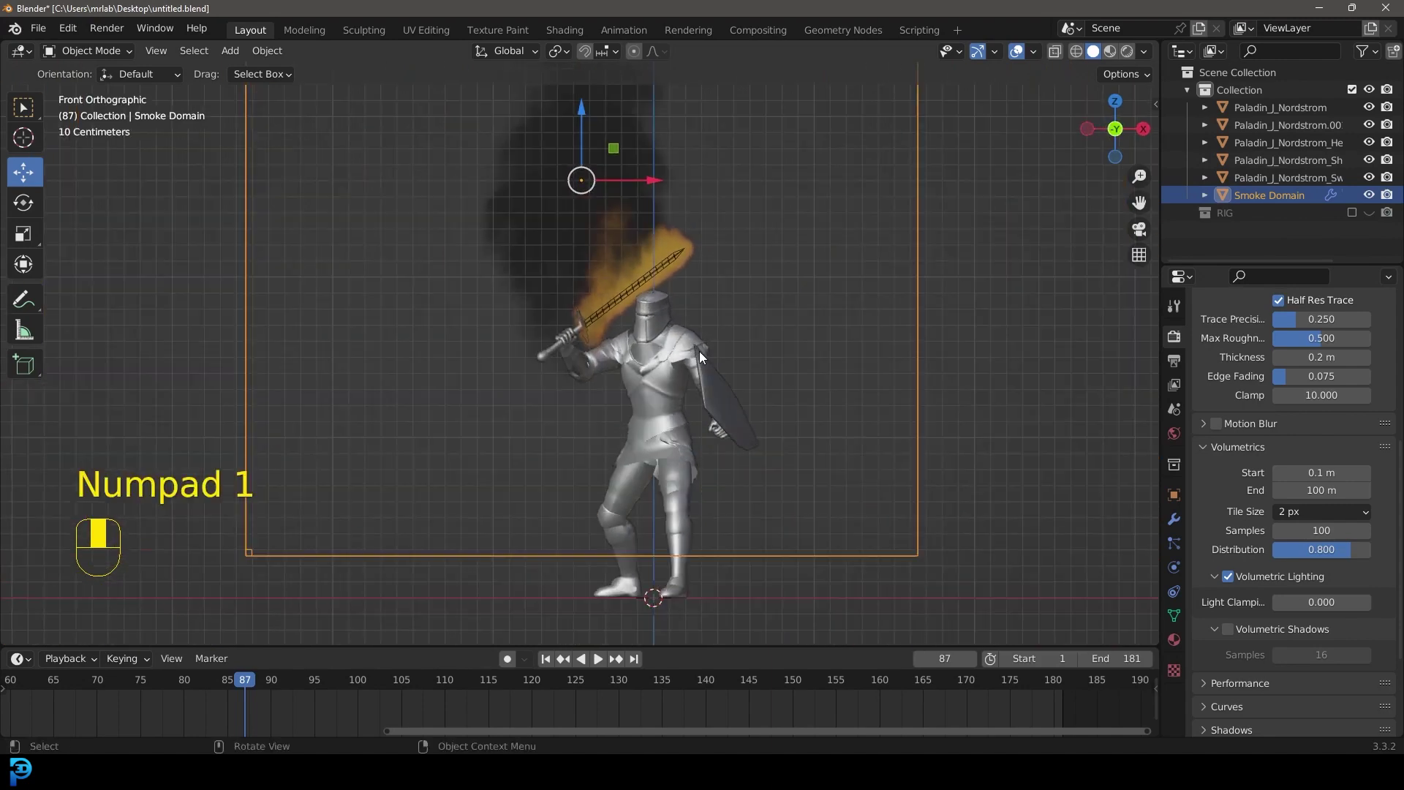
{"action": "scroll", "coordinate": [699, 351], "scroll_direction": "down", "scroll_amount": 3}
{"action": "scroll", "coordinate": [676, 322], "scroll_direction": "up", "scroll_amount": 1}
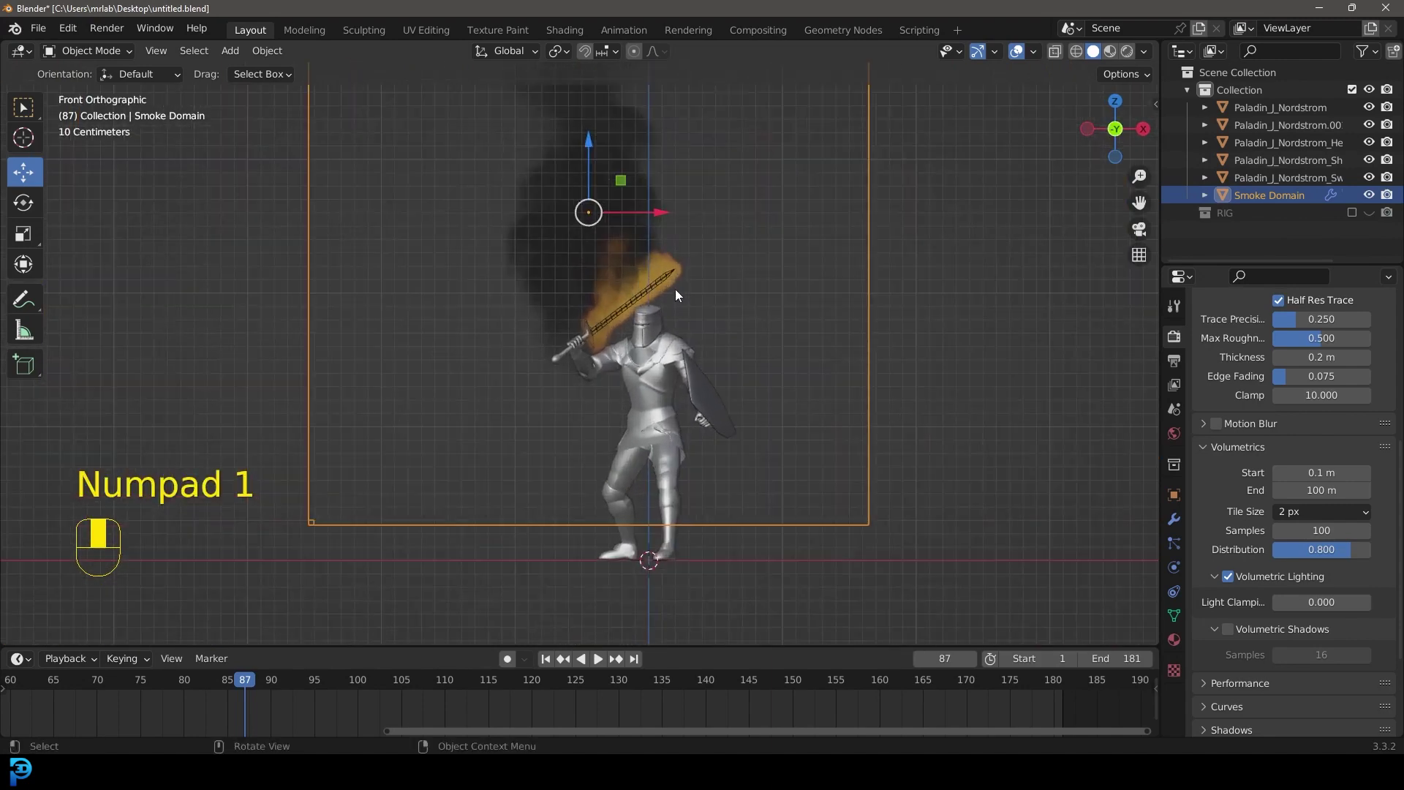
{"action": "key", "text": "shift+a"}
{"action": "mouse_move", "coordinate": [626, 501]}
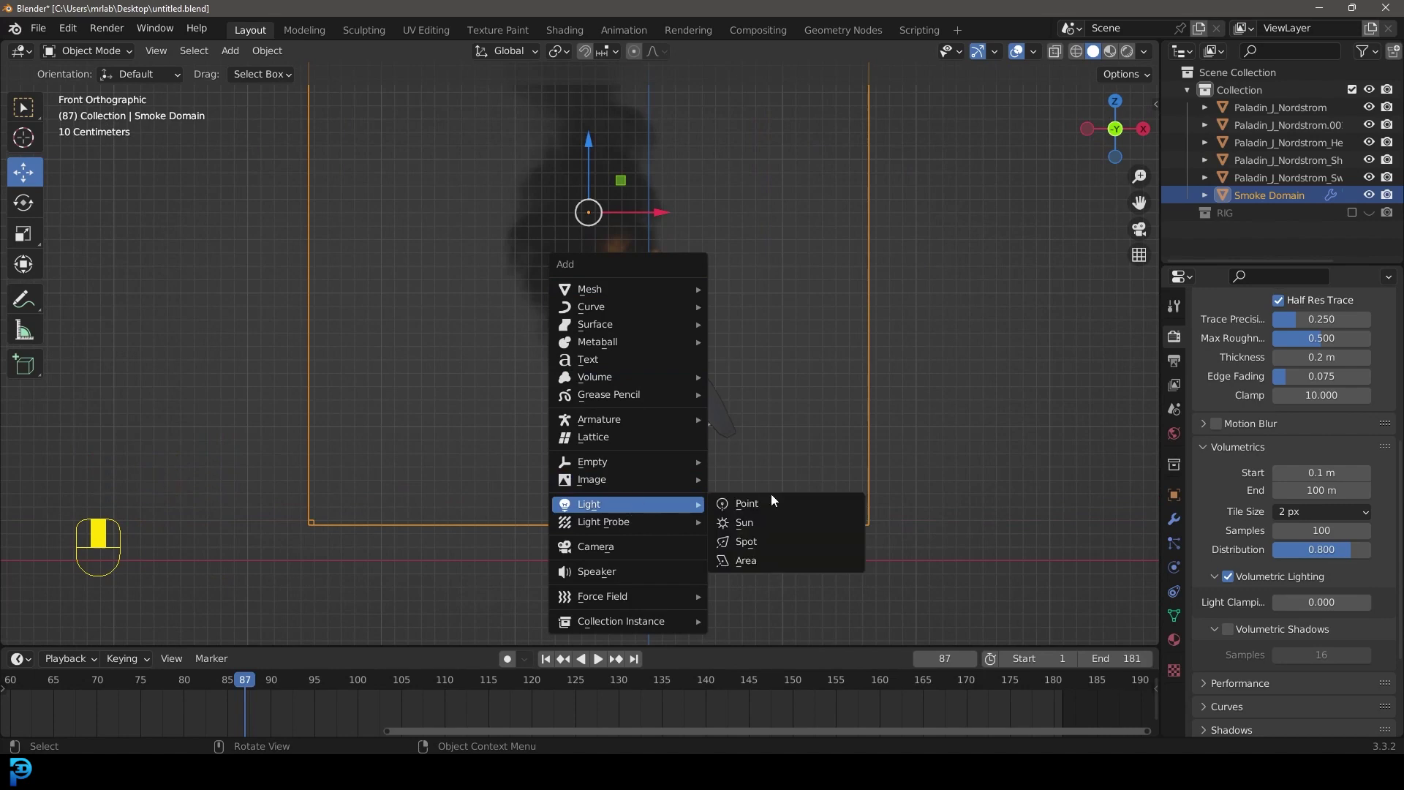
{"action": "left_click", "coordinate": [749, 562]}
{"action": "scroll", "coordinate": [674, 435], "scroll_direction": "down", "scroll_amount": 2}
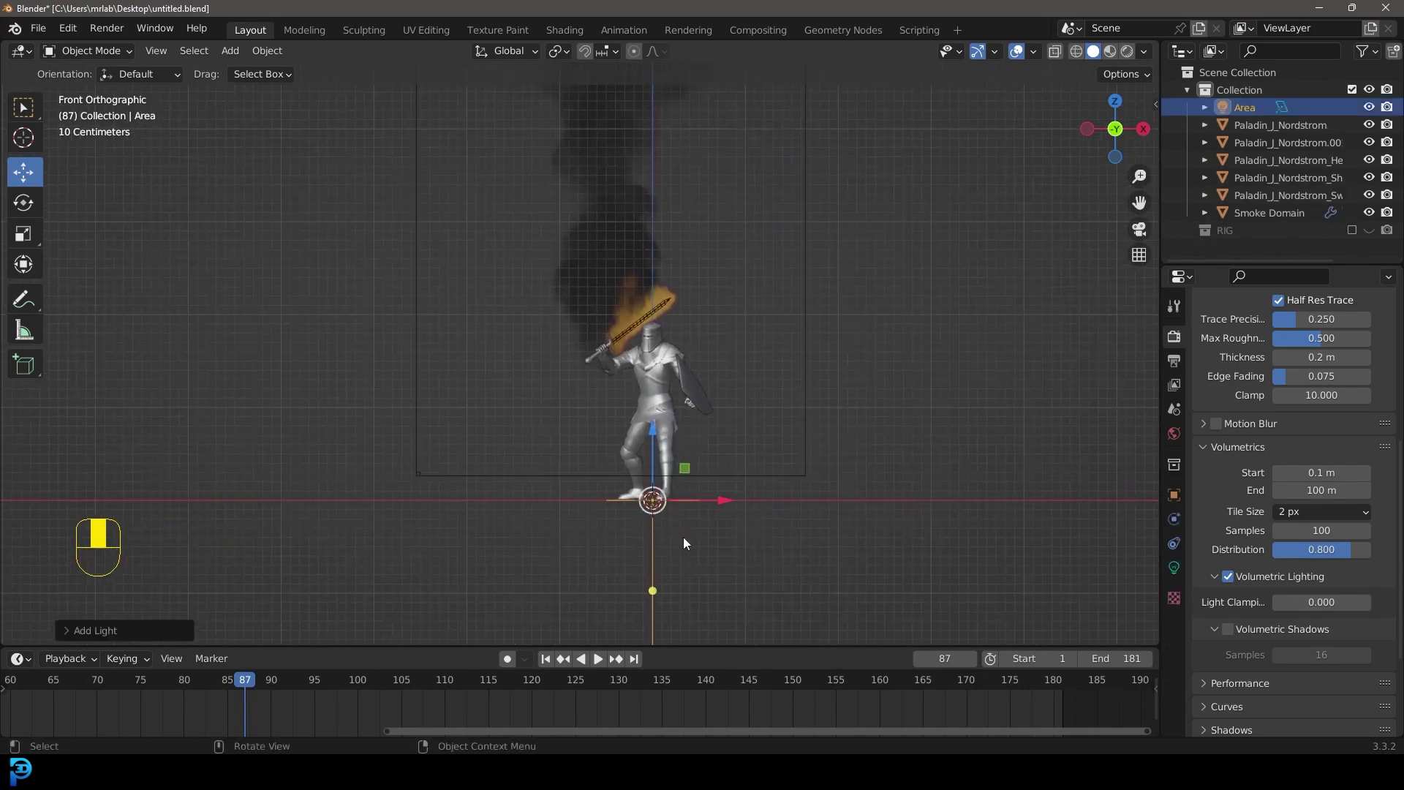
Move the area light up and right of the knight and tilt it toward him.
{"action": "key", "text": "g"}
{"action": "left_click", "coordinate": [861, 299]}
{"action": "key", "text": "r"}
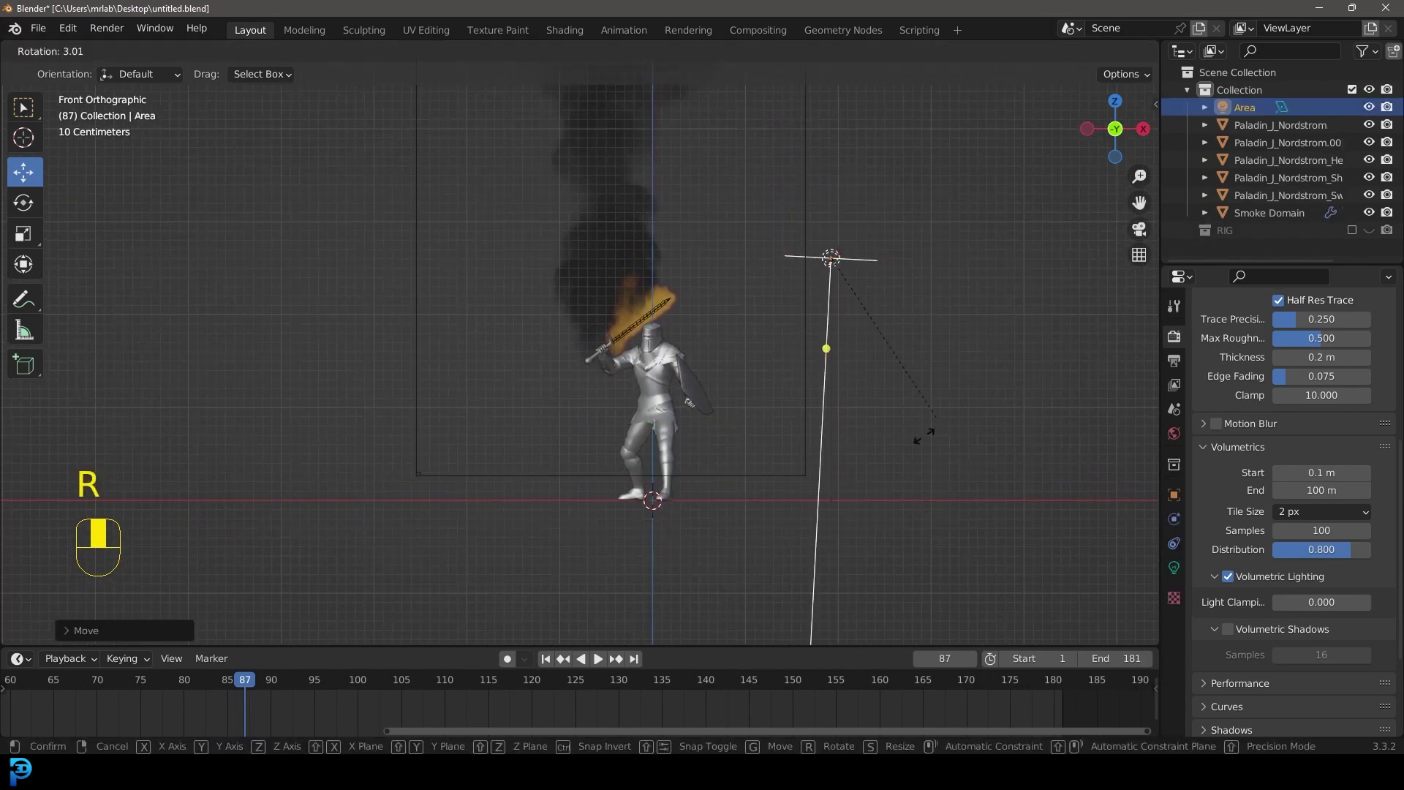
{"action": "left_click", "coordinate": [740, 410]}
{"action": "scroll", "coordinate": [738, 395], "scroll_direction": "up", "scroll_amount": 3}
{"action": "middle_click_drag", "start_coordinate": [737, 379], "coordinate": [711, 346], "text": "shift"}
{"action": "scroll", "coordinate": [717, 330], "scroll_direction": "up", "scroll_amount": 3}
{"action": "scroll", "coordinate": [739, 318], "scroll_direction": "down", "scroll_amount": 3}
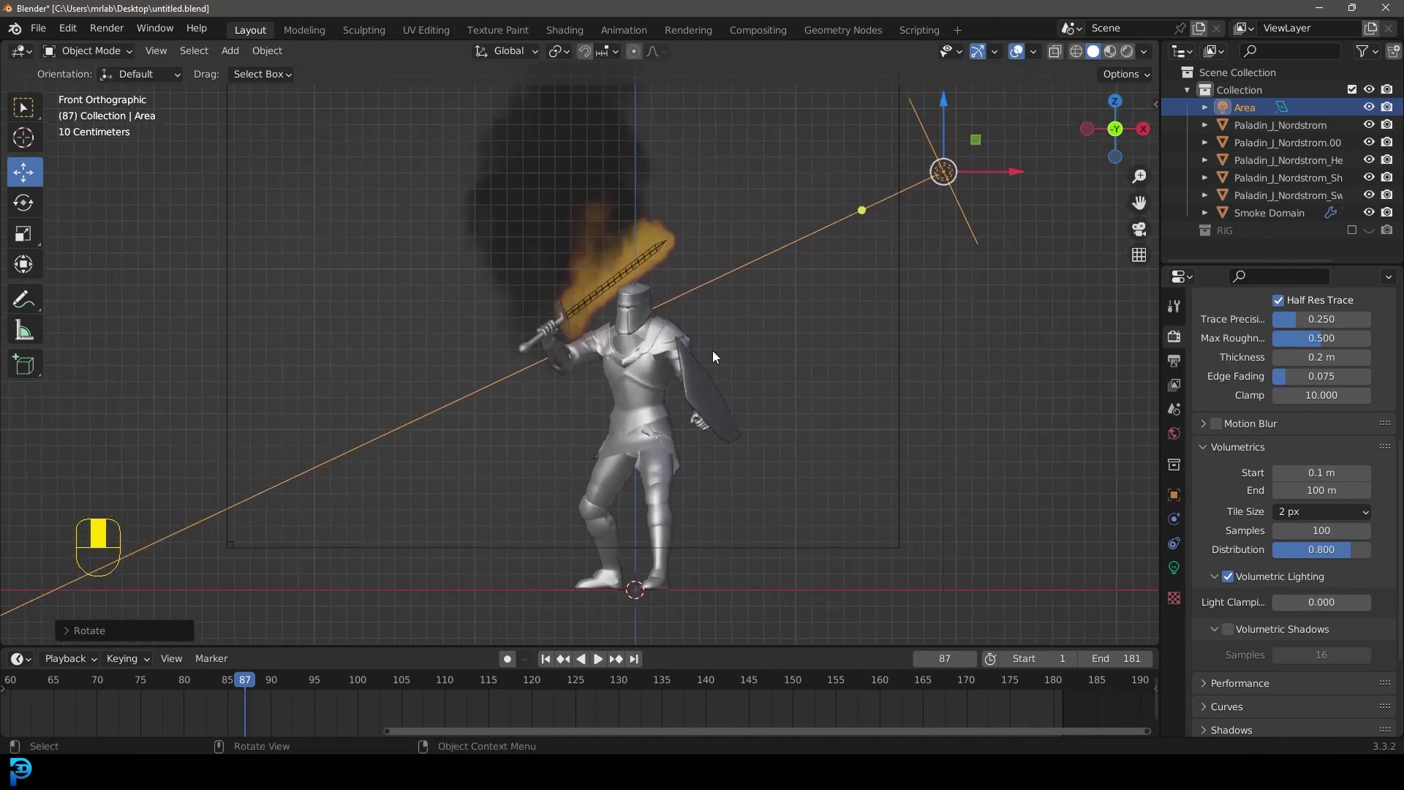
Switch the viewport to Rendered shading and set the area light power to 150 W.
{"action": "key", "text": "z"}
{"action": "left_click", "coordinate": [724, 251]}
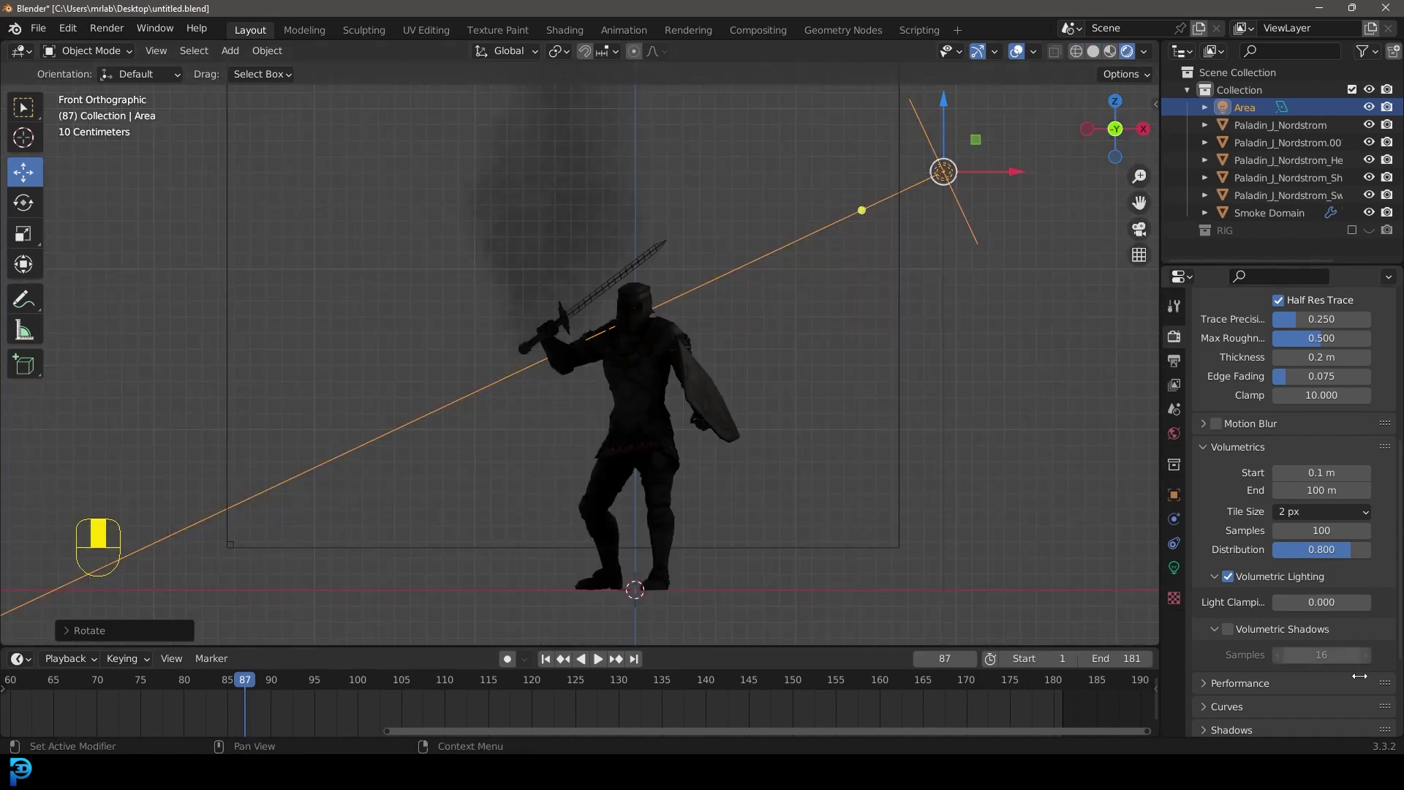
{"action": "left_click", "coordinate": [1174, 568]}
{"action": "left_click", "coordinate": [1296, 450]}
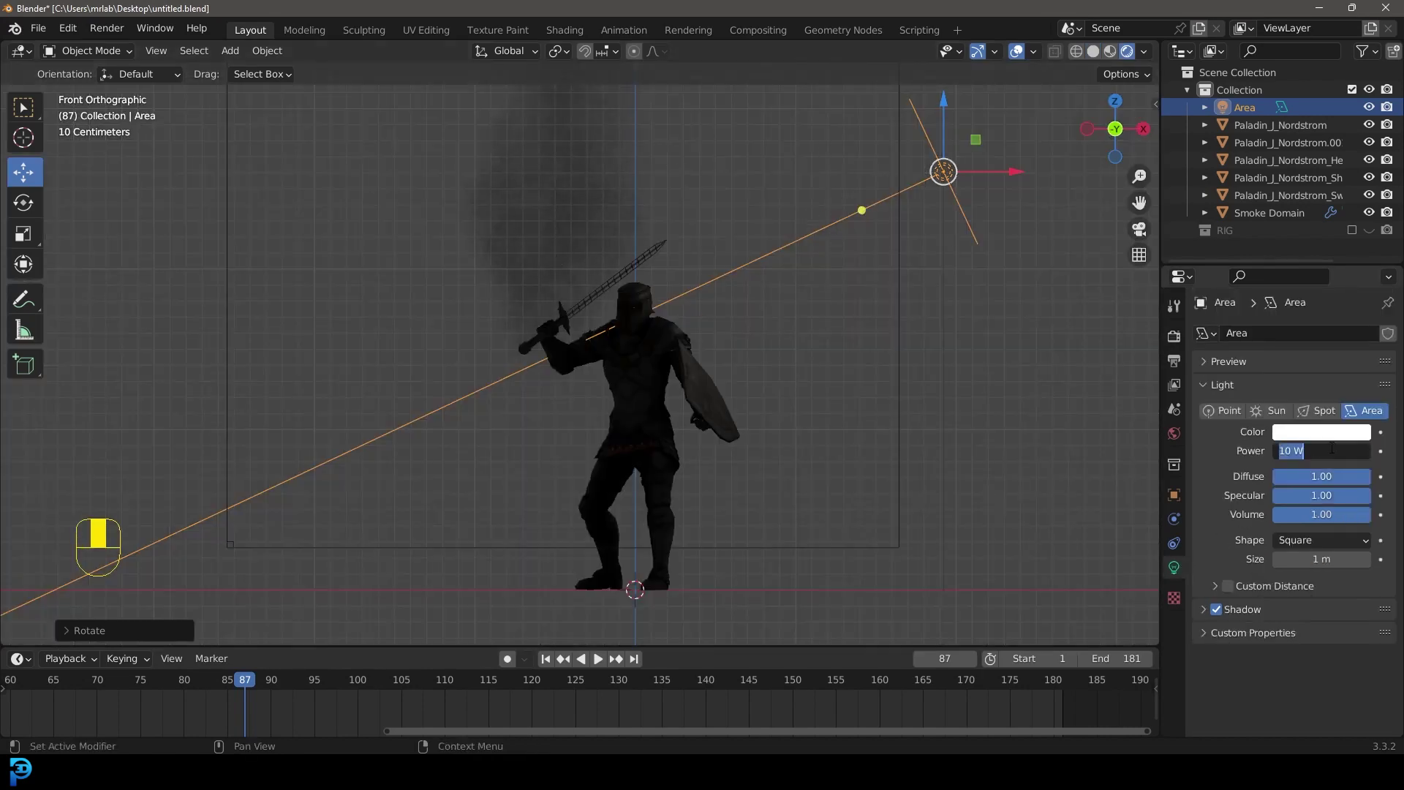
{"action": "type", "text": "150"}
{"action": "key", "text": "Return"}
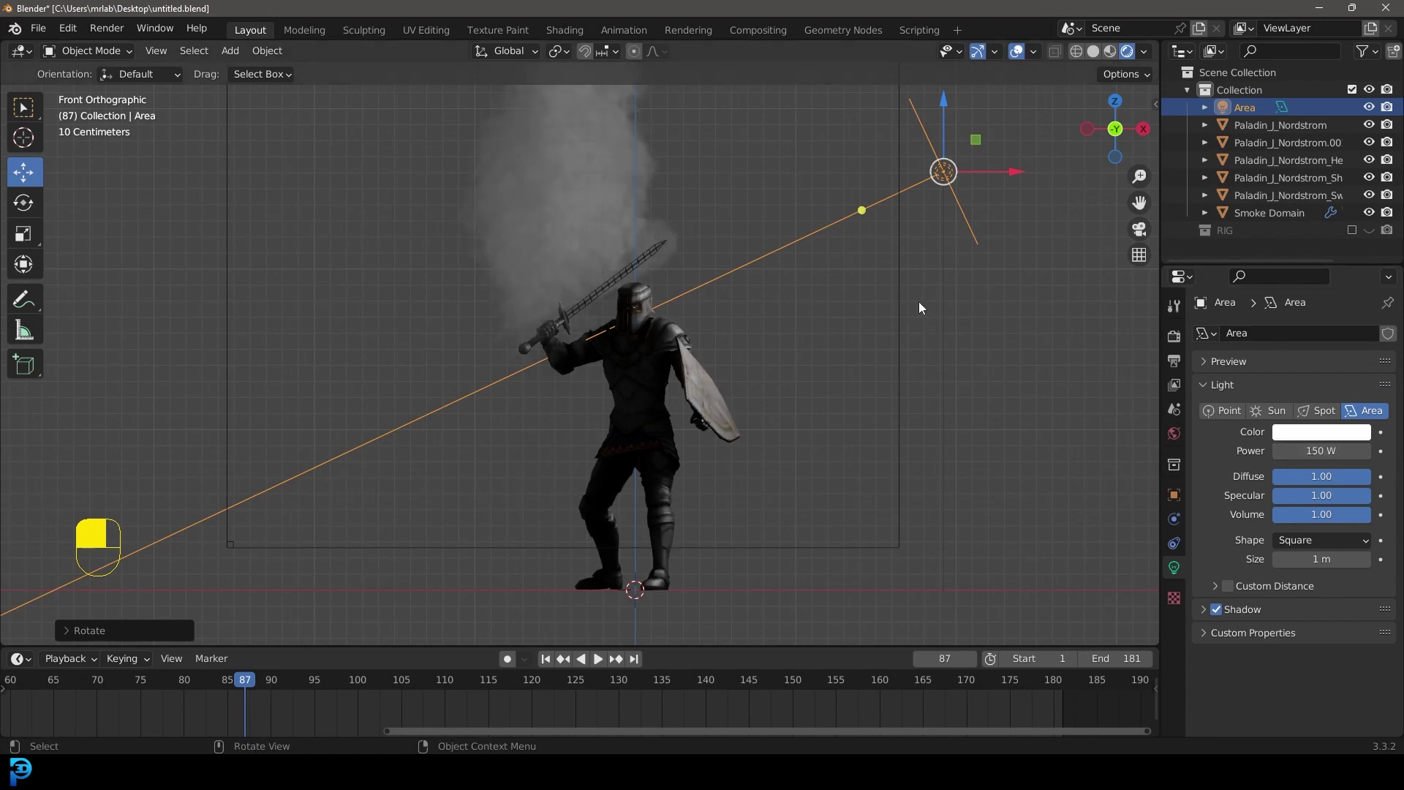
Duplicate the area light as Area.001, placed down-left and rotated toward the knight.
{"action": "key", "text": "KP_7"}
{"action": "scroll", "coordinate": [854, 262], "scroll_direction": "down", "scroll_amount": 2}
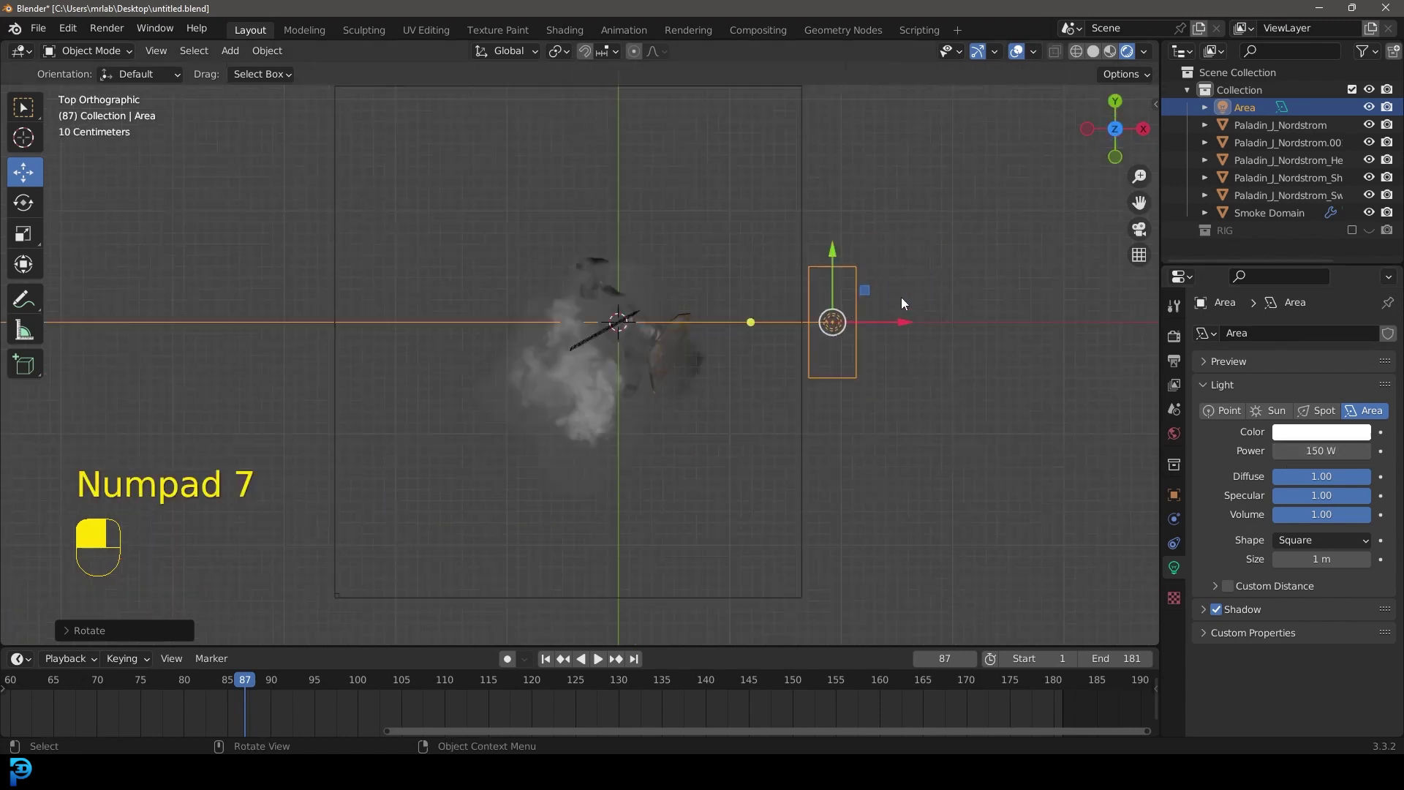
{"action": "key", "text": "shift+d"}
{"action": "left_click", "coordinate": [401, 382]}
{"action": "key", "text": "r"}
{"action": "left_click", "coordinate": [792, 241]}
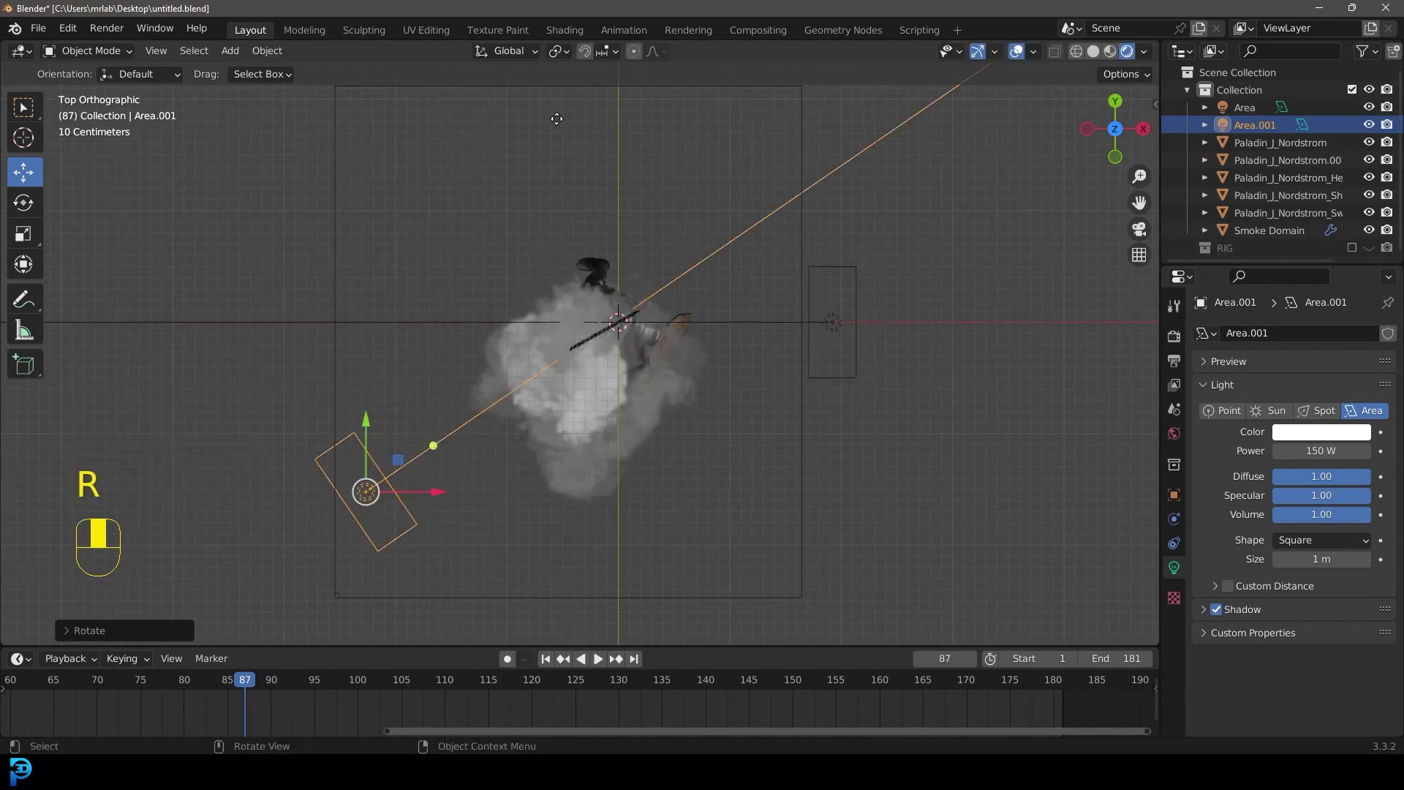
{"action": "key", "text": "KP_1"}
{"action": "scroll", "coordinate": [688, 238], "scroll_direction": "up", "scroll_amount": 4}
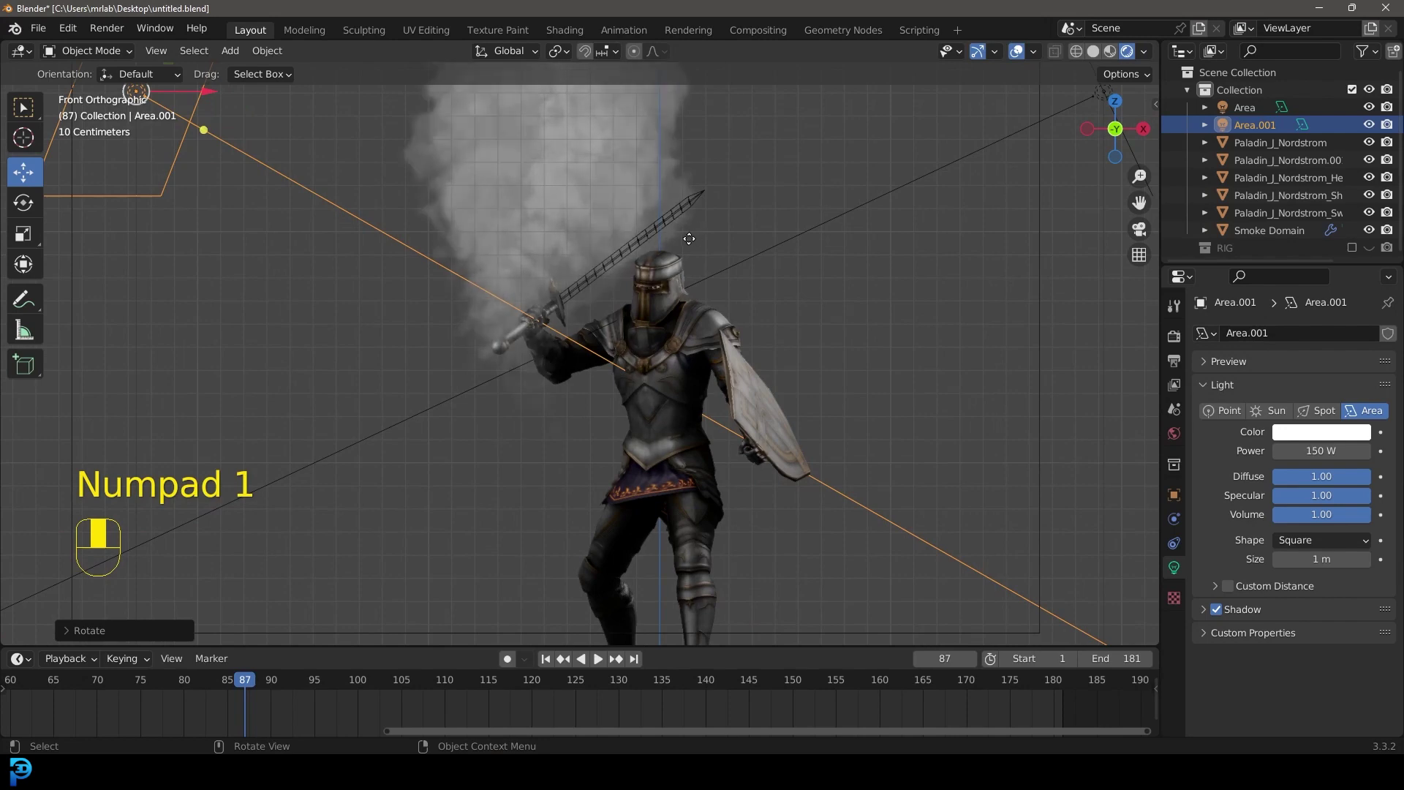
{"action": "left_click", "coordinate": [1174, 433]}
{"action": "left_click", "coordinate": [1309, 447]}
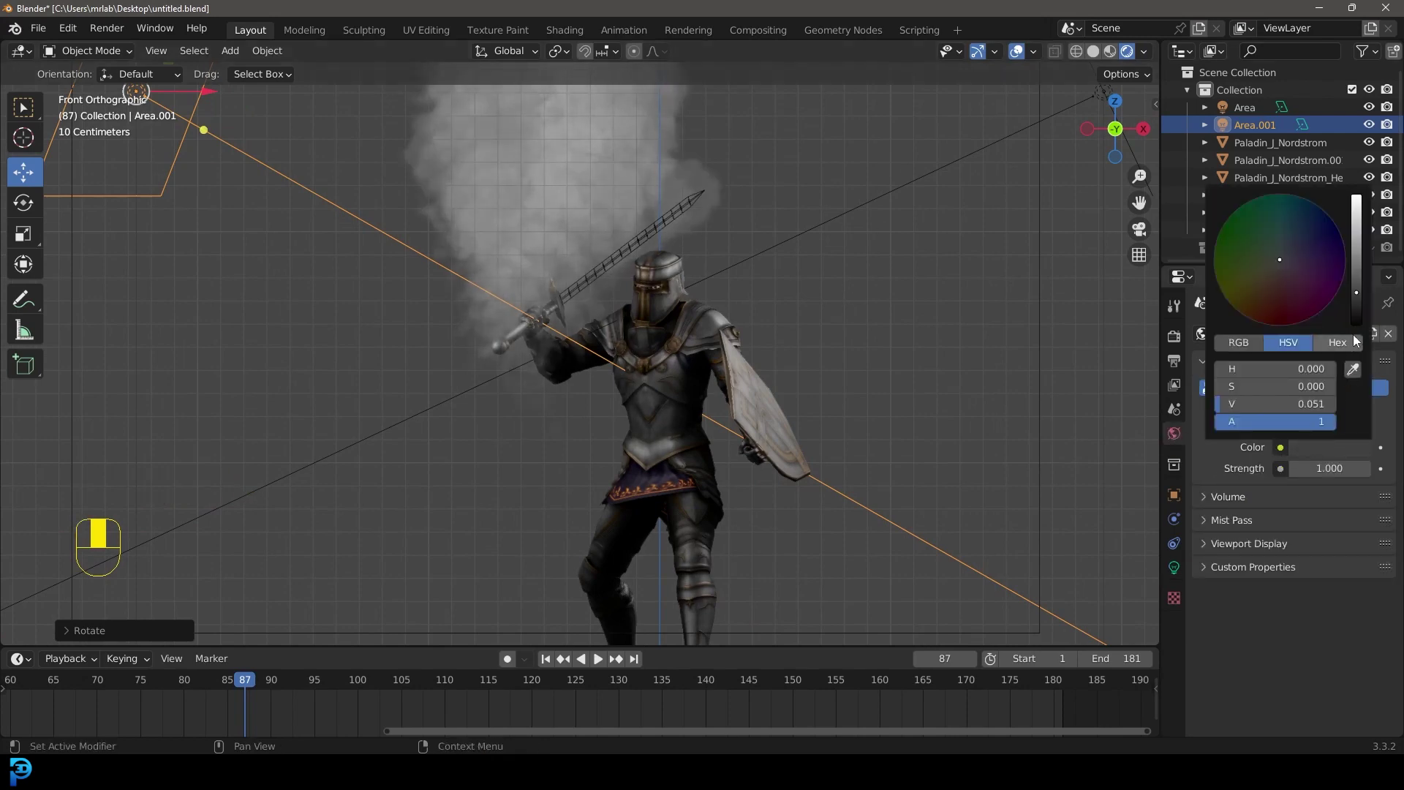
Darken the world background to near black, then select the smoke domain box.
{"action": "left_click_drag", "start_coordinate": [1354, 301], "coordinate": [1356, 319]}
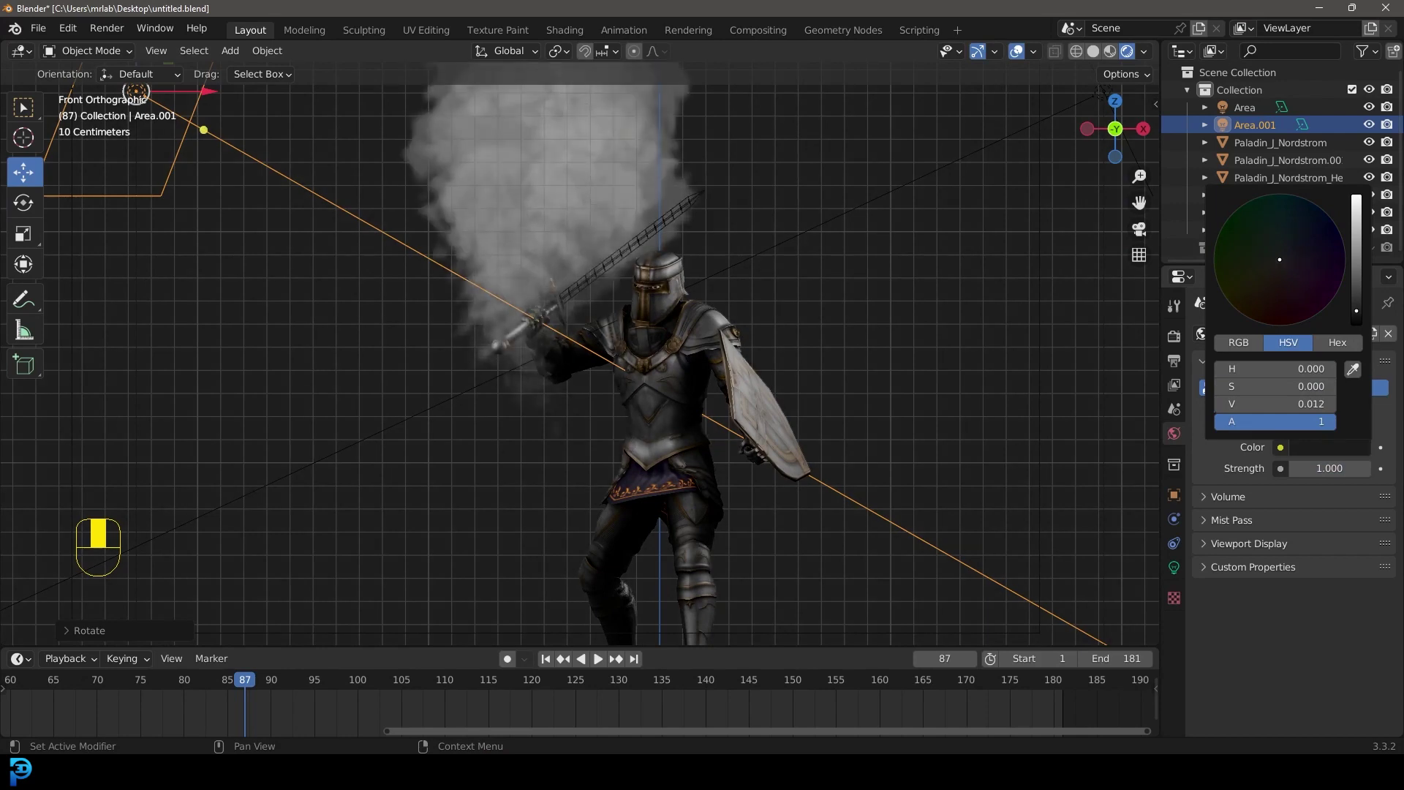
{"action": "middle_click_drag", "start_coordinate": [599, 235], "coordinate": [762, 270], "text": "shift"}
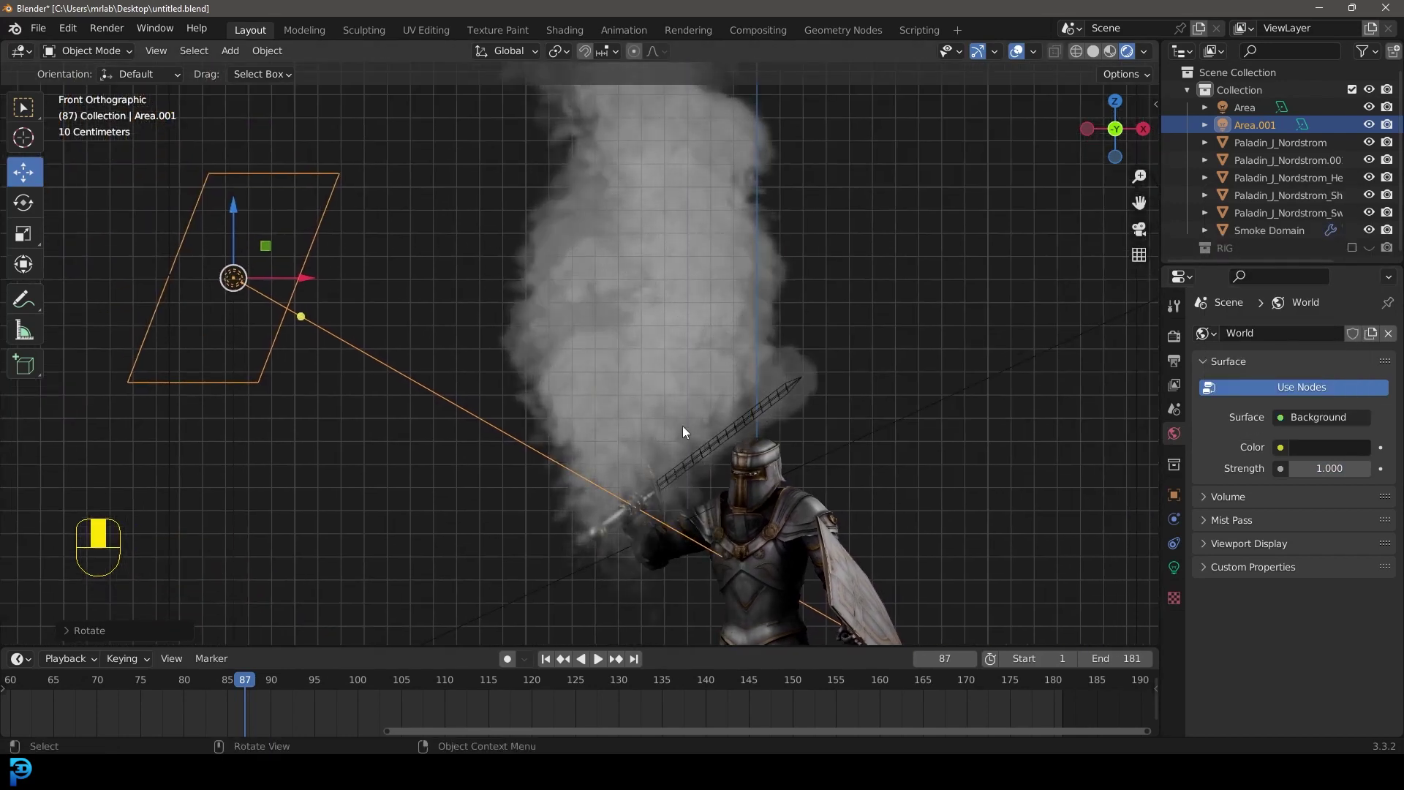
{"action": "left_click", "coordinate": [775, 396]}
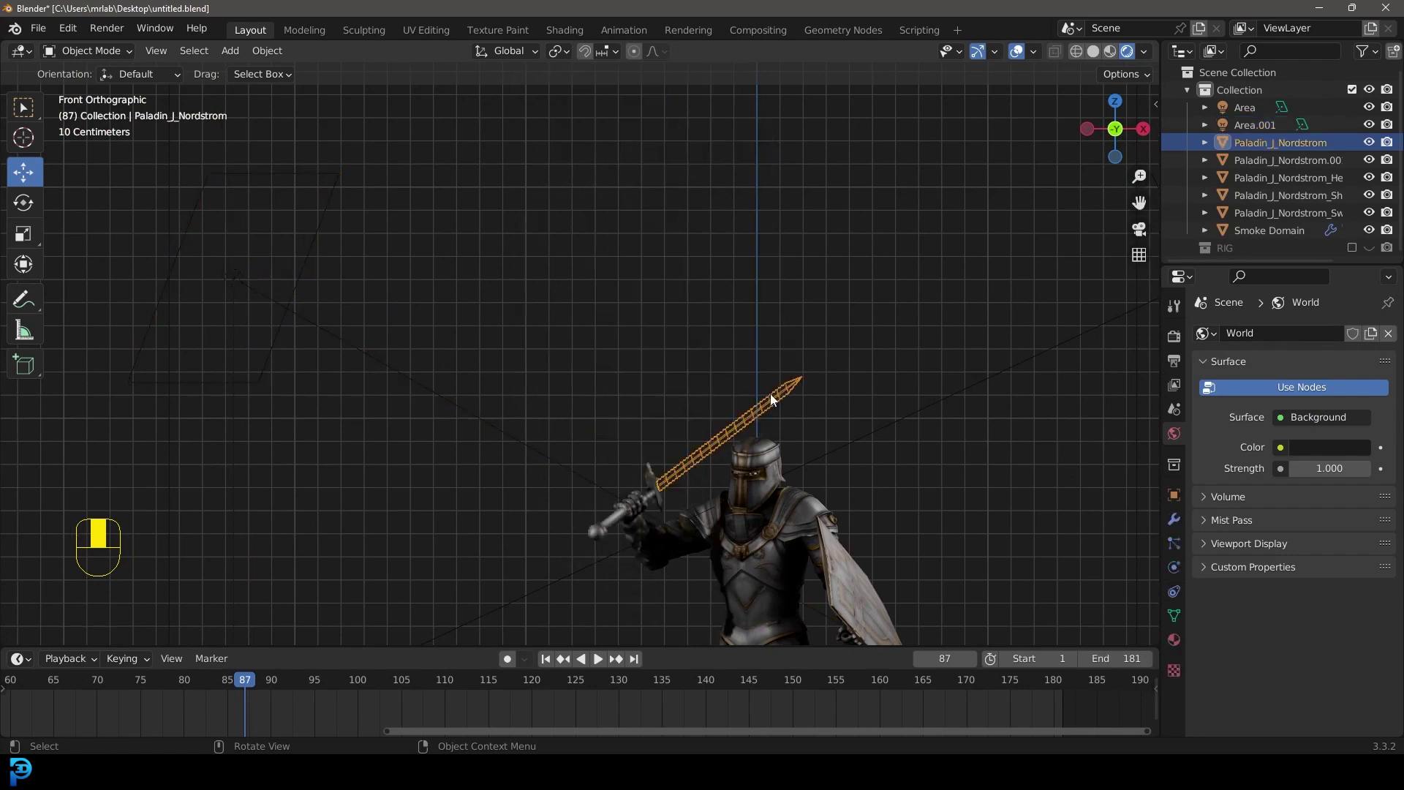
{"action": "scroll", "coordinate": [748, 296], "scroll_direction": "down", "scroll_amount": 5}
{"action": "middle_click_drag", "start_coordinate": [749, 295], "coordinate": [760, 217]}
{"action": "left_click", "coordinate": [769, 142]}
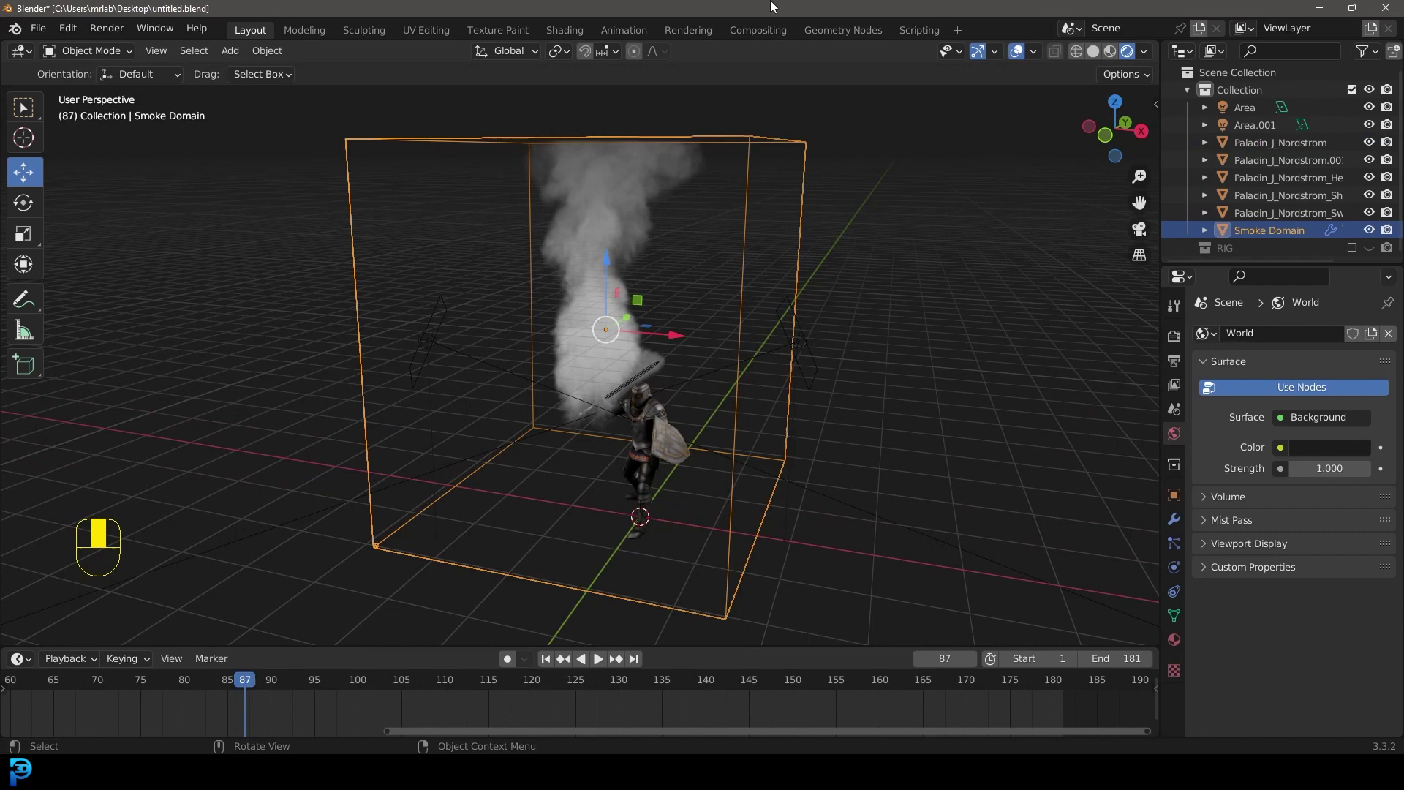
Switch to the Shading workspace and reposition the smoke's Principled Volume node.
{"action": "left_click", "coordinate": [568, 28]}
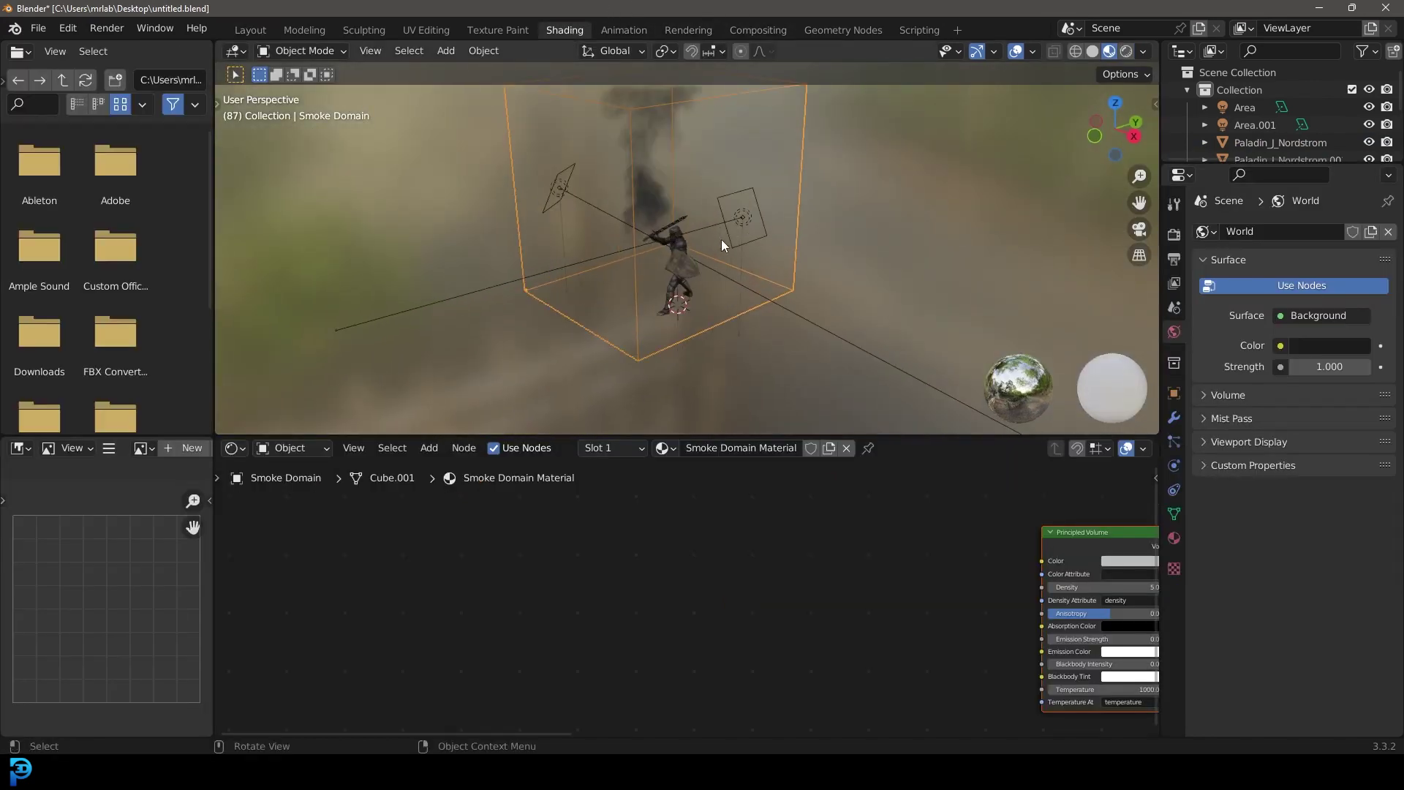
{"action": "middle_click_drag", "start_coordinate": [964, 675], "coordinate": [904, 625]}
{"action": "scroll", "coordinate": [986, 562], "scroll_direction": "up", "scroll_amount": 1}
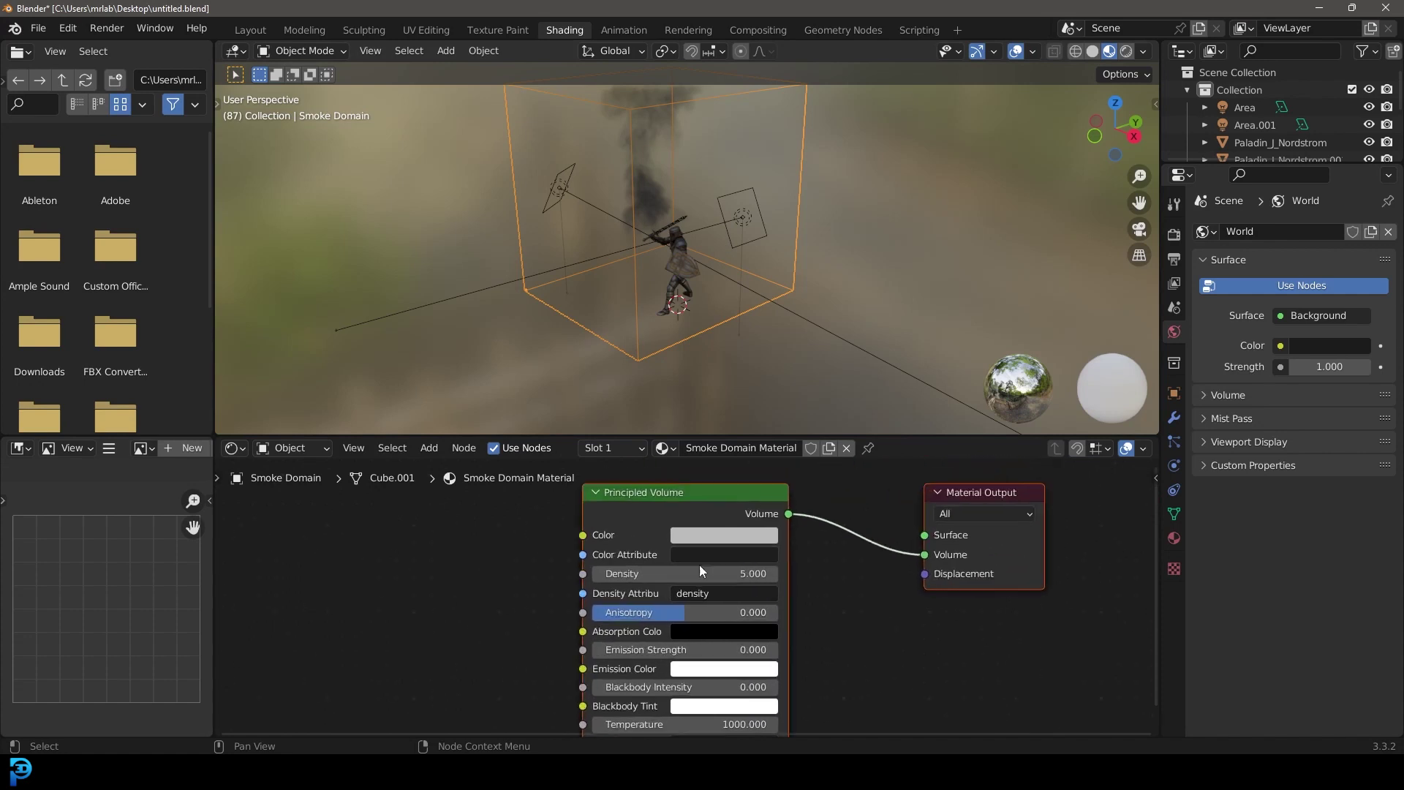
{"action": "middle_click_drag", "start_coordinate": [653, 241], "coordinate": [661, 220]}
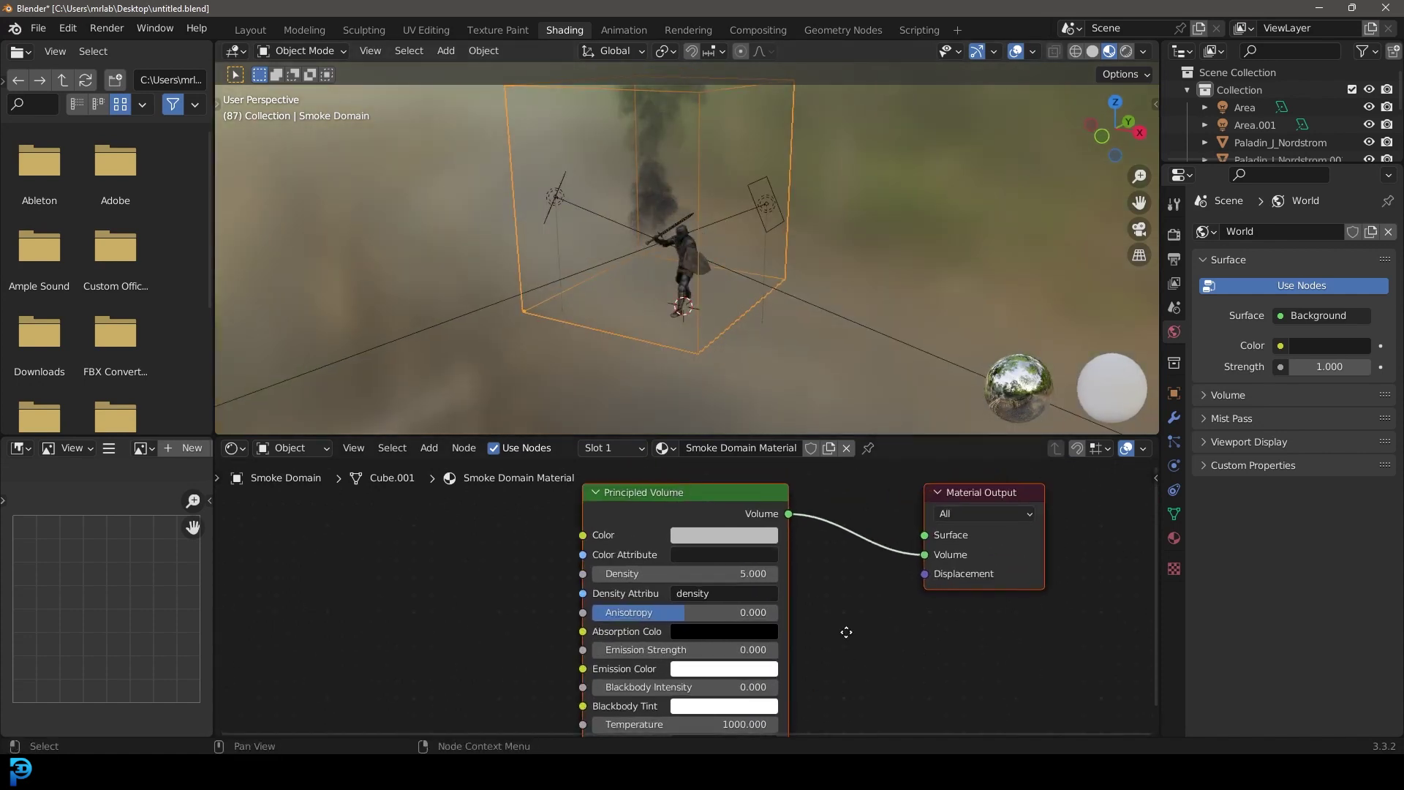
{"action": "scroll", "coordinate": [695, 585], "scroll_direction": "down", "scroll_amount": 4, "text": "shift"}
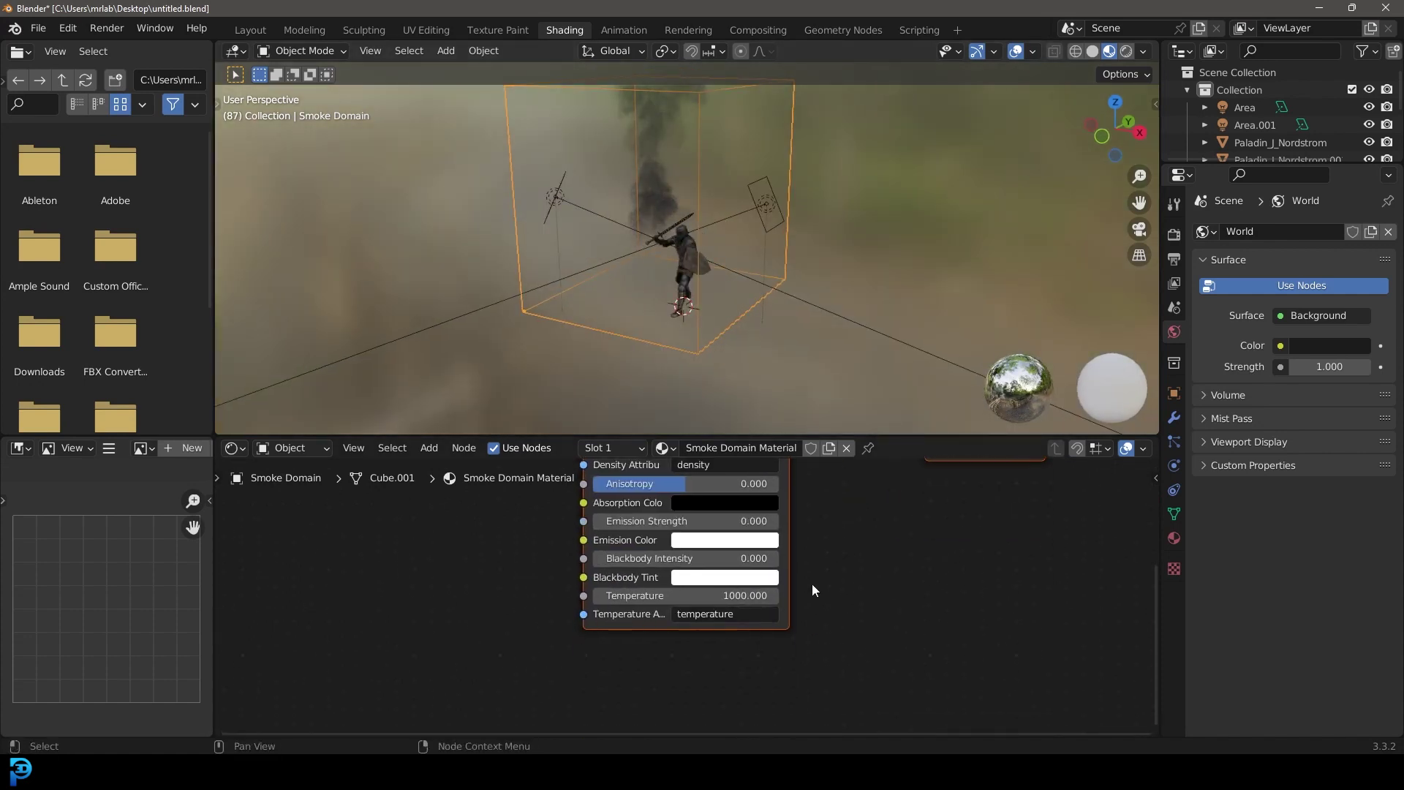
{"action": "key", "text": "g"}
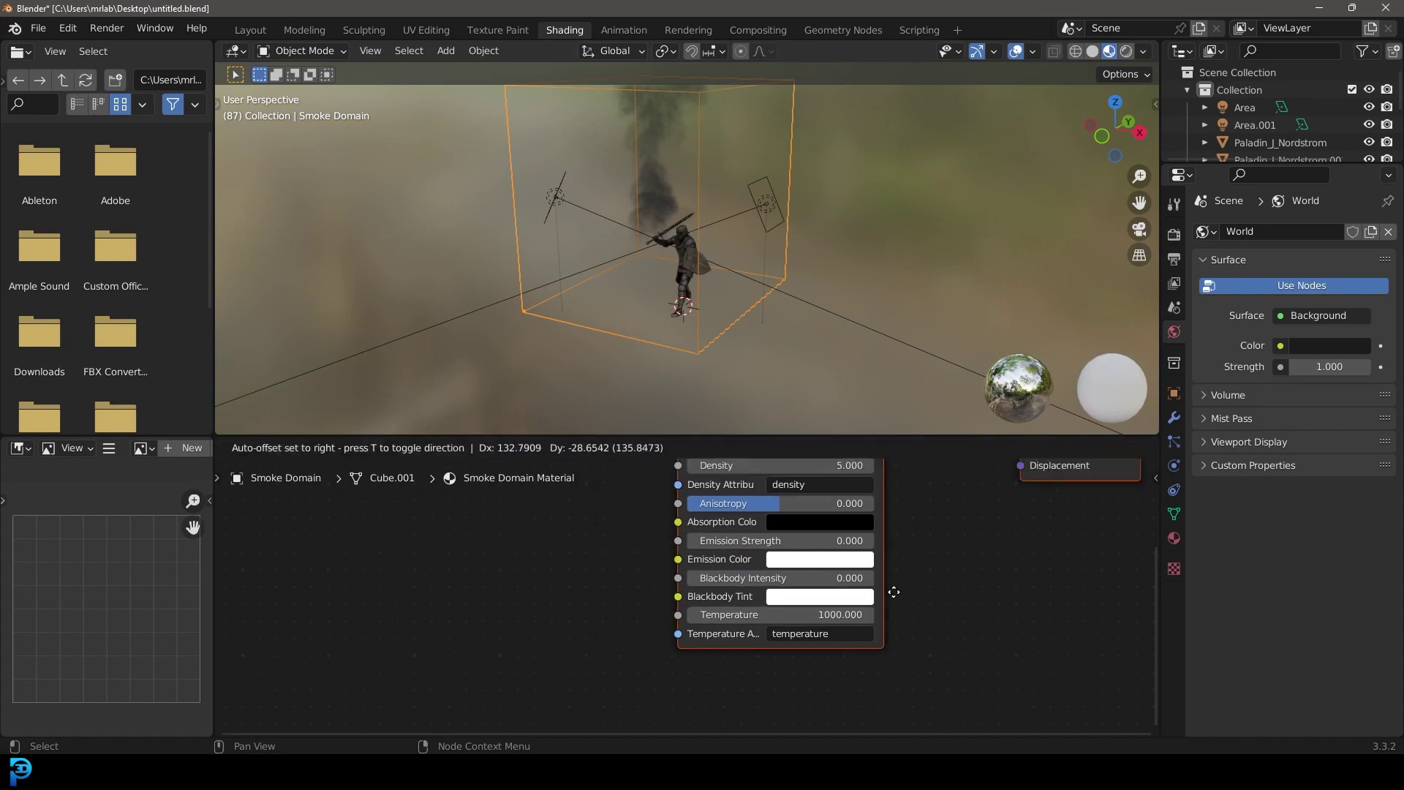
{"action": "left_click", "coordinate": [693, 594]}
{"action": "key", "text": "g"}
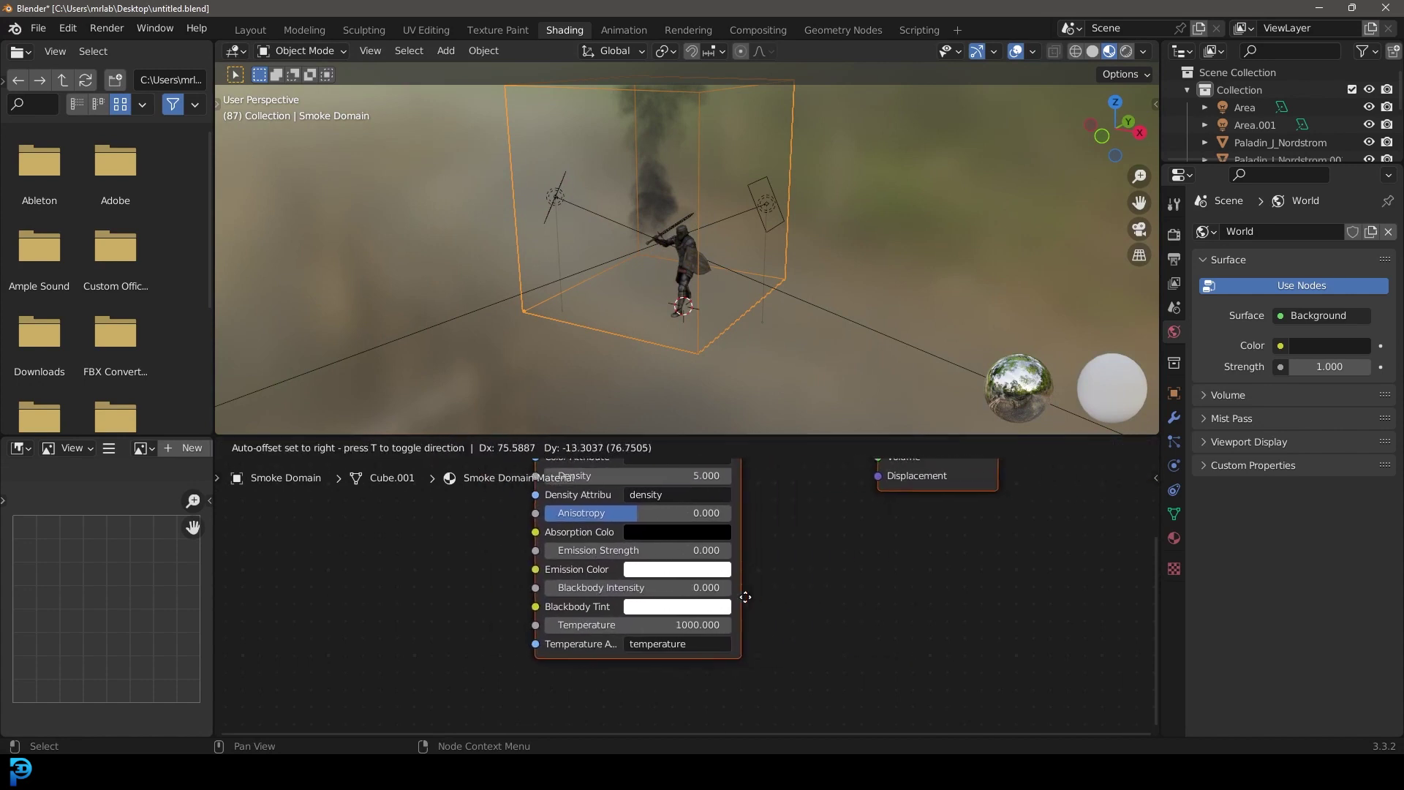
{"action": "left_click", "coordinate": [612, 643]}
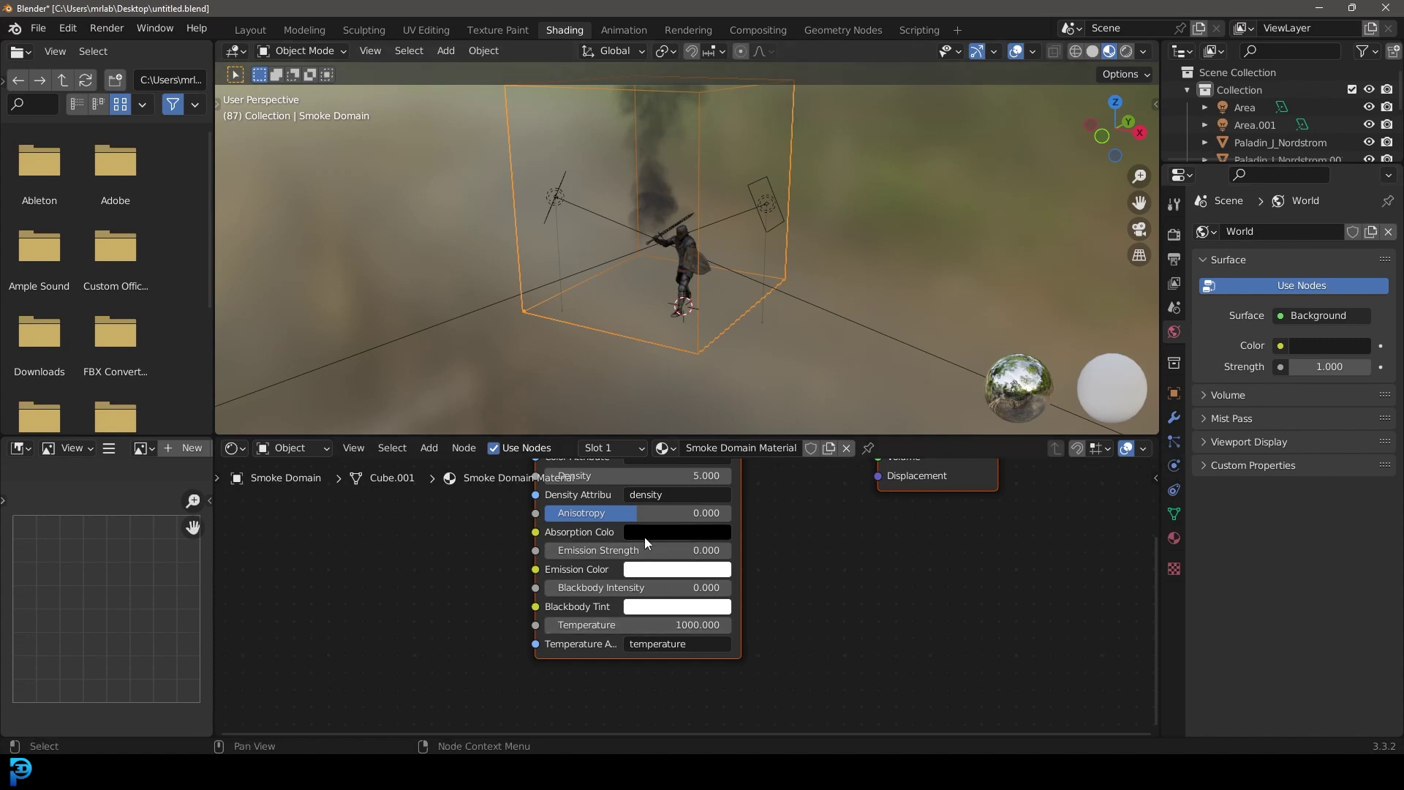
Frame the smoke domain from the front in Rendered shading beside the node's lower inputs.
{"action": "scroll", "coordinate": [756, 523], "scroll_direction": "up", "scroll_amount": 3, "text": "shift"}
{"action": "scroll", "coordinate": [799, 612], "scroll_direction": "up", "scroll_amount": 2, "text": "shift"}
{"action": "scroll", "coordinate": [837, 546], "scroll_direction": "up", "scroll_amount": 2}
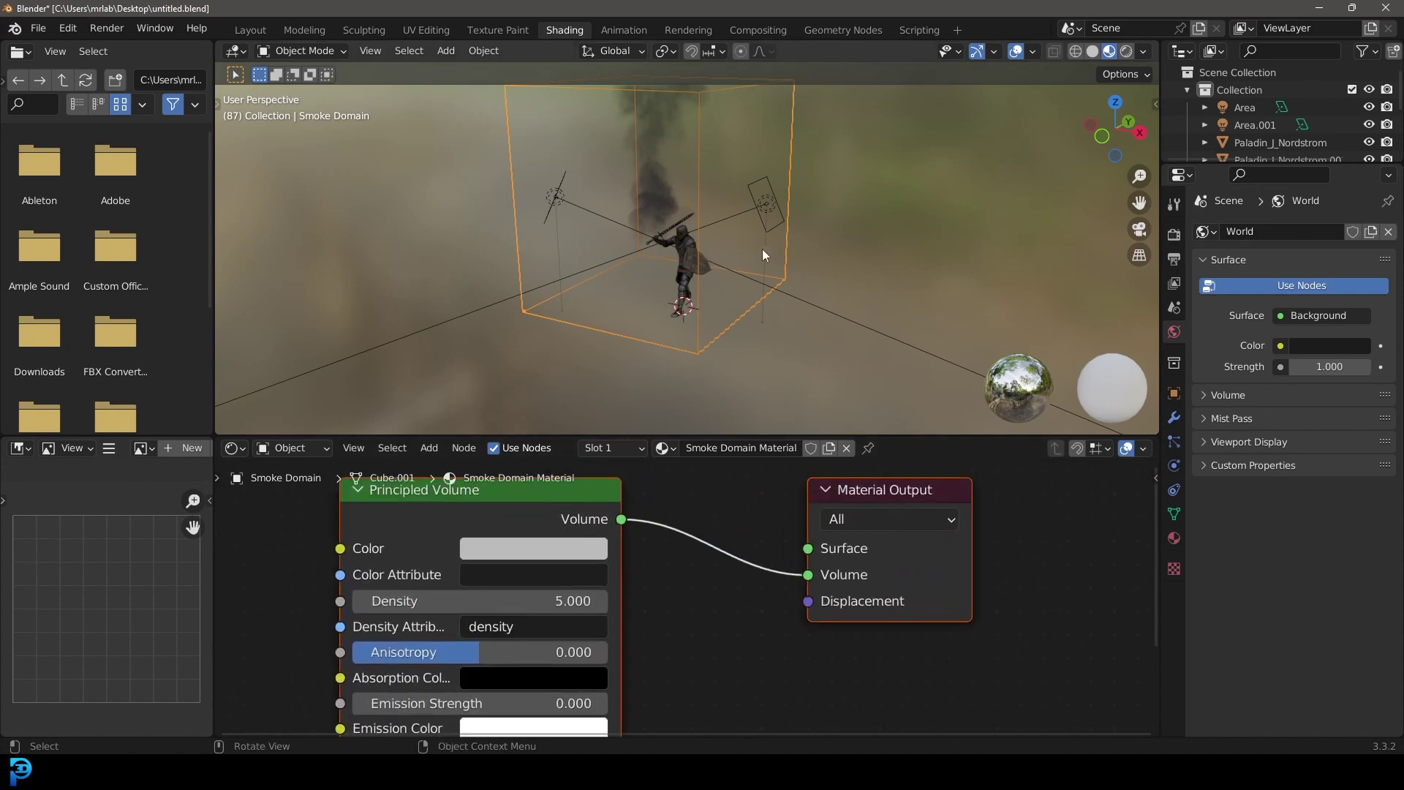
{"action": "key", "text": "KP_1"}
{"action": "scroll", "coordinate": [741, 234], "scroll_direction": "up", "scroll_amount": 4}
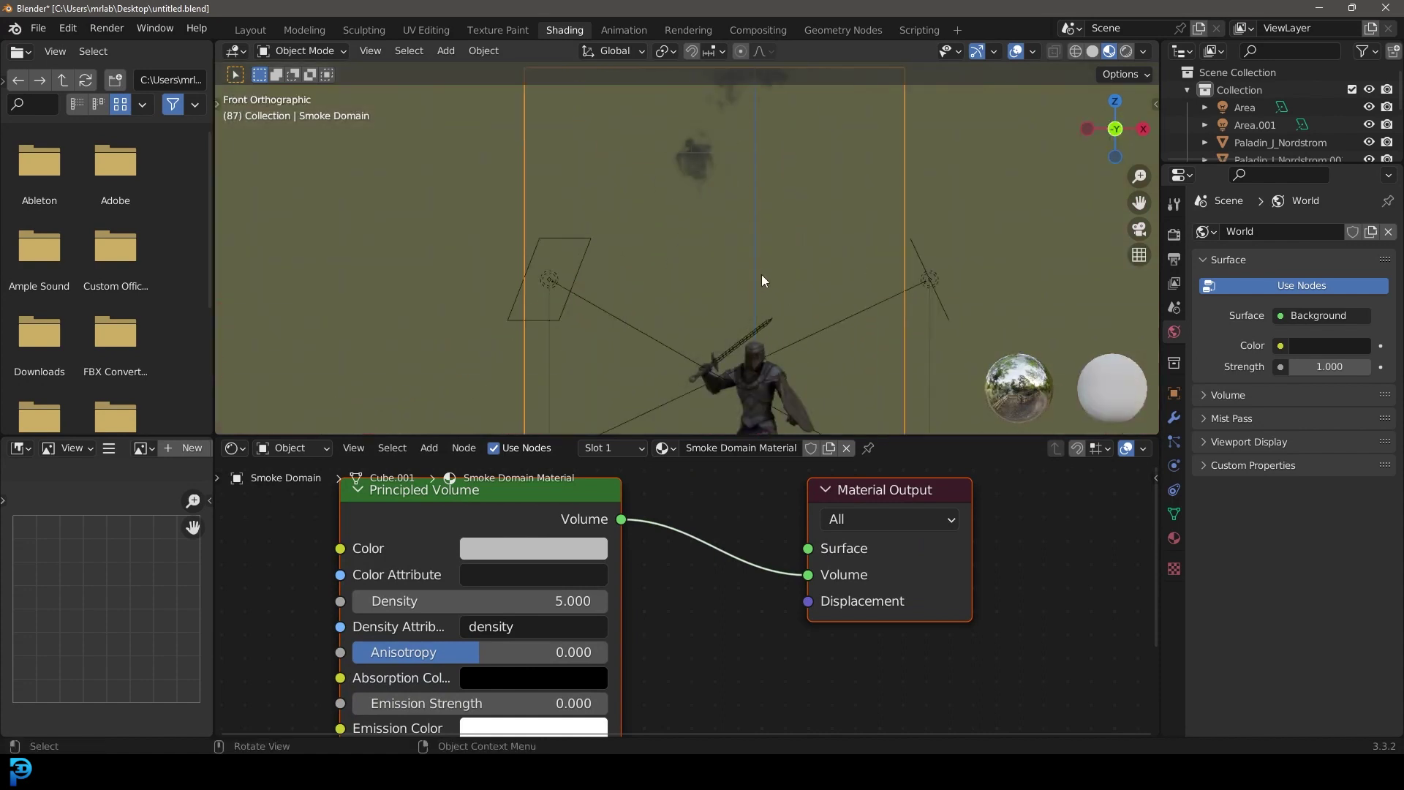
{"action": "middle_click_drag", "start_coordinate": [783, 288], "coordinate": [775, 258], "text": "shift"}
{"action": "key", "text": "z"}
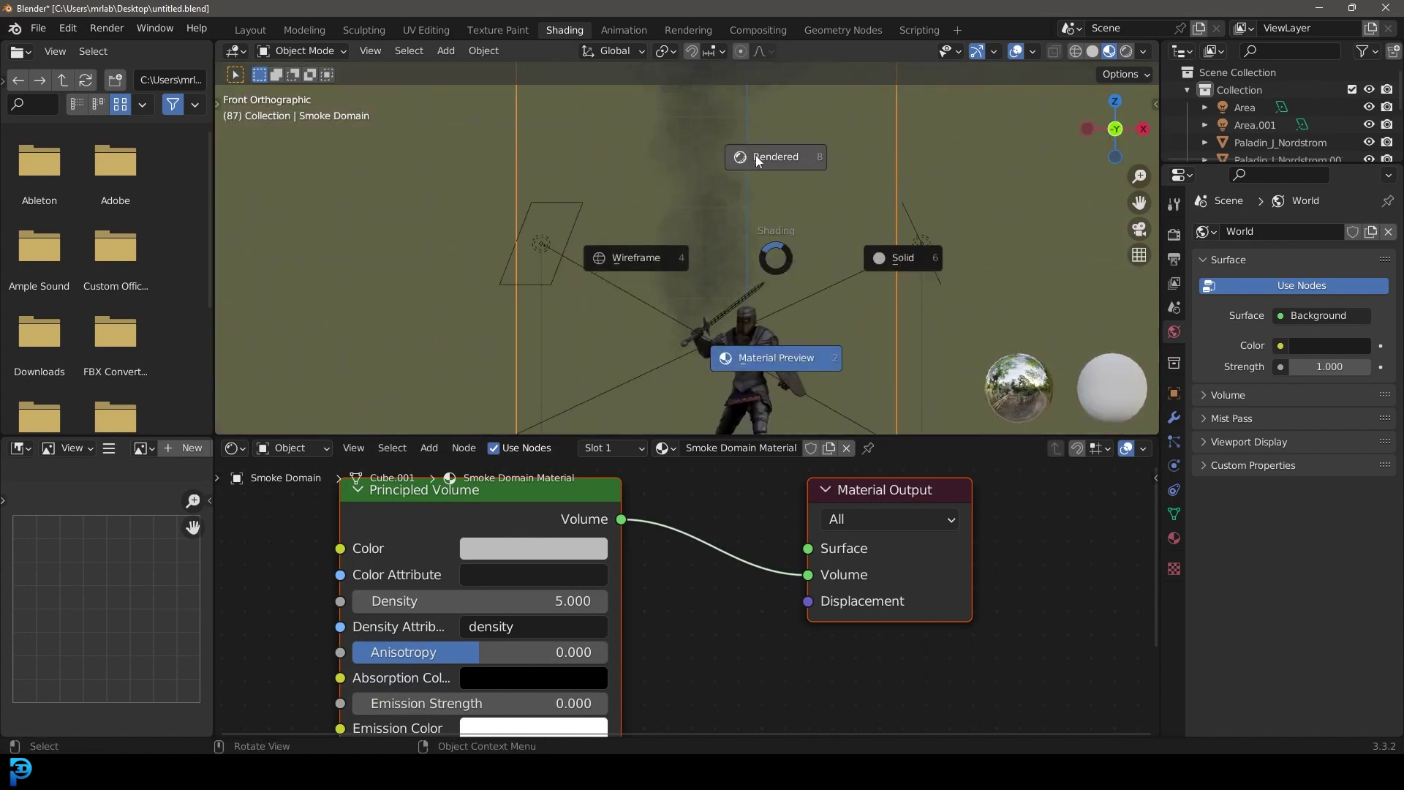
{"action": "left_click", "coordinate": [757, 155]}
{"action": "middle_click_drag", "start_coordinate": [654, 686], "coordinate": [796, 509]}
{"action": "left_click", "coordinate": [626, 541]}
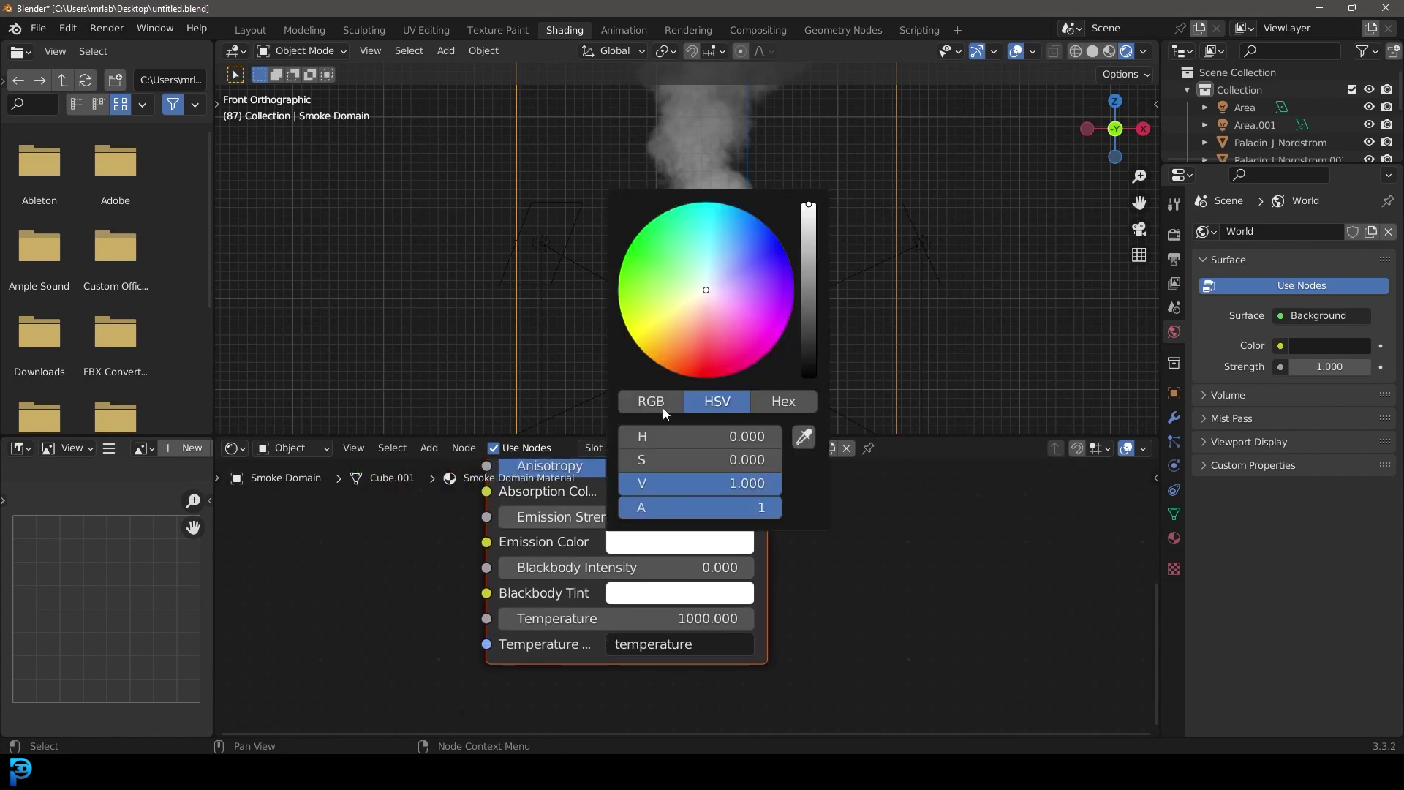
Make the smoke emission colour orange-red and set Blackbody Intensity to 9.
{"action": "left_click_drag", "start_coordinate": [680, 373], "coordinate": [686, 354]}
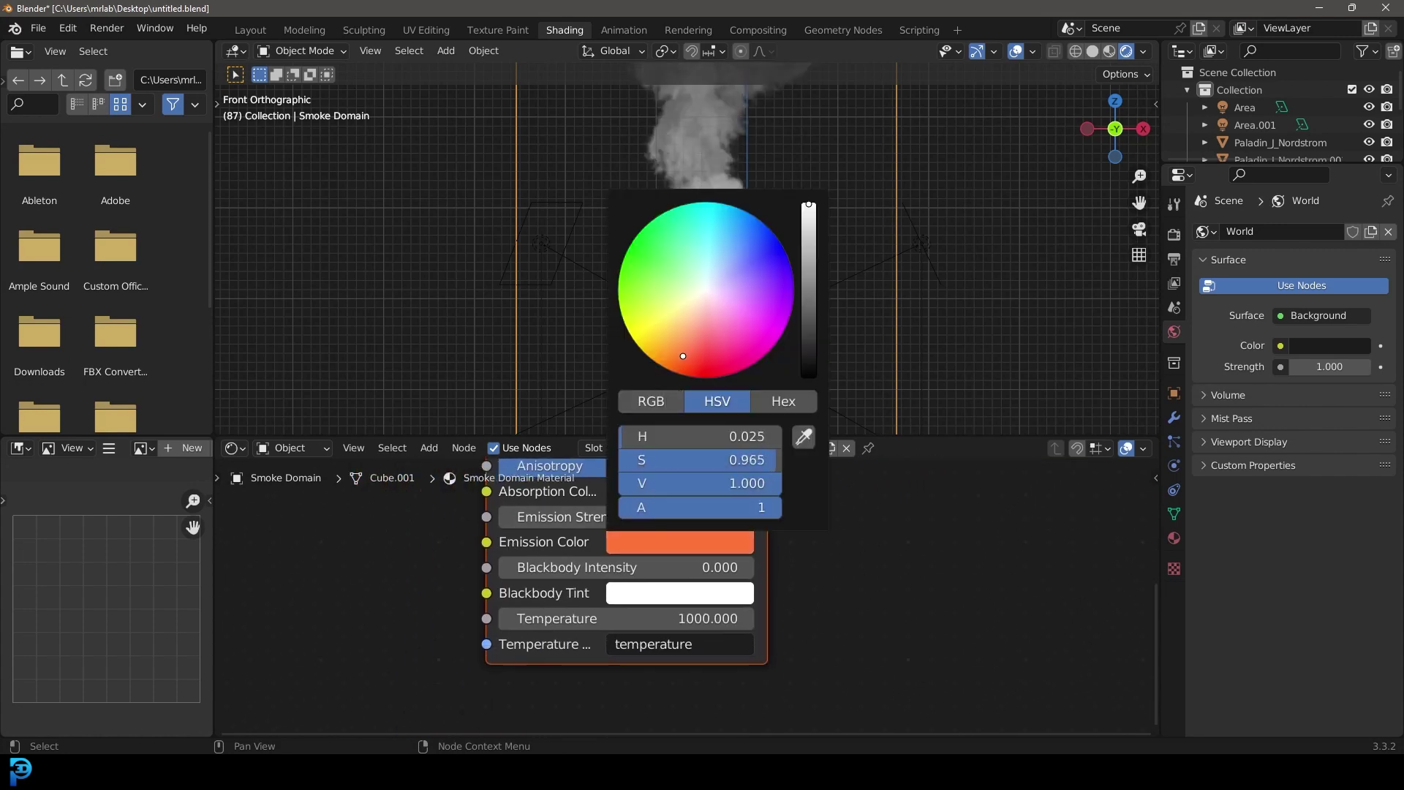
{"action": "middle_click_drag", "start_coordinate": [844, 547], "coordinate": [1036, 565]}
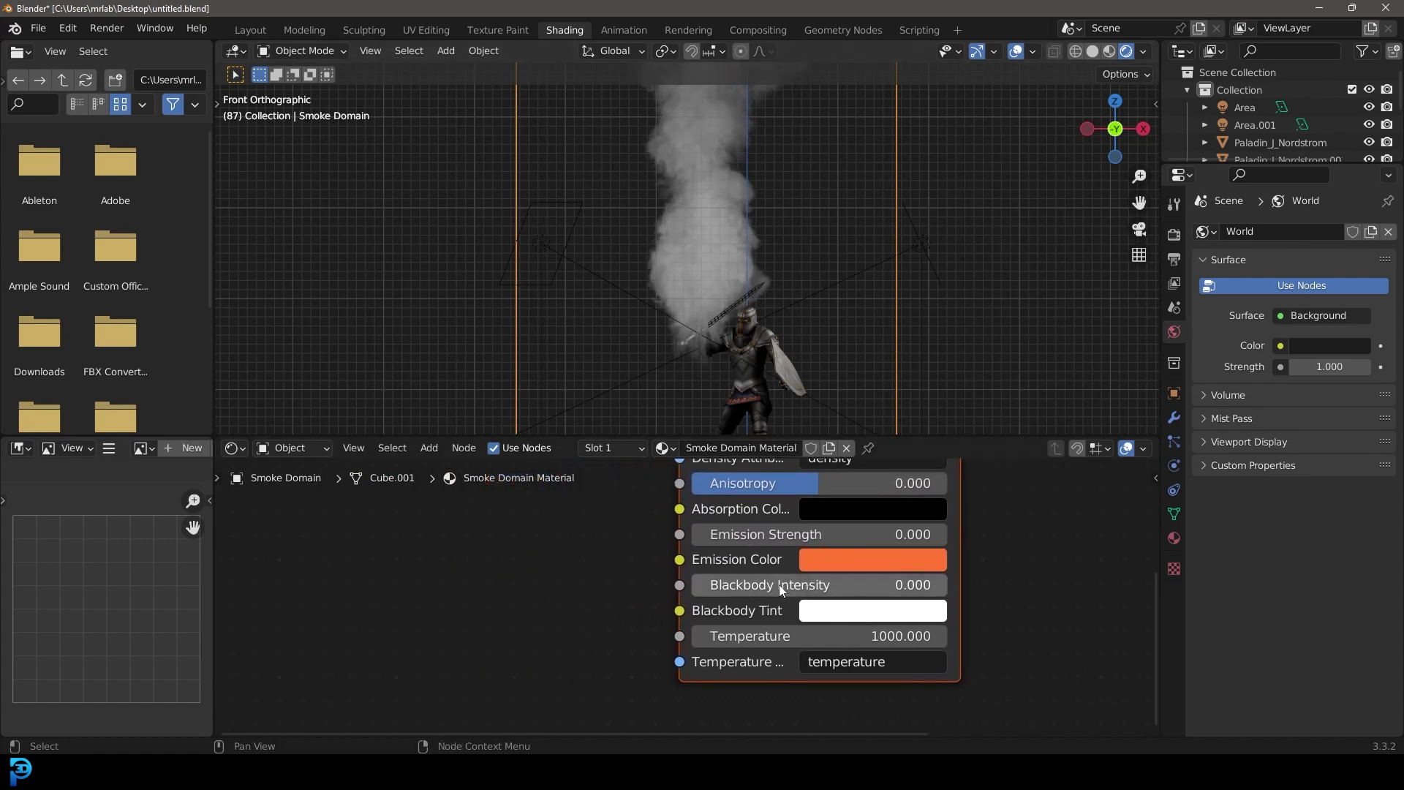
{"action": "left_click", "coordinate": [777, 585]}
{"action": "type", "text": "9"}
{"action": "key", "text": "Return"}
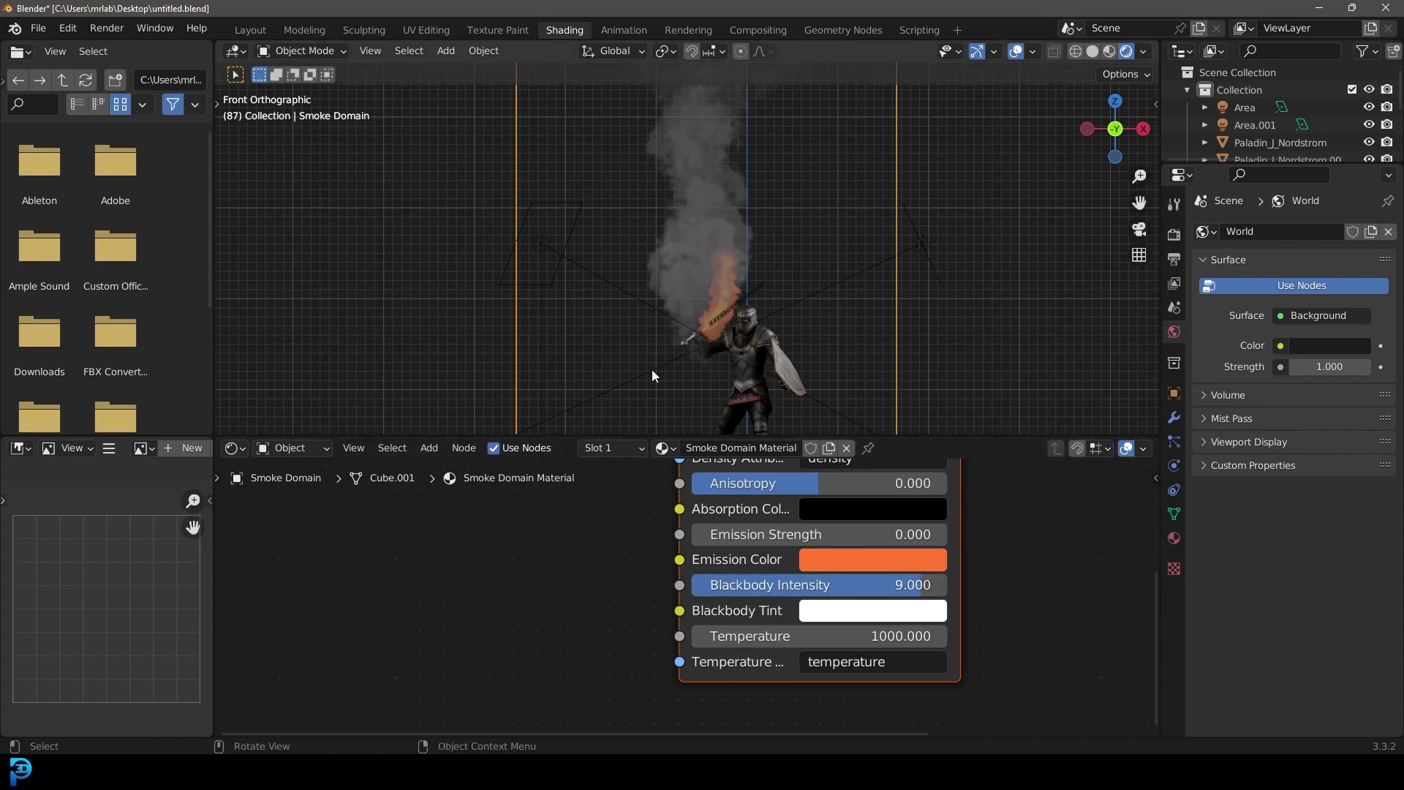
Set the fire Temperature to 2000, then change it to 900.
{"action": "scroll", "coordinate": [711, 300], "scroll_direction": "up", "scroll_amount": 2}
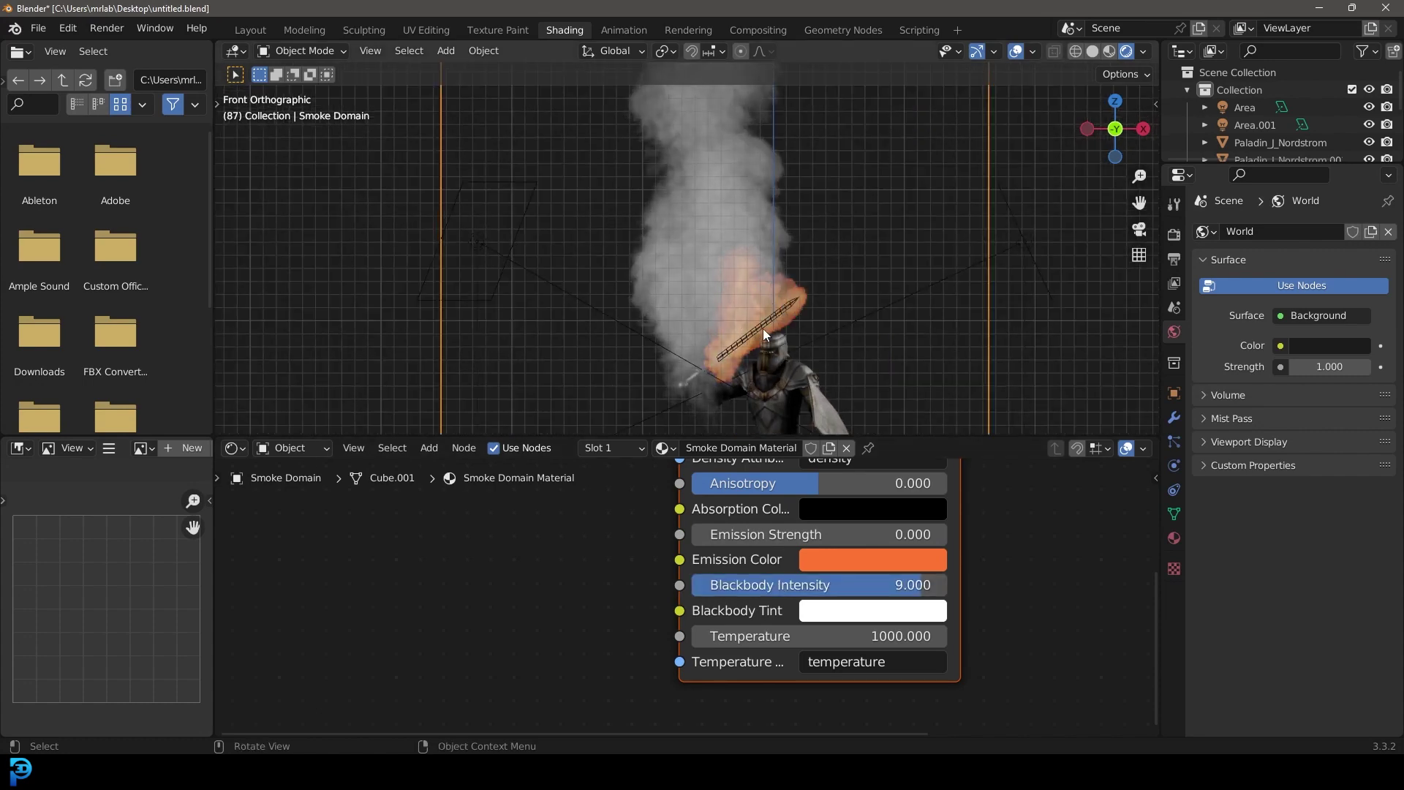
{"action": "left_click", "coordinate": [785, 636]}
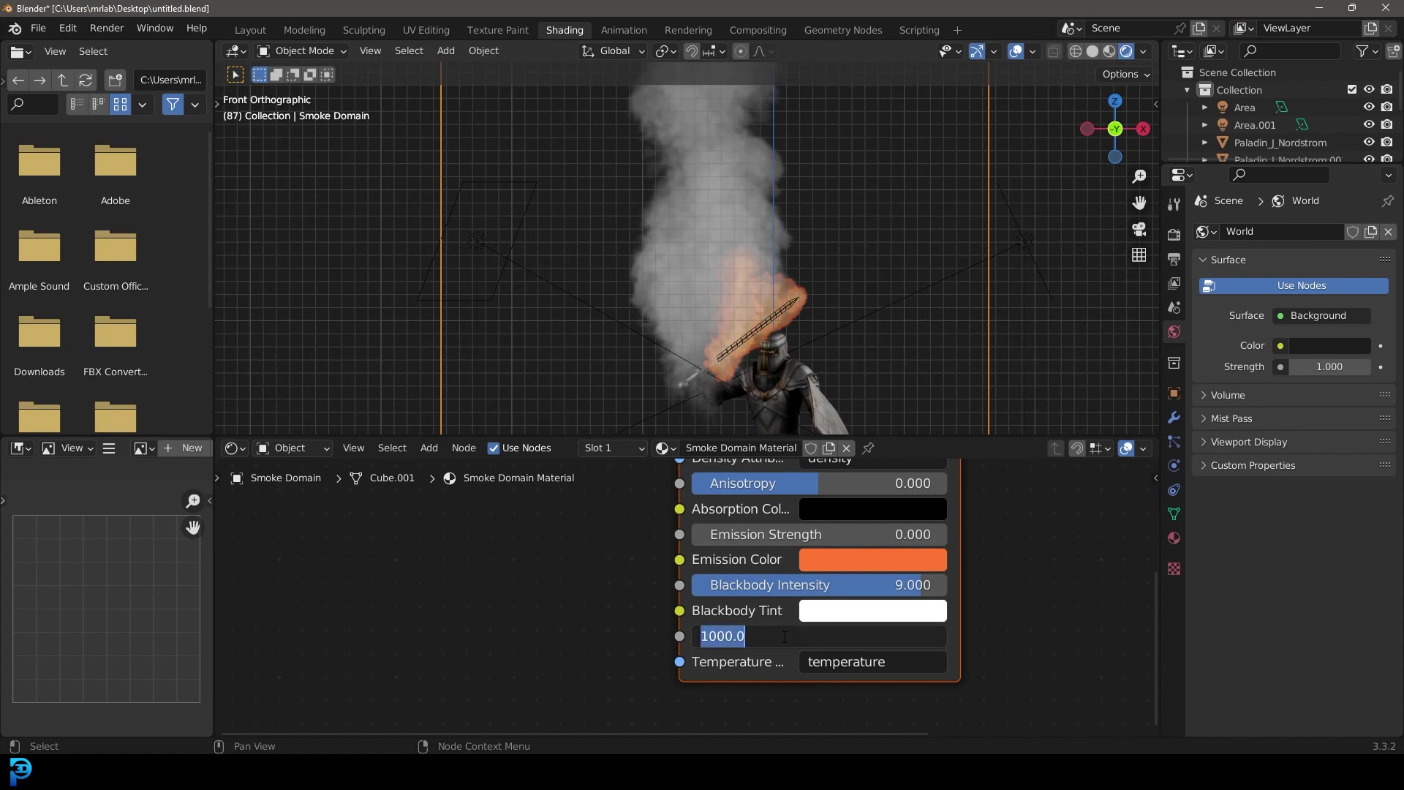
{"action": "type", "text": "2000"}
{"action": "key", "text": "Return"}
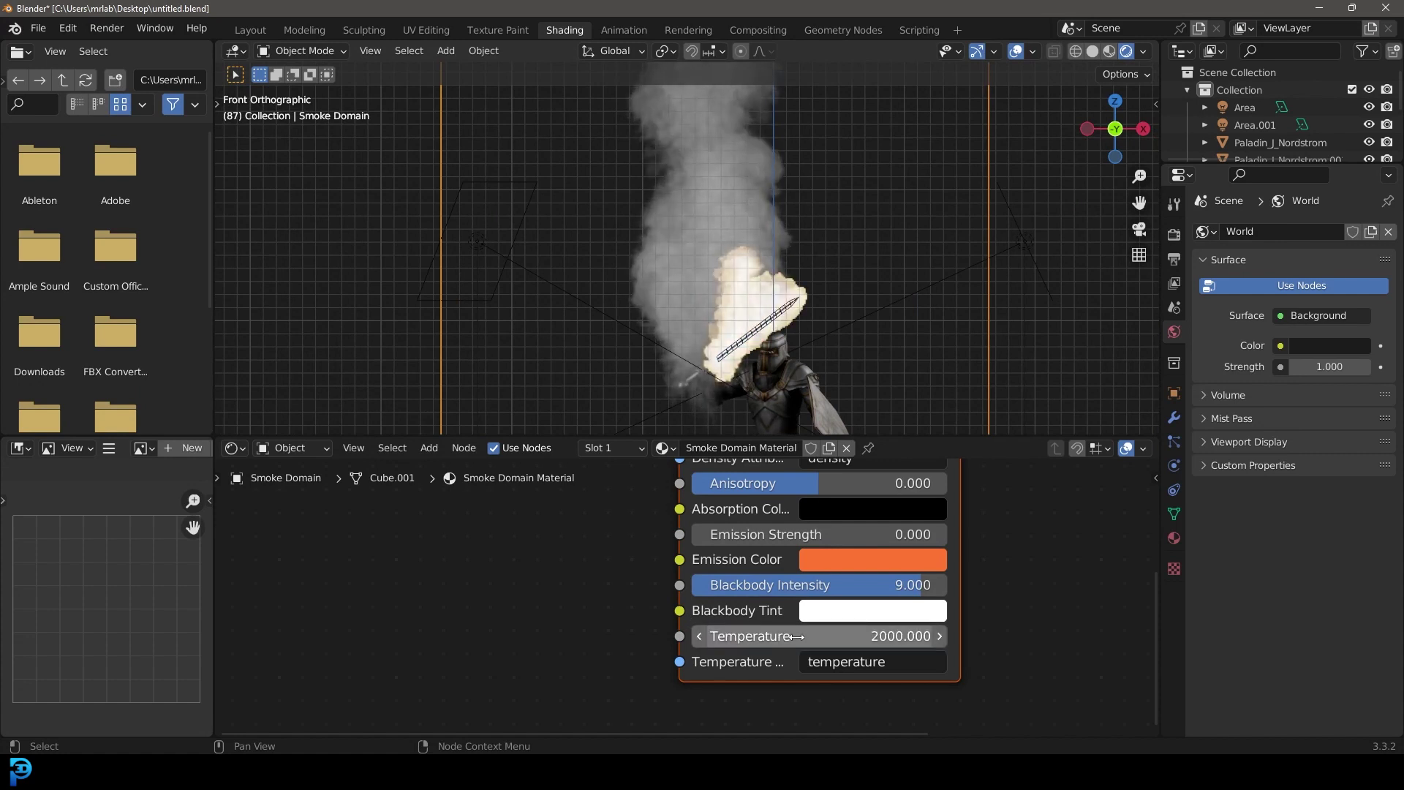
{"action": "left_click", "coordinate": [797, 636]}
{"action": "type", "text": "900"}
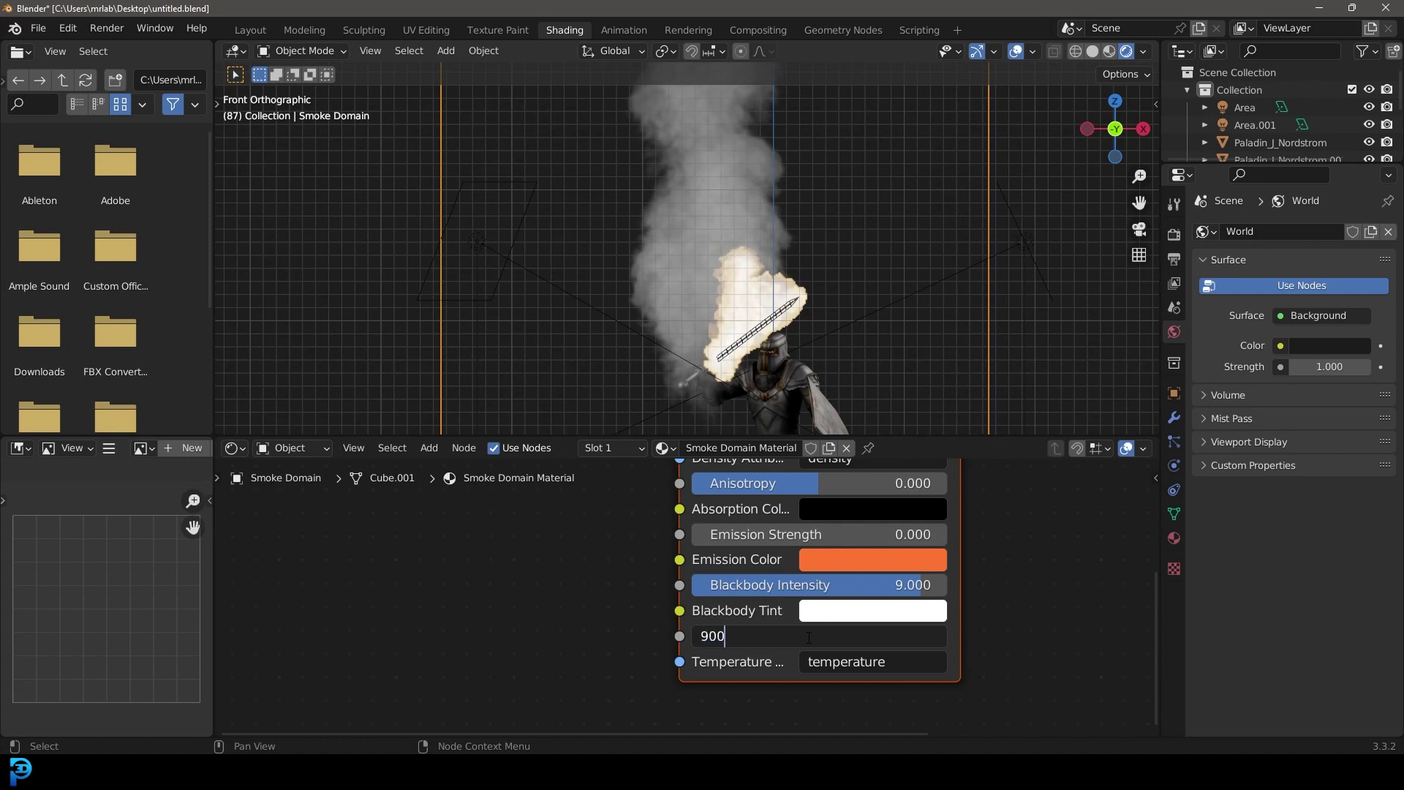
{"action": "key", "text": "Return"}
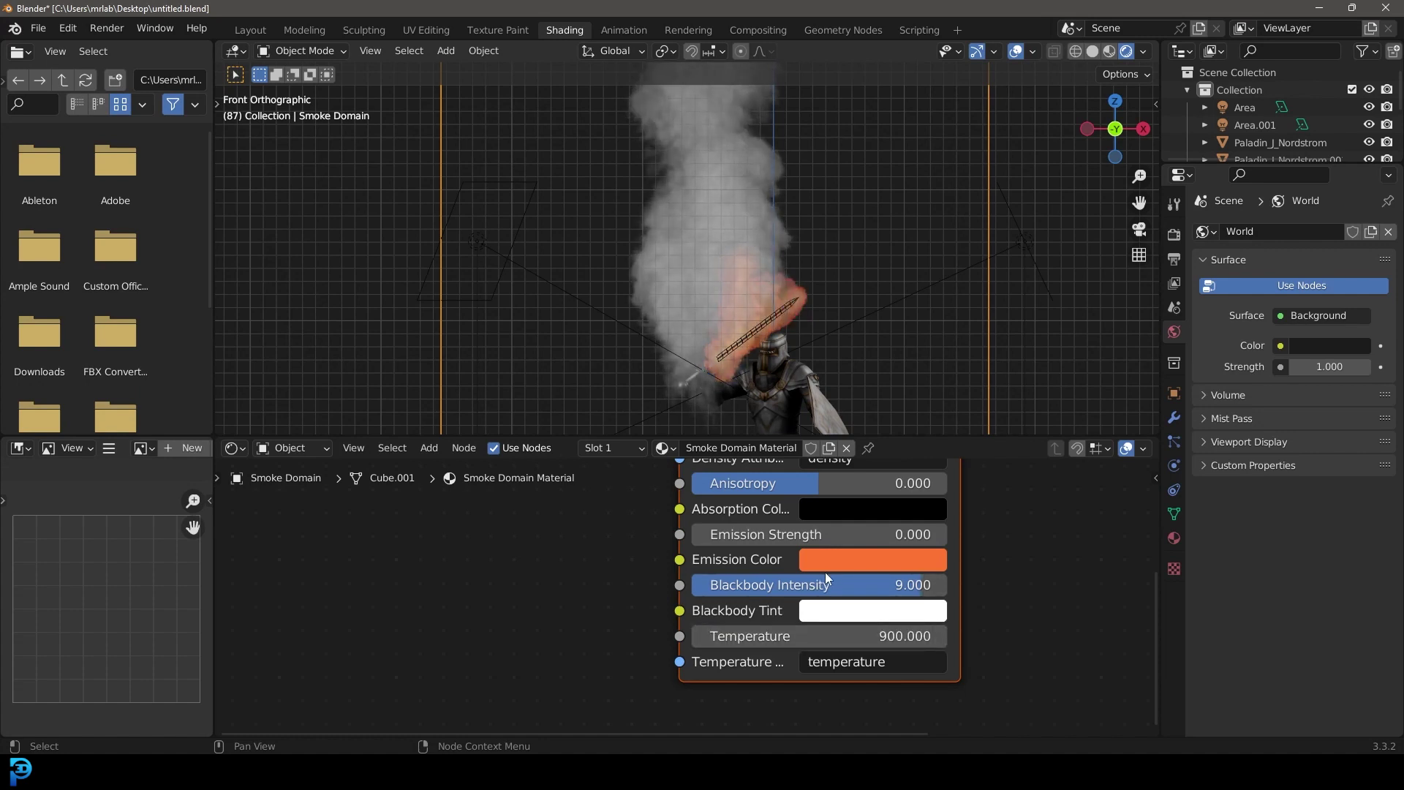
Raise Blackbody Intensity to 12 and orbit to view the flaming sword.
{"action": "left_click_drag", "start_coordinate": [787, 579], "coordinate": [808, 579]}
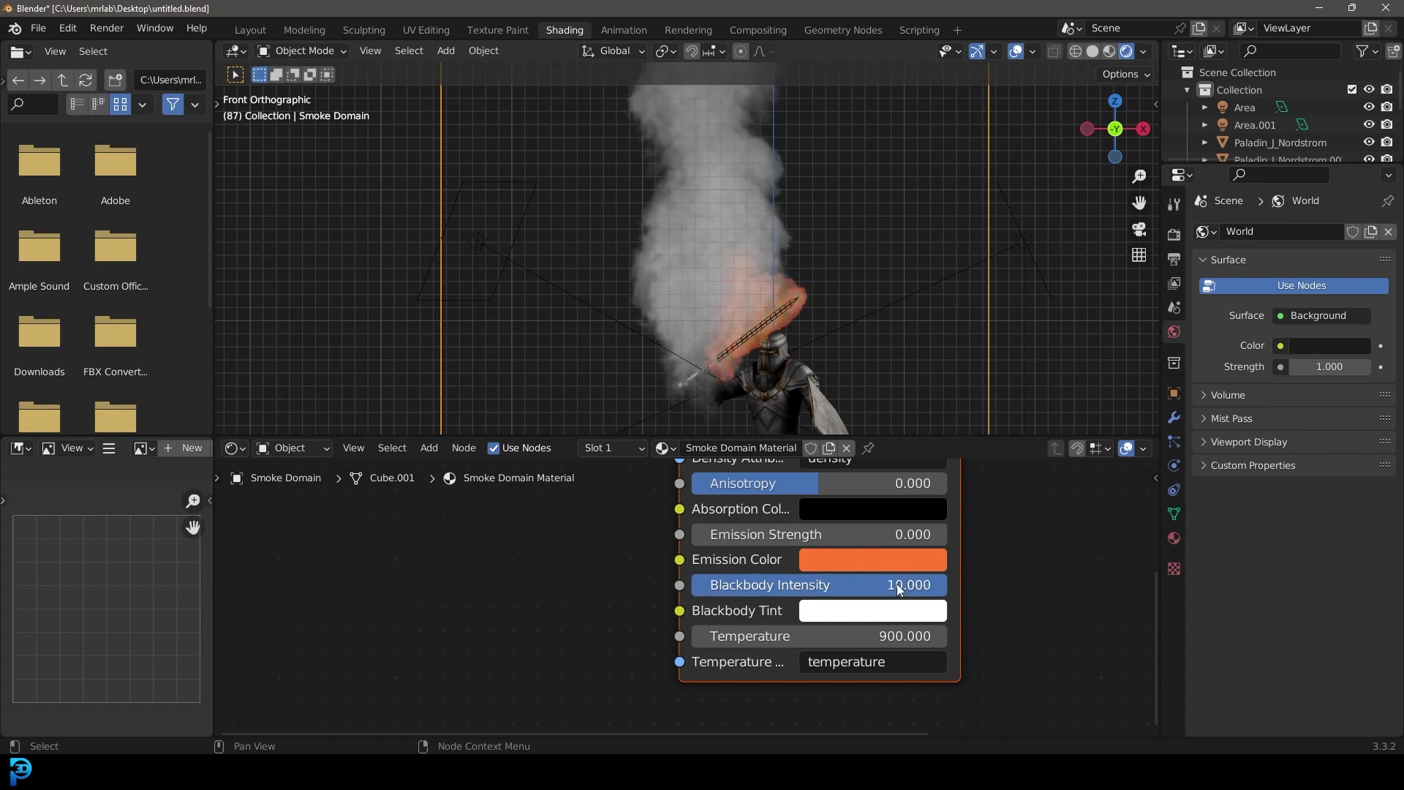
{"action": "left_click", "coordinate": [898, 590]}
{"action": "type", "text": "12"}
{"action": "key", "text": "Return"}
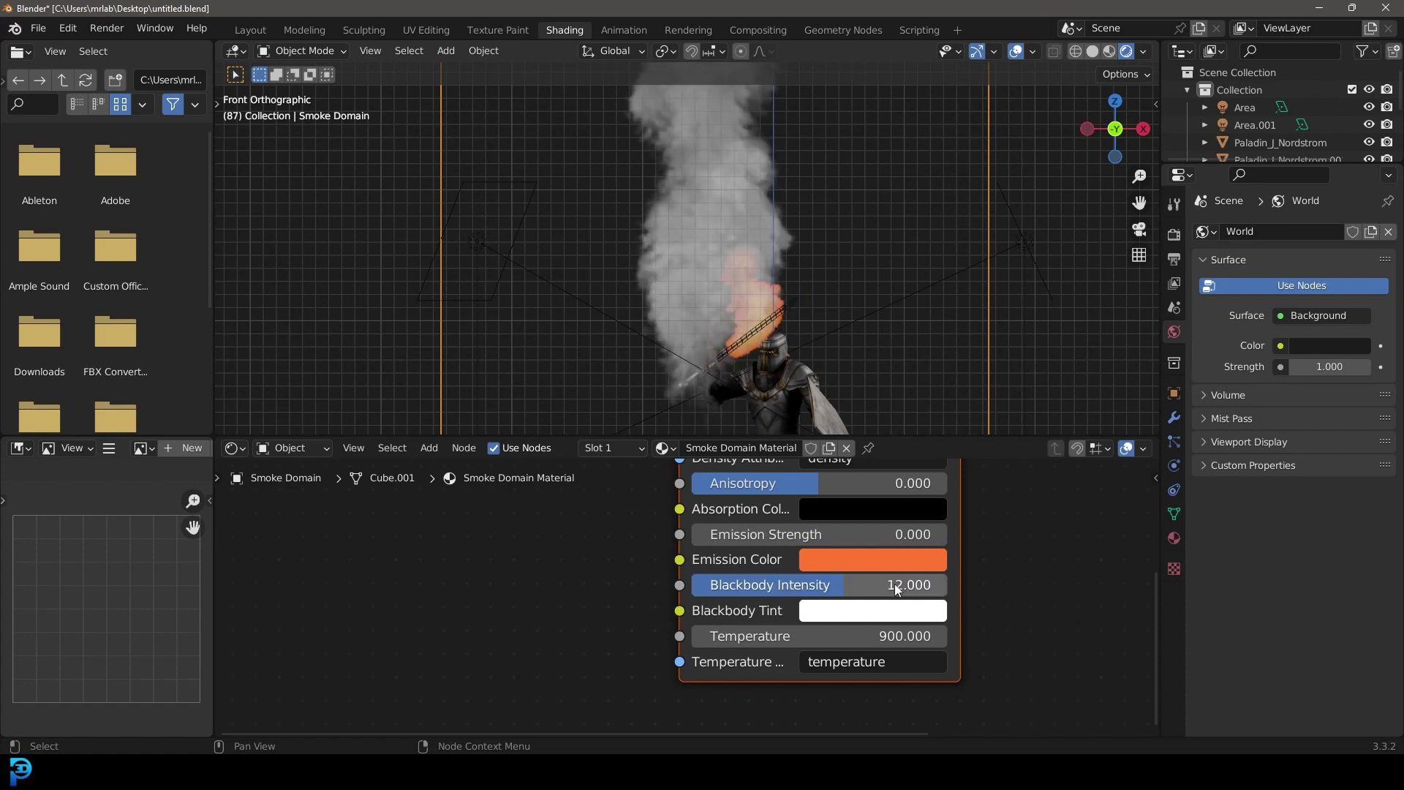
{"action": "middle_click_drag", "start_coordinate": [775, 212], "coordinate": [722, 173]}
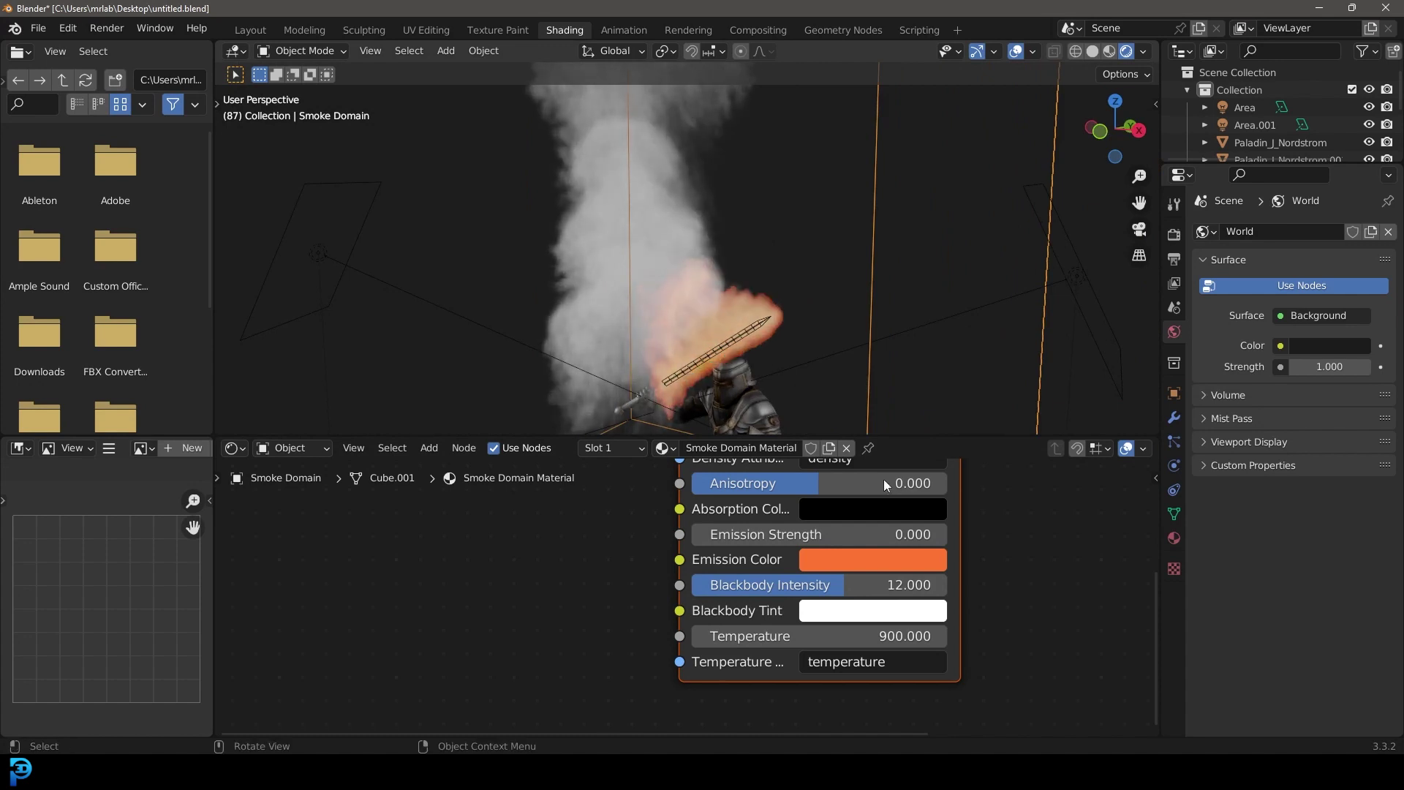
{"action": "middle_click_drag", "start_coordinate": [814, 520], "coordinate": [653, 556]}
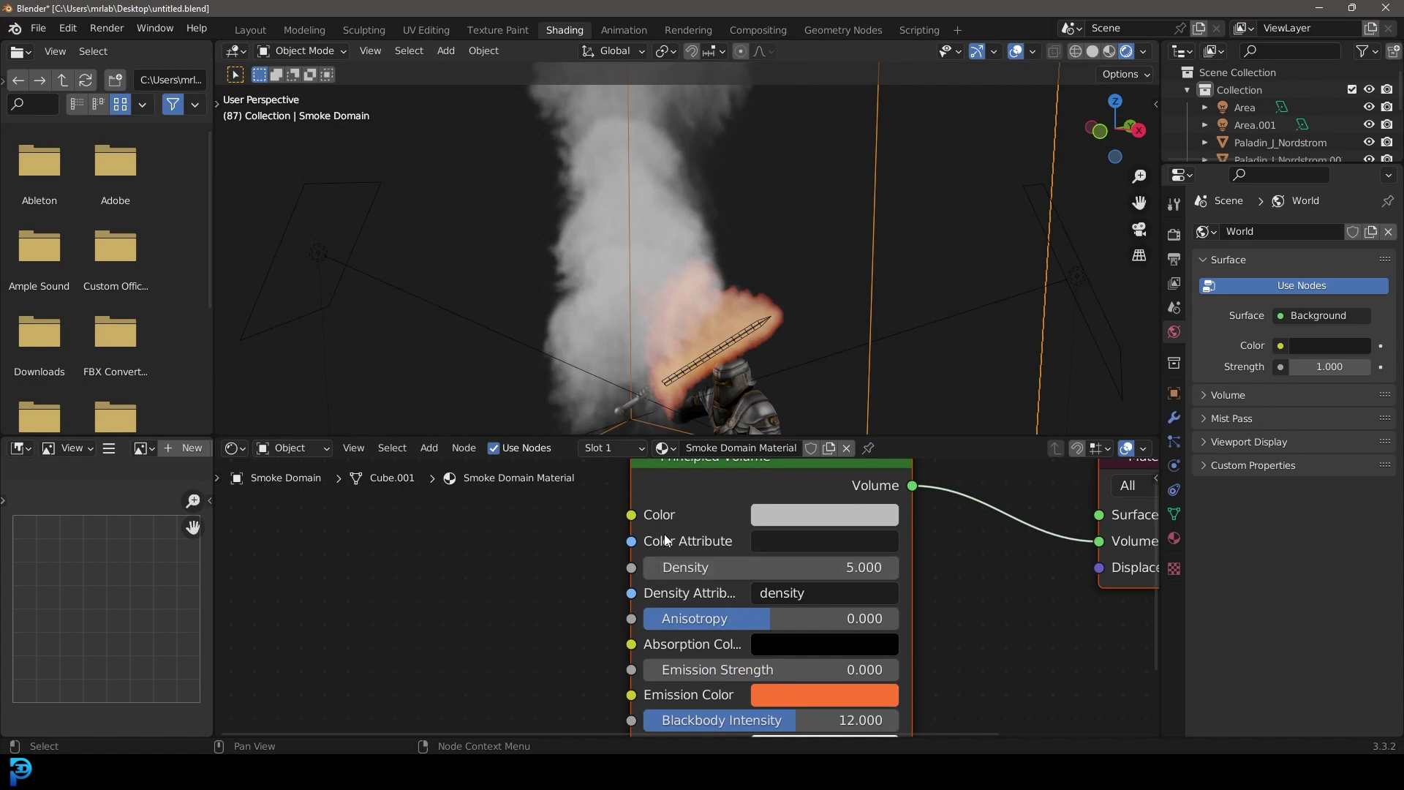
Set the smoke Density, trying 12 and 5 before settling on 3.
{"action": "left_click", "coordinate": [829, 560]}
{"action": "type", "text": "12"}
{"action": "key", "text": "Return"}
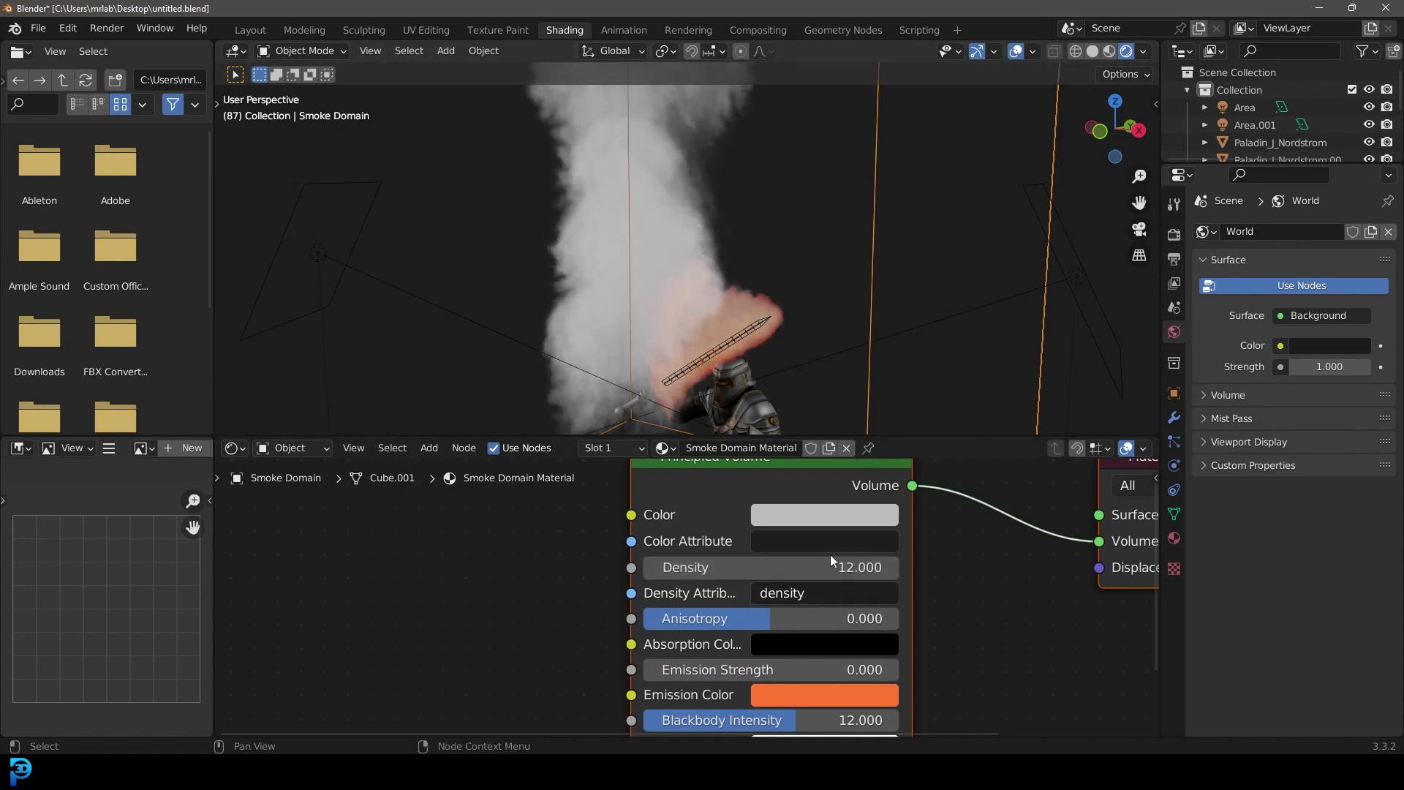
{"action": "left_click", "coordinate": [817, 562]}
{"action": "type", "text": "5"}
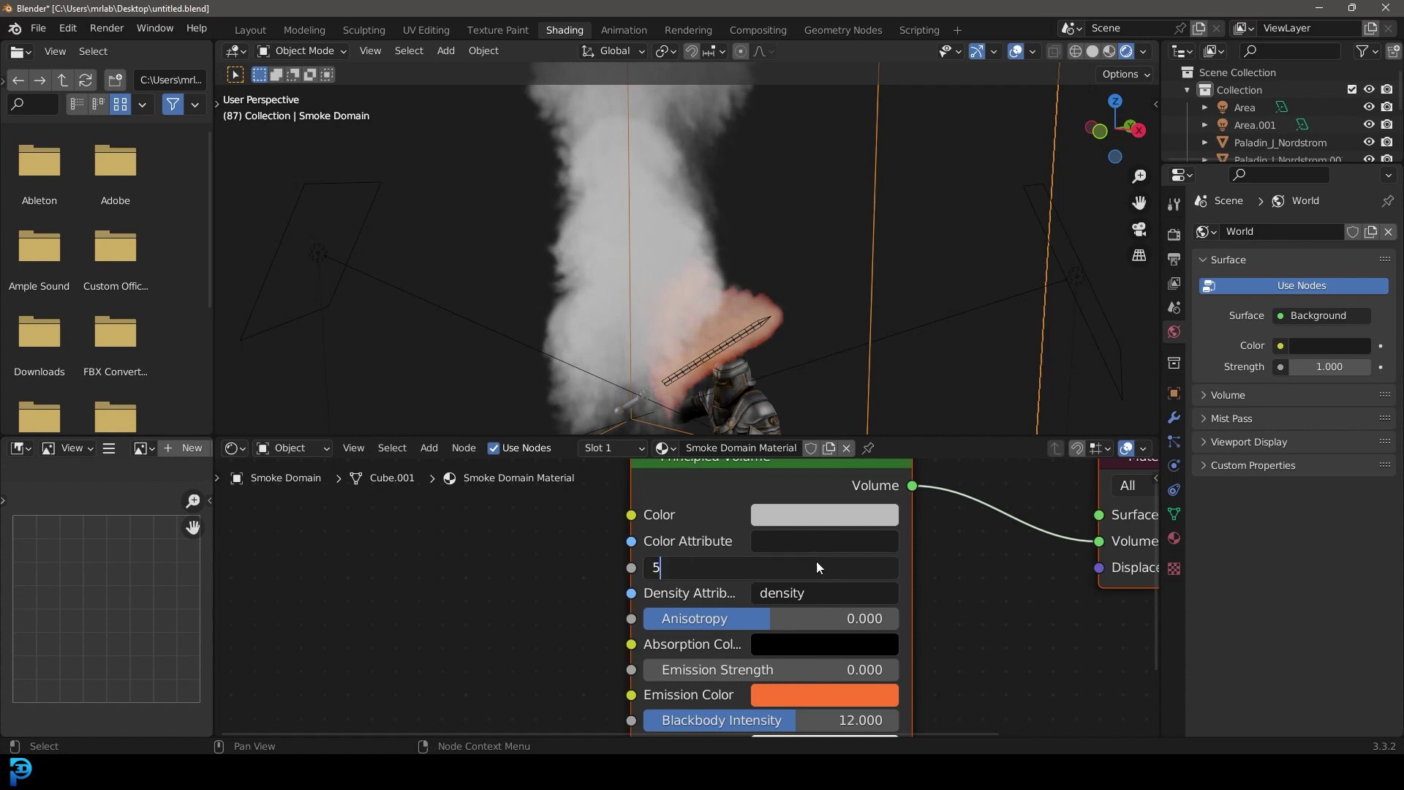
{"action": "key", "text": "Return"}
{"action": "left_click", "coordinate": [817, 562]}
{"action": "type", "text": "3"}
{"action": "key", "text": "Return"}
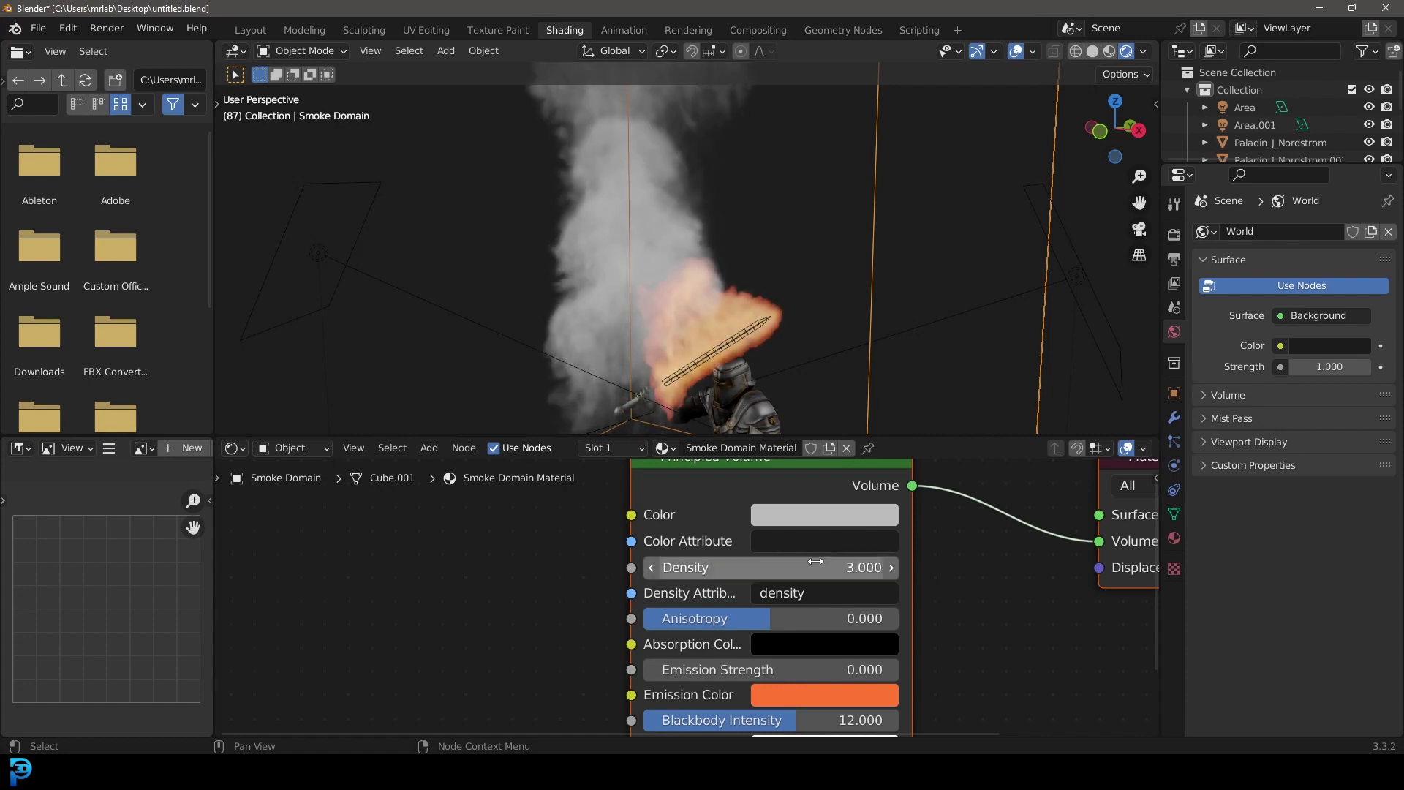
Darken the smoke colour to dark grey and orbit around the smoke domain.
{"action": "left_click", "coordinate": [827, 512]}
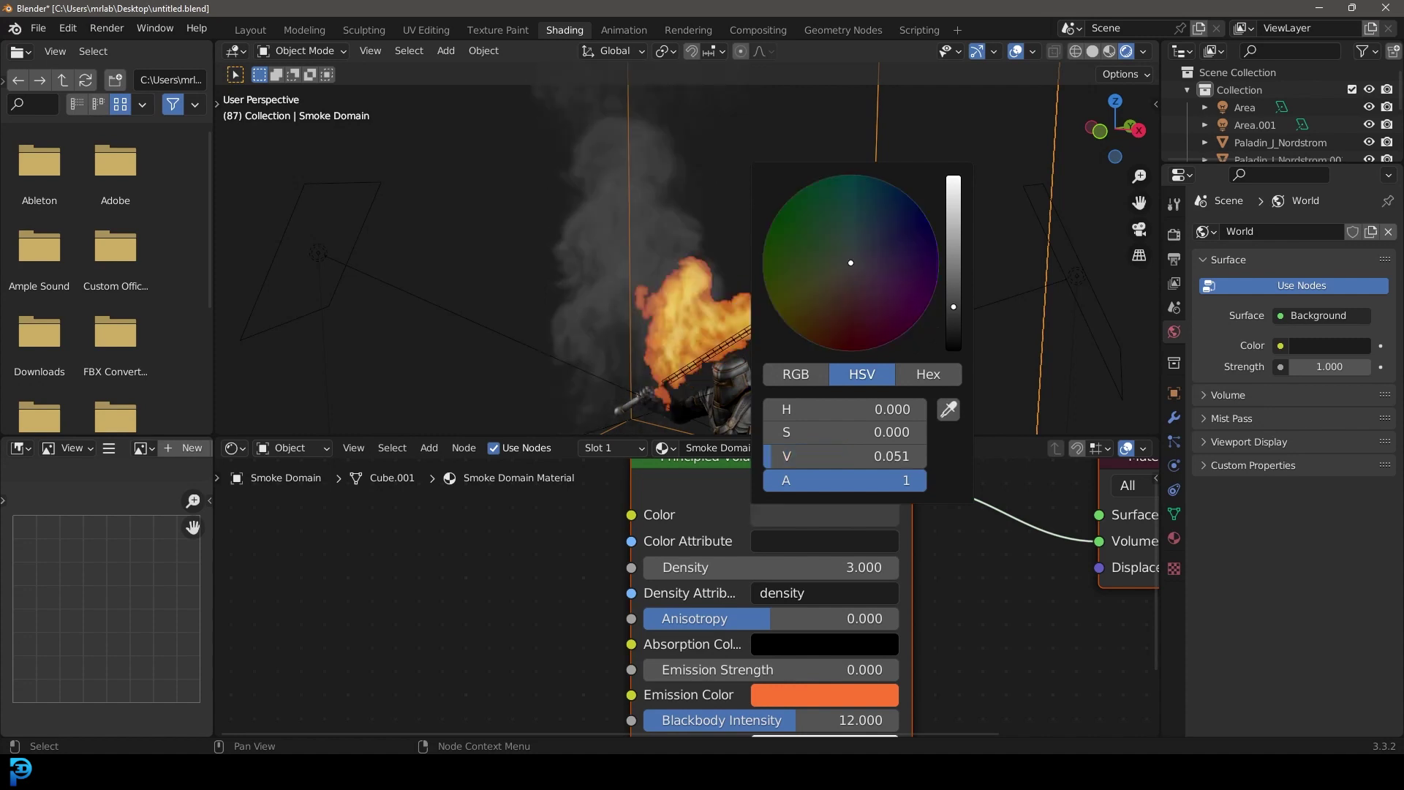
{"action": "scroll", "coordinate": [753, 300], "scroll_direction": "down", "scroll_amount": 3}
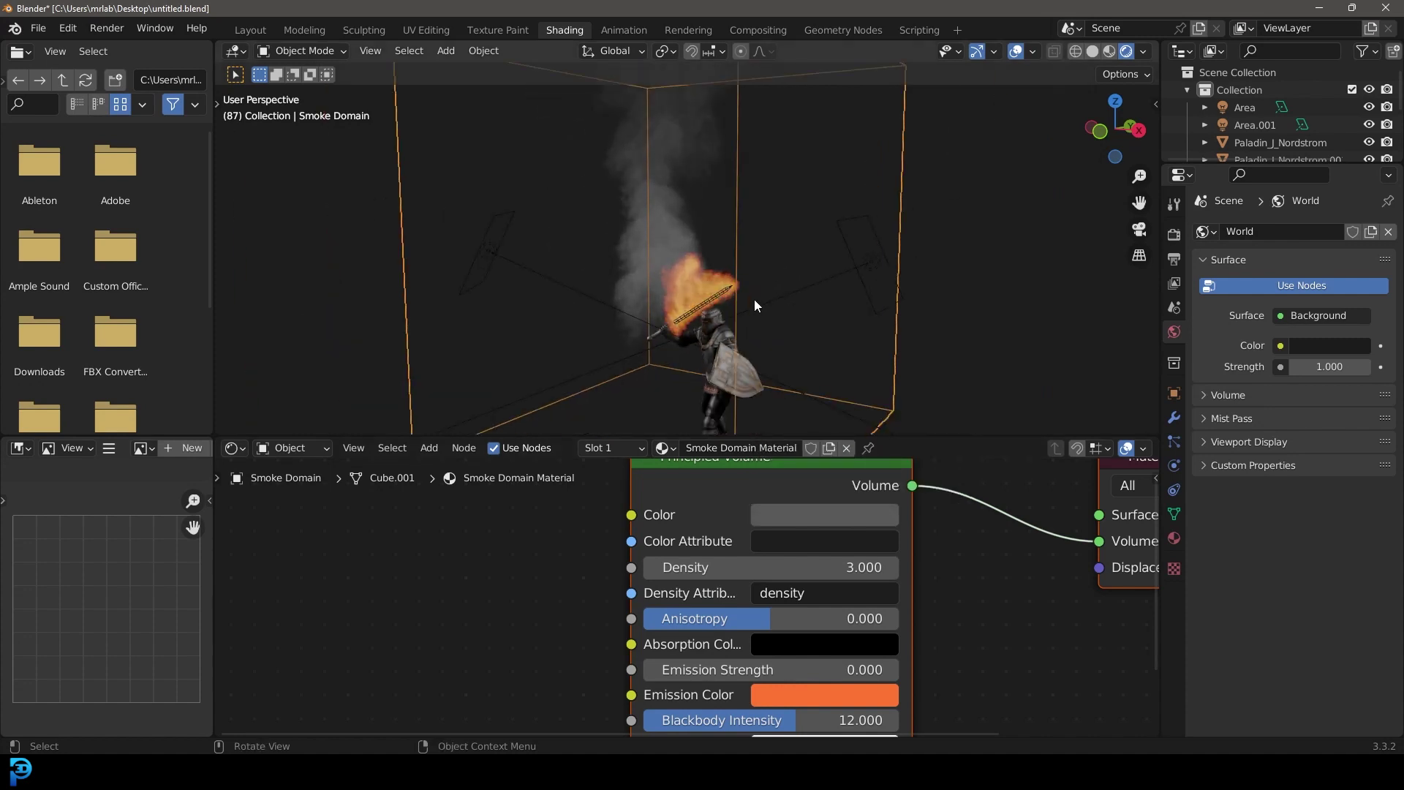
{"action": "key", "text": "KP_1"}
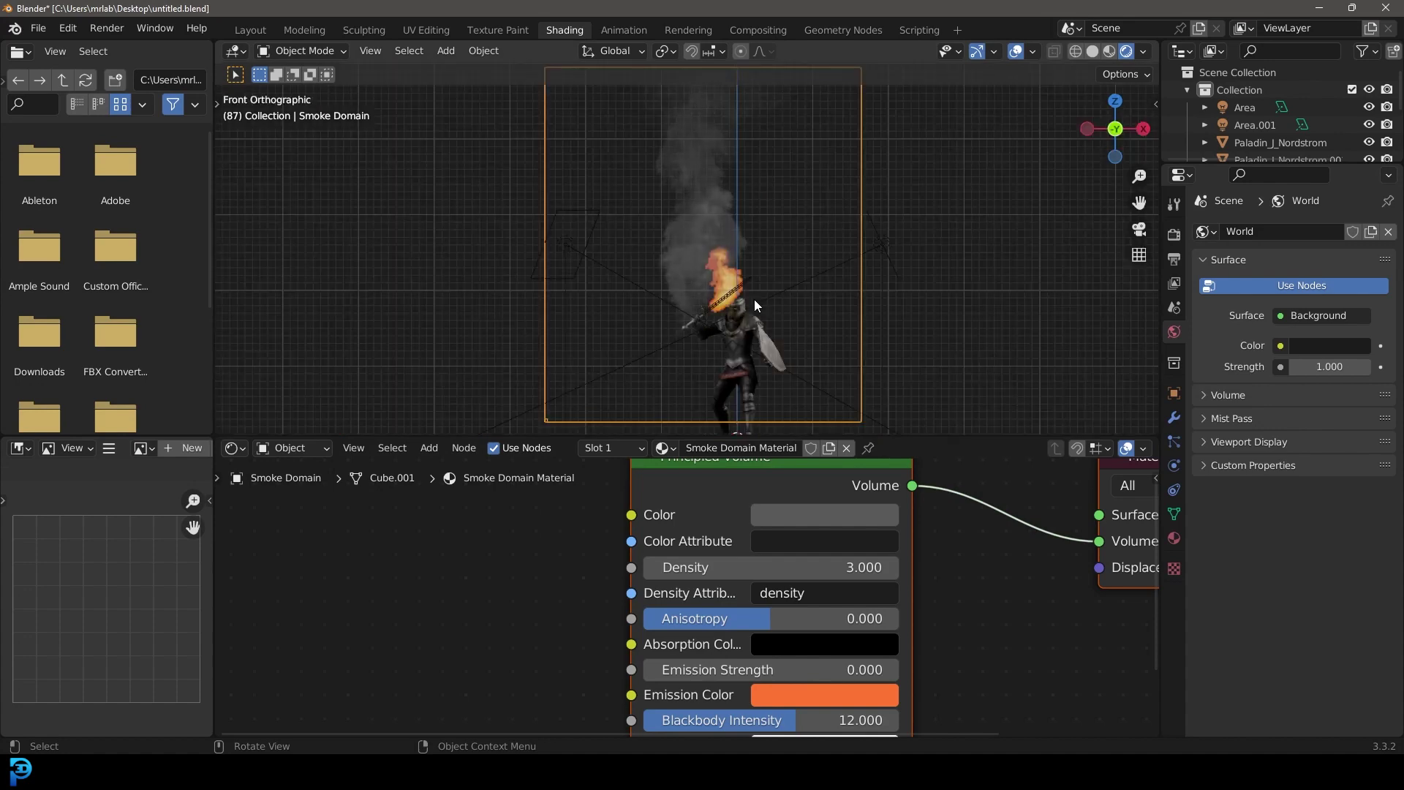
{"action": "scroll", "coordinate": [775, 275], "scroll_direction": "up", "scroll_amount": 2}
{"action": "middle_click_drag", "start_coordinate": [775, 275], "coordinate": [698, 208]}
Add a camera and place it in front of the knight, framing him.
{"action": "key", "text": "KP_1"}
{"action": "key", "text": "shift+a"}
{"action": "mouse_move", "coordinate": [743, 188]}
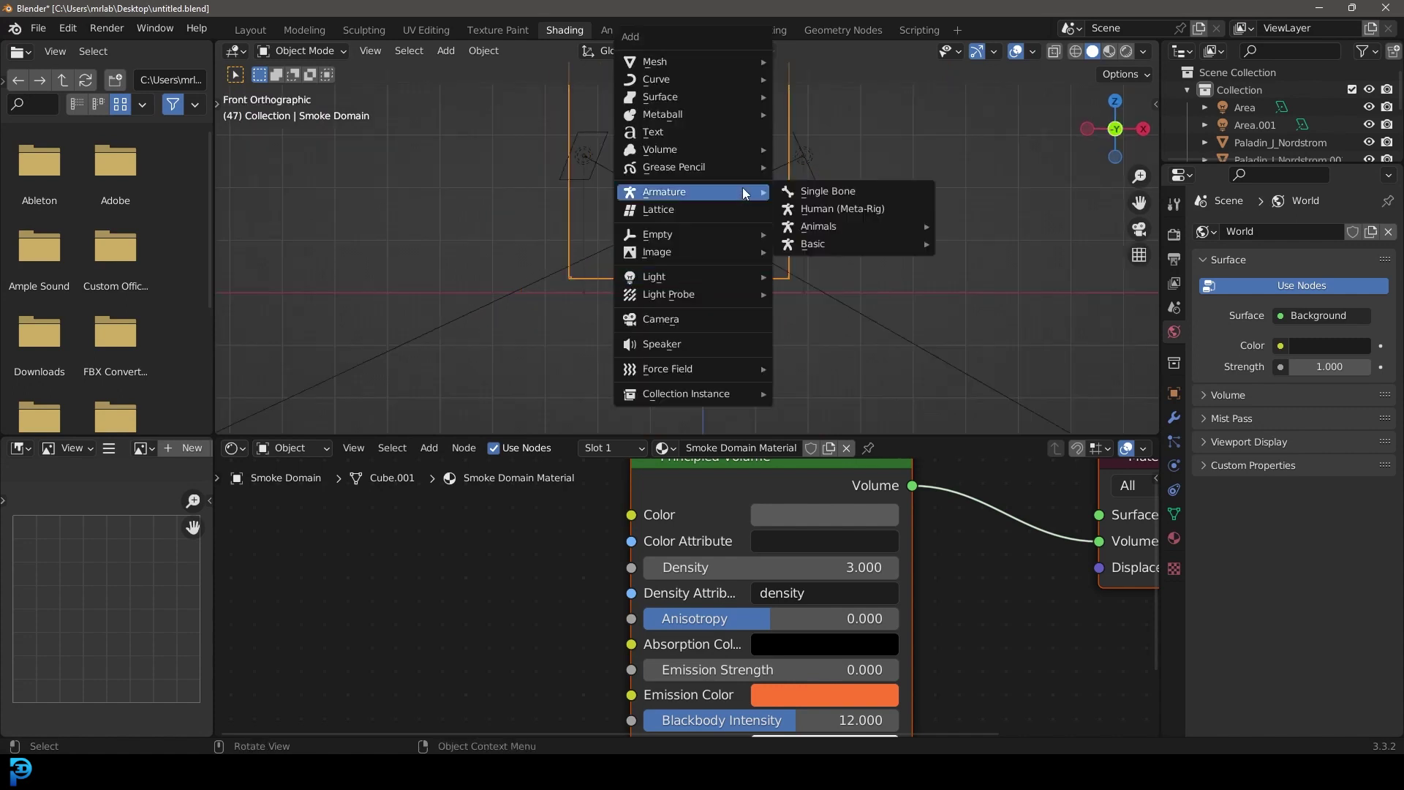
{"action": "left_click", "coordinate": [682, 319]}
{"action": "middle_click_drag", "start_coordinate": [819, 272], "coordinate": [804, 219]}
{"action": "key", "text": "g"}
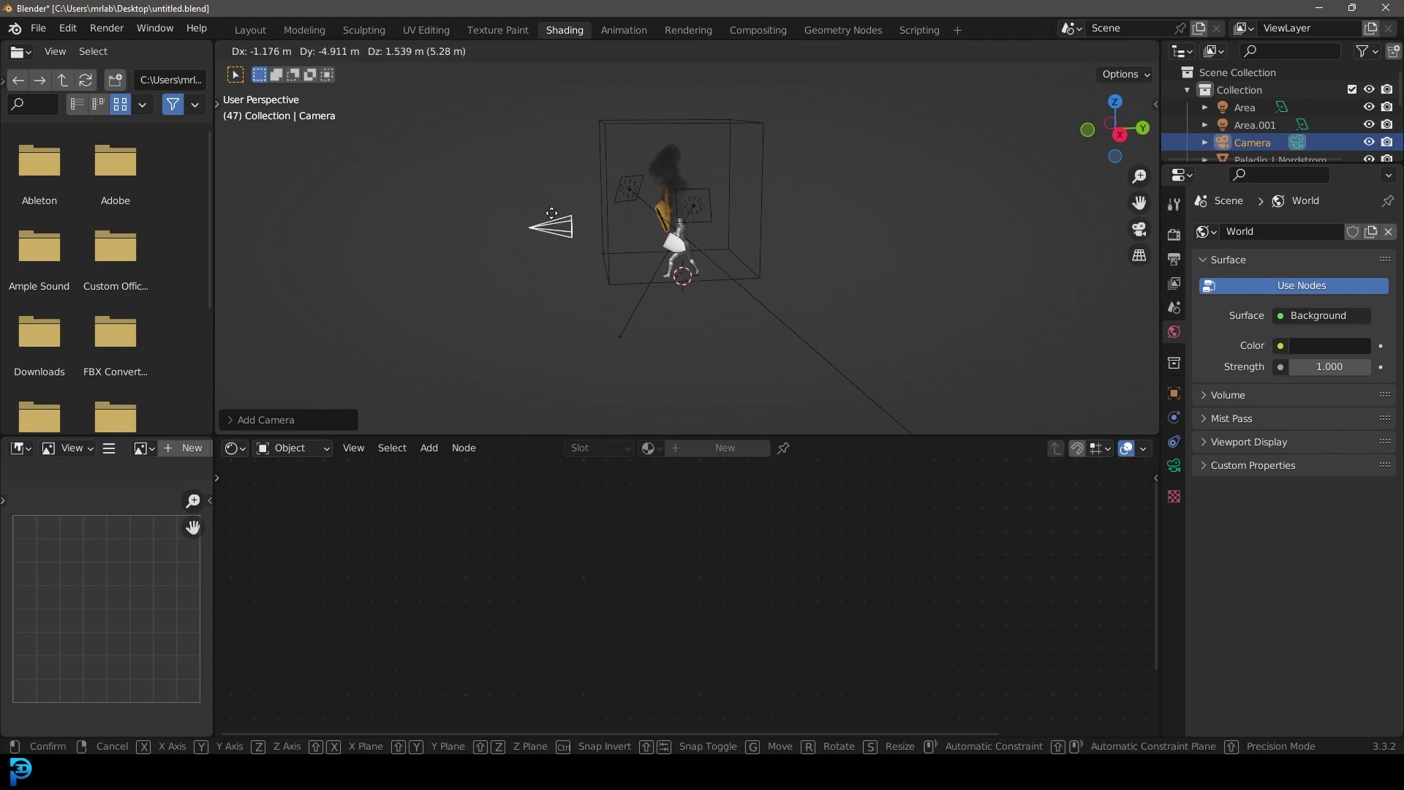
{"action": "left_click", "coordinate": [563, 232]}
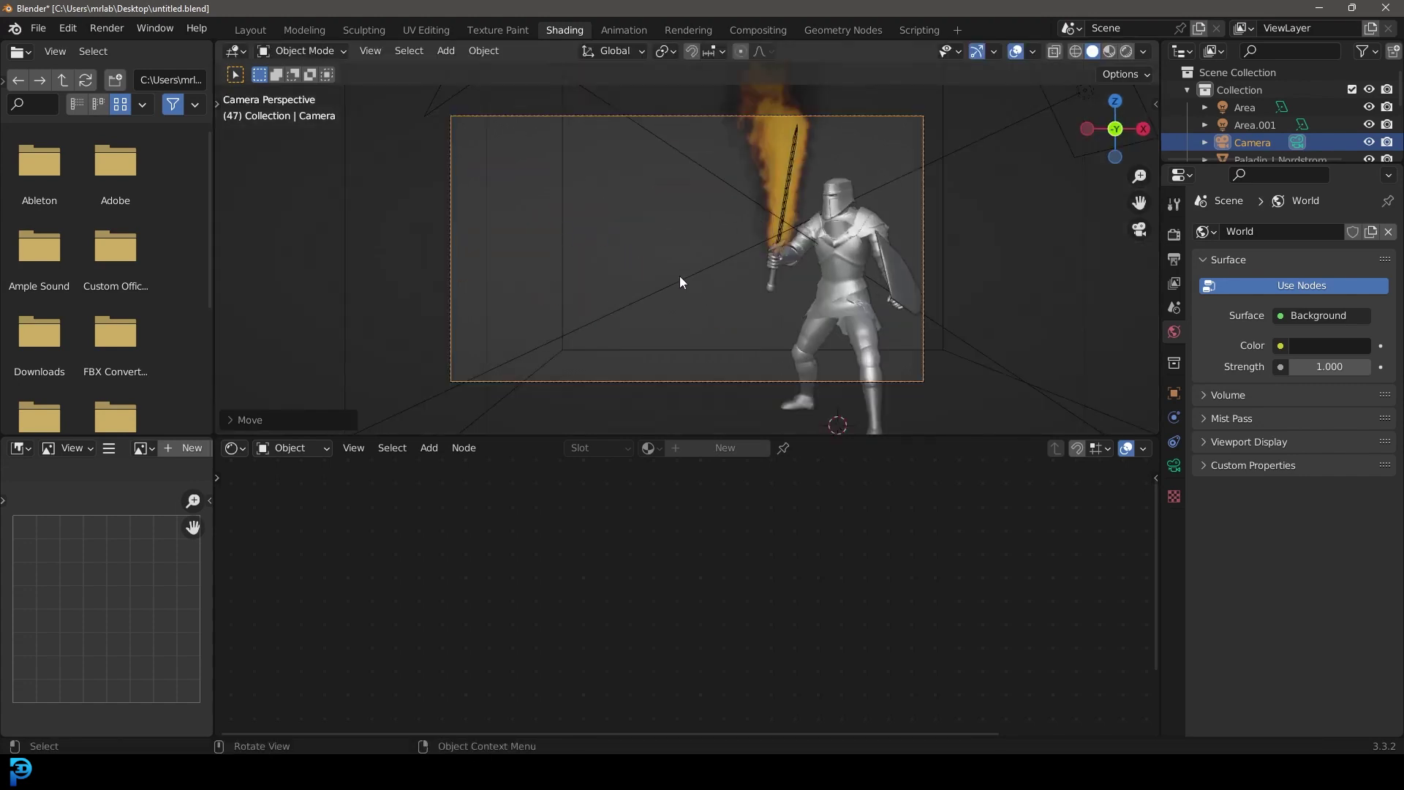
{"action": "key", "text": "g"}
{"action": "left_click", "coordinate": [784, 271]}
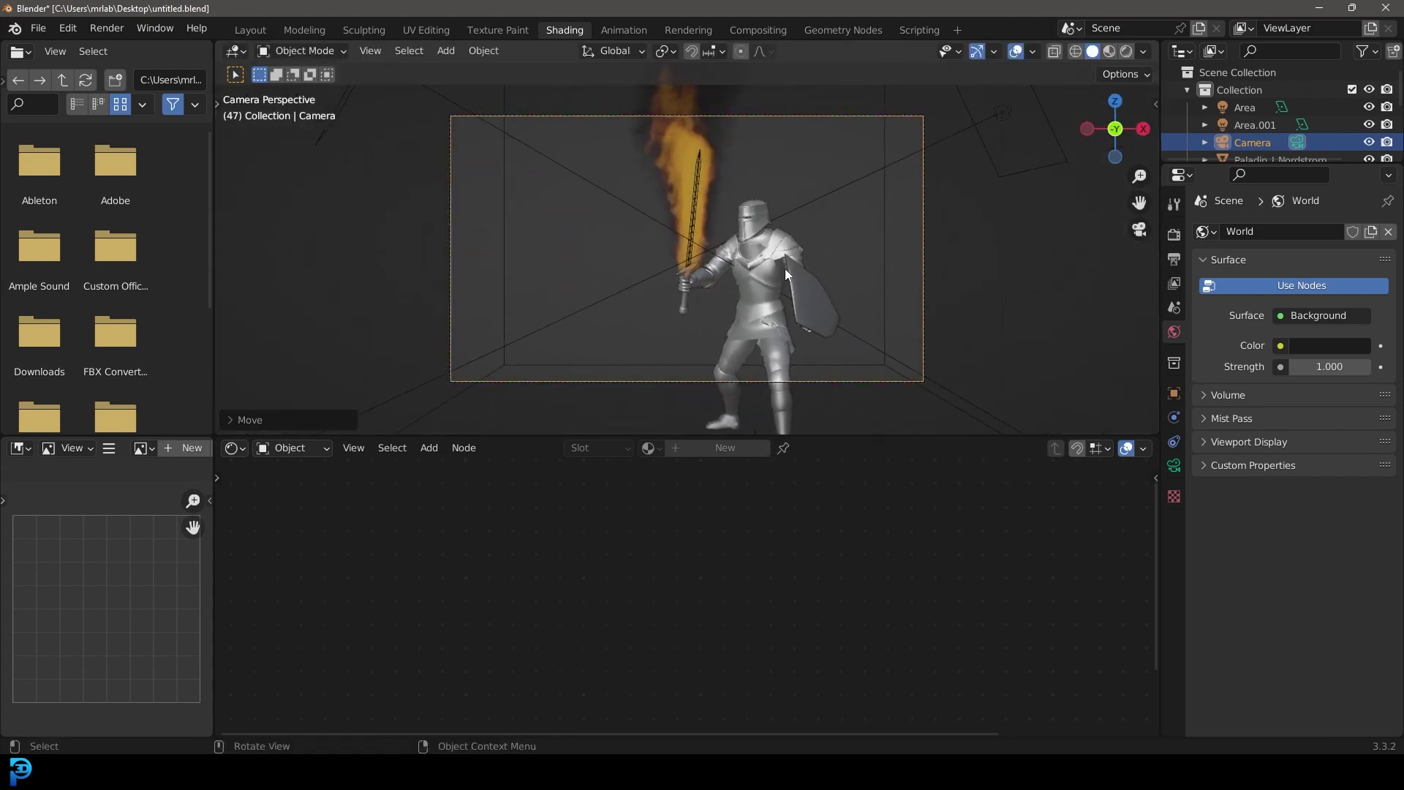
Set the camera focal length to 95 mm, reposition it, and switch to Rendered shading.
{"action": "left_click", "coordinate": [1174, 465]}
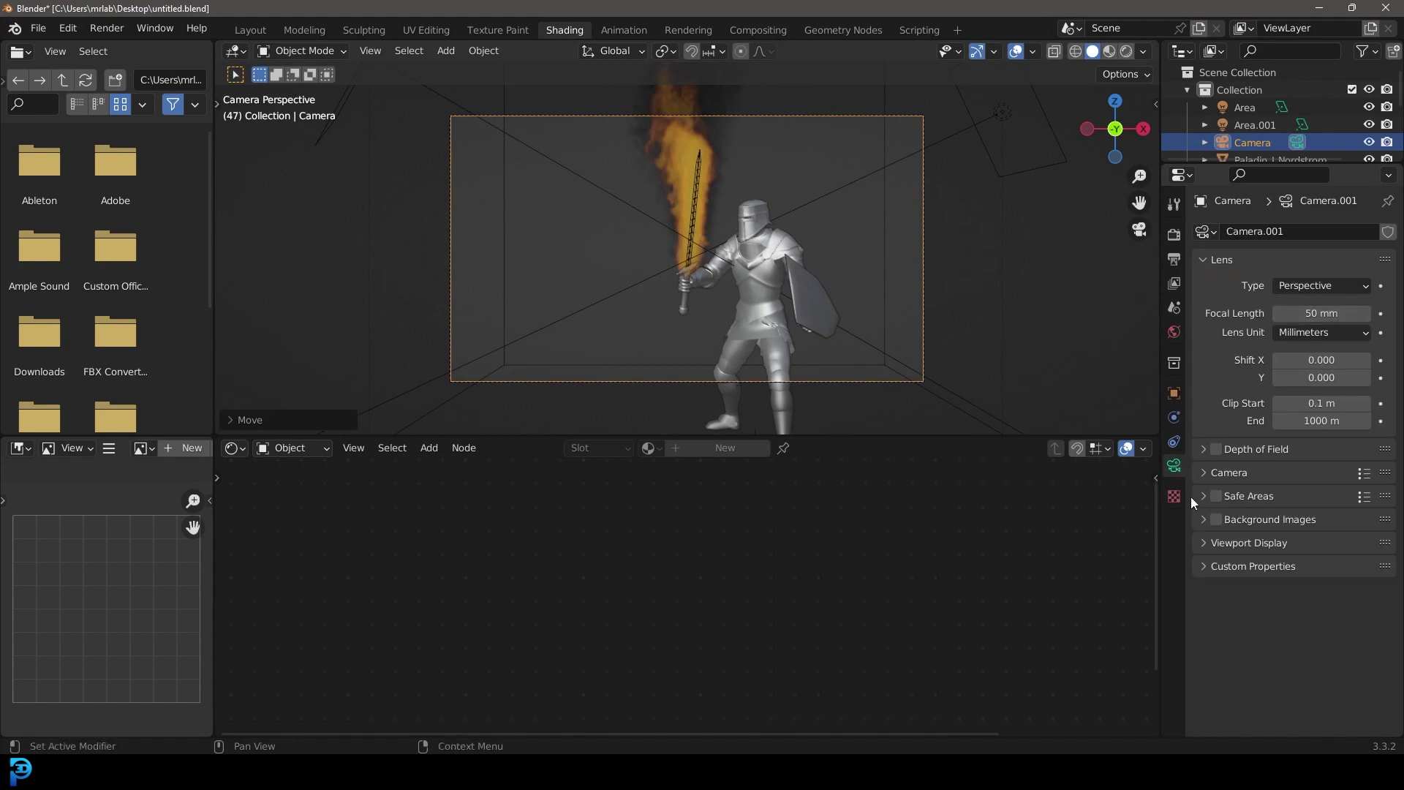
{"action": "left_click", "coordinate": [1340, 311]}
{"action": "key", "text": "Return"}
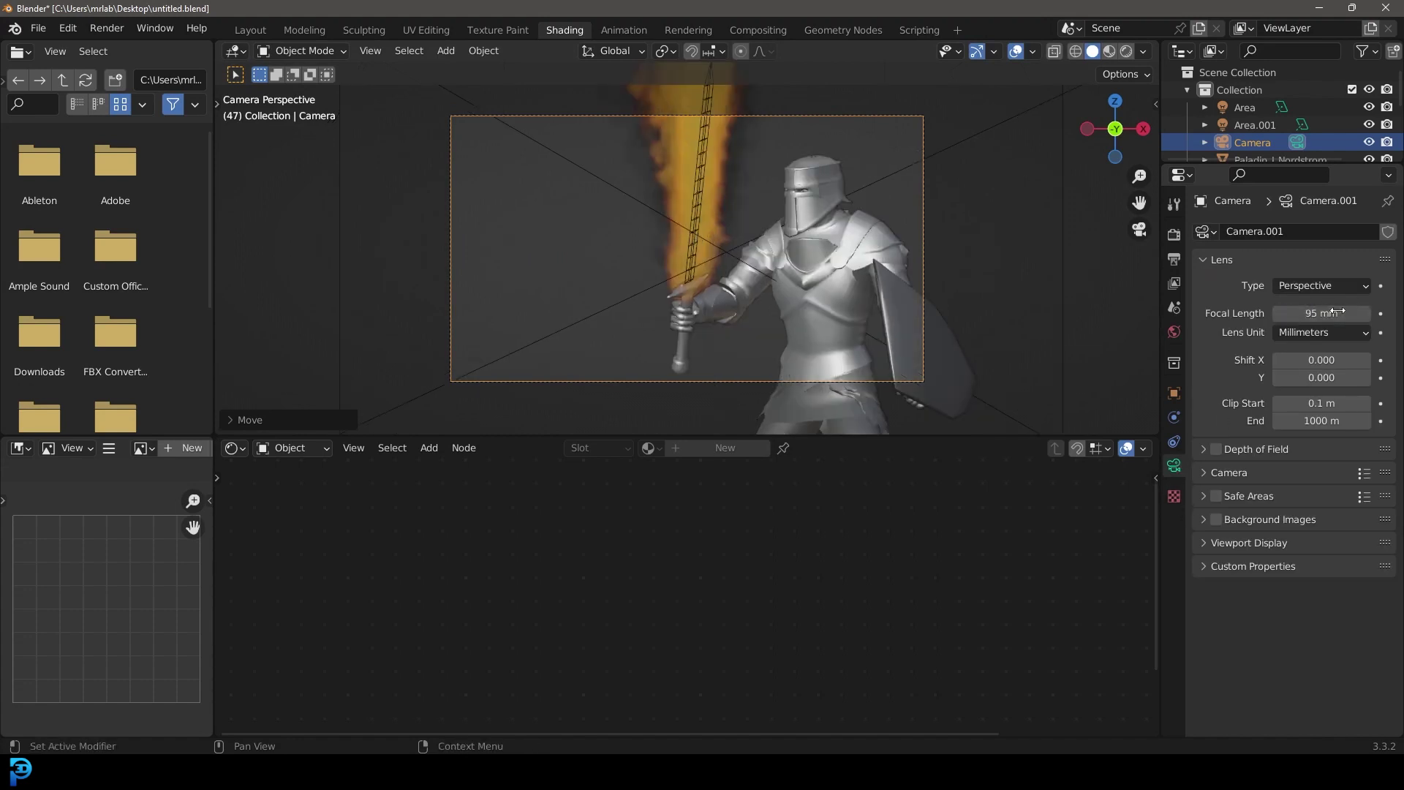
{"action": "key", "text": "g"}
{"action": "key", "text": "z"}
{"action": "key", "text": "z"}
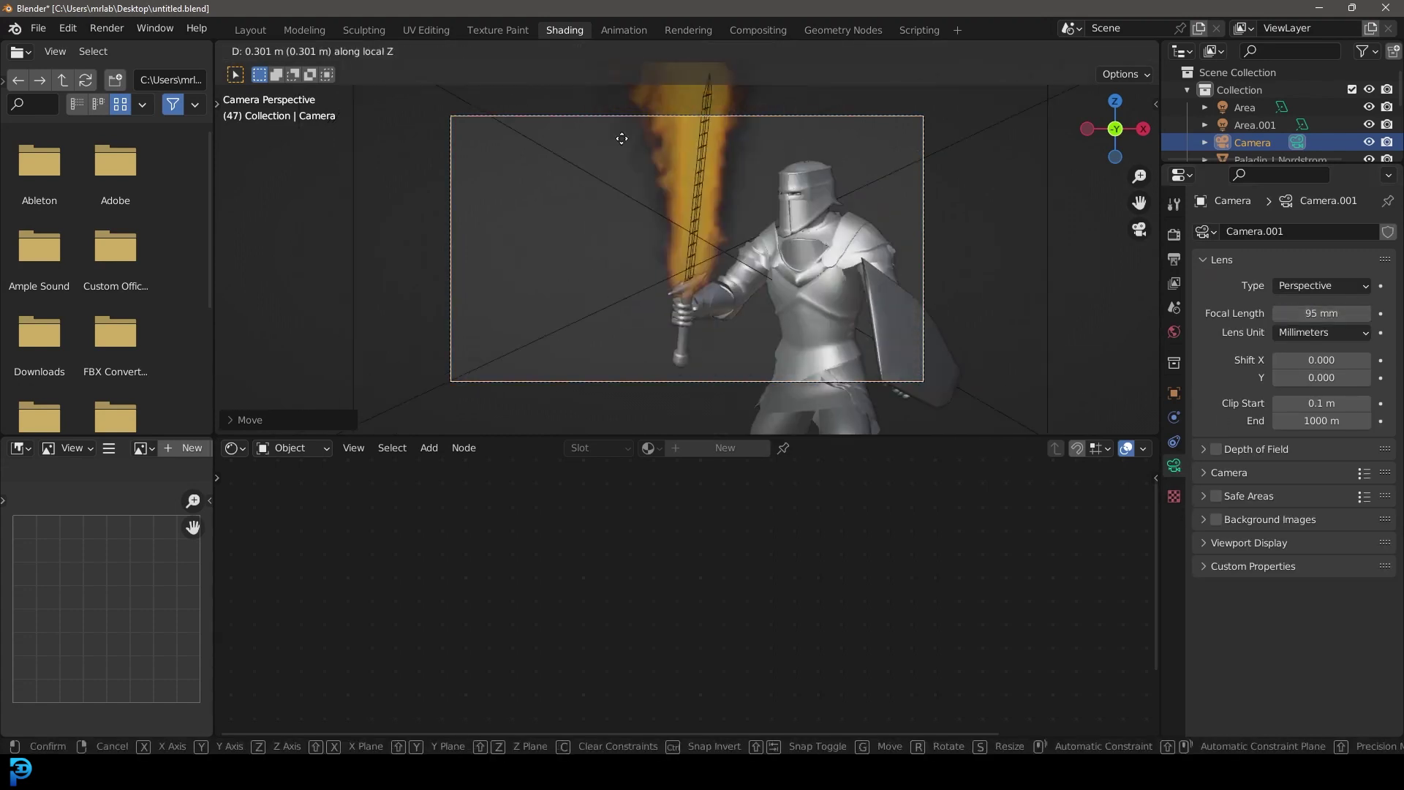
{"action": "key", "text": "z"}
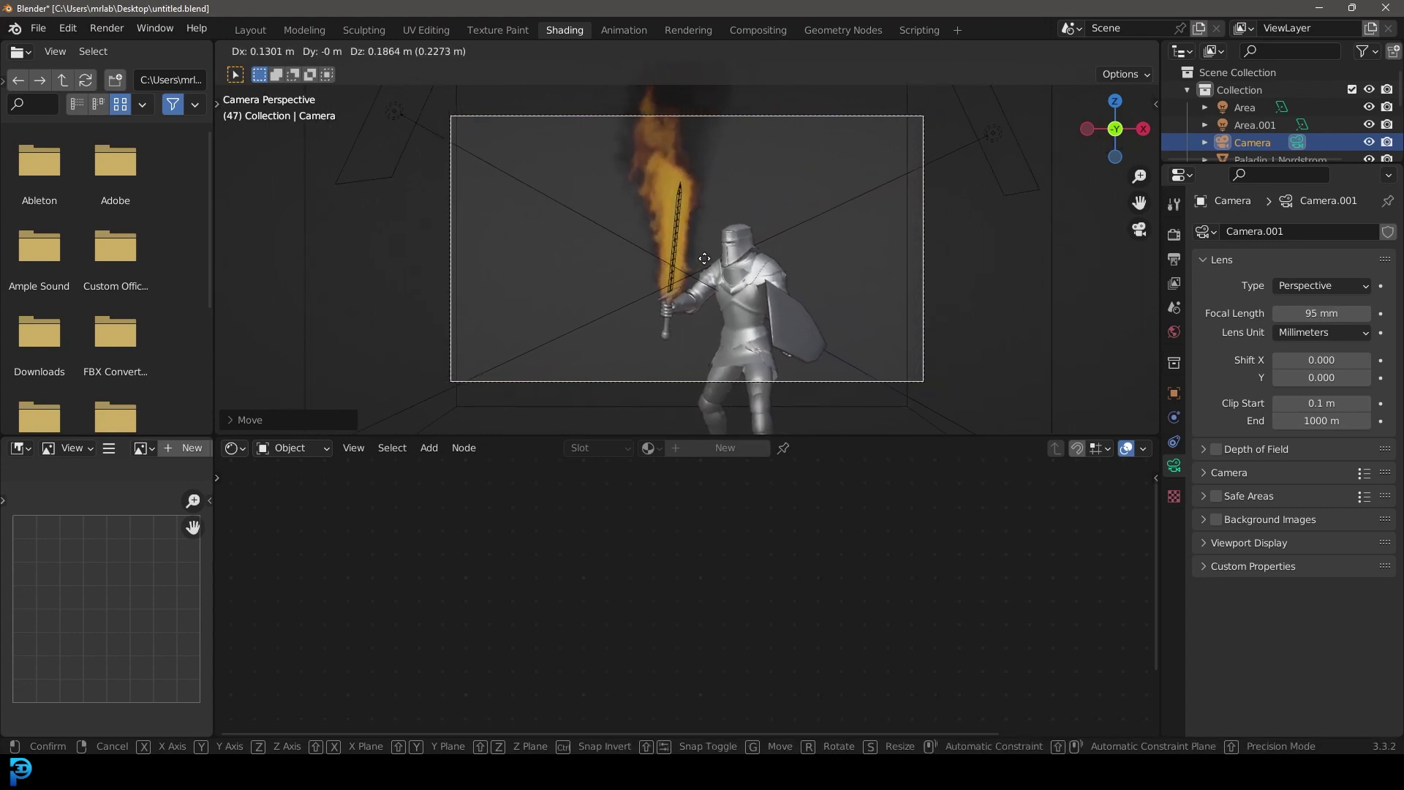
{"action": "left_click", "coordinate": [702, 277]}
{"action": "key", "text": "z"}
{"action": "left_click", "coordinate": [759, 116]}
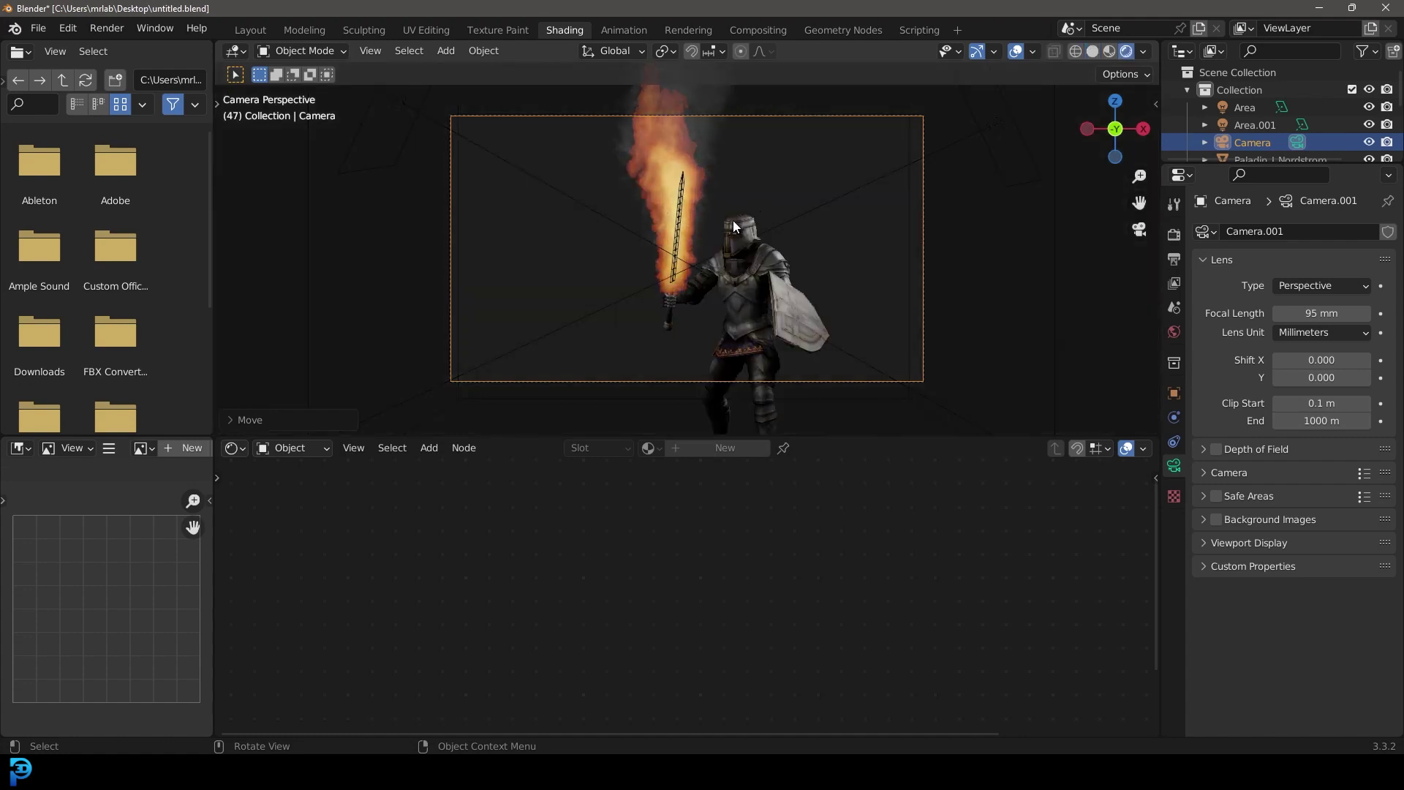
{"action": "key", "text": "shift+a"}
Add a point light above the knight and view it in Solid shading.
{"action": "mouse_move", "coordinate": [742, 274]}
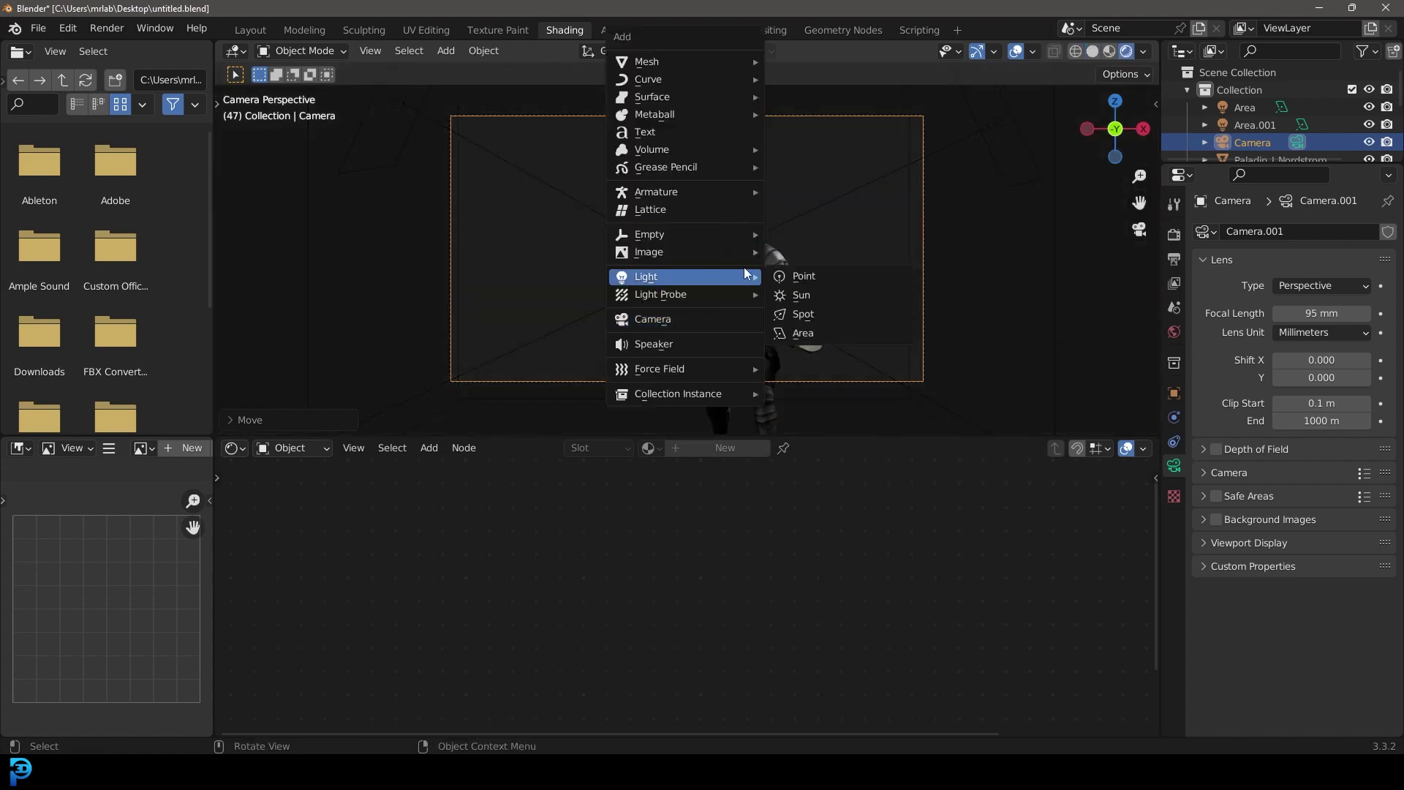
{"action": "left_click", "coordinate": [823, 278]}
{"action": "key", "text": "g"}
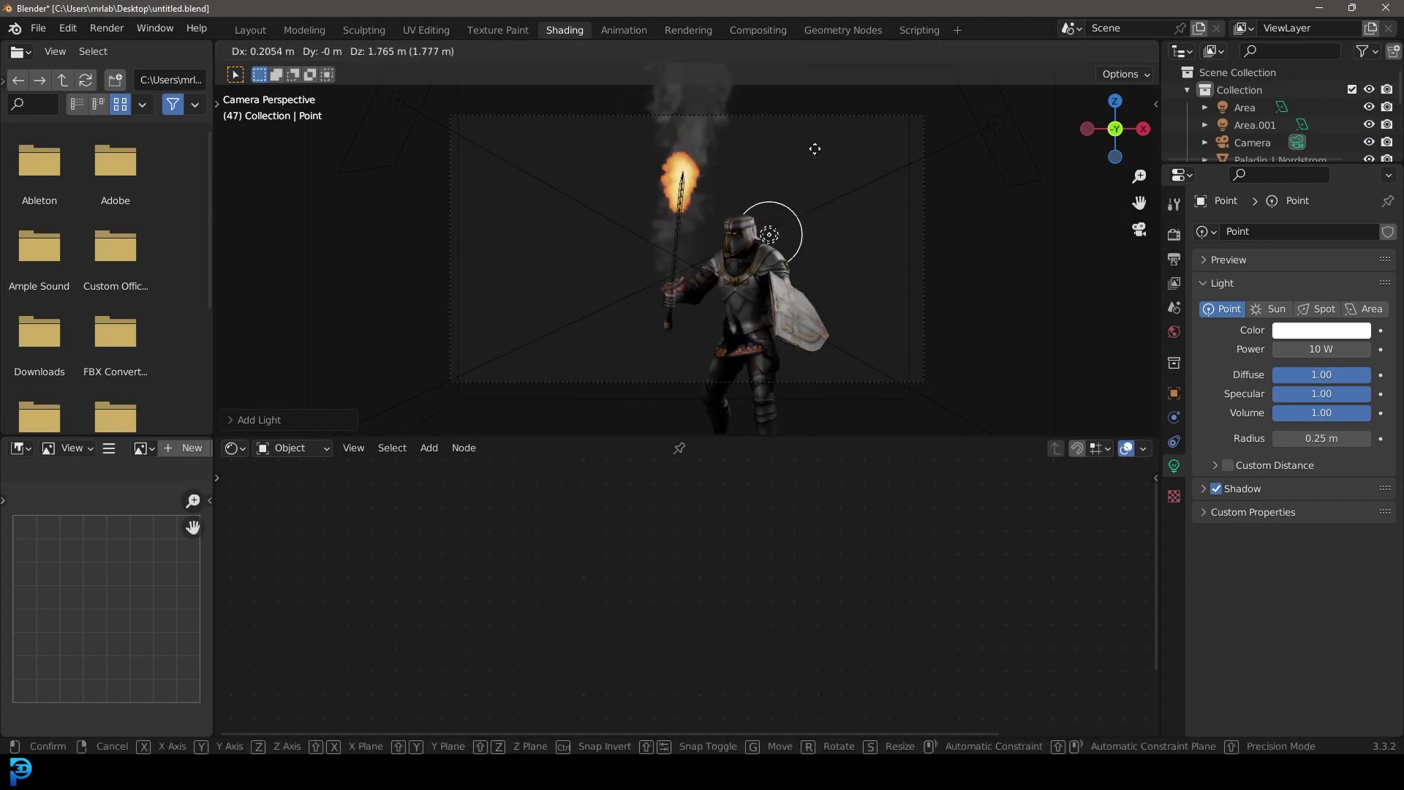
{"action": "left_click", "coordinate": [809, 134]}
{"action": "middle_click_drag", "start_coordinate": [810, 133], "coordinate": [737, 248]}
{"action": "key", "text": "z"}
{"action": "left_click", "coordinate": [862, 256]}
{"action": "scroll", "coordinate": [760, 307], "scroll_direction": "up", "scroll_amount": 2}
{"action": "middle_click_drag", "start_coordinate": [760, 316], "coordinate": [775, 329]}
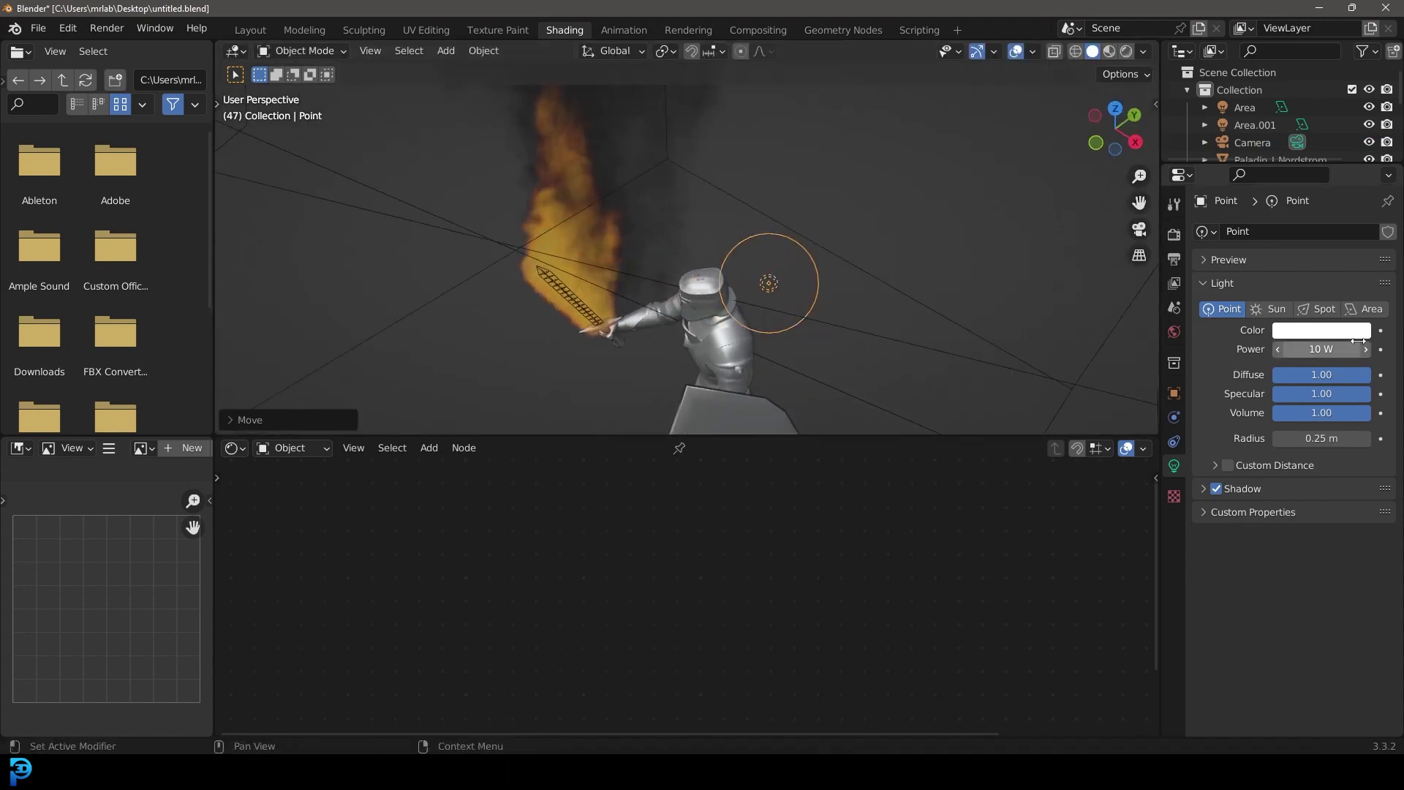
Give the point light 40 W, 0.39 m radius and light-blue colour, then duplicate it.
{"action": "left_click", "coordinate": [1322, 350]}
{"action": "type", "text": "40"}
{"action": "key", "text": "Return"}
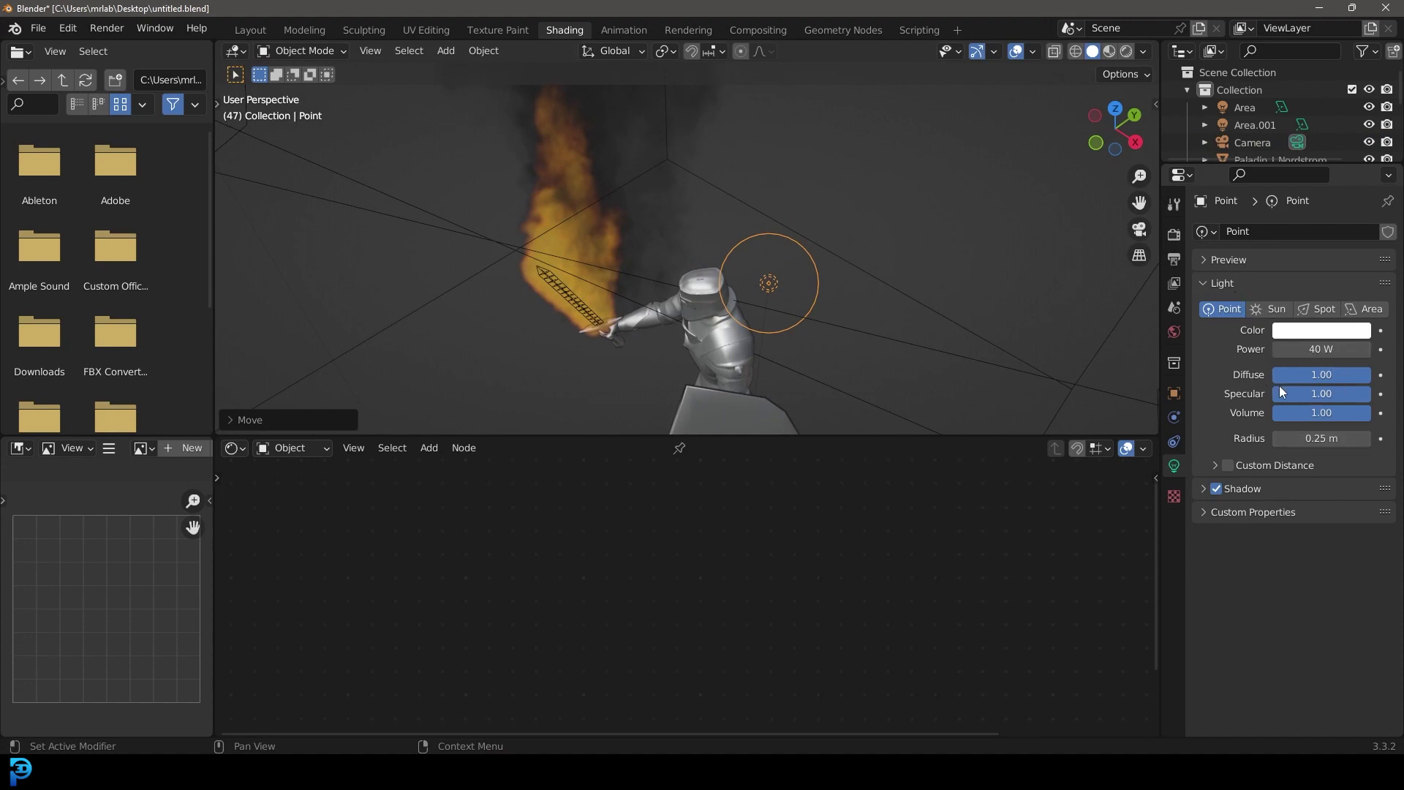
{"action": "left_click_drag", "start_coordinate": [1311, 438], "coordinate": [1349, 438]}
{"action": "key", "text": "KP_0"}
{"action": "key", "text": "z"}
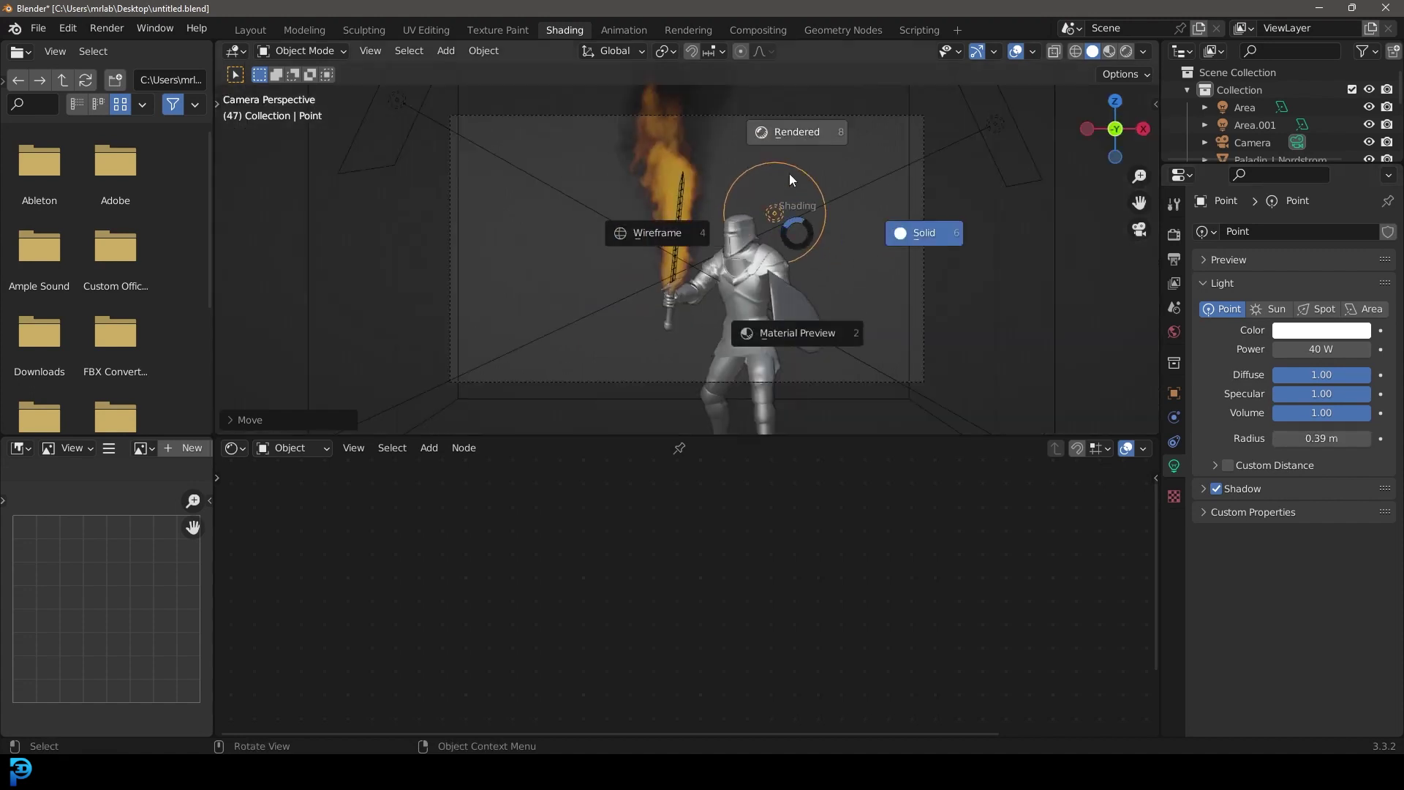
{"action": "left_click", "coordinate": [788, 174]}
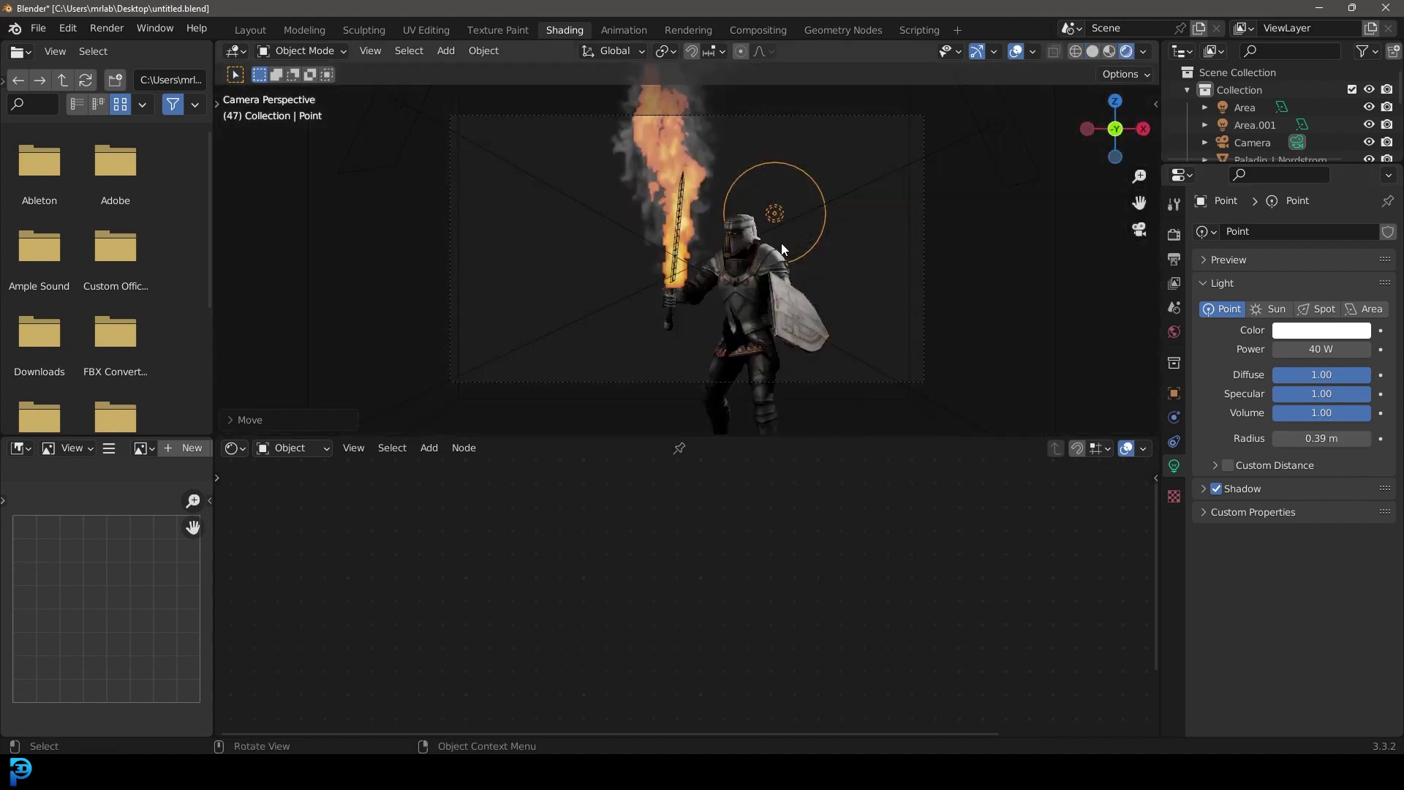
{"action": "left_click", "coordinate": [1312, 330]}
{"action": "left_click", "coordinate": [1295, 138]}
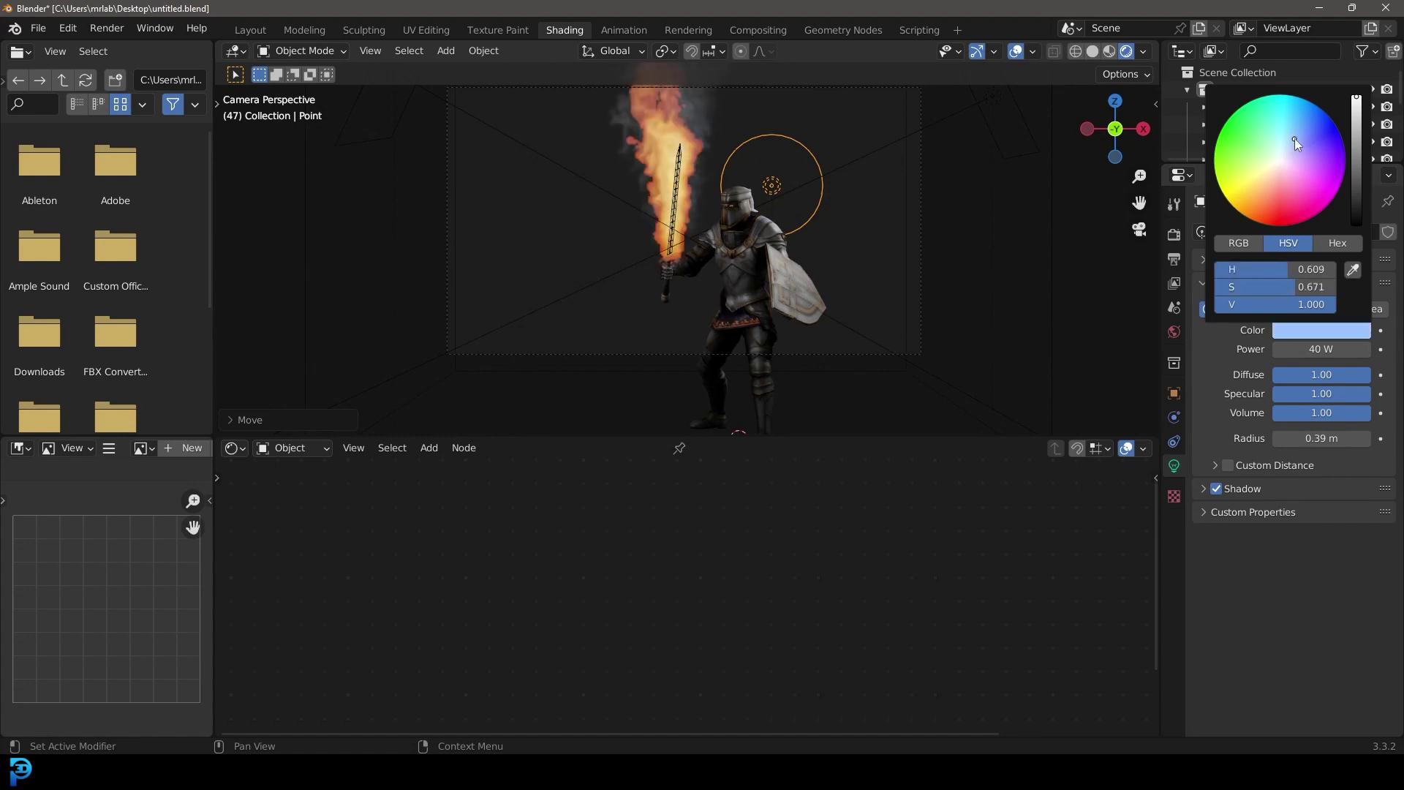
{"action": "key", "text": "shift+d"}
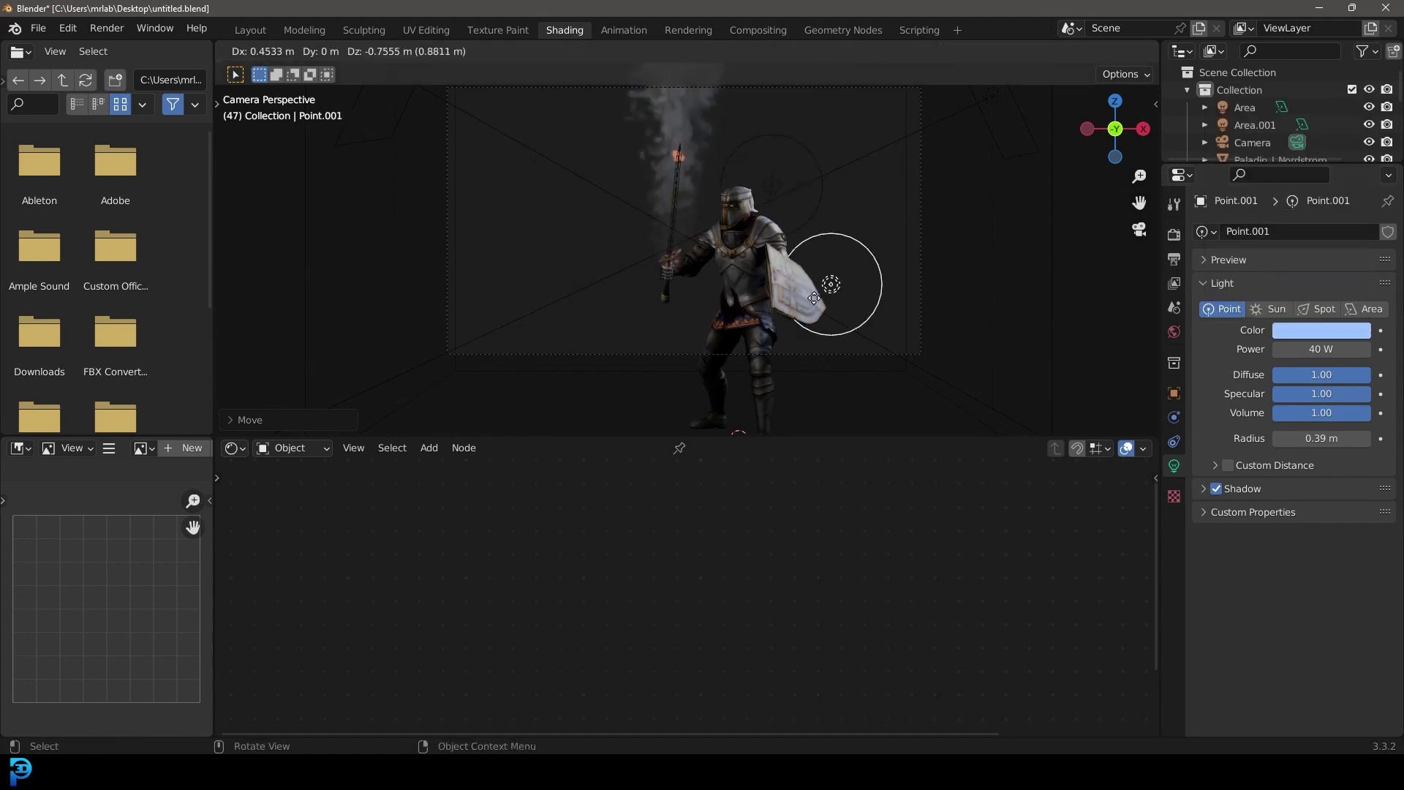
Place duplicated point-light copies beside the shield and near the knight's legs.
{"action": "left_click", "coordinate": [785, 292]}
{"action": "middle_click_drag", "start_coordinate": [786, 293], "coordinate": [785, 199], "text": "shift"}
{"action": "key", "text": "shift+d"}
{"action": "left_click", "coordinate": [841, 344]}
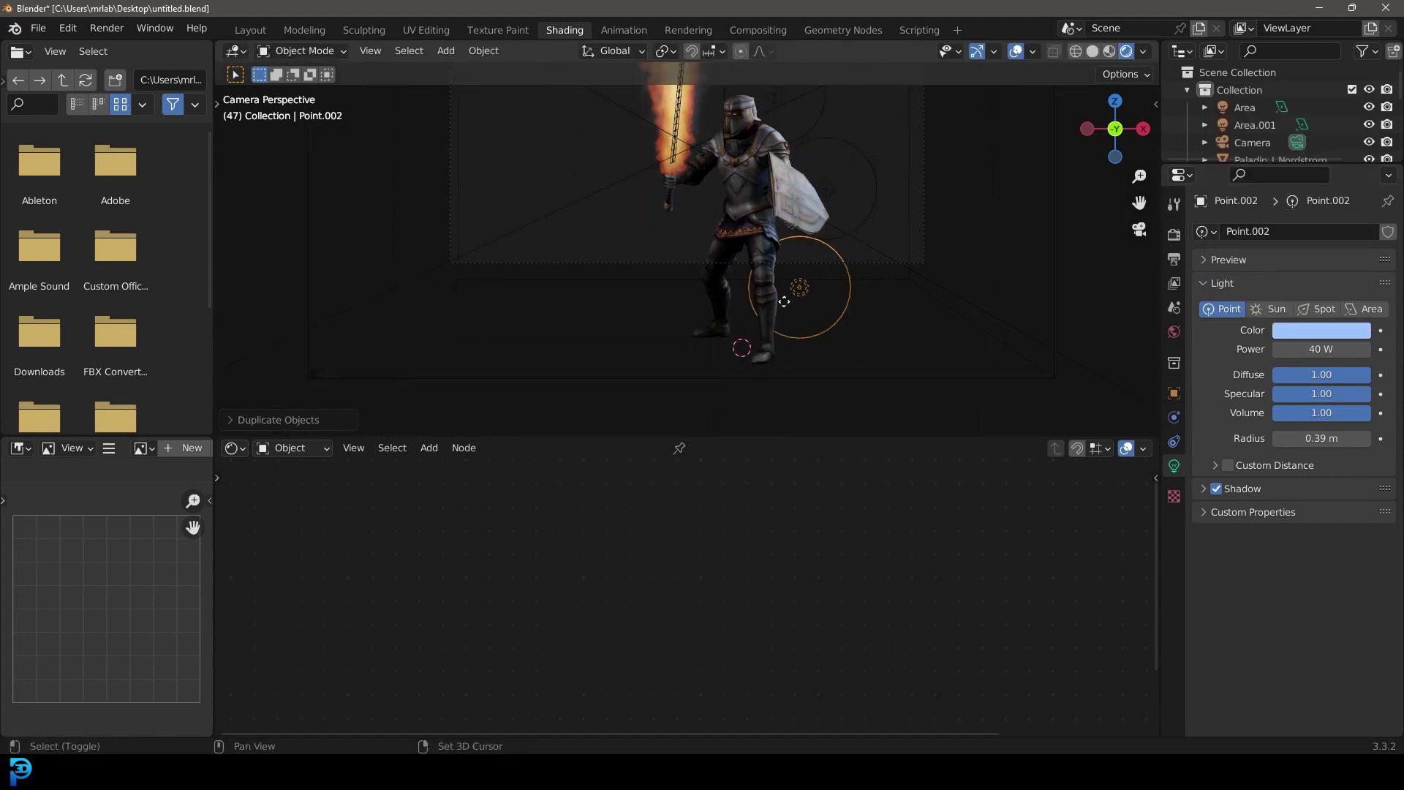
{"action": "key", "text": "shift+d"}
{"action": "middle_click_drag", "start_coordinate": [764, 291], "coordinate": [805, 393]}
{"action": "left_click", "coordinate": [788, 345]}
Add more point-light copies raised above the knight's head, framed through the camera.
{"action": "key", "text": "KP_0"}
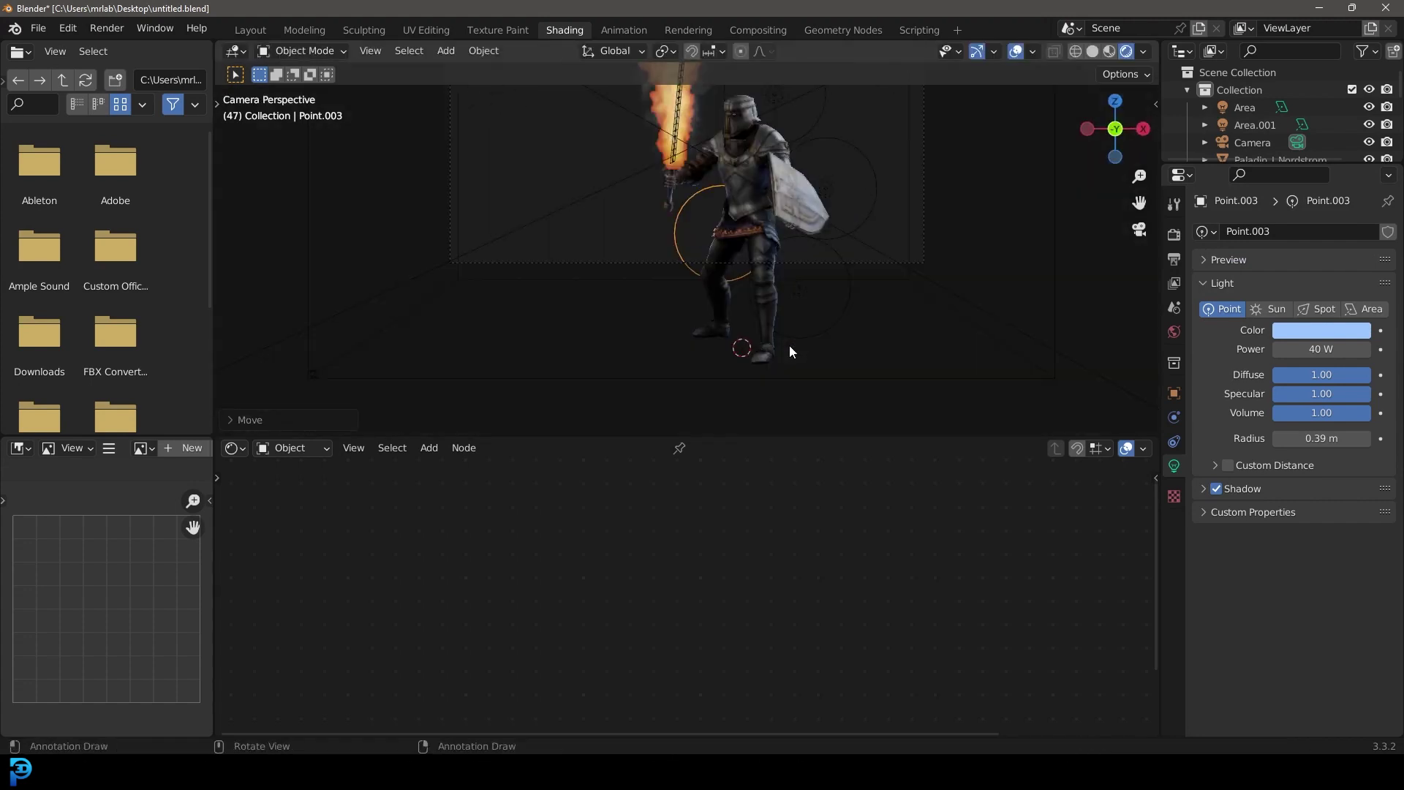
{"action": "middle_click_drag", "start_coordinate": [725, 237], "coordinate": [727, 352], "text": "shift"}
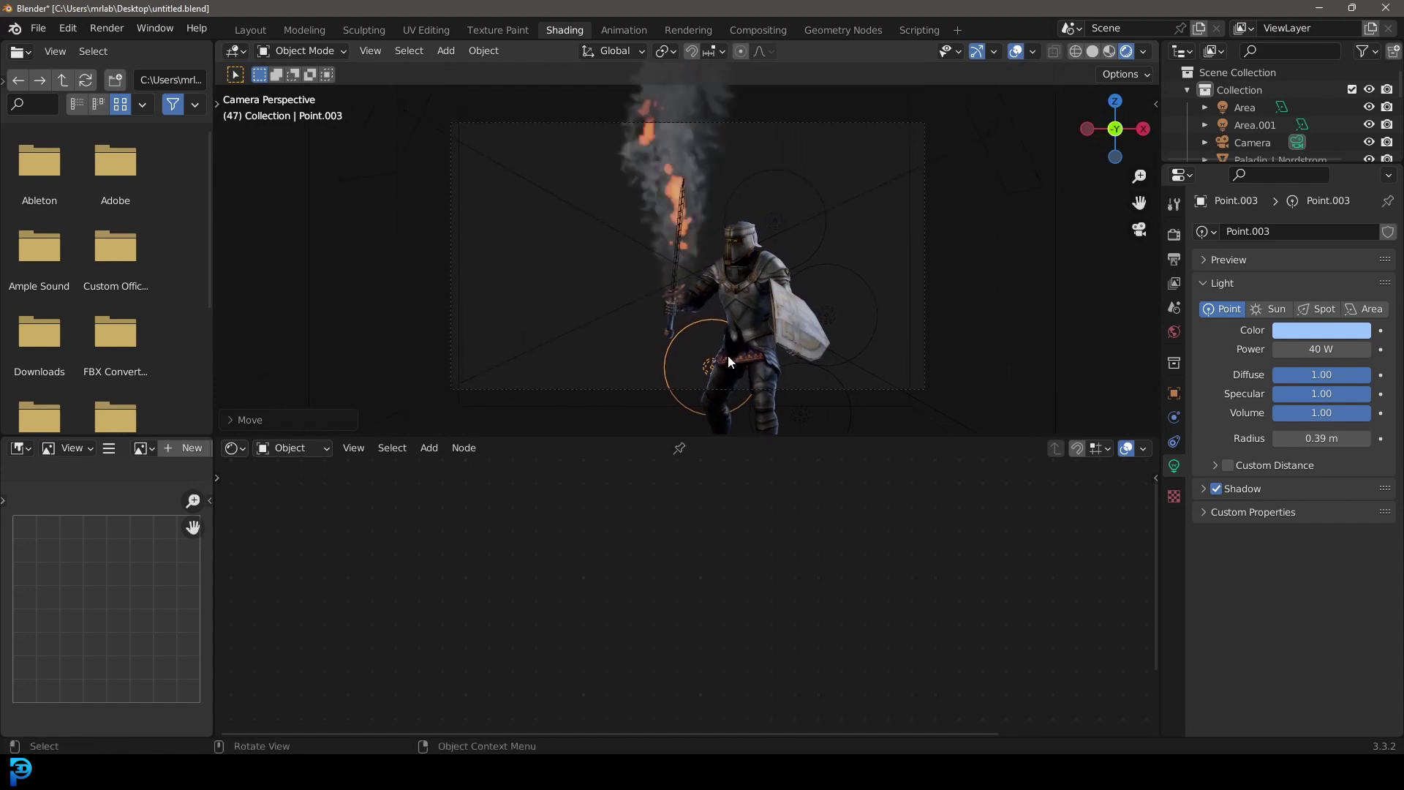
{"action": "key", "text": "shift+d"}
{"action": "left_click", "coordinate": [729, 235]}
{"action": "key", "text": "shift+d"}
{"action": "left_click", "coordinate": [733, 277]}
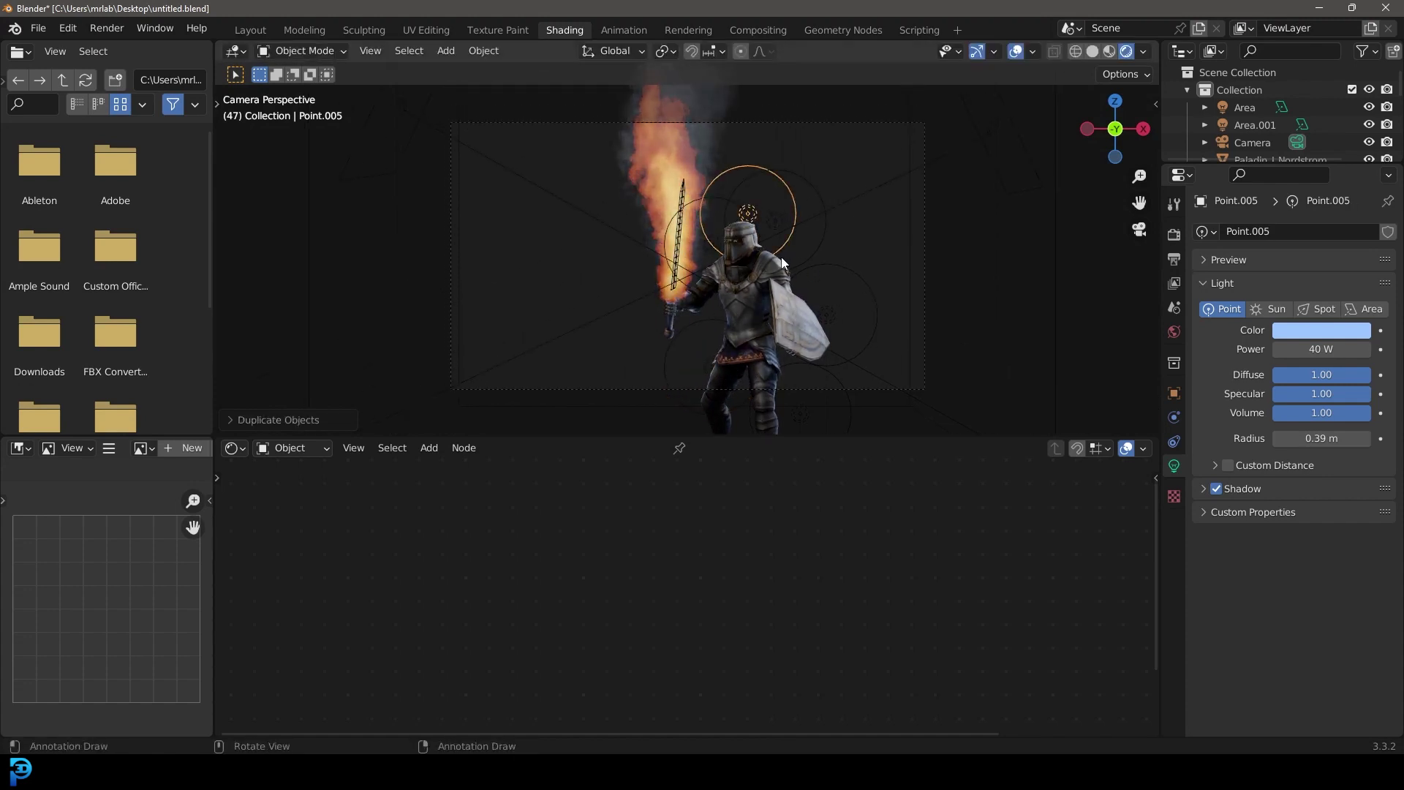
{"action": "middle_click_drag", "start_coordinate": [777, 264], "coordinate": [670, 287]}
{"action": "key", "text": "shift+d"}
{"action": "left_click", "coordinate": [628, 326]}
{"action": "middle_click_drag", "start_coordinate": [629, 326], "coordinate": [726, 297]}
Move Point.006 beside the sword, tint it saturated orange, and switch to Solid shading.
{"action": "key", "text": "g"}
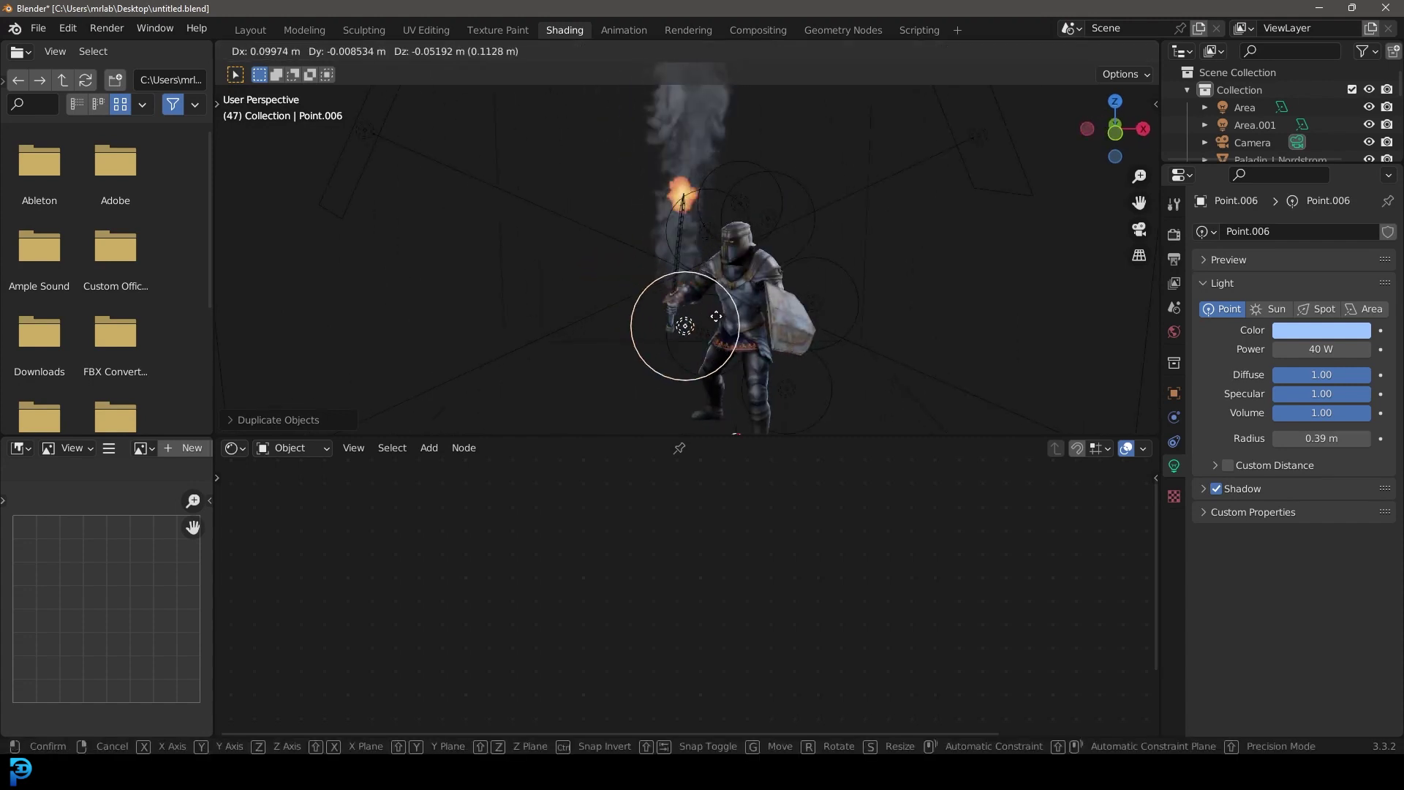
{"action": "left_click", "coordinate": [736, 314]}
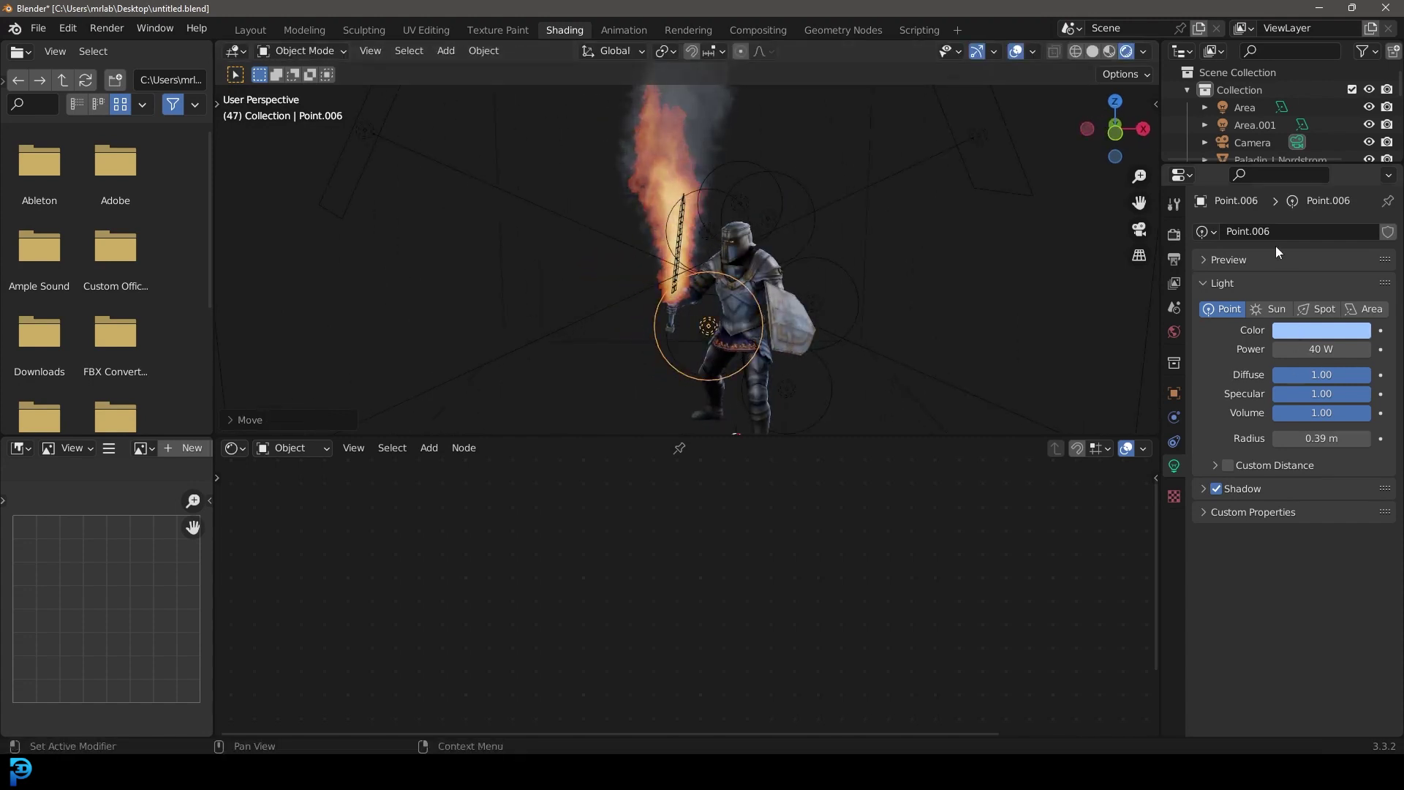
{"action": "left_click", "coordinate": [1309, 330]}
{"action": "left_click", "coordinate": [1265, 191]}
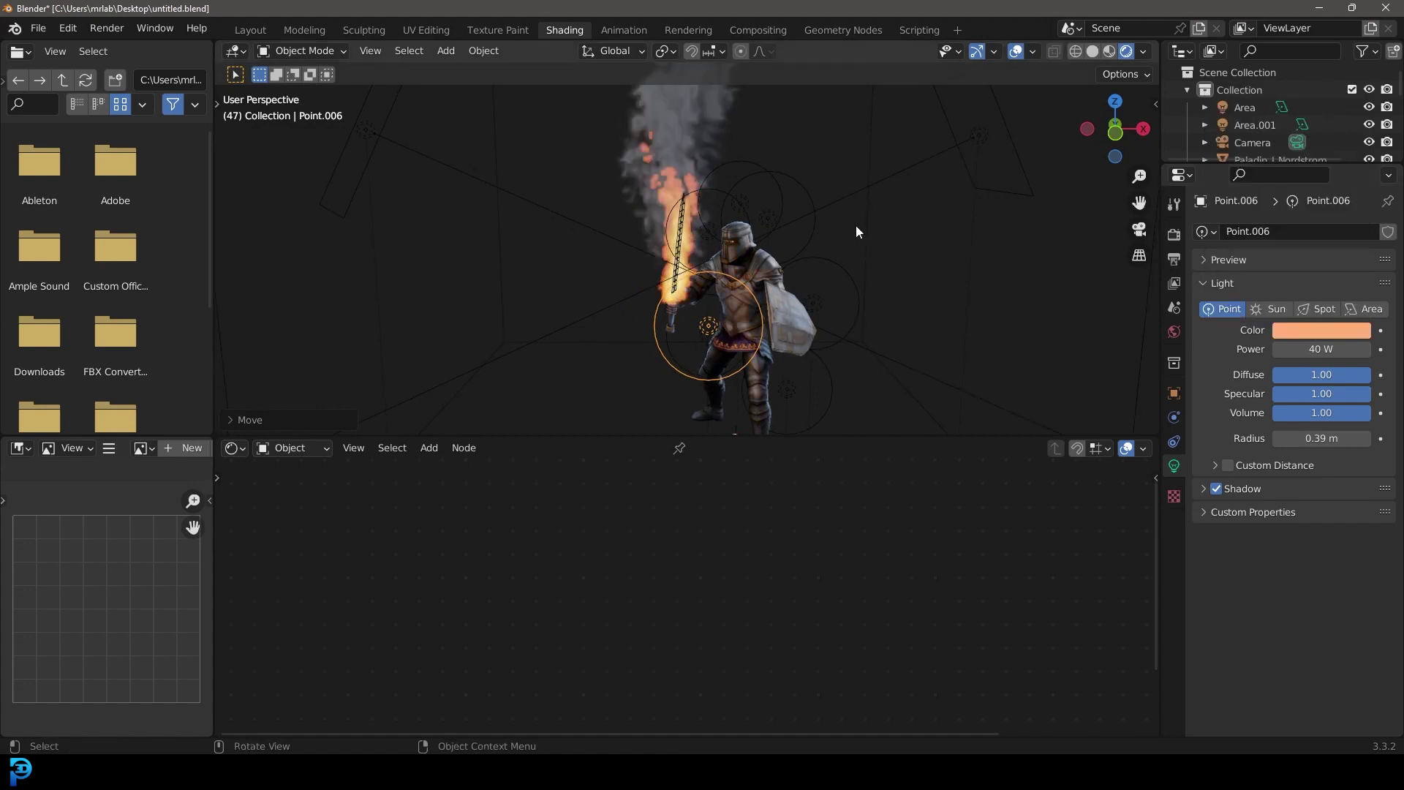
{"action": "key", "text": "KP_0"}
{"action": "left_click", "coordinate": [1324, 330]}
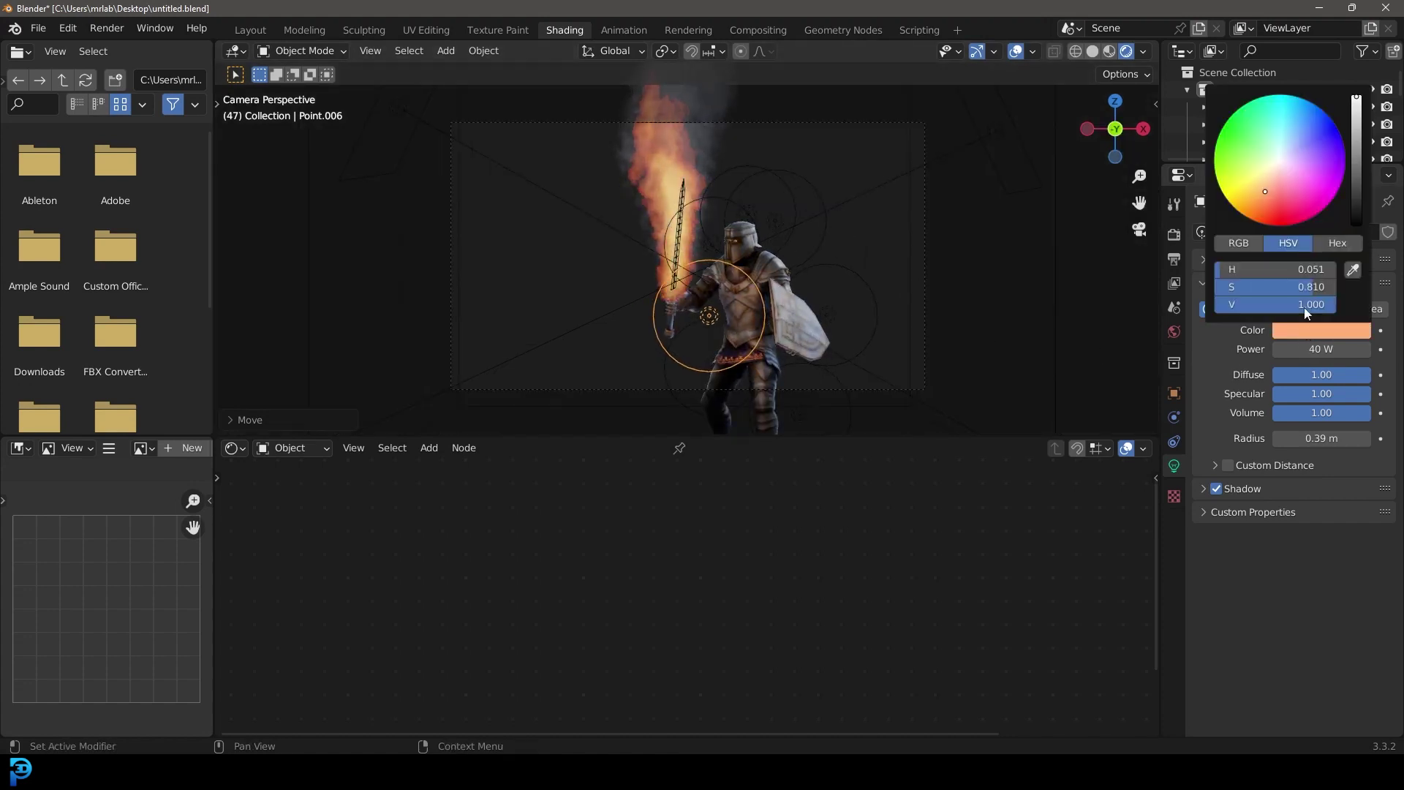
{"action": "left_click", "coordinate": [1267, 194]}
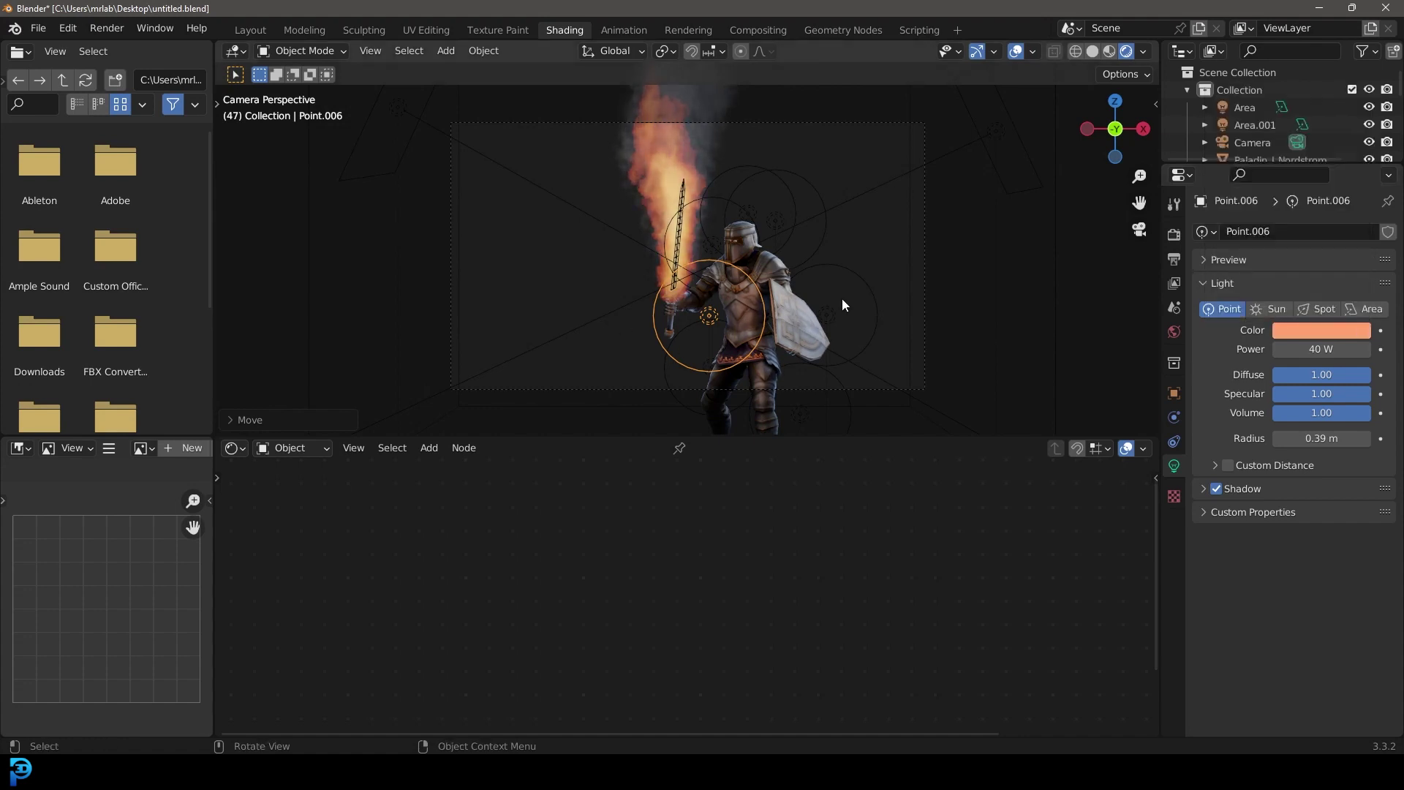
{"action": "key", "text": "z"}
{"action": "left_click", "coordinate": [953, 305]}
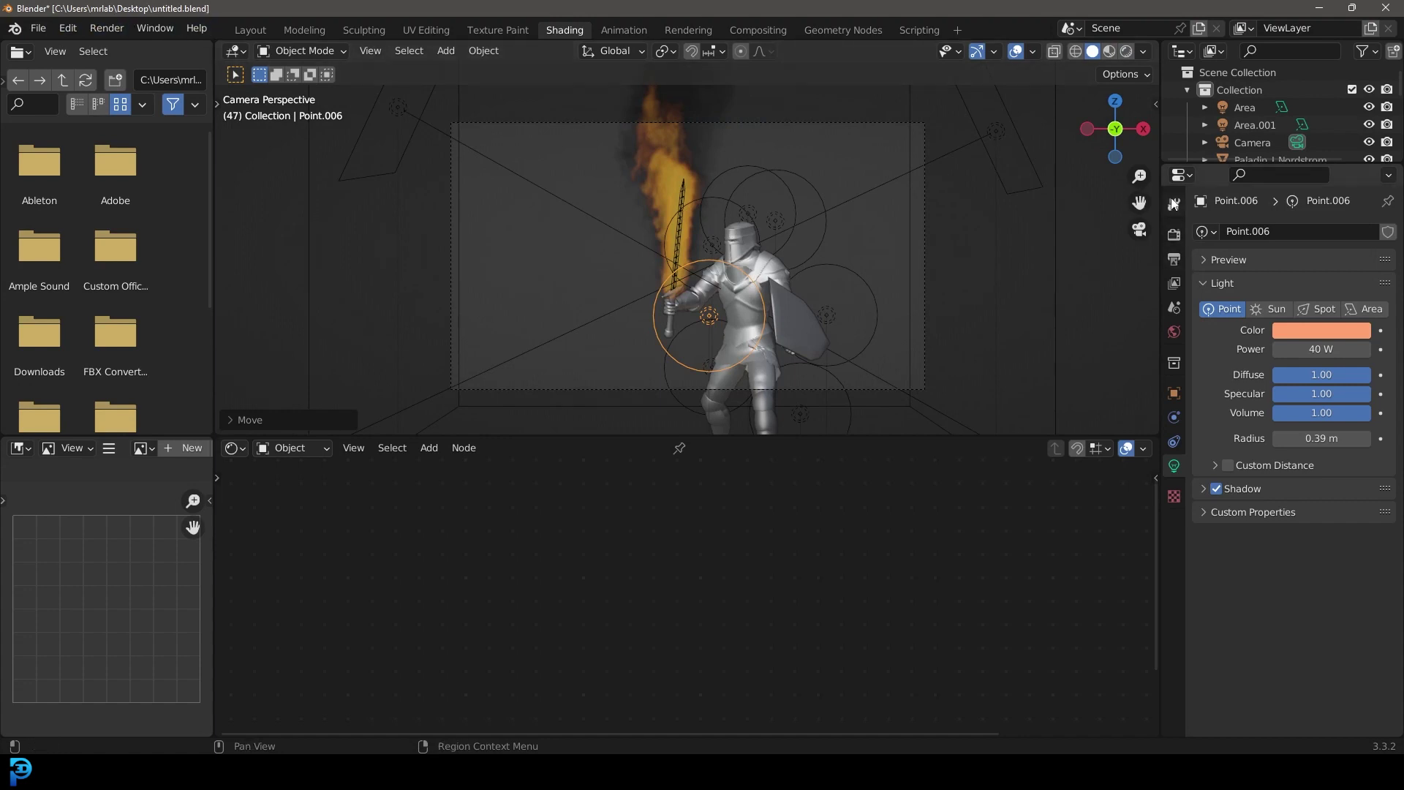
From the Eevee render settings, make a test still render of frame 47, then close it.
{"action": "left_click", "coordinate": [1174, 235]}
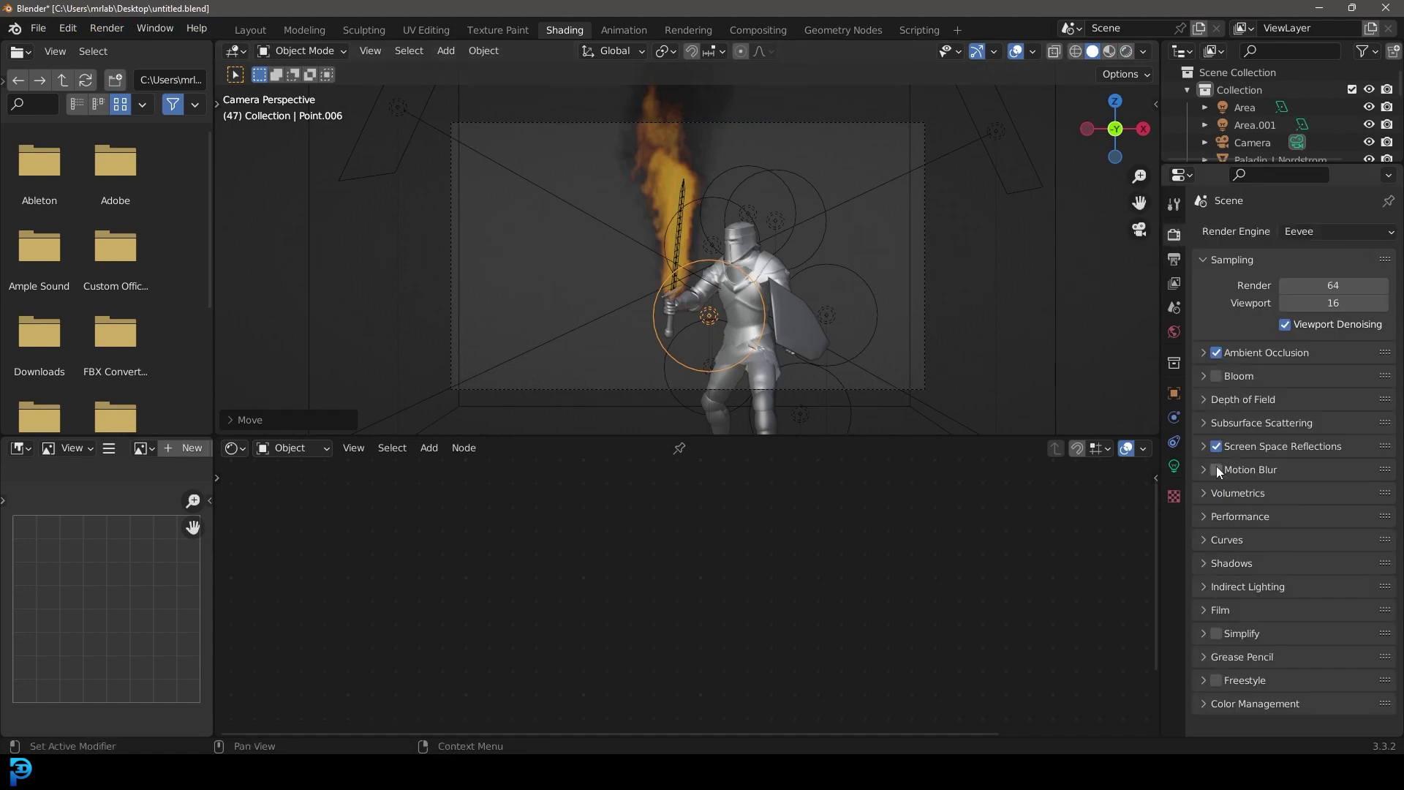
{"action": "left_click", "coordinate": [112, 30]}
{"action": "left_click", "coordinate": [115, 48]}
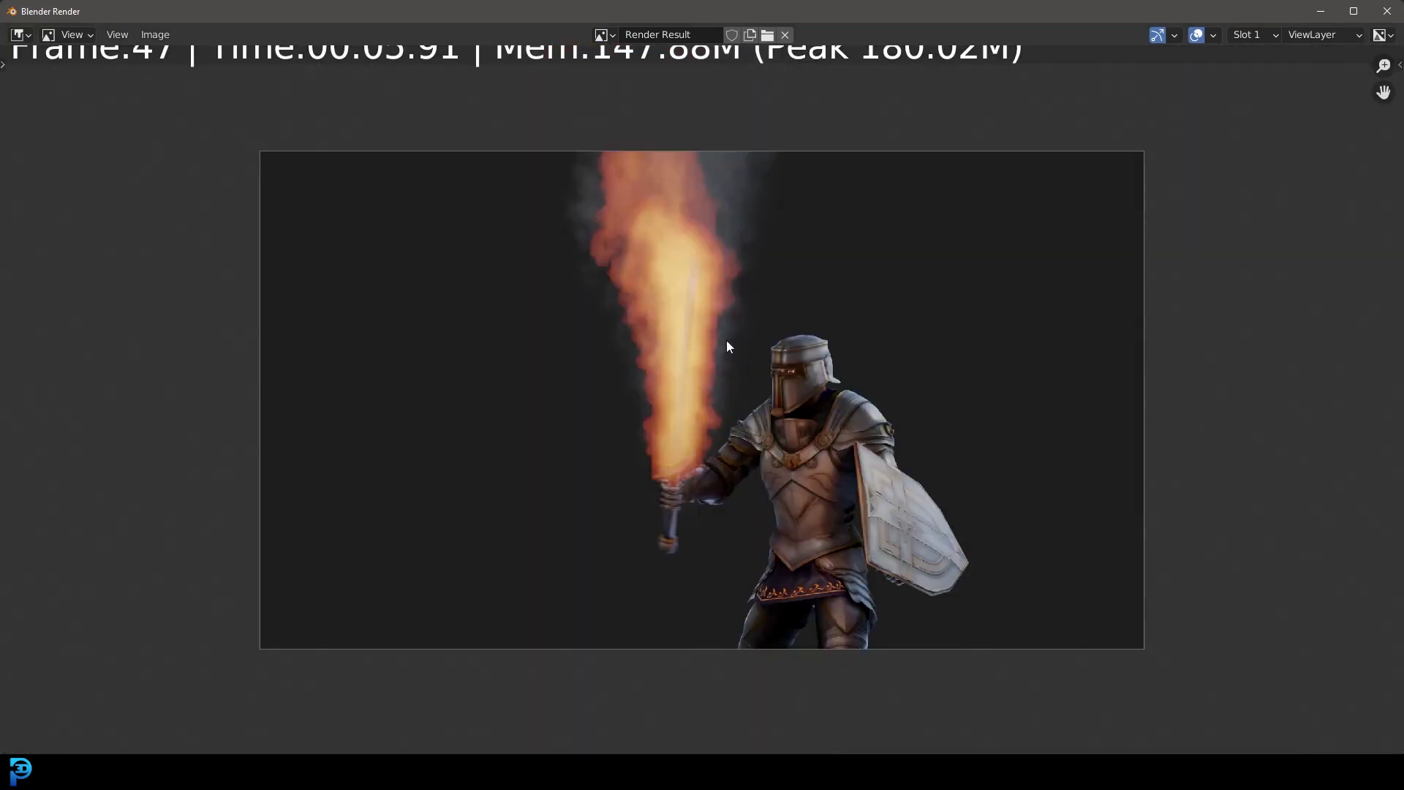
{"action": "left_click", "coordinate": [1387, 10]}
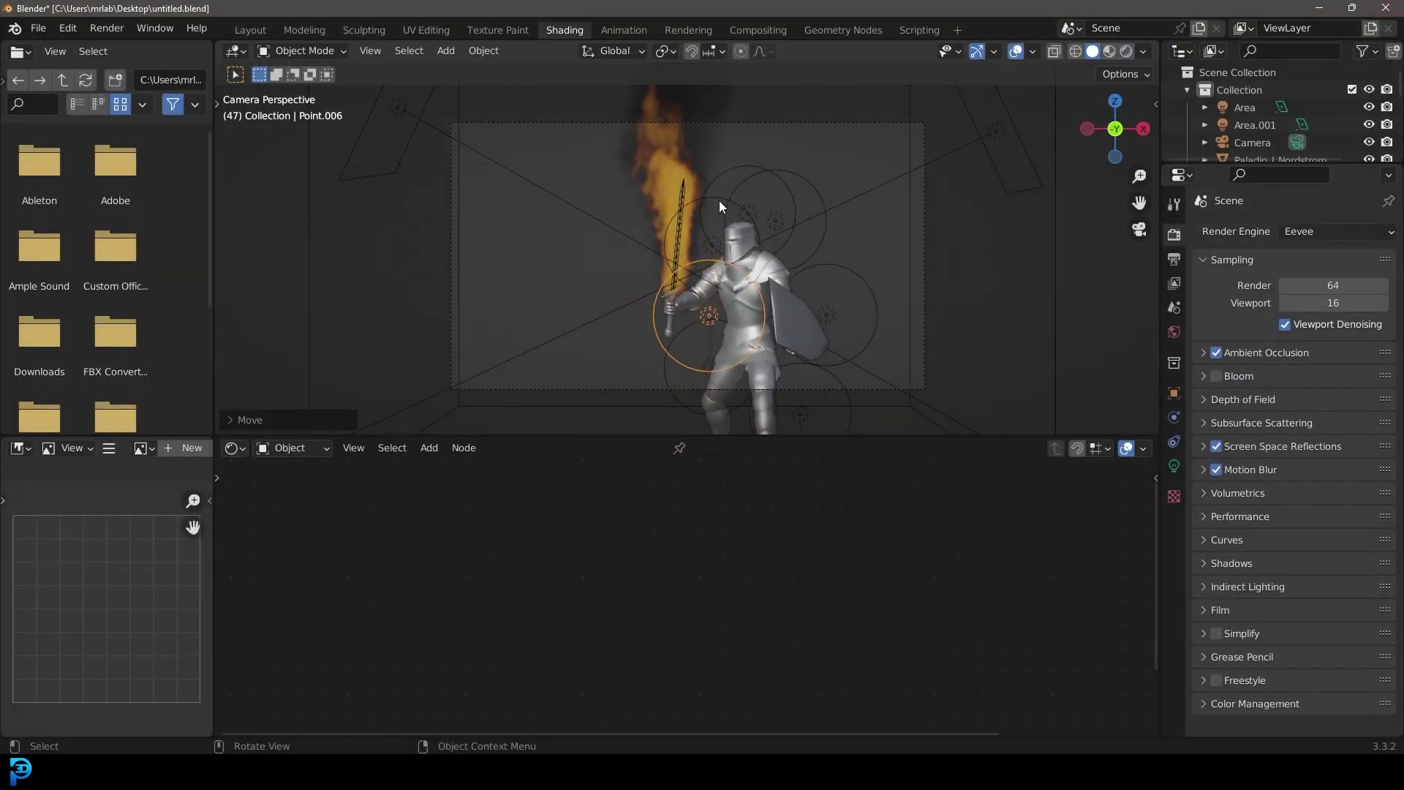
Preview the animation playback and set the render output folder to the Desktop.
{"action": "key", "text": "space"}
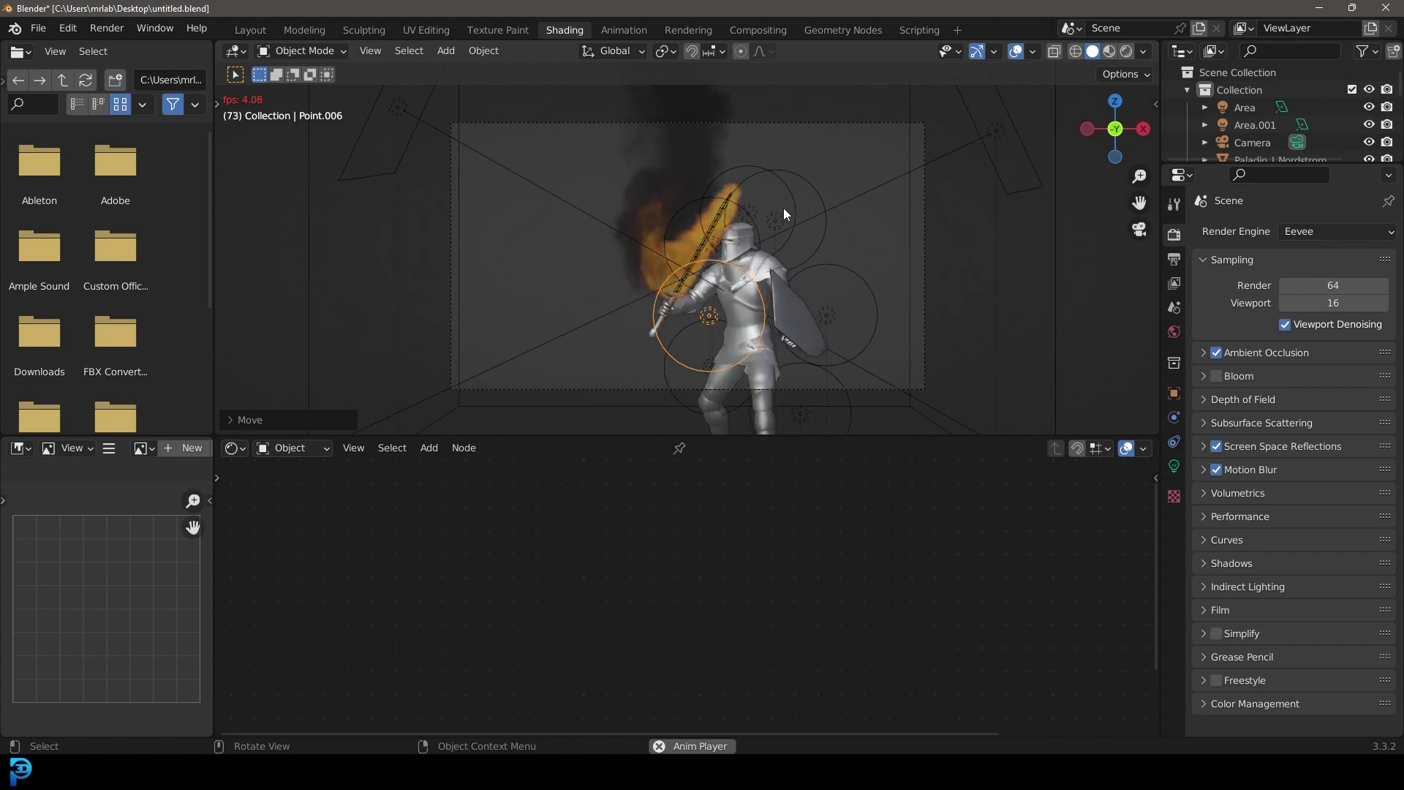
{"action": "key", "text": "space"}
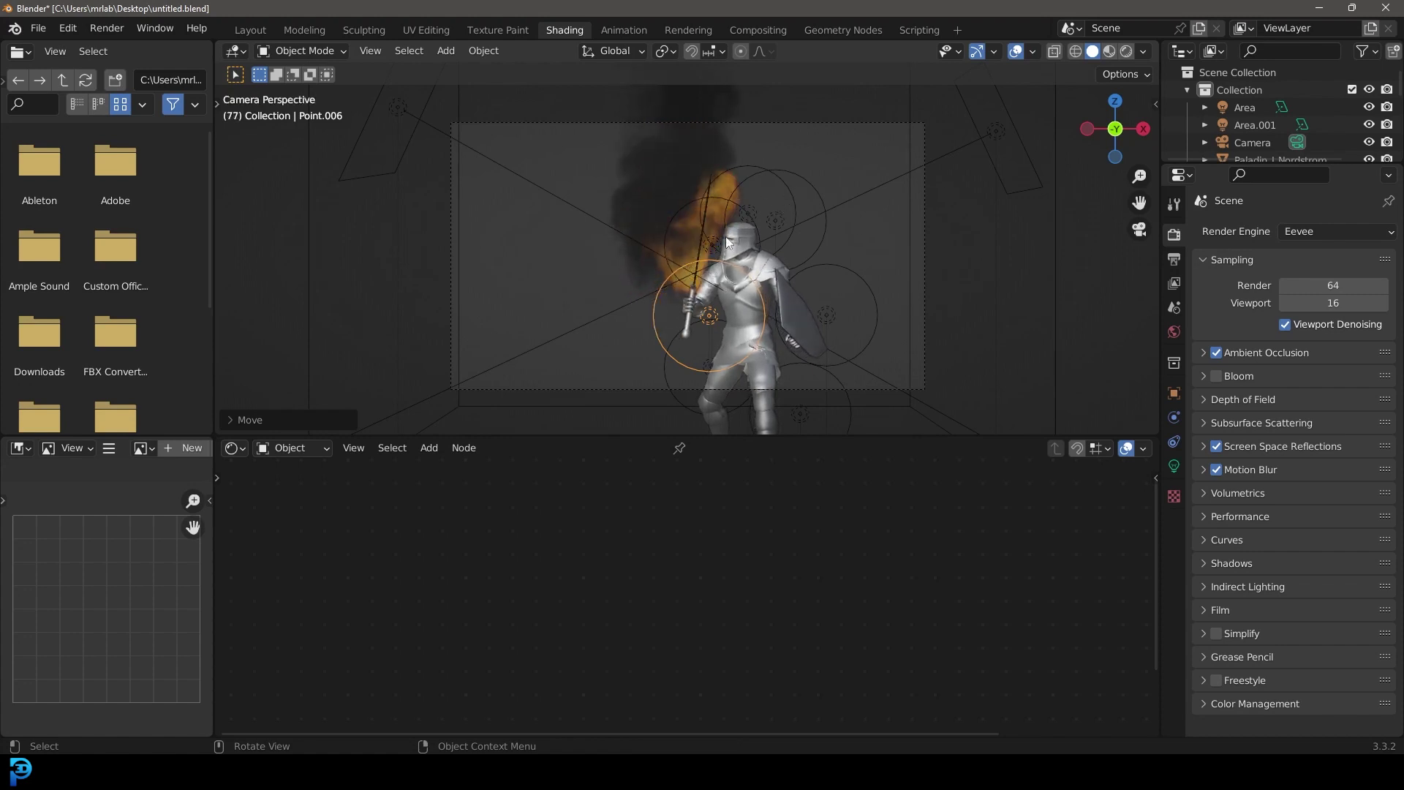
{"action": "left_click", "coordinate": [1174, 260]}
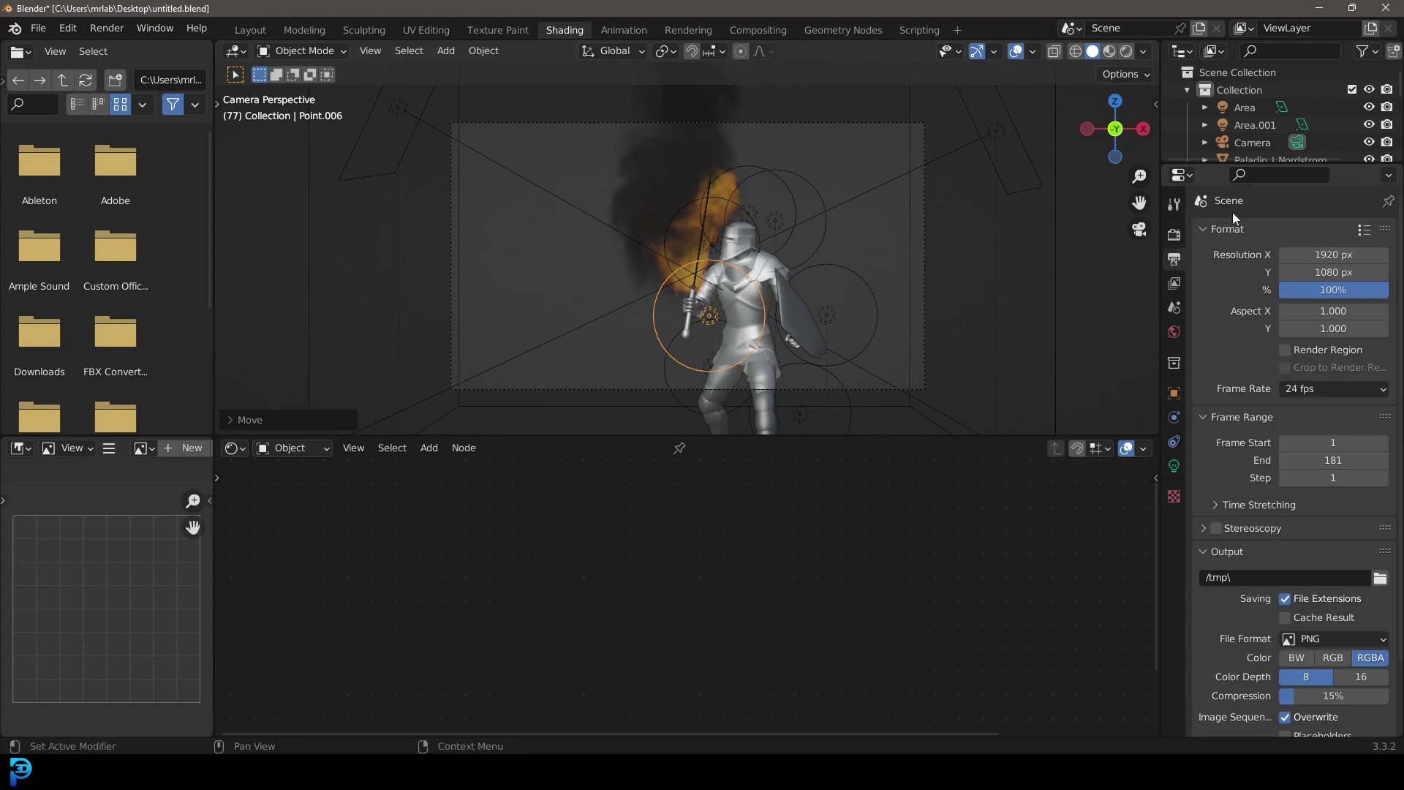
{"action": "left_click", "coordinate": [1372, 577]}
{"action": "left_click", "coordinate": [319, 334]}
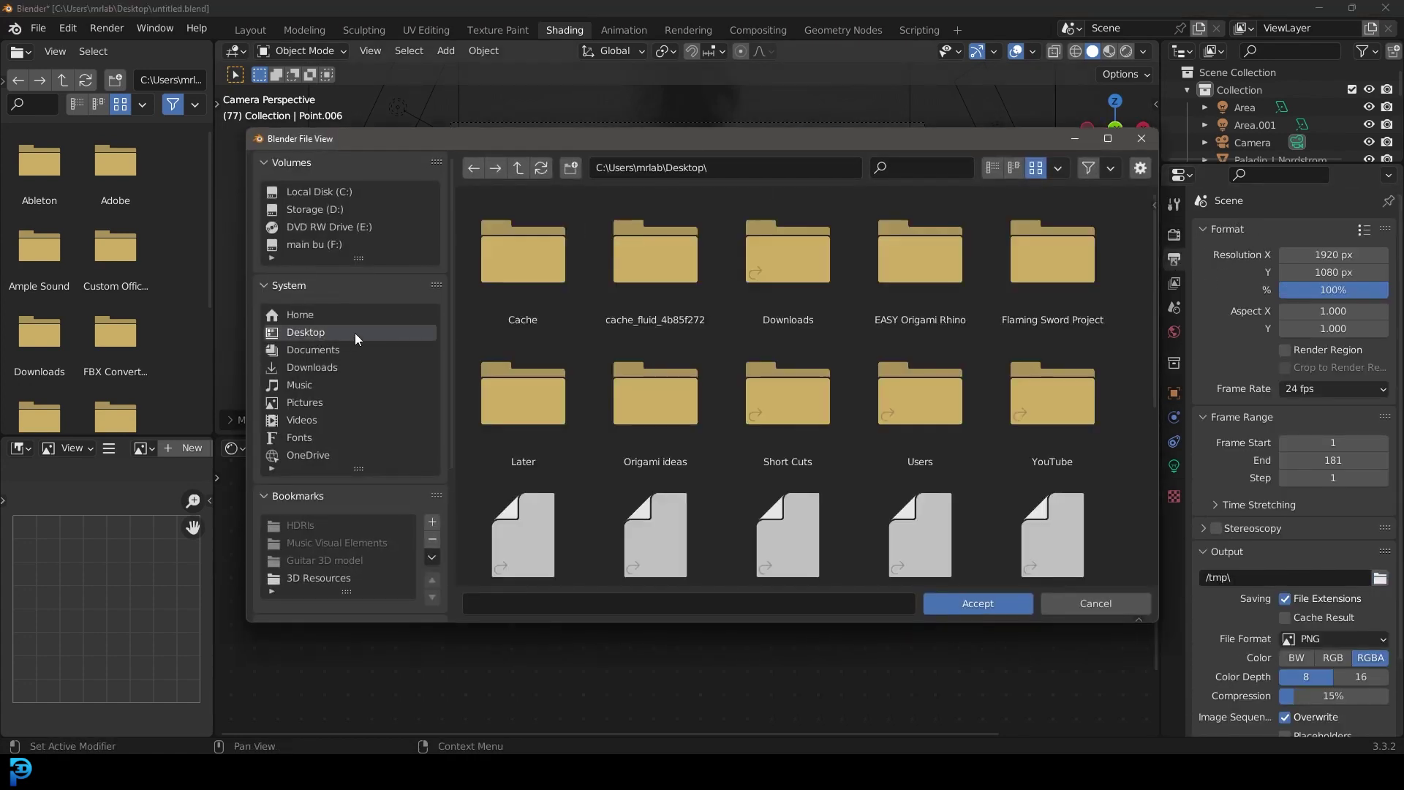
{"action": "left_click", "coordinate": [971, 604]}
{"action": "scroll", "coordinate": [1254, 551], "scroll_direction": "down", "scroll_amount": 2}
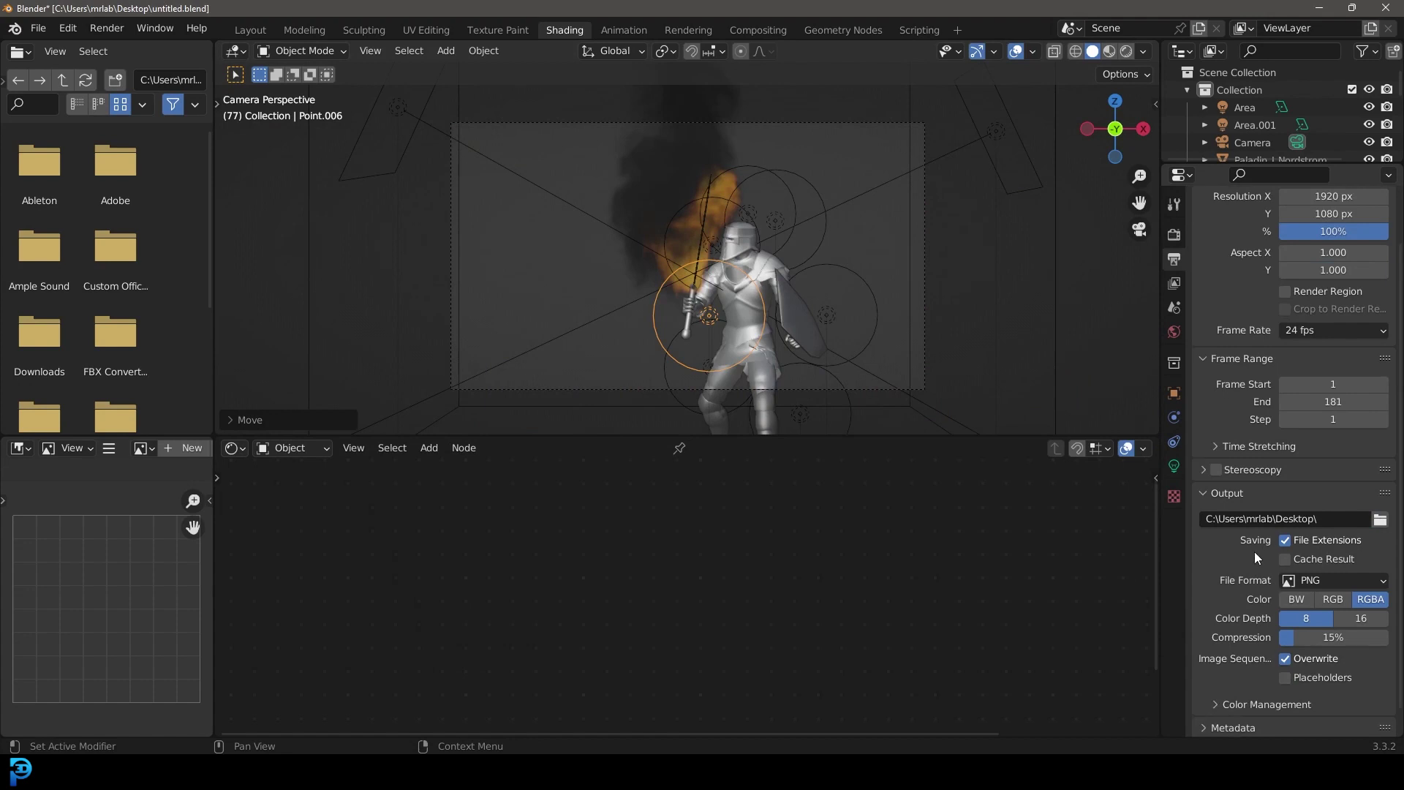
Set File Format to FFmpeg Video with an MPEG-4 container and save the project.
{"action": "left_click", "coordinate": [1325, 580]}
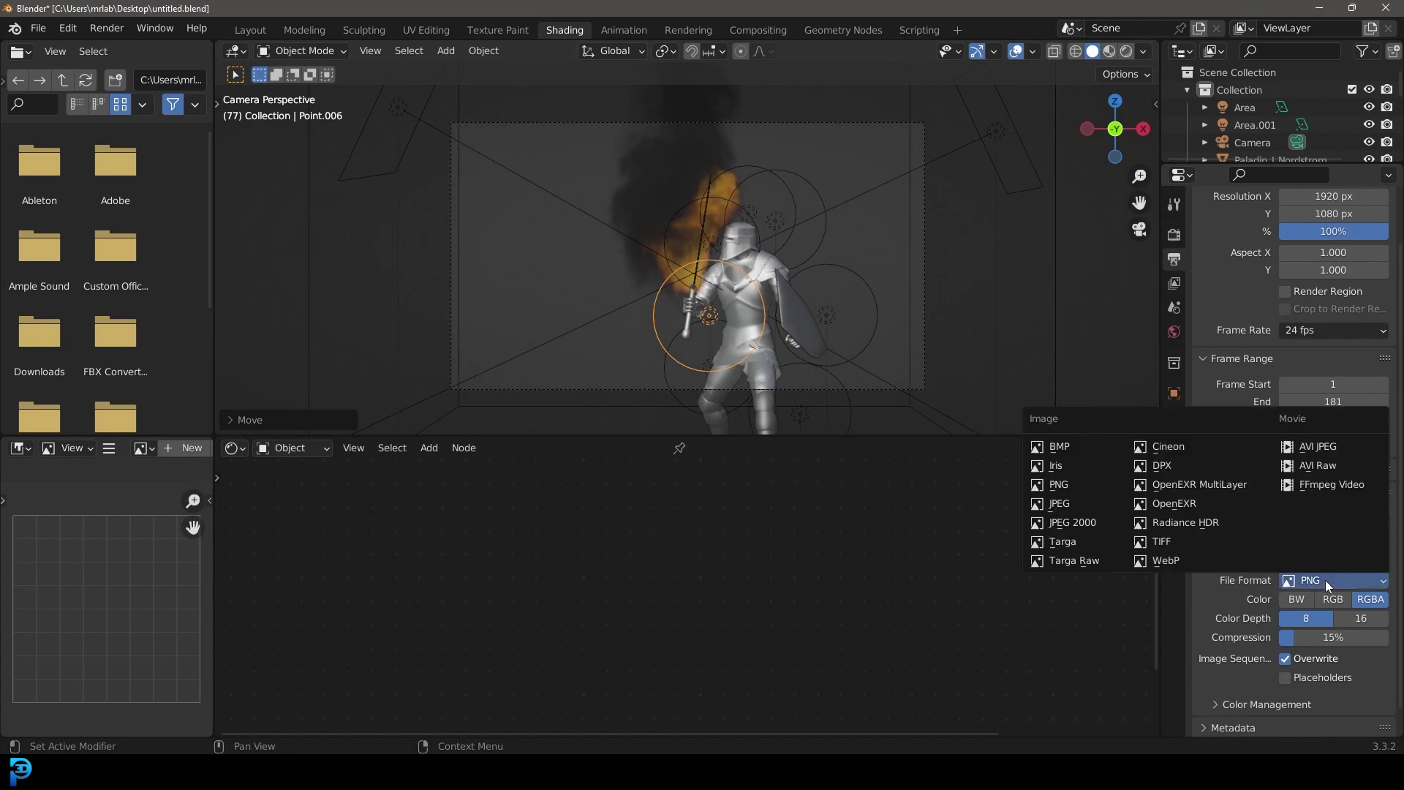
{"action": "left_click", "coordinate": [1359, 484]}
{"action": "scroll", "coordinate": [1271, 660], "scroll_direction": "down", "scroll_amount": 2}
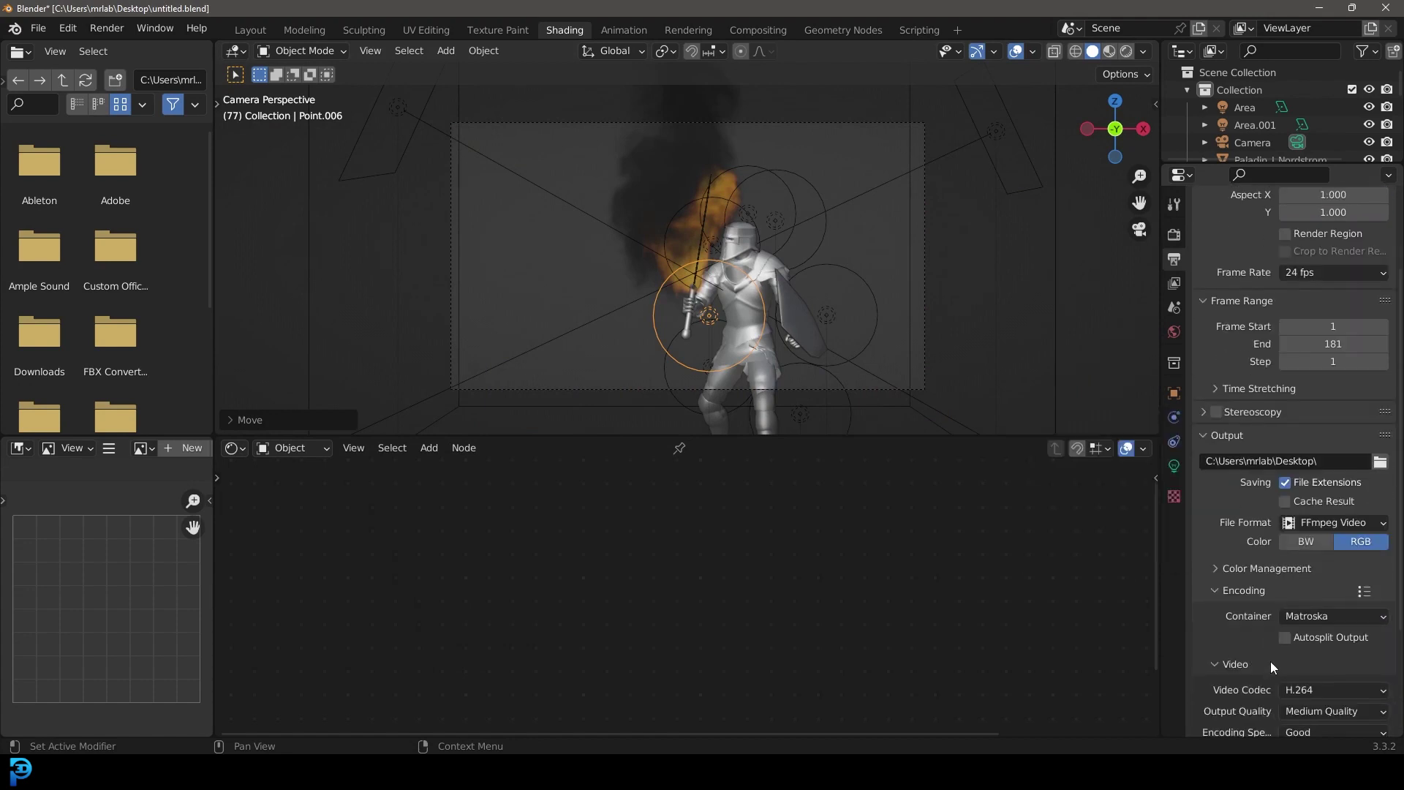
{"action": "left_click", "coordinate": [1319, 613]}
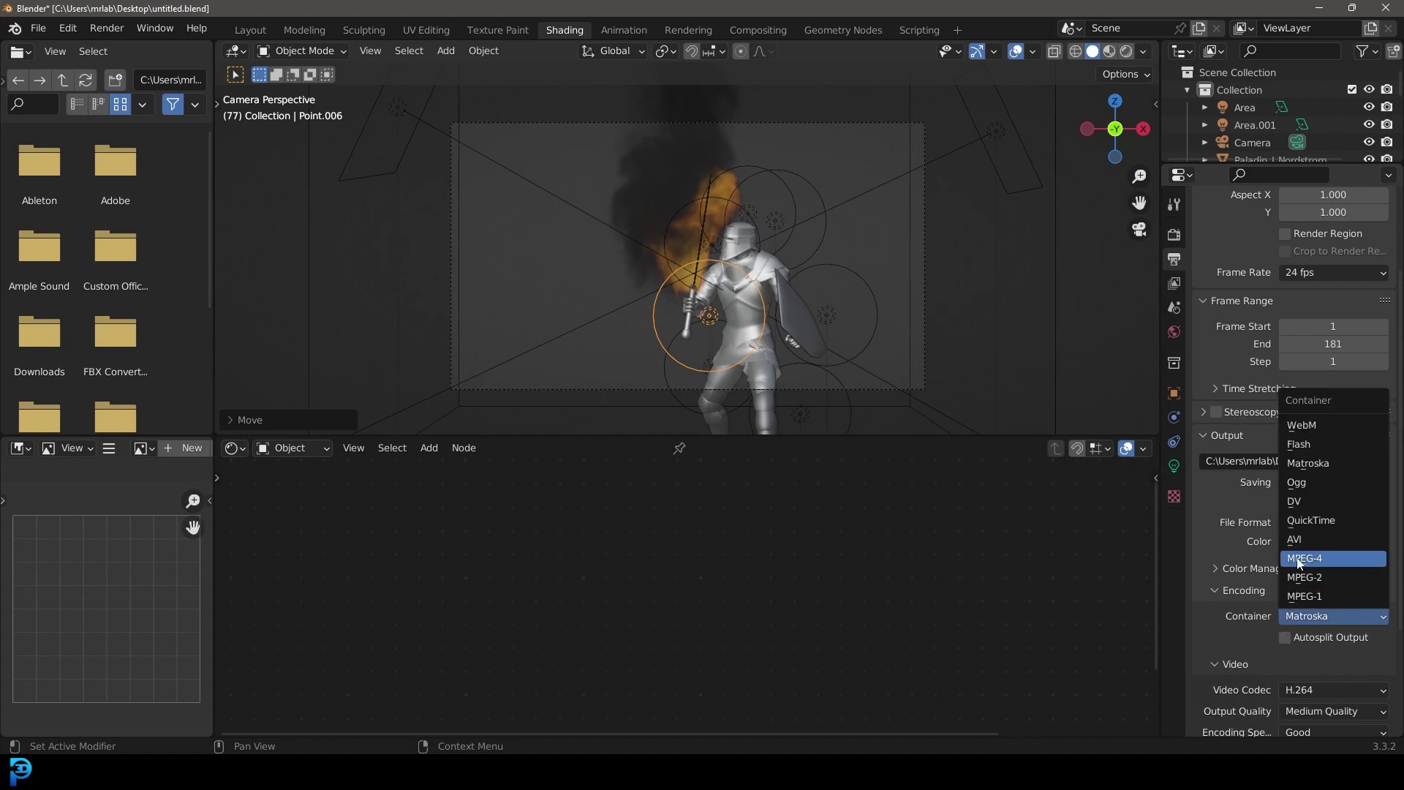
{"action": "left_click", "coordinate": [1341, 560]}
{"action": "key", "text": "ctrl+s"}
{"action": "left_click", "coordinate": [119, 33]}
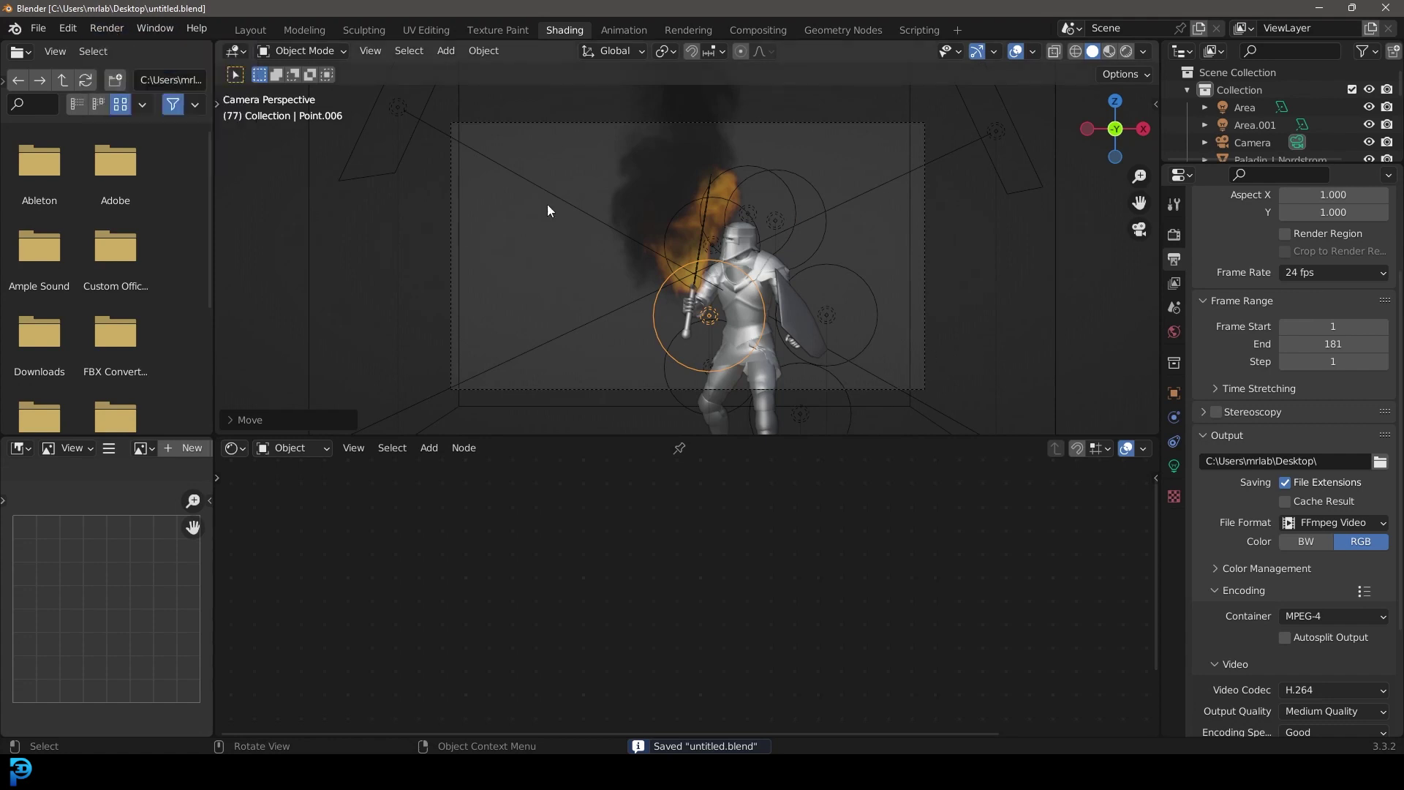
{"action": "scroll", "coordinate": [782, 253], "scroll_direction": "up", "scroll_amount": 2}
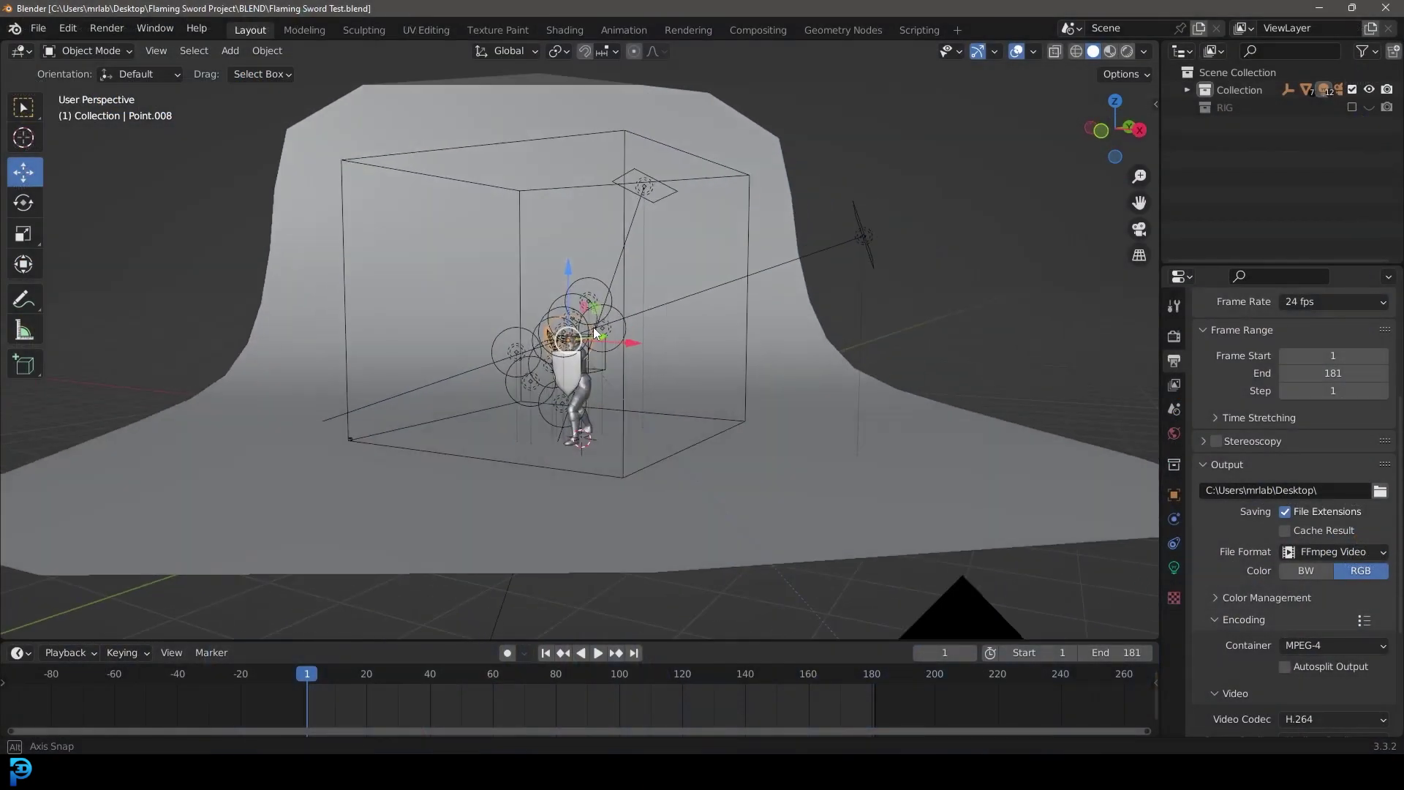
Fit the camera view to the viewport and play the knight animation briefly.
{"action": "key", "text": "KP_0"}
{"action": "key", "text": "Home"}
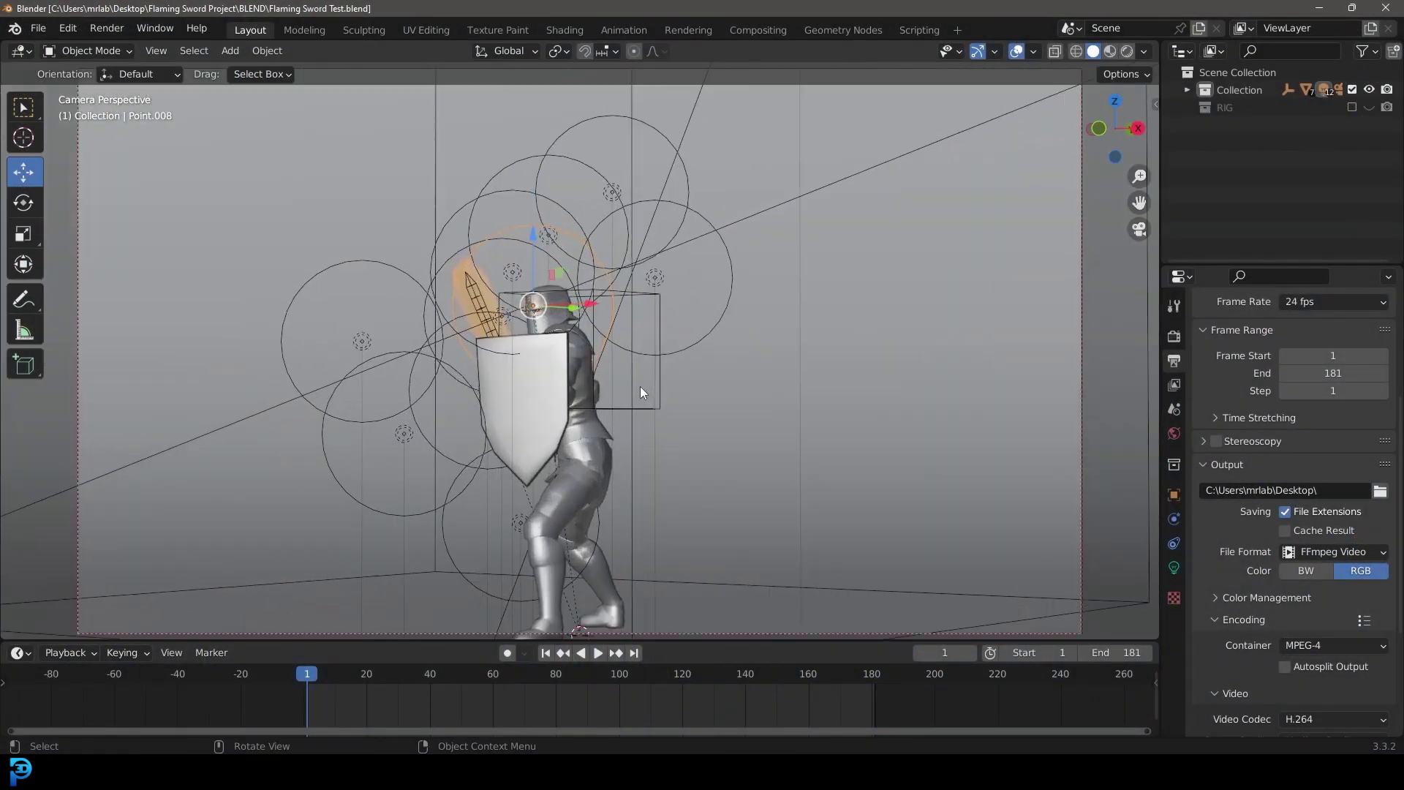
{"action": "scroll", "coordinate": [639, 424], "scroll_direction": "down", "scroll_amount": 3}
{"action": "key", "text": "space"}
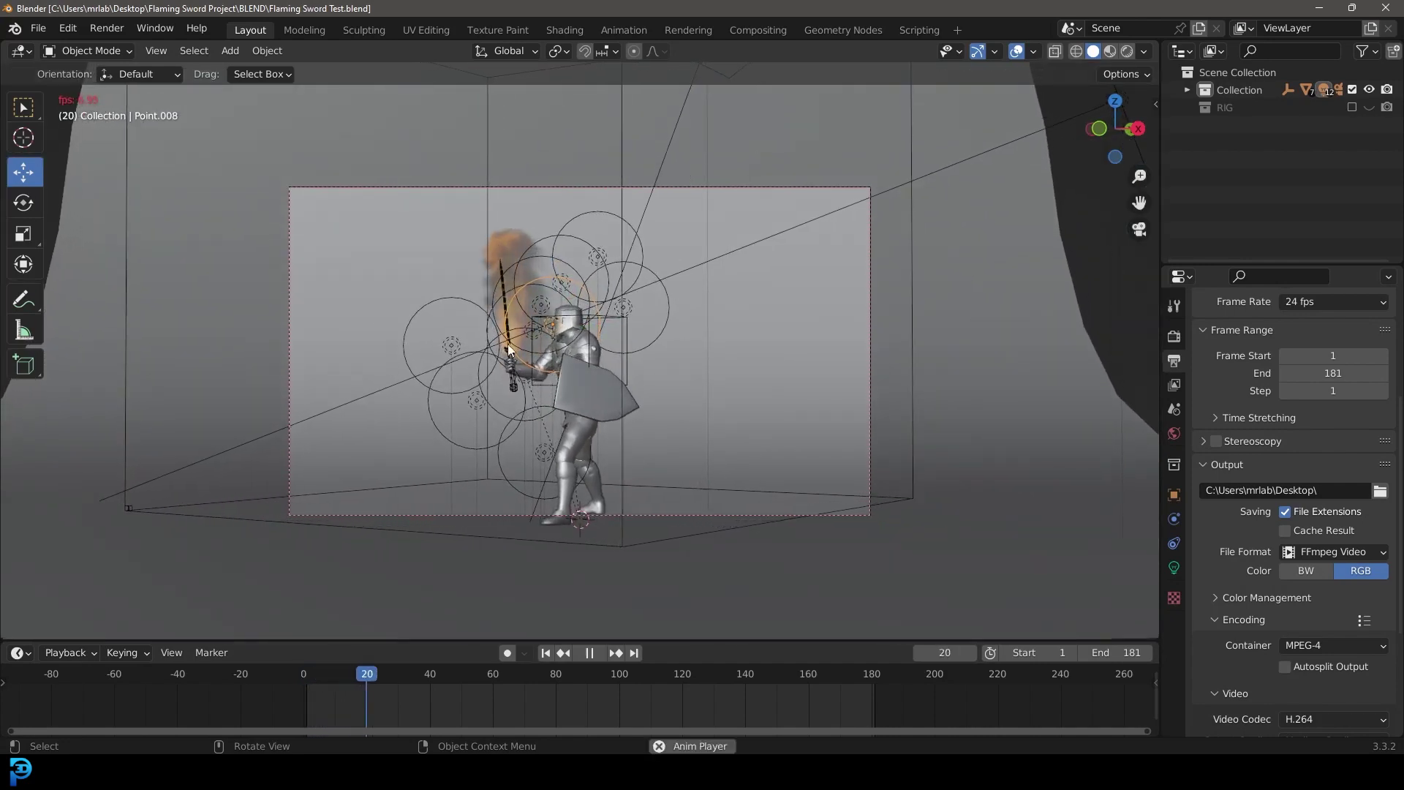
{"action": "key", "text": "space"}
Preview the scene in Rendered shading, orbiting around the knight from several angles.
{"action": "middle_click_drag", "start_coordinate": [599, 302], "coordinate": [623, 222]}
{"action": "left_click", "coordinate": [558, 193]}
{"action": "scroll", "coordinate": [495, 329], "scroll_direction": "down", "scroll_amount": 4}
{"action": "middle_click_drag", "start_coordinate": [495, 329], "coordinate": [517, 330]}
{"action": "scroll", "coordinate": [517, 329], "scroll_direction": "up", "scroll_amount": 3}
{"action": "key", "text": "z"}
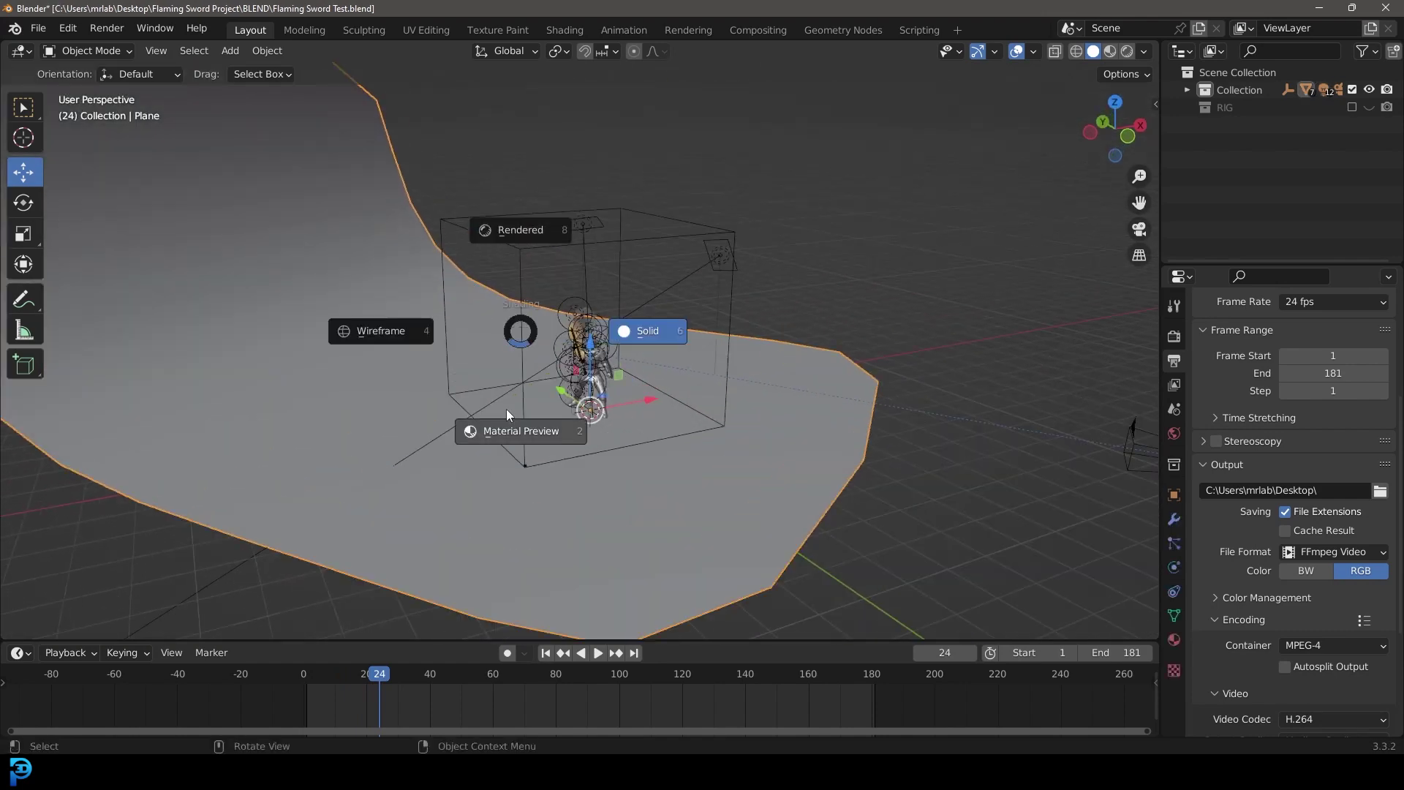
{"action": "left_click", "coordinate": [372, 253]}
{"action": "scroll", "coordinate": [372, 252], "scroll_direction": "down", "scroll_amount": 3}
{"action": "middle_click_drag", "start_coordinate": [372, 252], "coordinate": [474, 325]}
{"action": "scroll", "coordinate": [474, 325], "scroll_direction": "up", "scroll_amount": 3}
{"action": "middle_click_drag", "start_coordinate": [576, 266], "coordinate": [742, 254]}
{"action": "scroll", "coordinate": [783, 395], "scroll_direction": "up", "scroll_amount": 3}
{"action": "middle_click_drag", "start_coordinate": [780, 391], "coordinate": [686, 328]}
Return to the camera view and switch the viewport back to Solid shading.
{"action": "key", "text": "KP_0"}
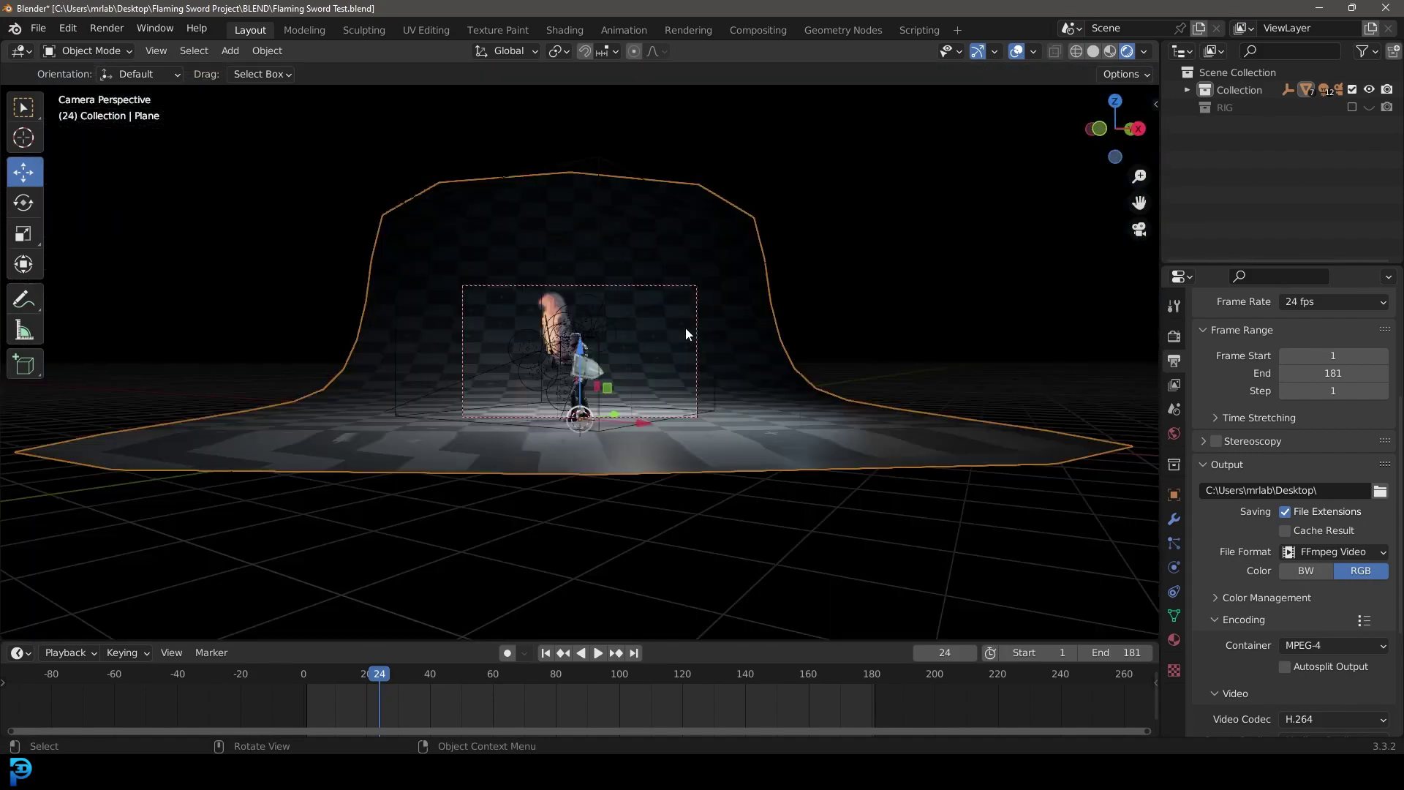
{"action": "scroll", "coordinate": [639, 291], "scroll_direction": "up", "scroll_amount": 1}
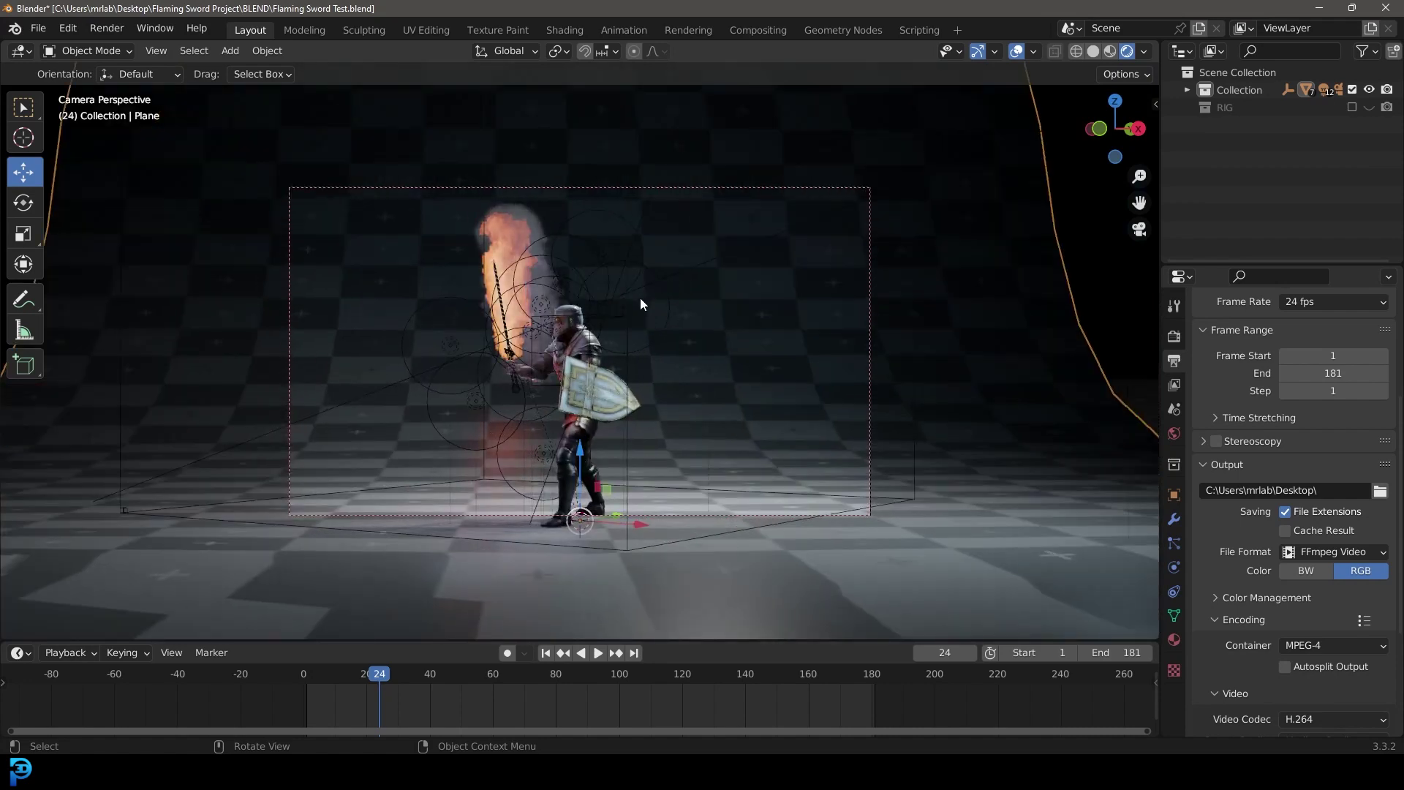
{"action": "scroll", "coordinate": [639, 300], "scroll_direction": "up", "scroll_amount": 2}
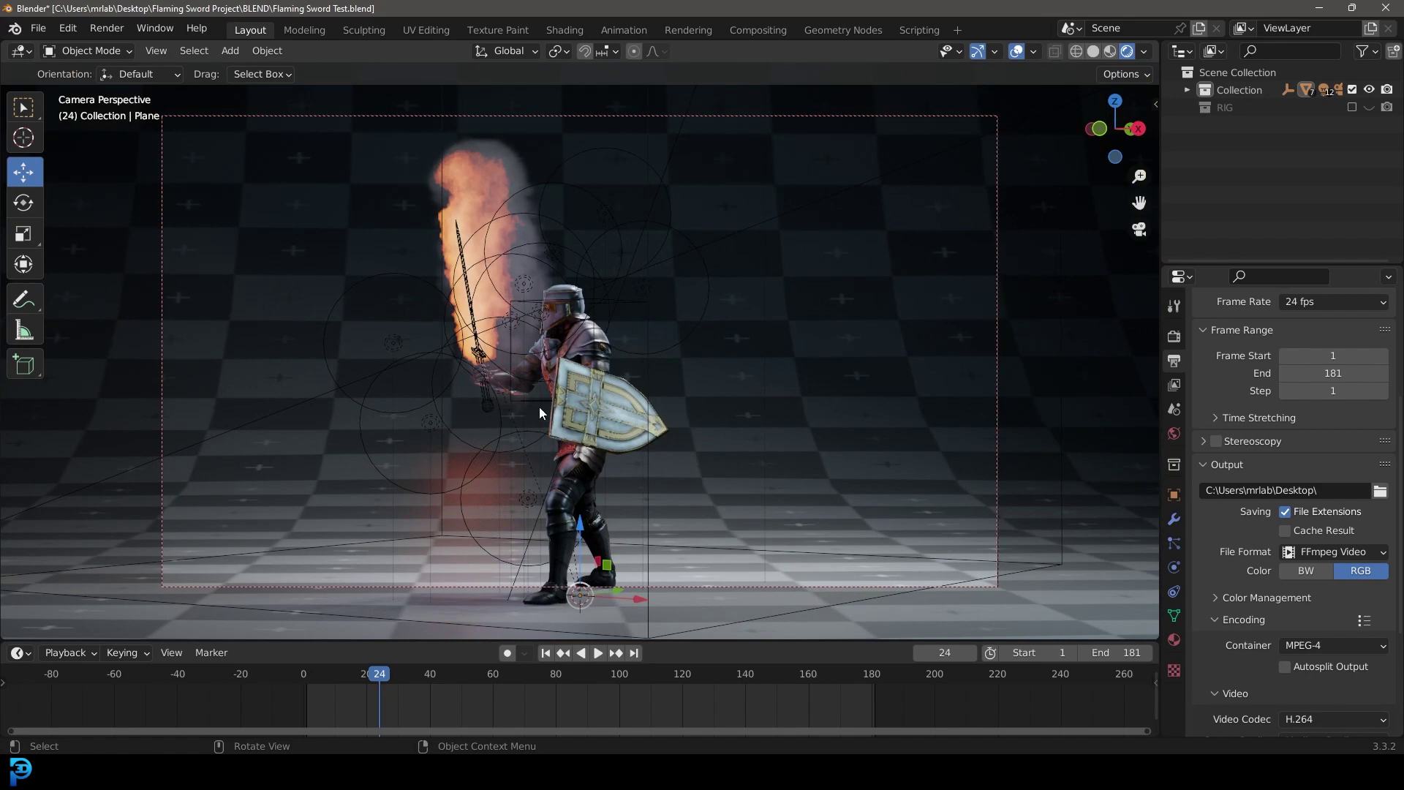
{"action": "key", "text": "z"}
{"action": "left_click", "coordinate": [726, 355]}
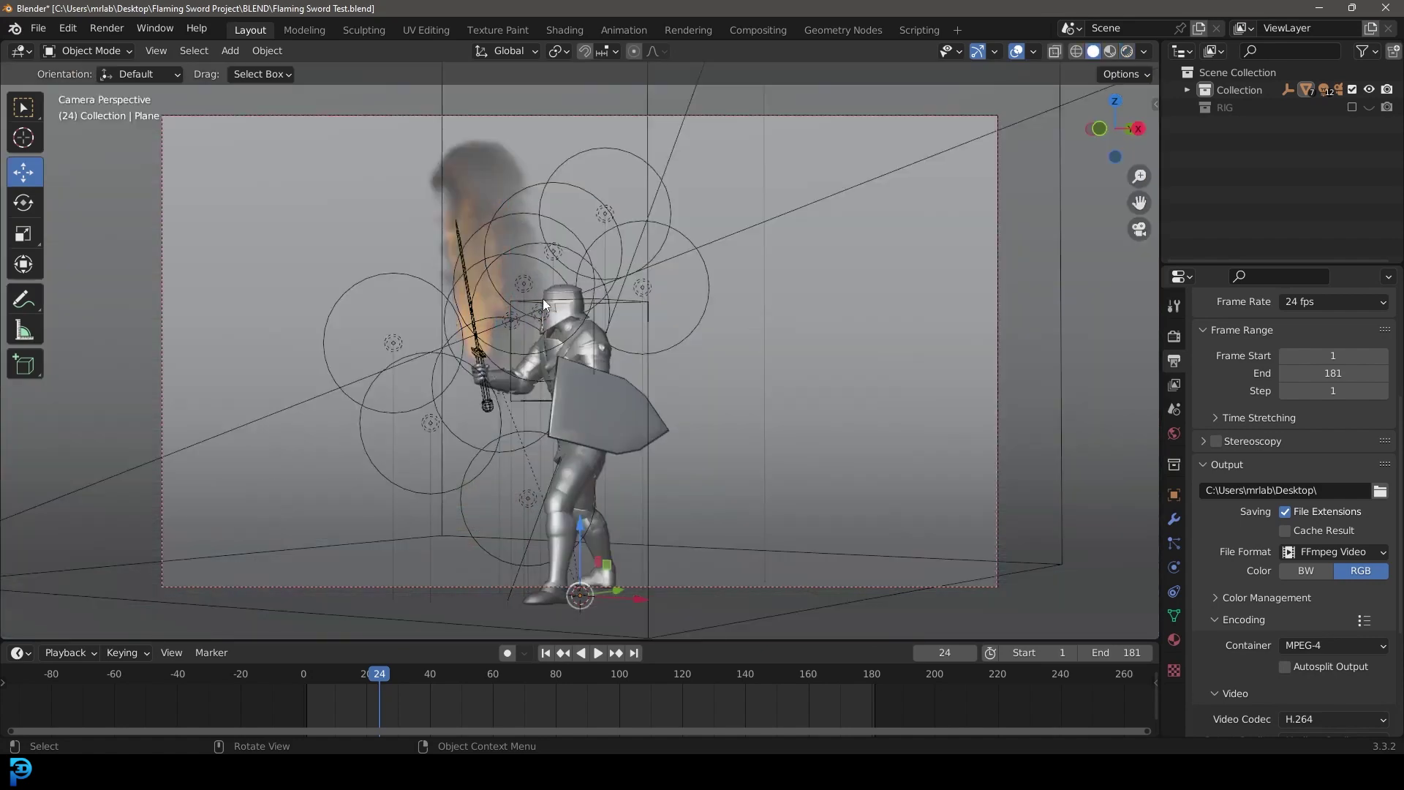
{"action": "scroll", "coordinate": [592, 315], "scroll_direction": "down", "scroll_amount": 4}
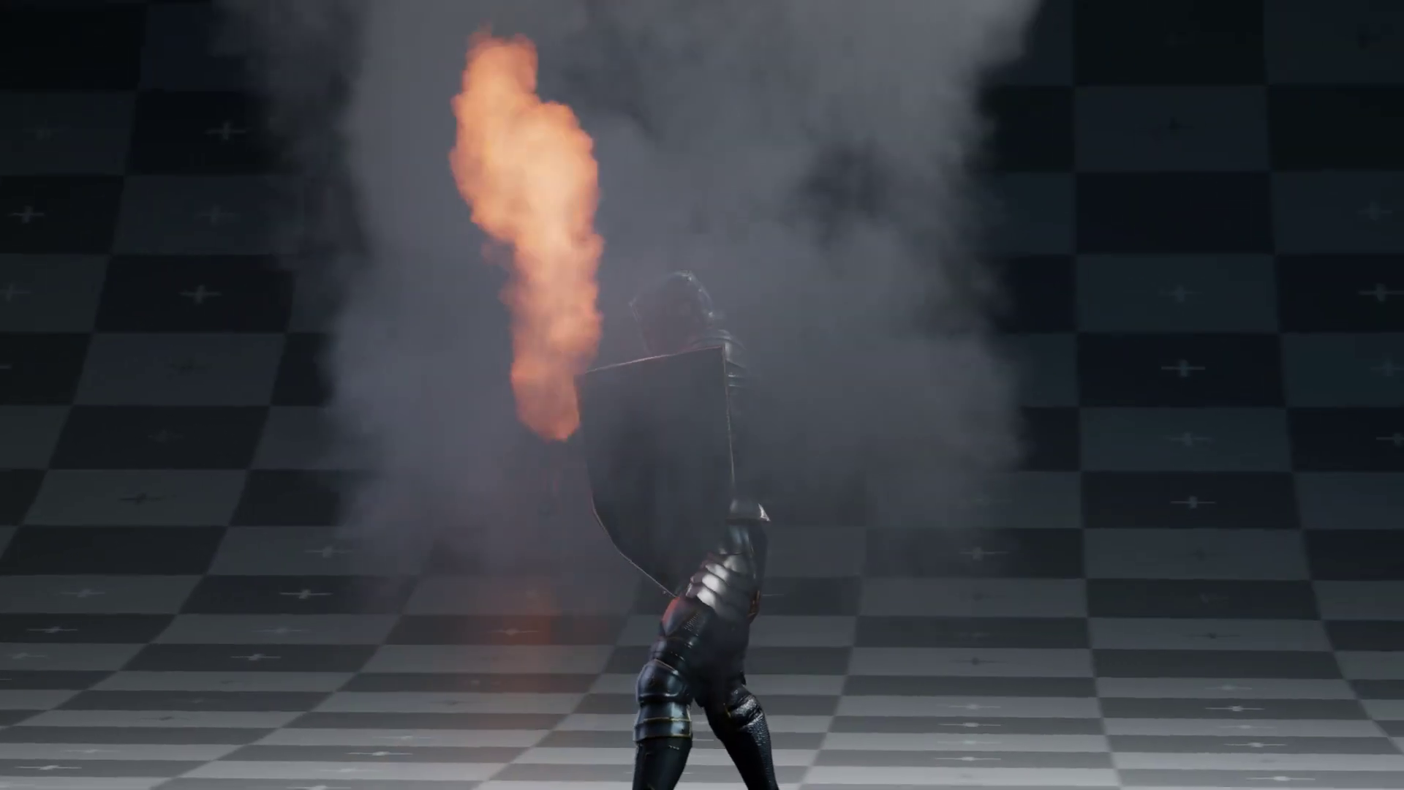
Orbit the view around the flaming-sword knight in the Shading workspace.
{"action": "middle_click_drag", "start_coordinate": [643, 266], "coordinate": [776, 284]}
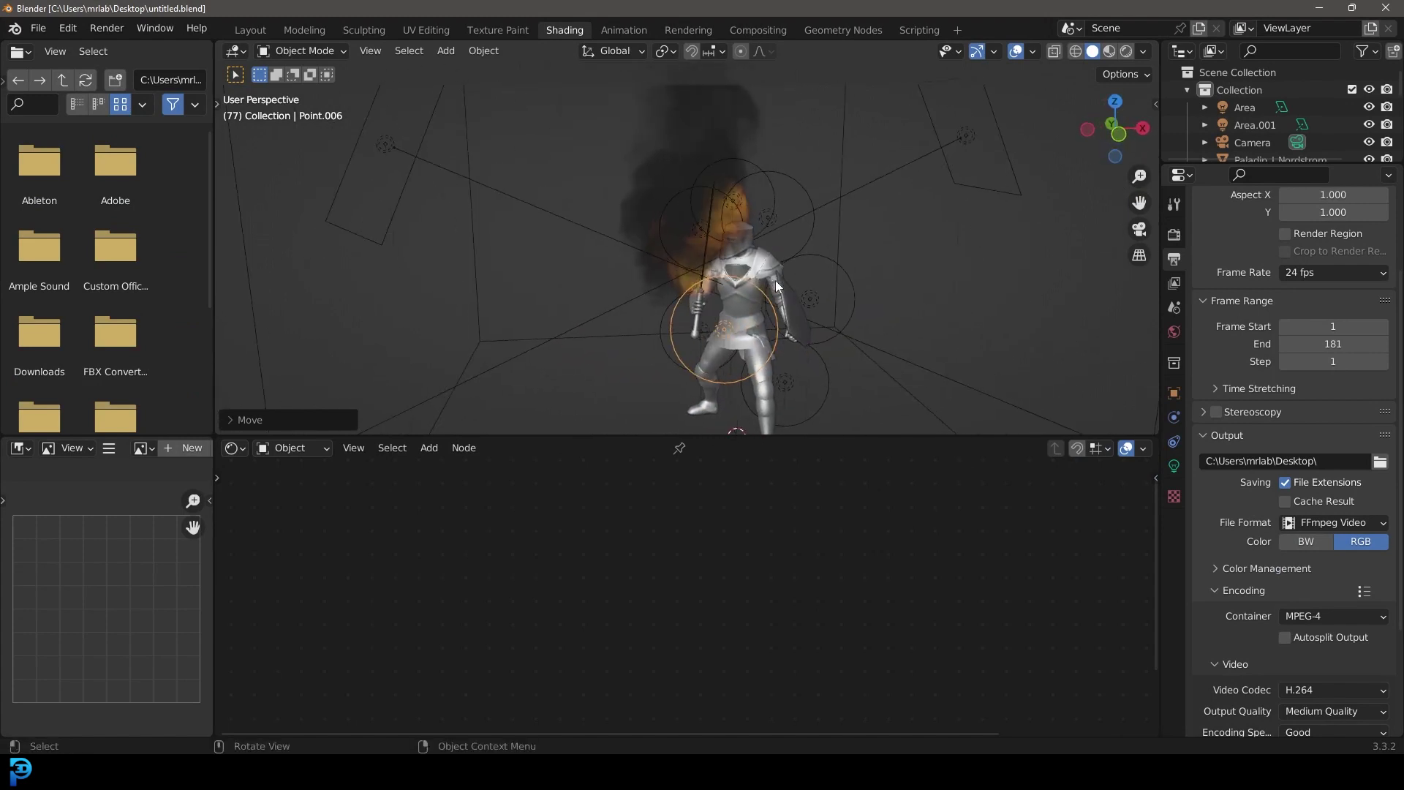